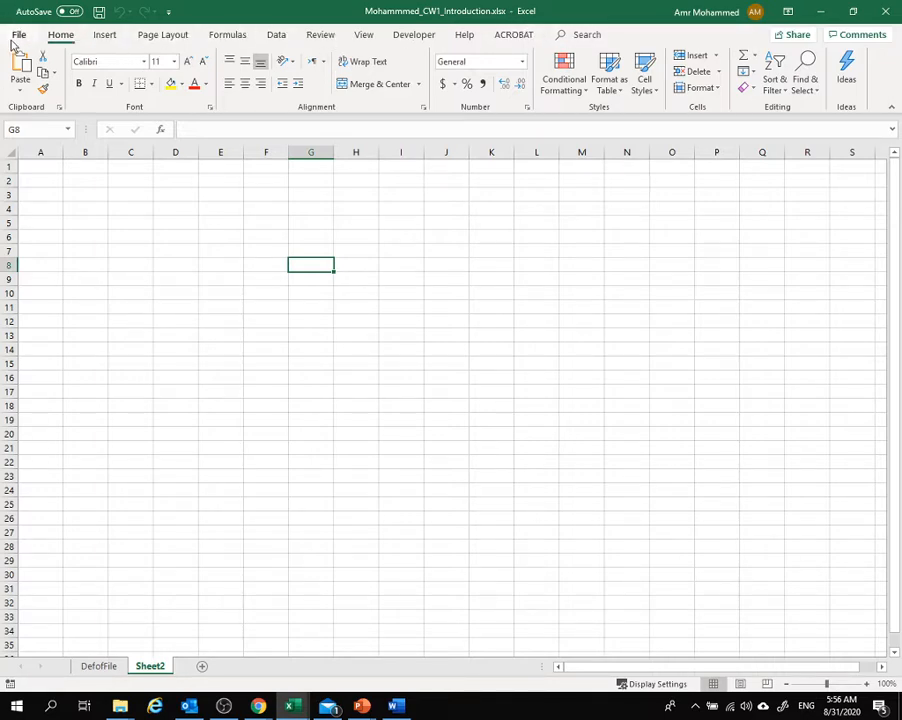
# Review the workbook's file information and the available commands for inserting, page layout, formulas, data, reviewing and viewing
pyautogui.click(17, 36)
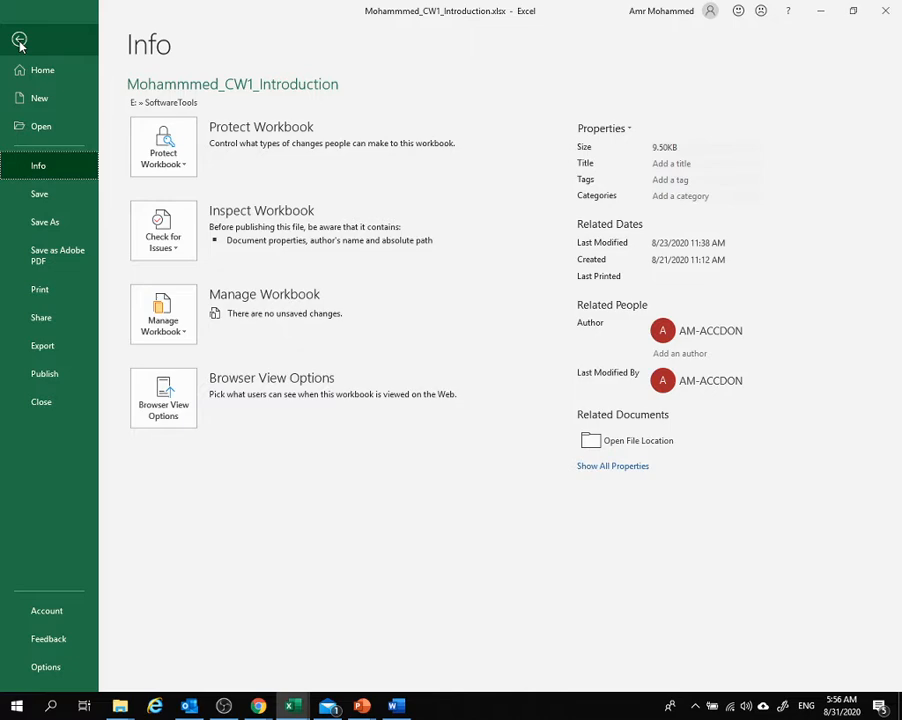
pyautogui.click(19, 40)
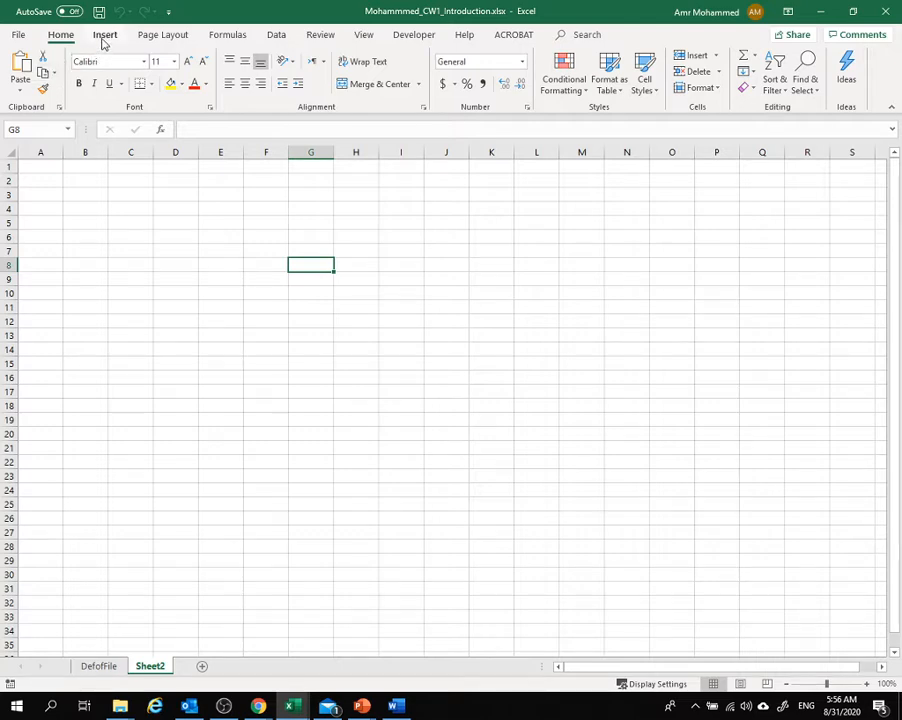
pyautogui.click(104, 36)
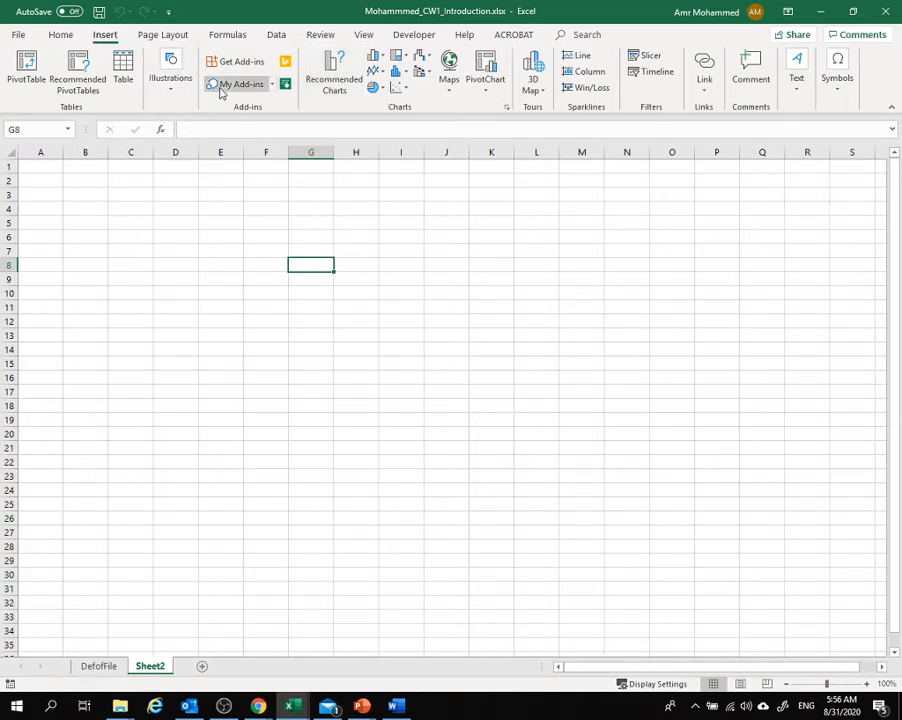
pyautogui.click(155, 37)
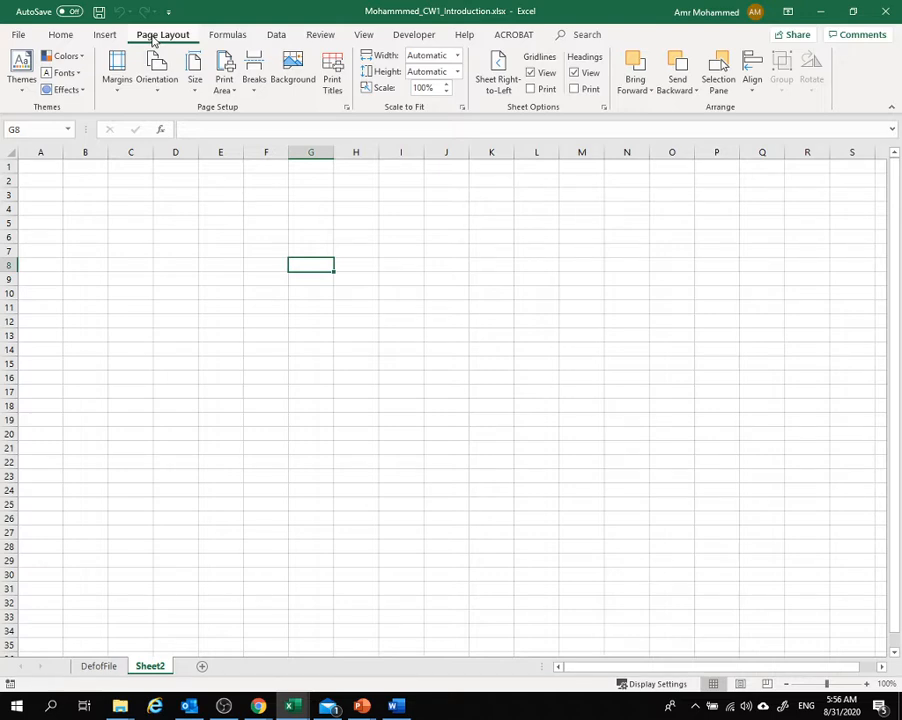
pyautogui.click(229, 38)
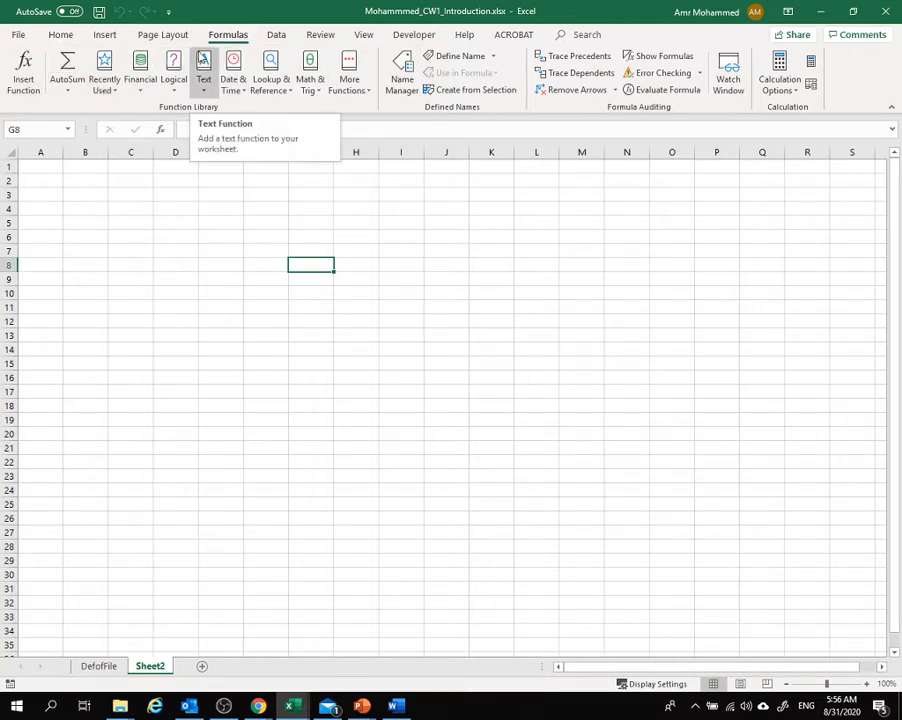
pyautogui.click(279, 35)
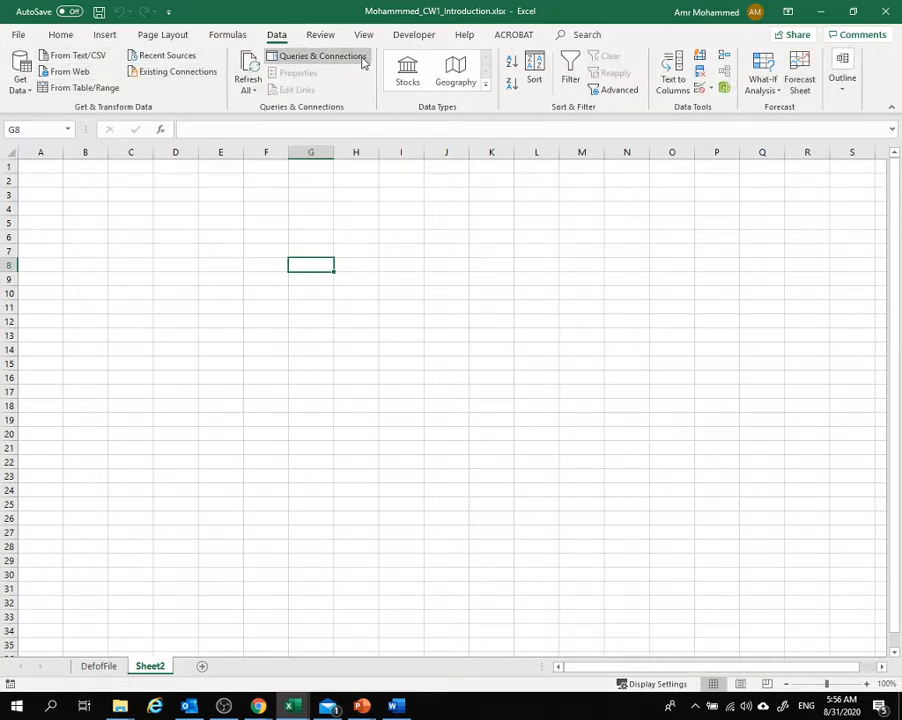
pyautogui.click(318, 36)
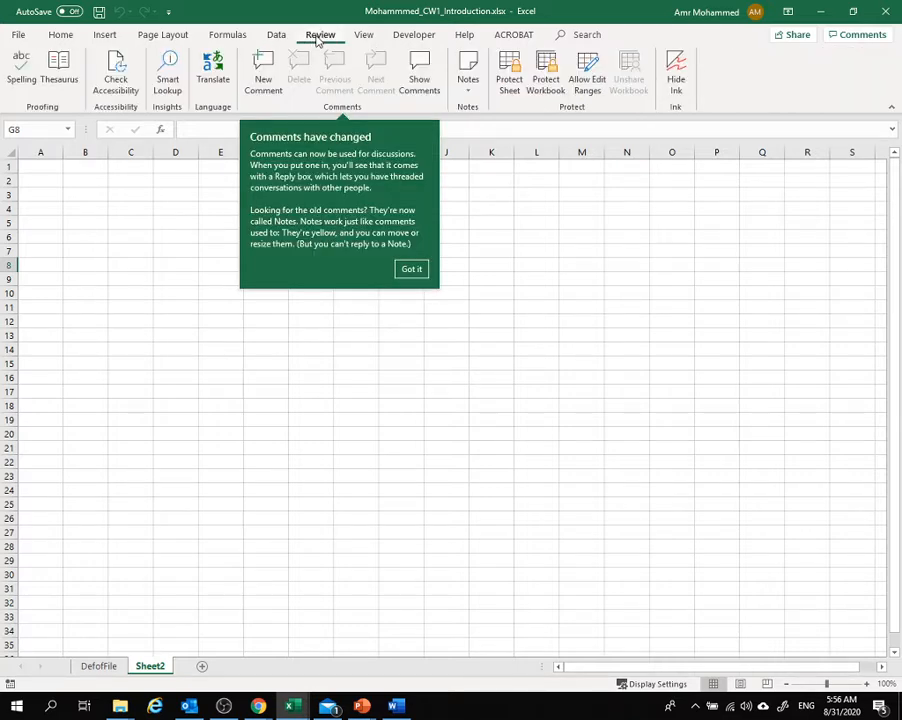
pyautogui.click(363, 38)
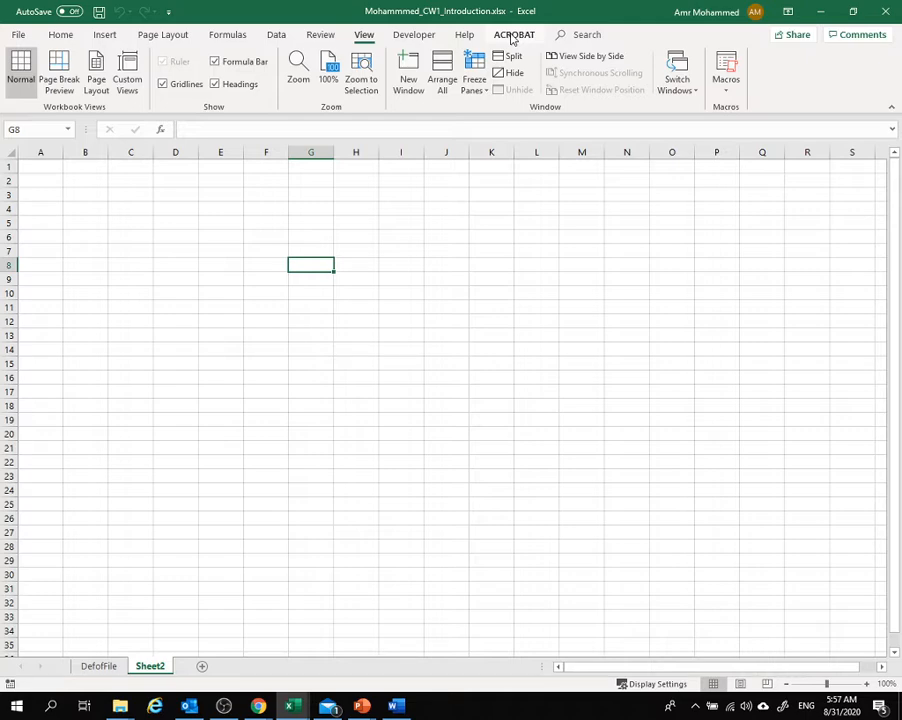
# Look over the home commands and the number formats available for cell J8
pyautogui.click(60, 34)
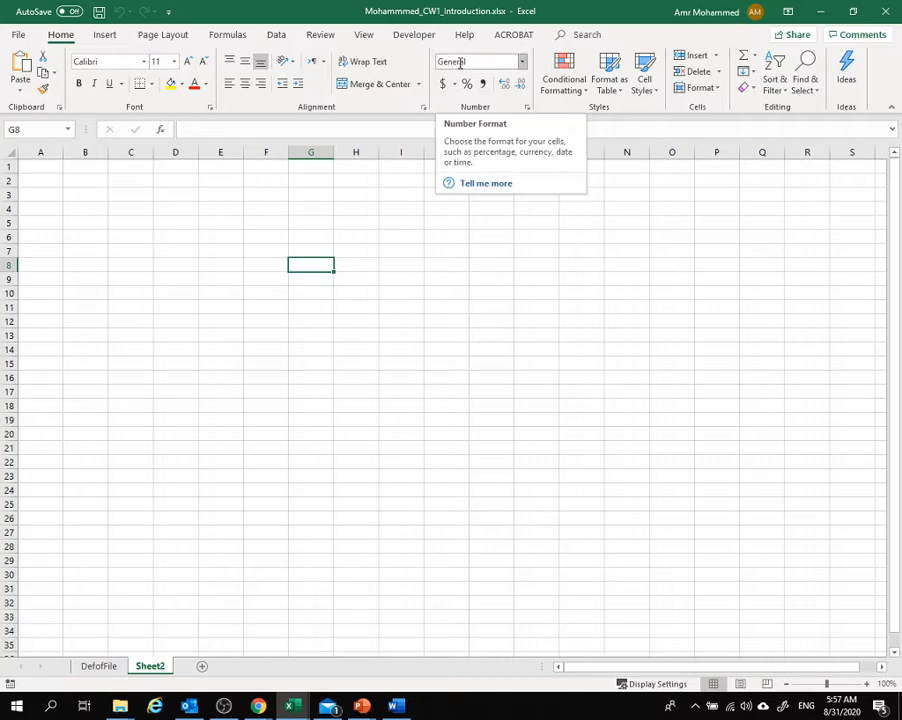
pyautogui.click(442, 264)
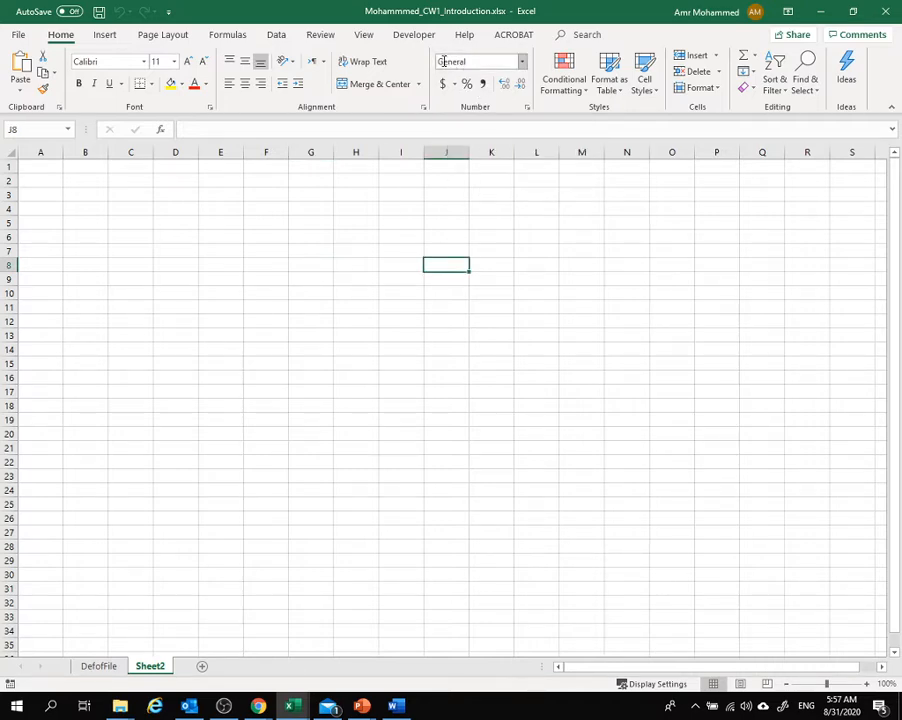
pyautogui.click(522, 63)
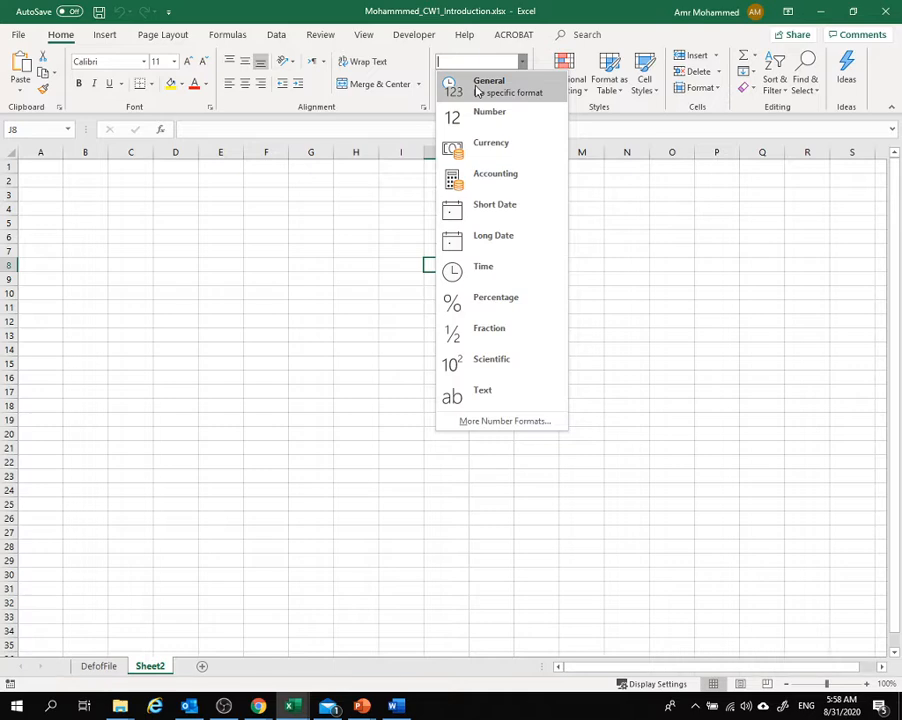
pyautogui.click(711, 265)
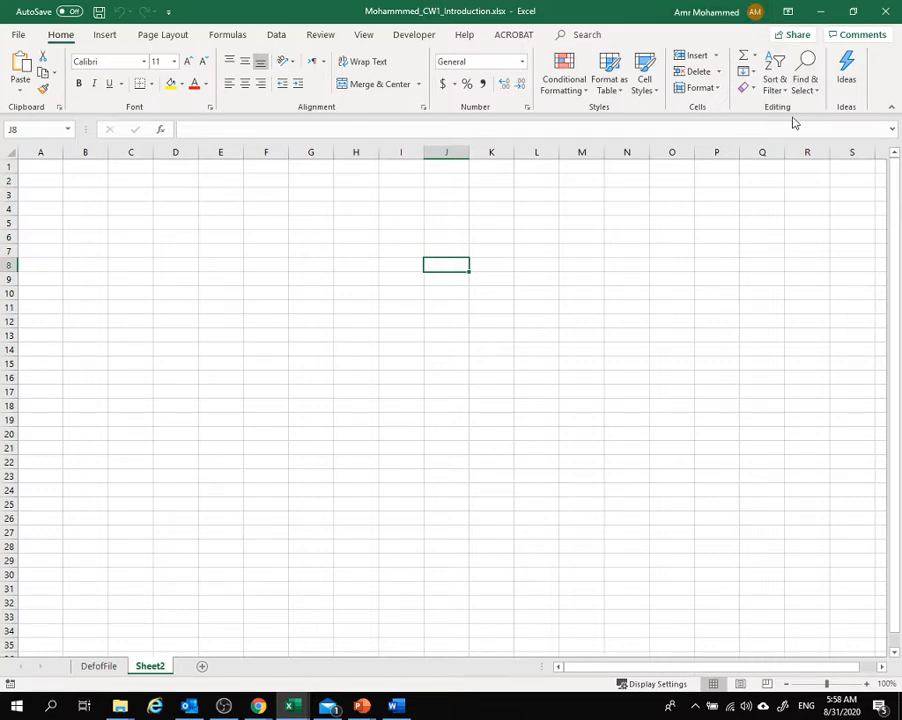
# Examine the function library for cell C15, from recently used, financial and logical functions through math and trig to the additional categories
pyautogui.click(135, 362)
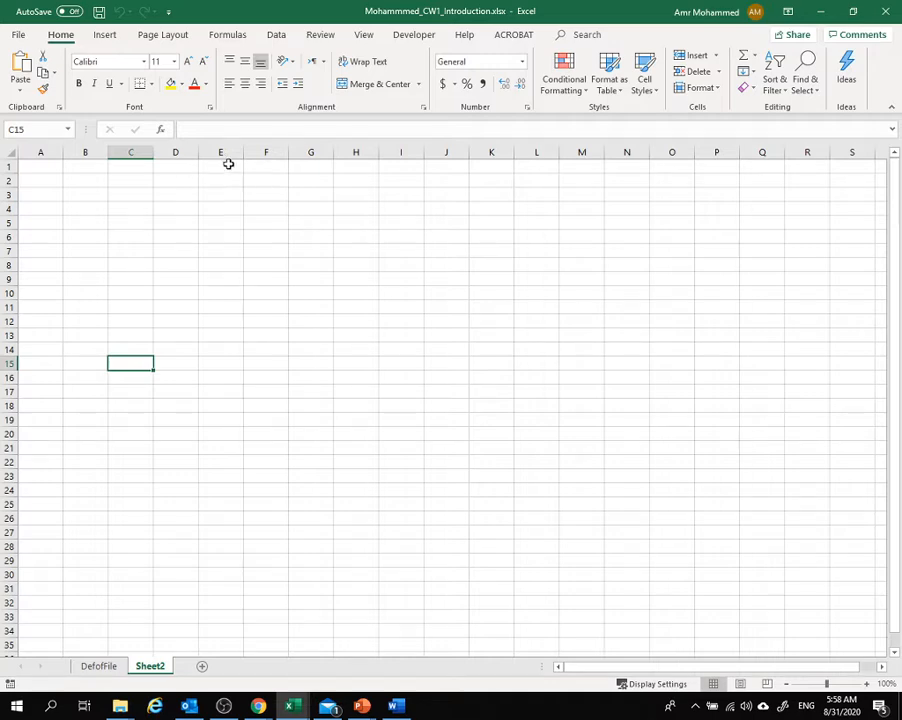
pyautogui.click(220, 36)
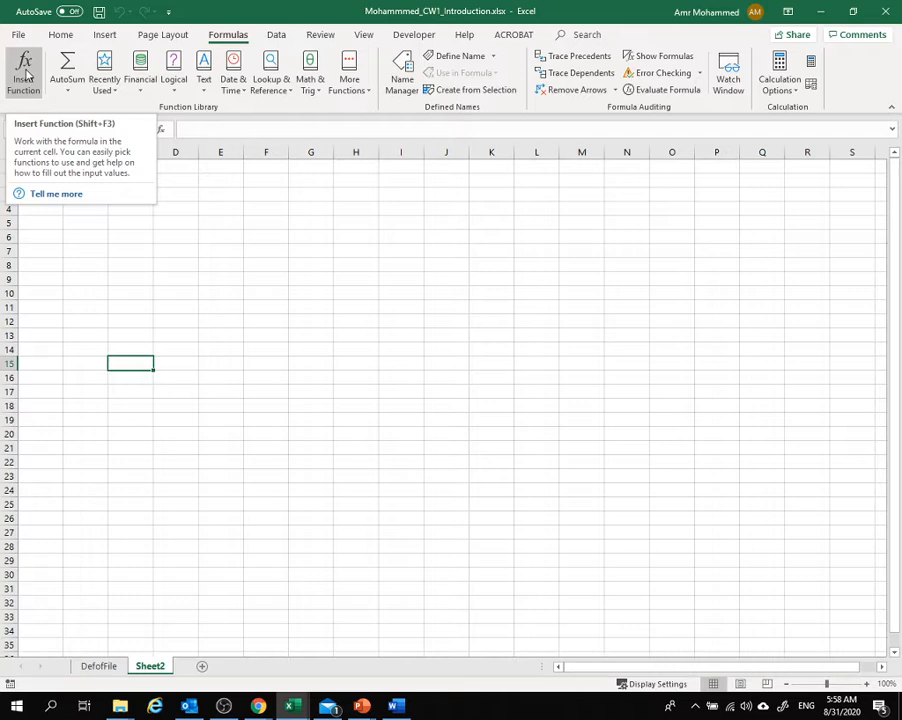
pyautogui.click(109, 92)
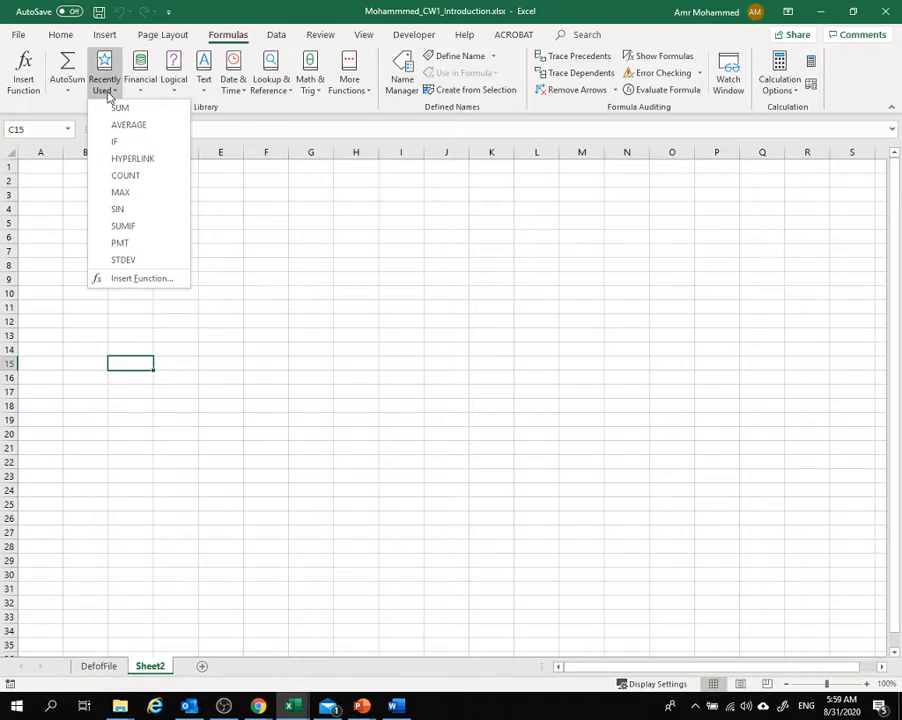
pyautogui.click(141, 93)
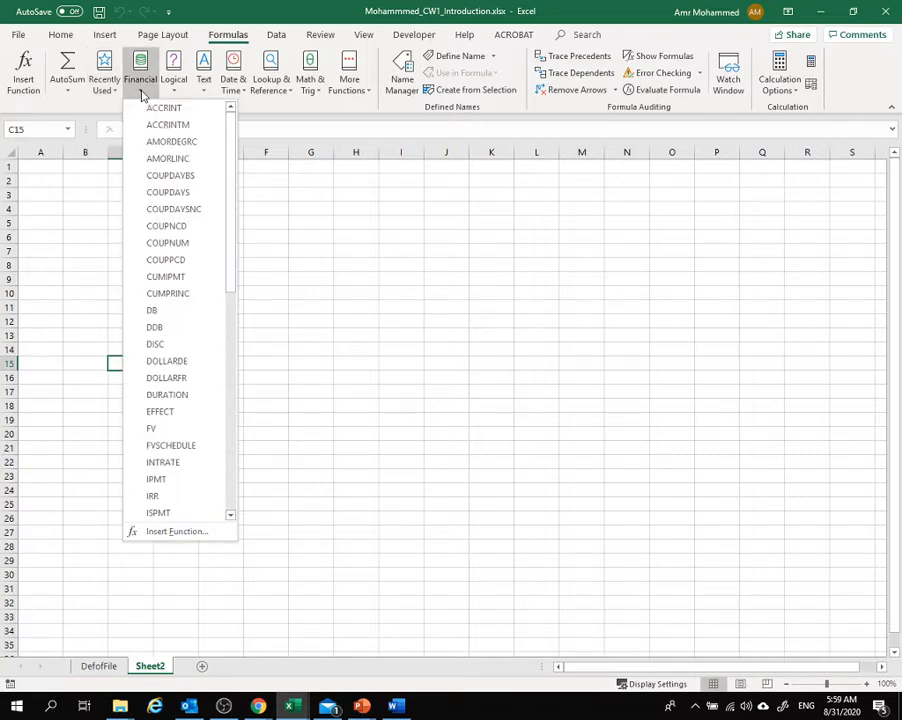
pyautogui.click(174, 93)
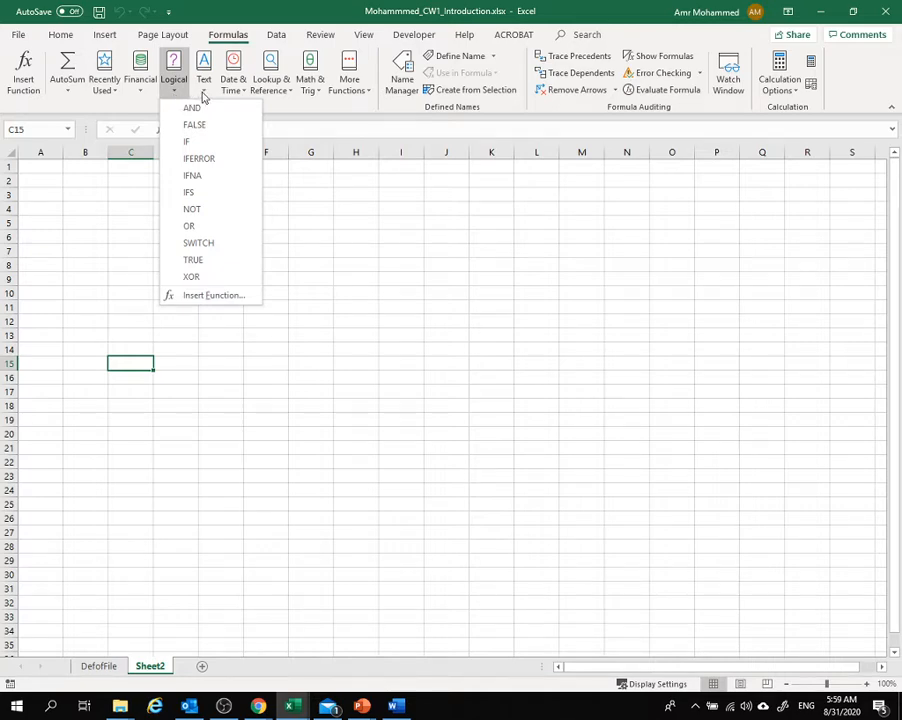
pyautogui.click(203, 93)
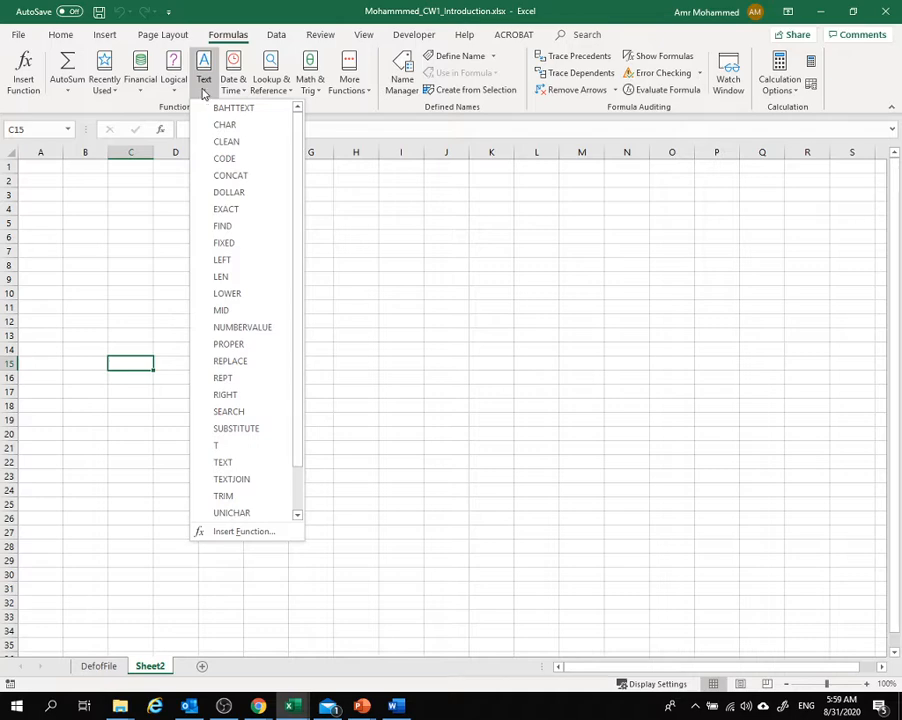
pyautogui.click(233, 92)
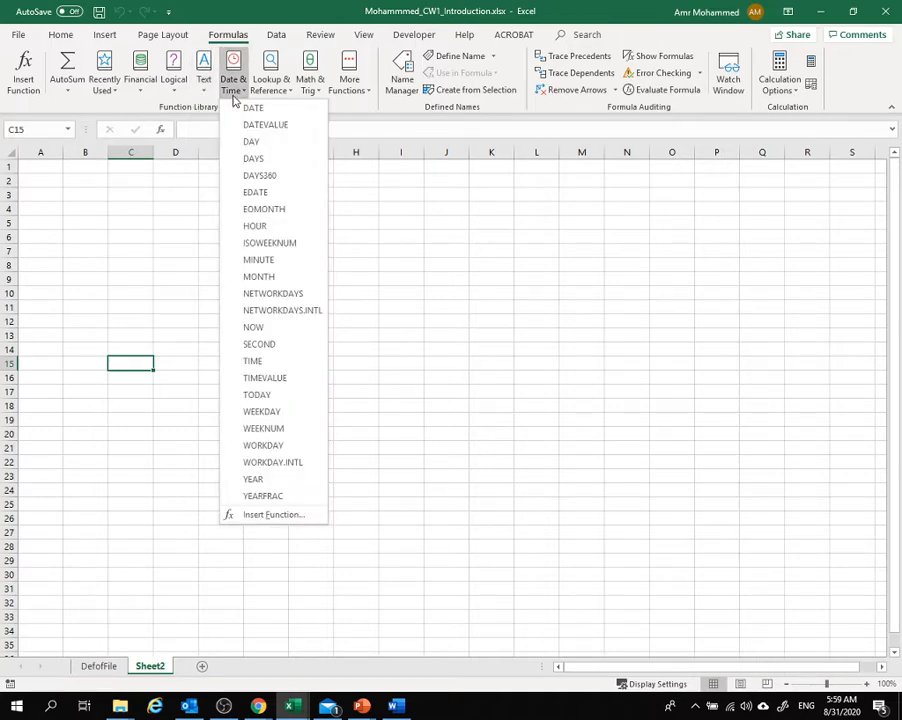
pyautogui.click(271, 92)
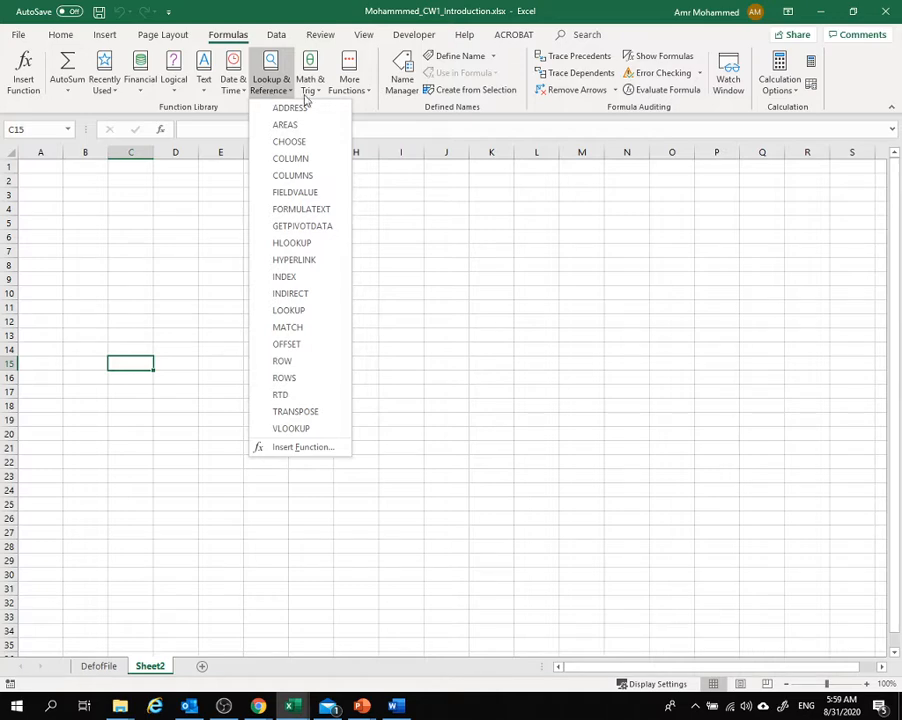
pyautogui.click(306, 98)
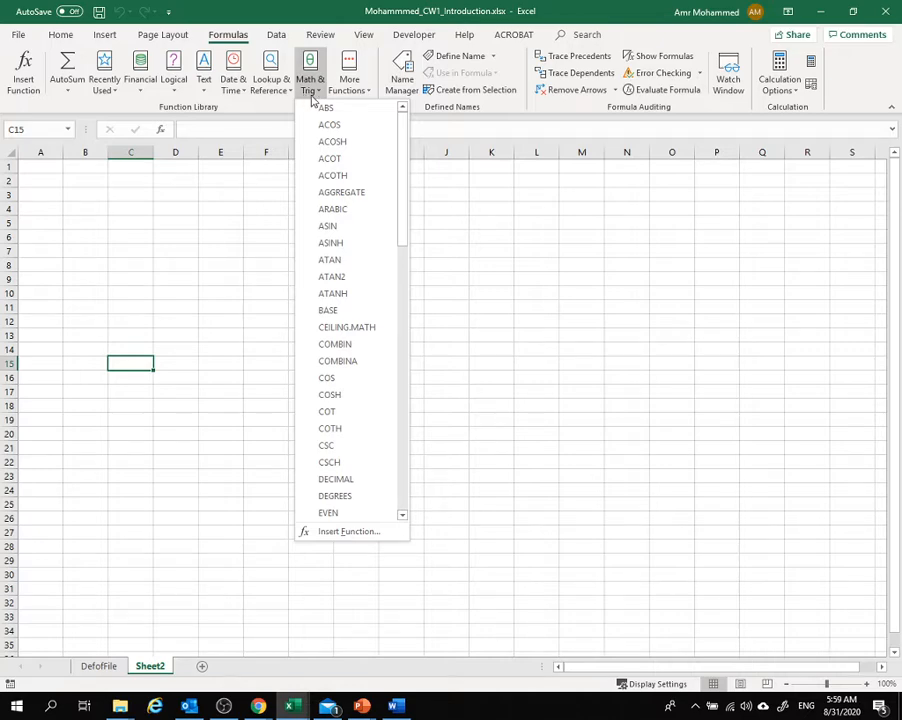
pyautogui.click(368, 94)
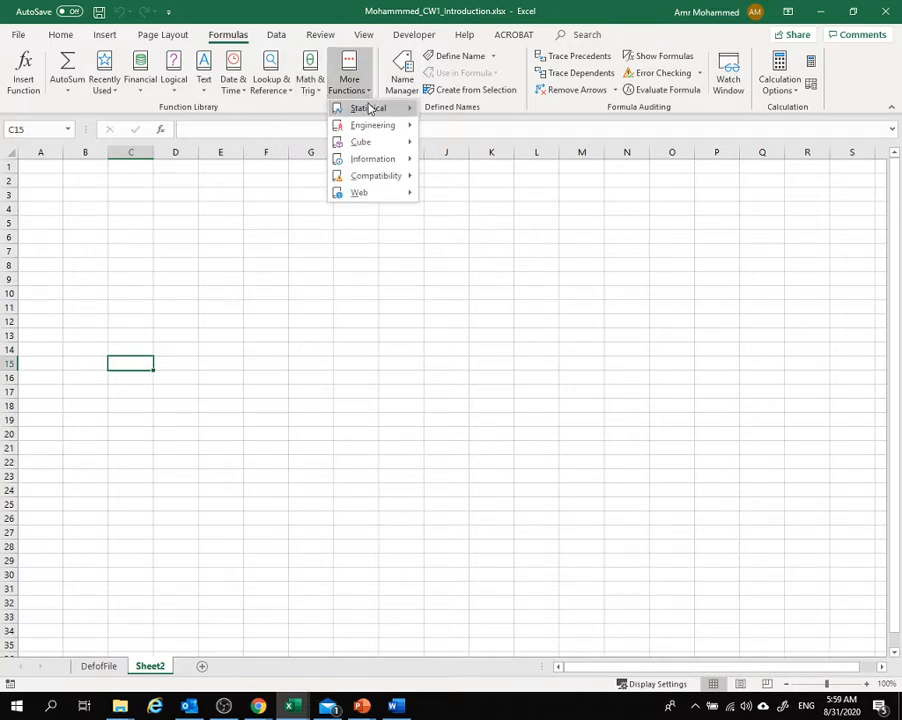
pyautogui.moveTo(373, 128)
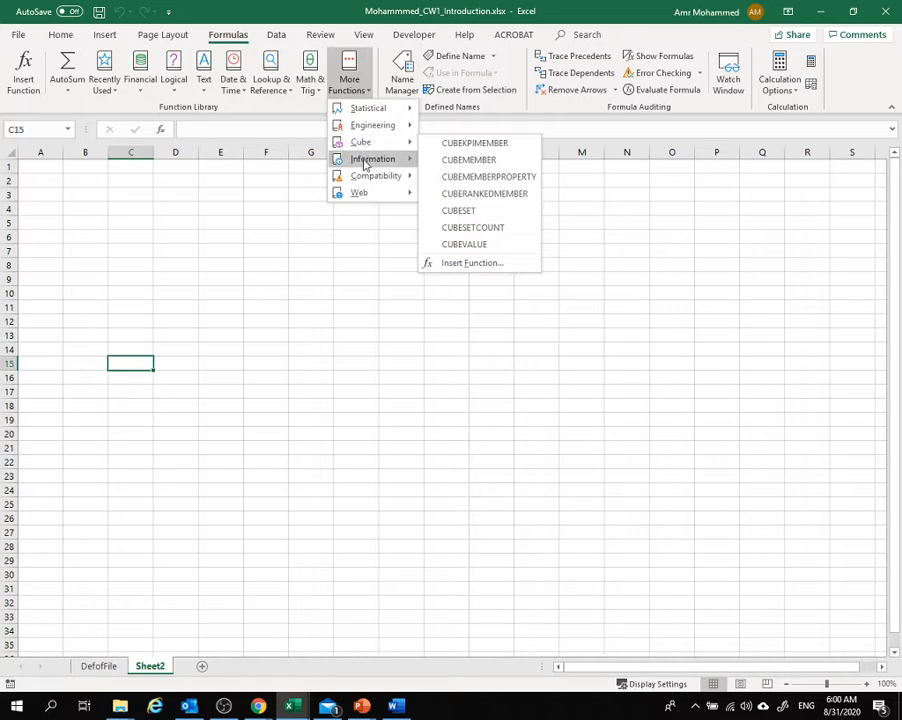
pyautogui.moveTo(366, 182)
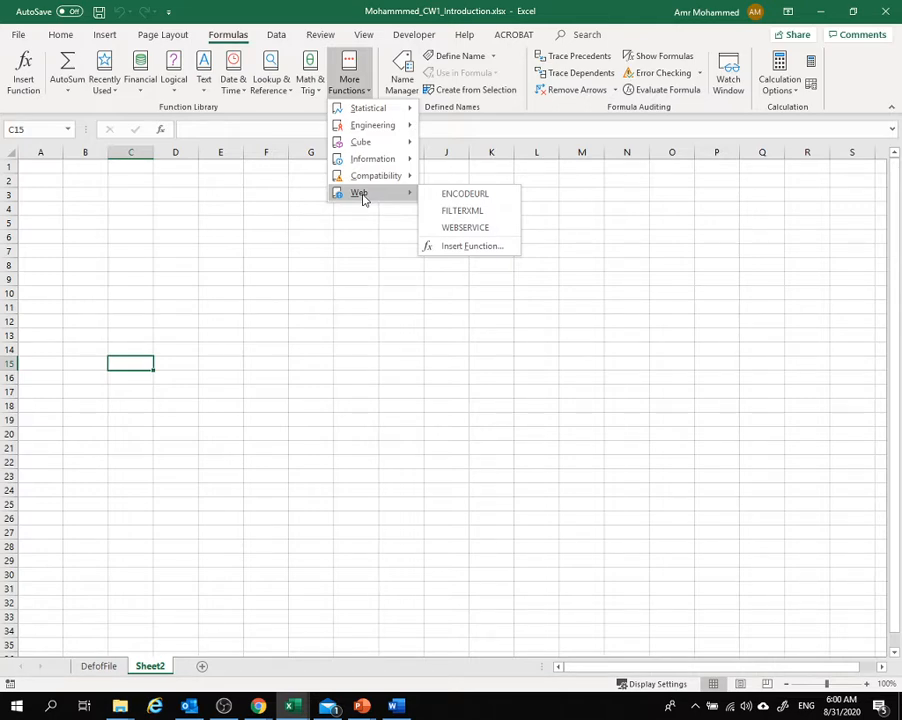
pyautogui.click(203, 354)
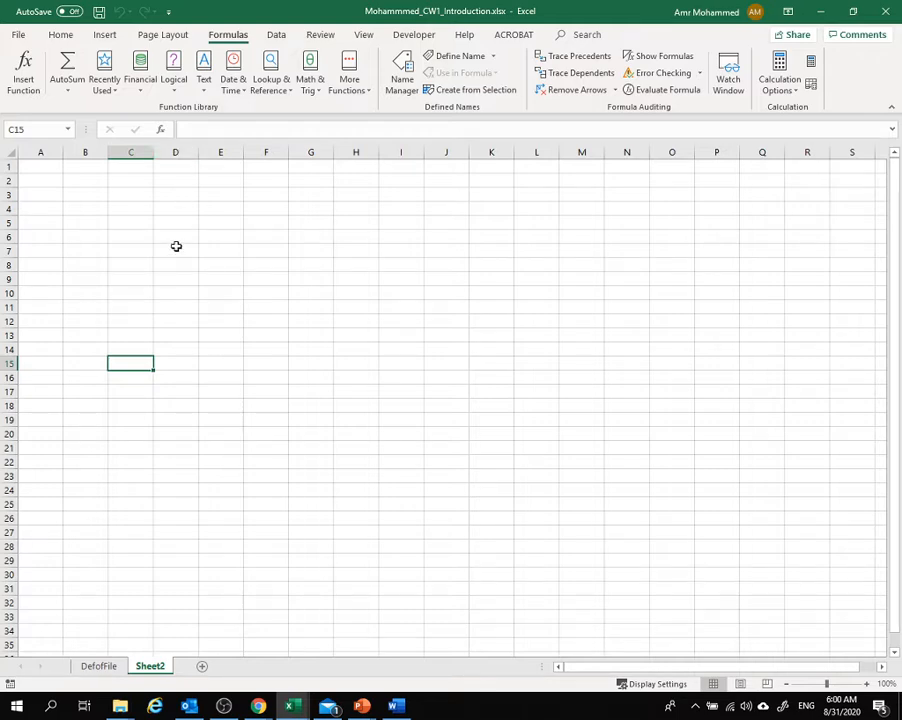
# Enter the heading Distance in D7 with the unit Miles beneath it in D8
pyautogui.click(180, 248)
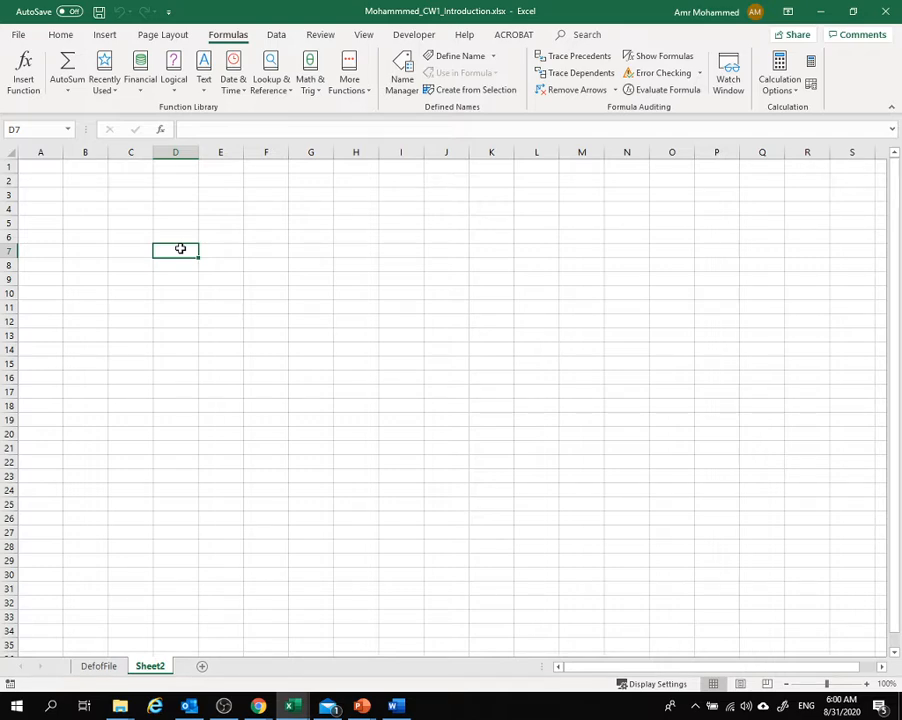
pyautogui.write('Distasnce')
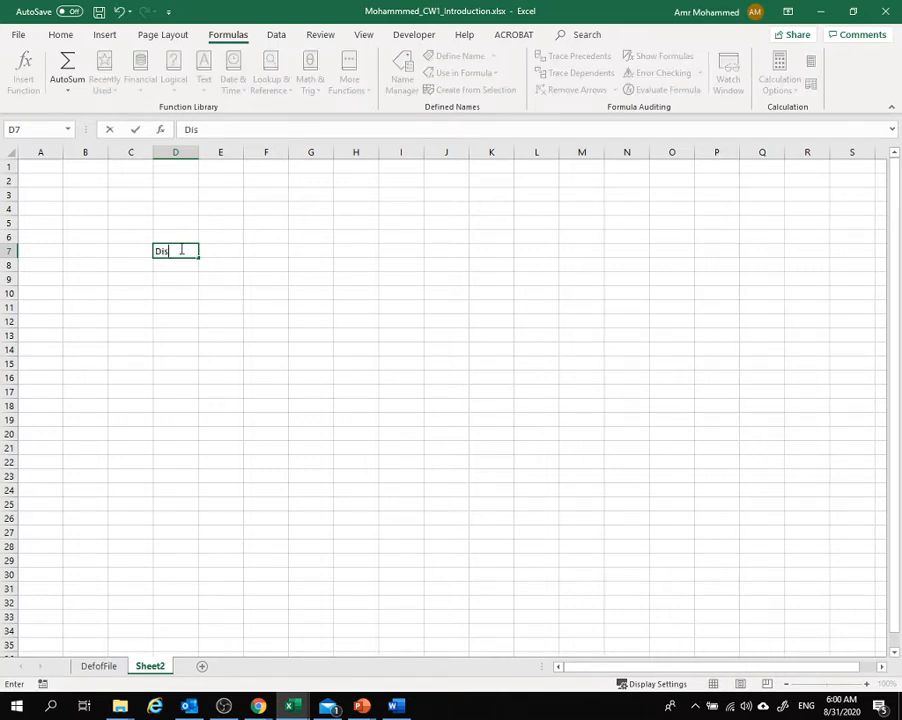
pyautogui.press('BackSpace')
pyautogui.press('BackSpace')
pyautogui.press('BackSpace')
pyautogui.press('BackSpace')
pyautogui.write('nce')
pyautogui.click(175, 266)
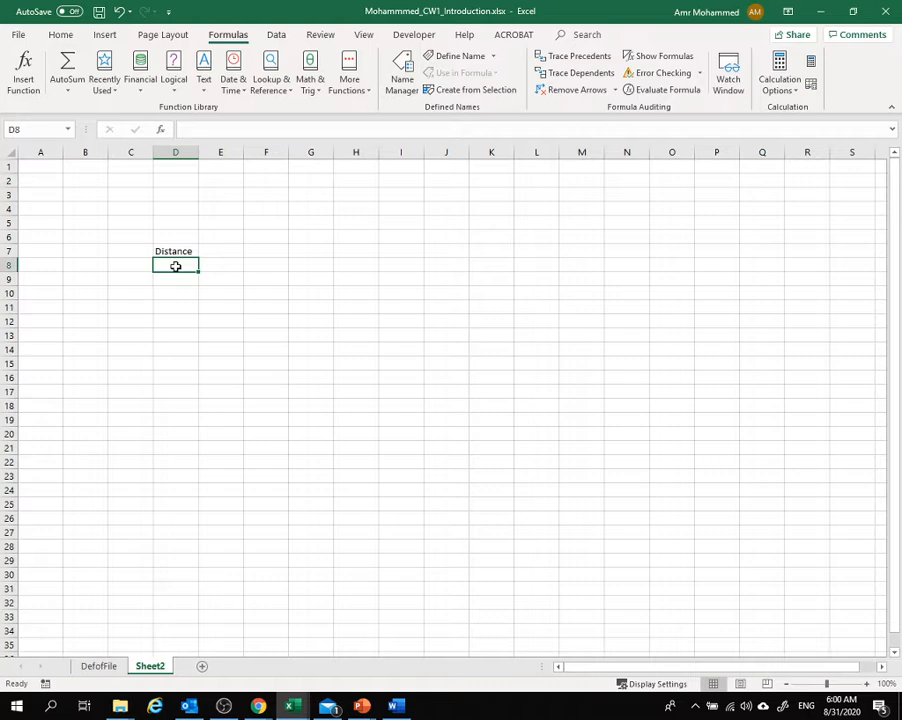
pyautogui.write('Miles')
pyautogui.click(214, 294)
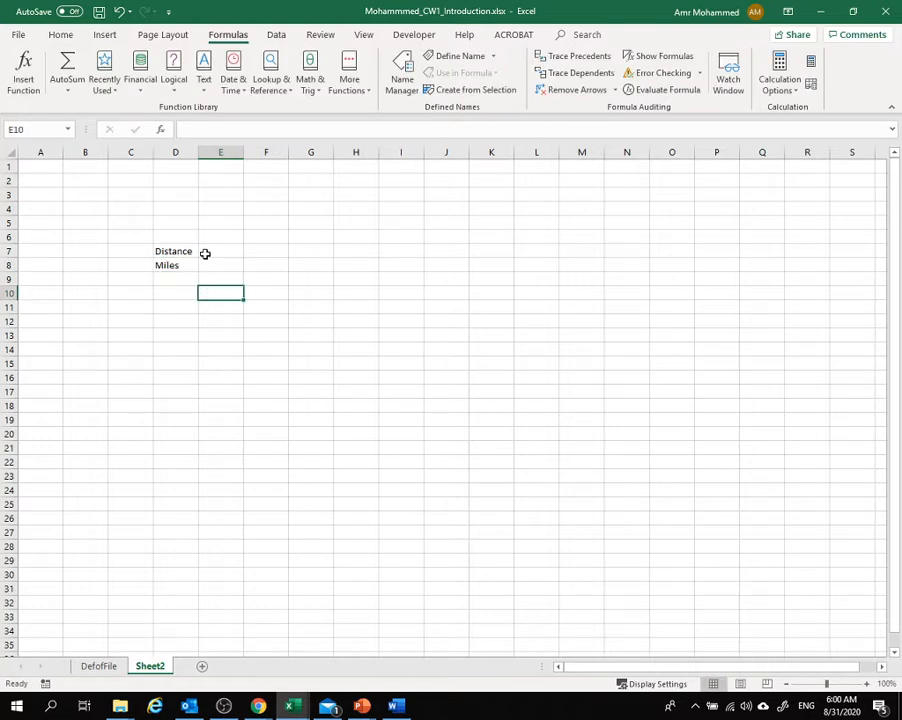
# Add a second column heading Distance in E7 with the unit Feet in E8
pyautogui.click(220, 254)
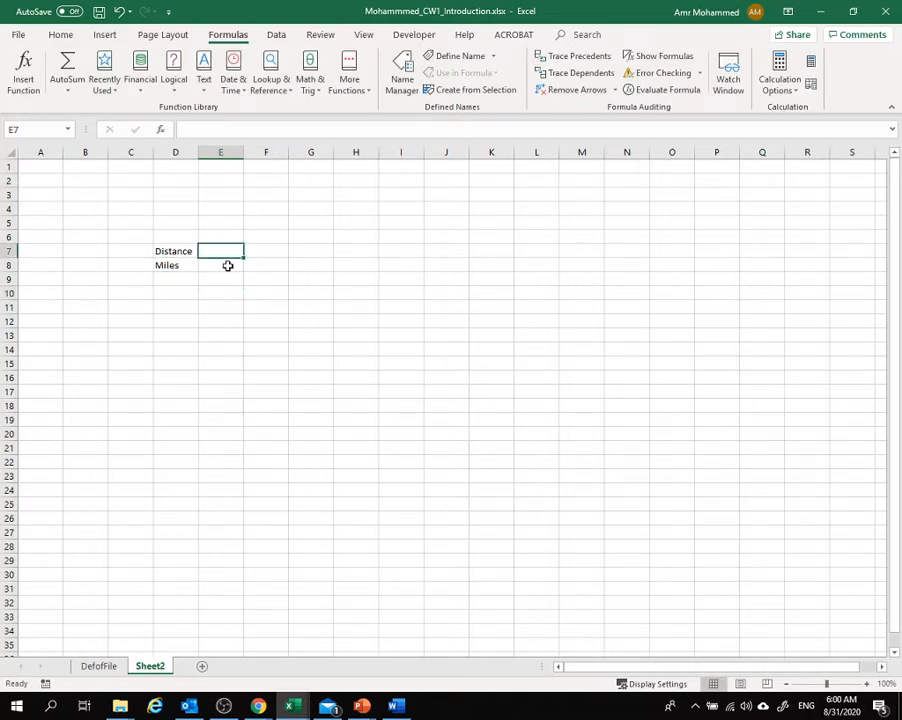
pyautogui.write('Distance')
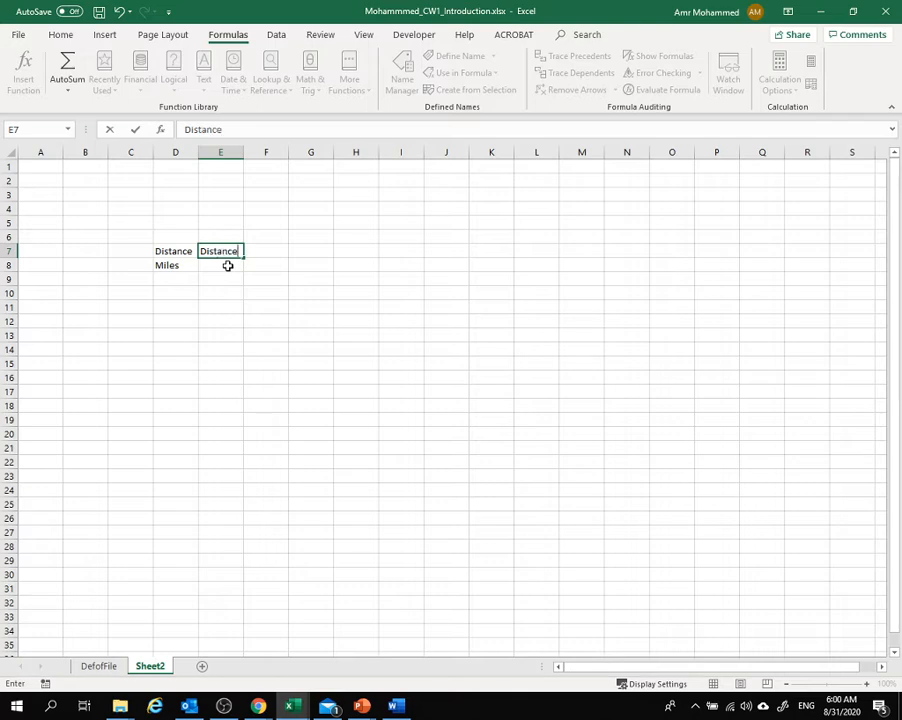
pyautogui.click(220, 262)
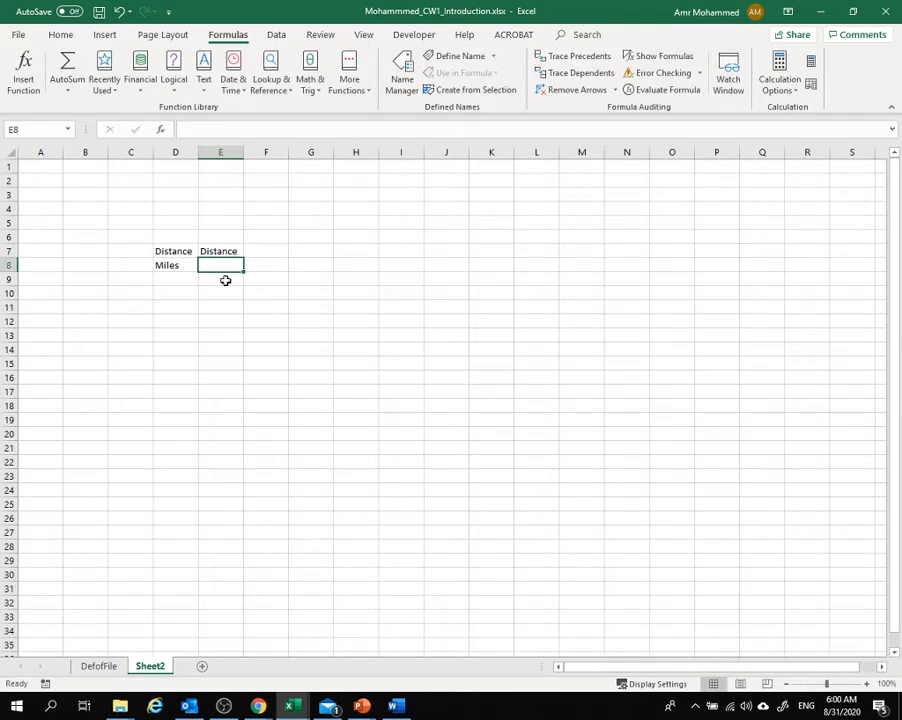
pyautogui.write('Feet')
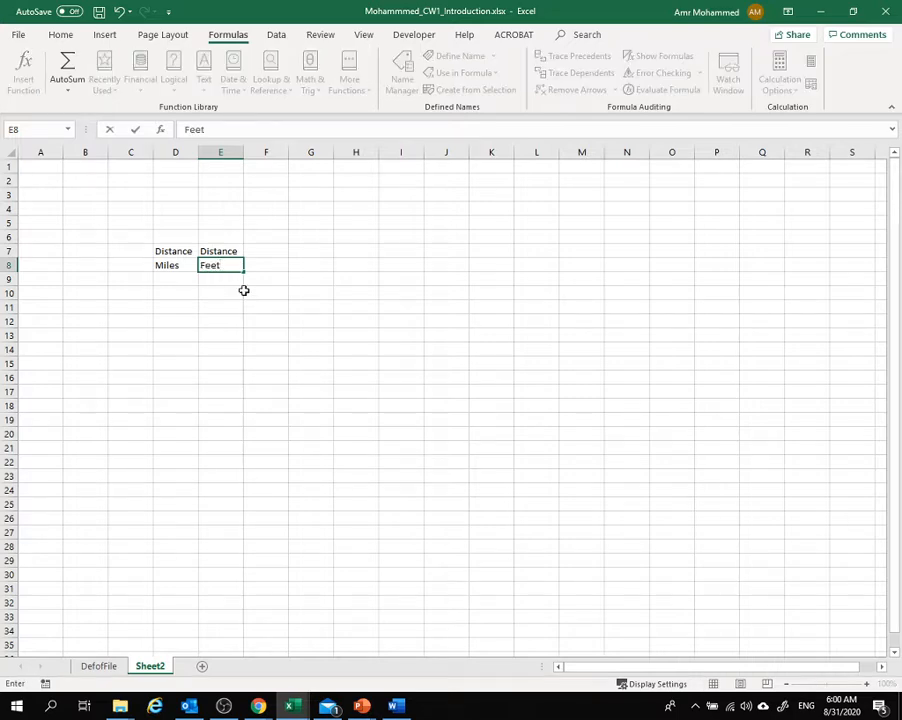
pyautogui.click(248, 292)
# Add a Time column heading in F7 with the unit hours in F8
pyautogui.click(263, 250)
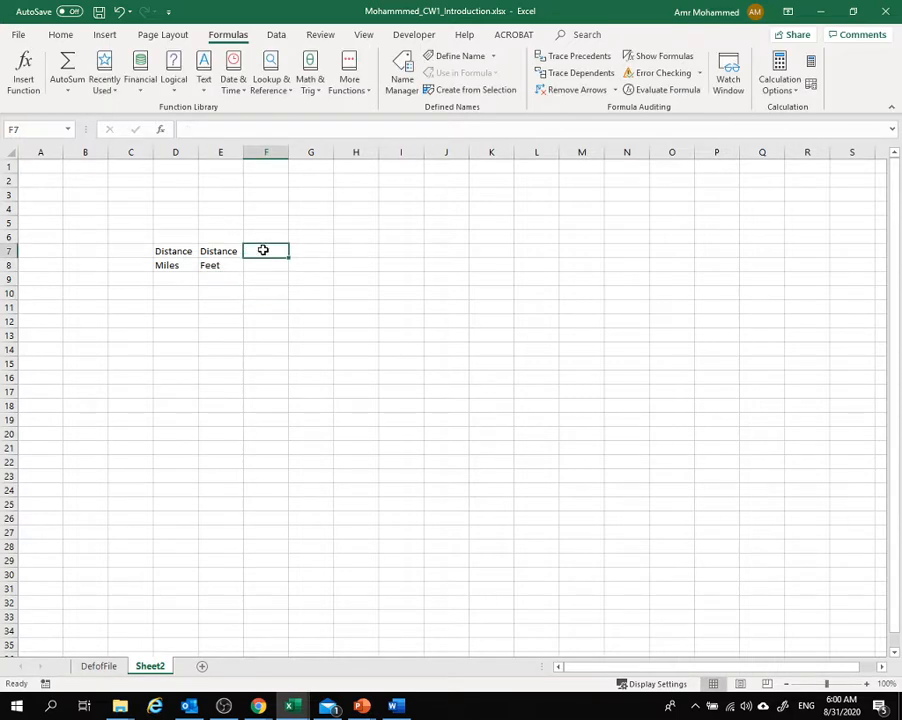
pyautogui.write('Time')
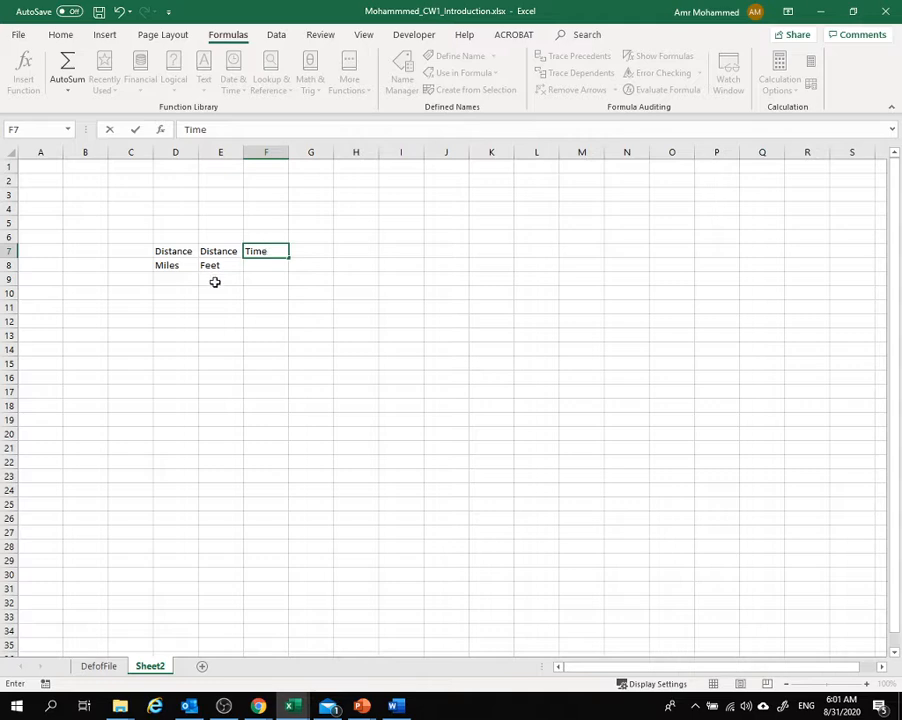
pyautogui.click(259, 267)
pyautogui.write('h')
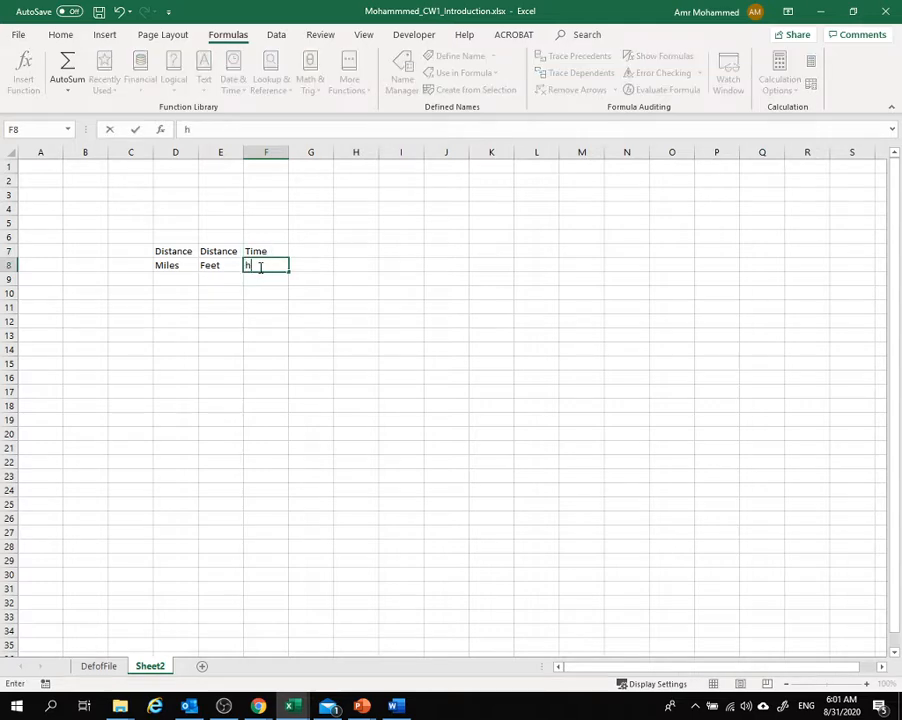
pyautogui.write('ours')
pyautogui.click(314, 327)
# Add a second Time heading in G7 with the unit mins beneath it in G8
pyautogui.click(310, 251)
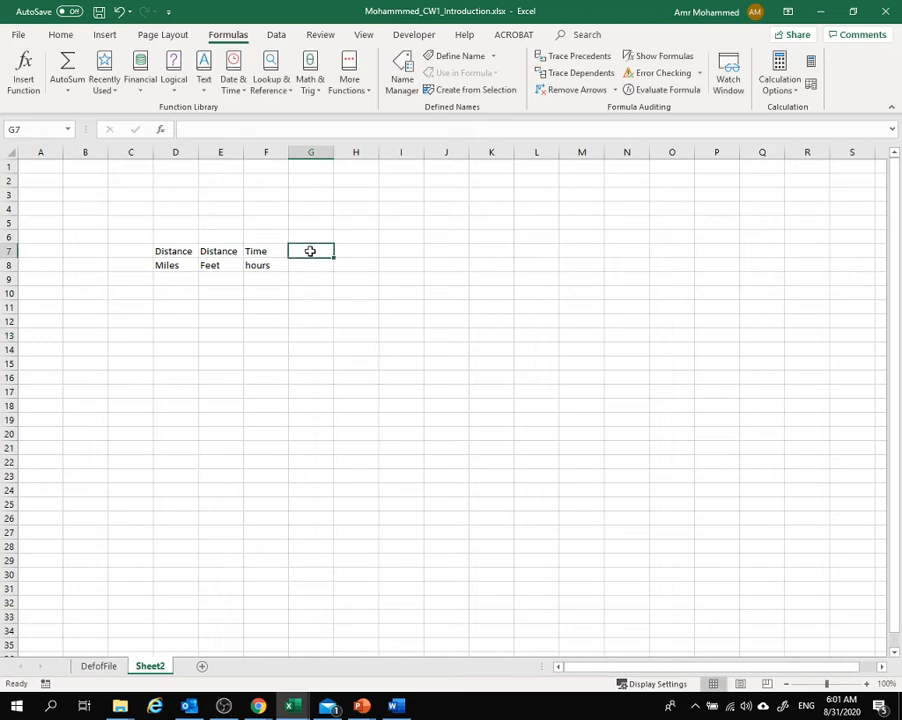
pyautogui.write('Time')
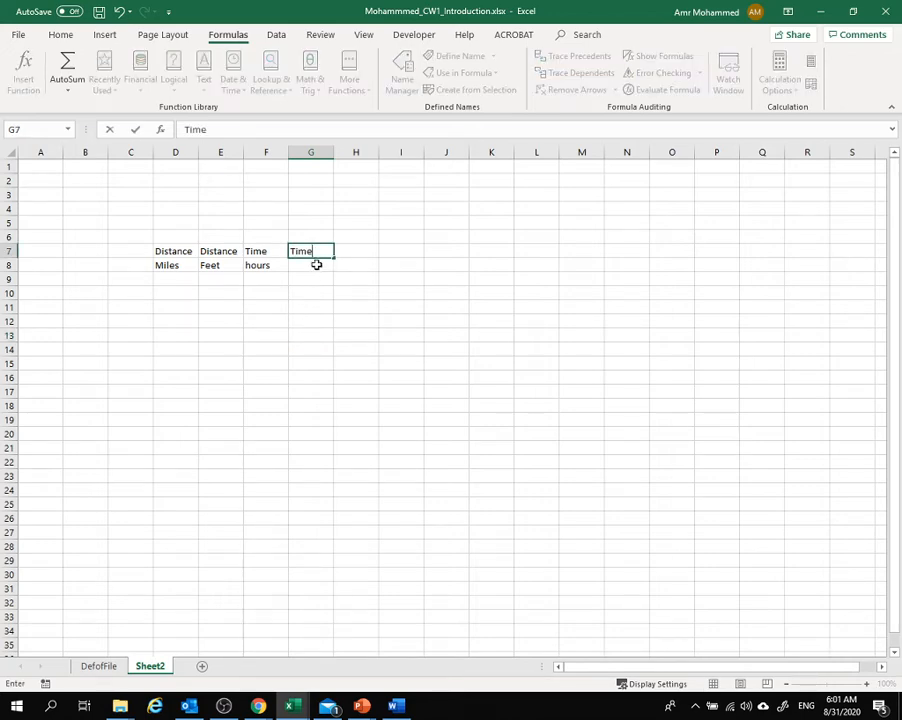
pyautogui.click(316, 264)
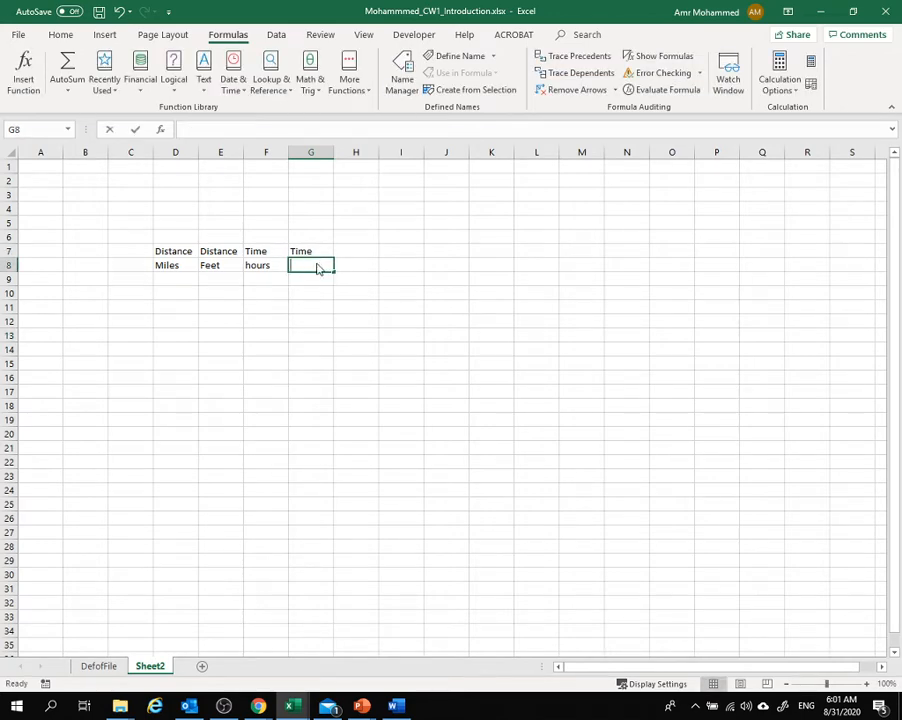
pyautogui.write('mins')
pyautogui.click(292, 289)
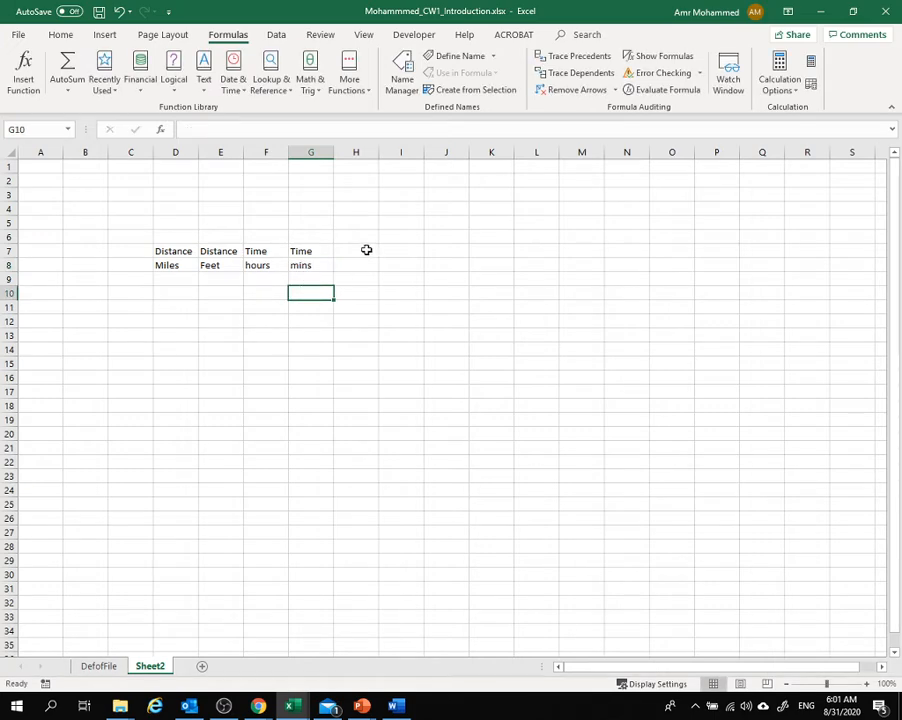
# Add a third Time heading in H7 with the unit Seconds beneath it in H8
pyautogui.click(366, 250)
pyautogui.write('Time')
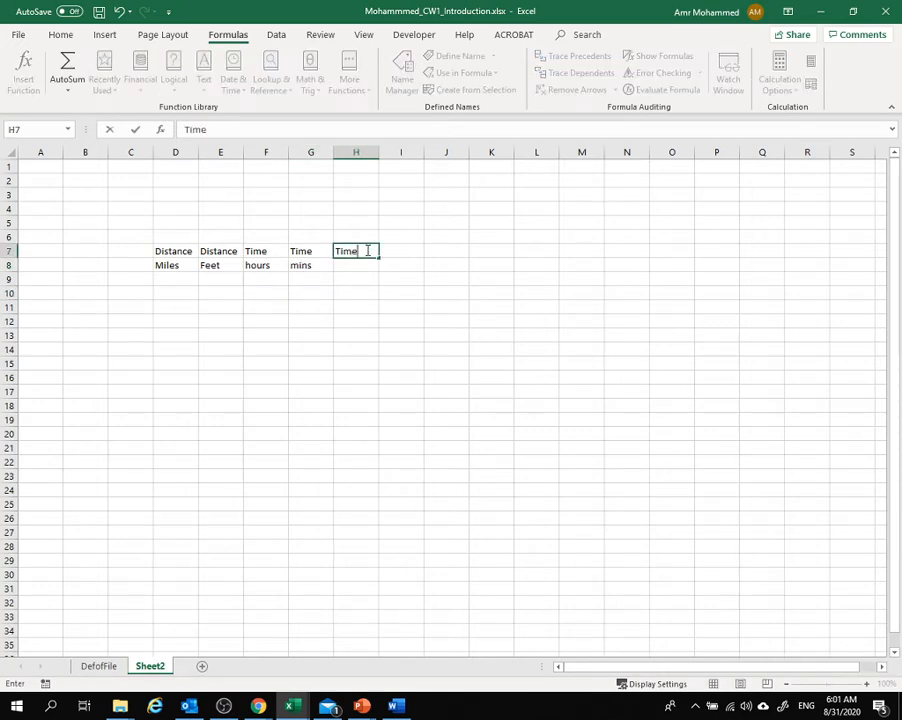
pyautogui.click(354, 266)
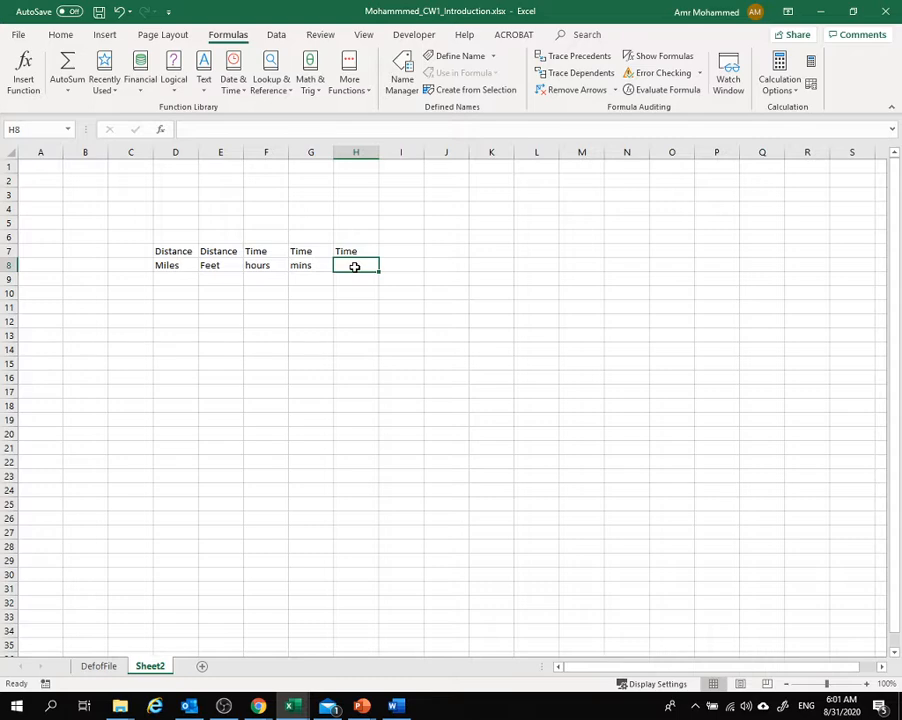
pyautogui.write('Second')
pyautogui.press('BackSpace')
pyautogui.press('BackSpace')
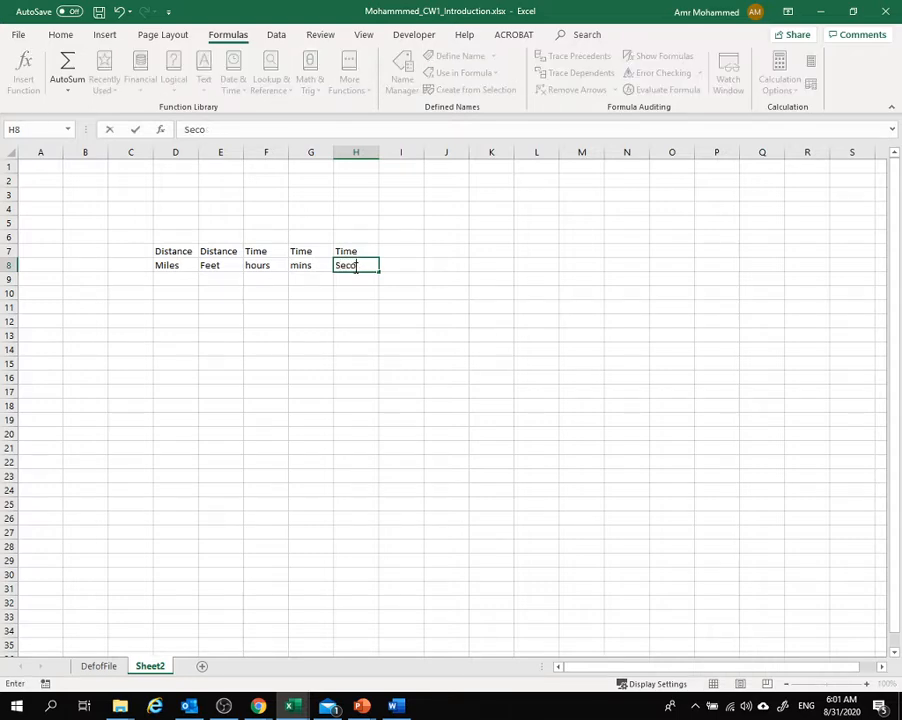
pyautogui.write('nds')
pyautogui.click(253, 318)
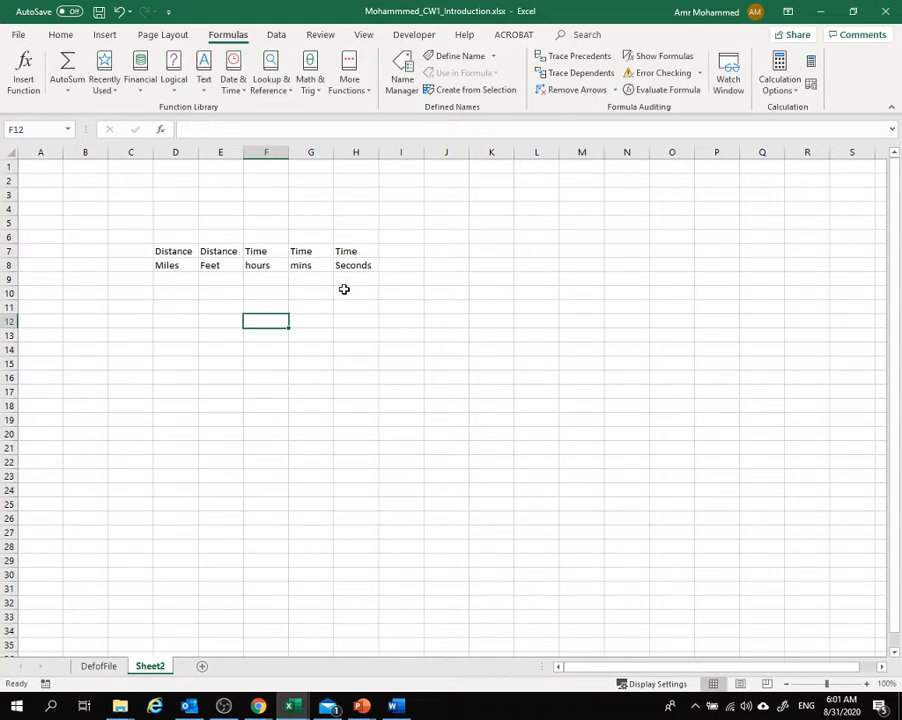
# Add the heading Speed in I7 with the unit mph in I8
pyautogui.click(399, 251)
pyautogui.write('Speed')
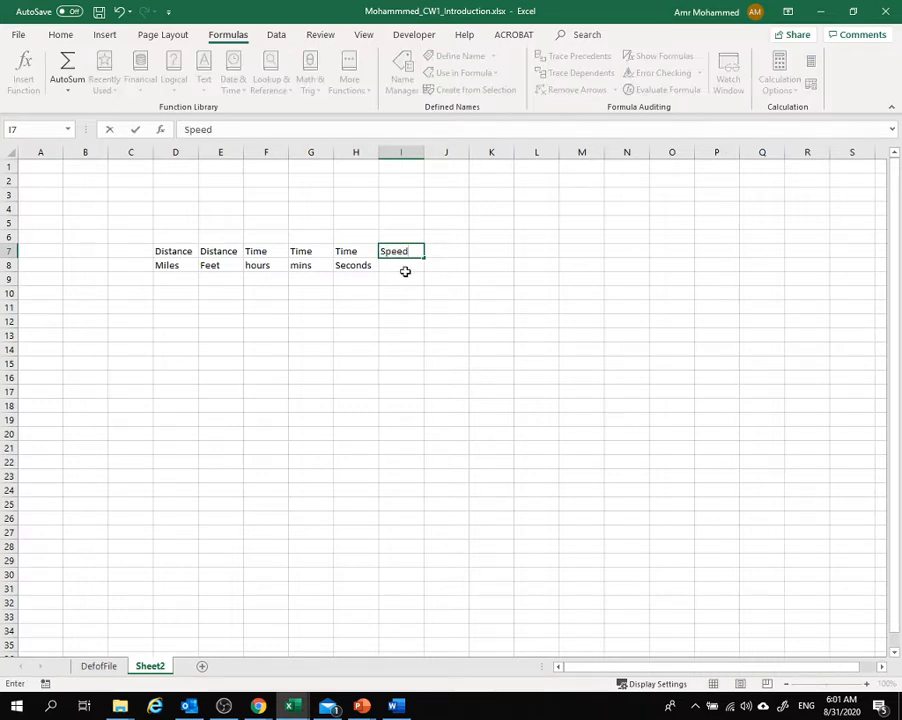
pyautogui.click(399, 265)
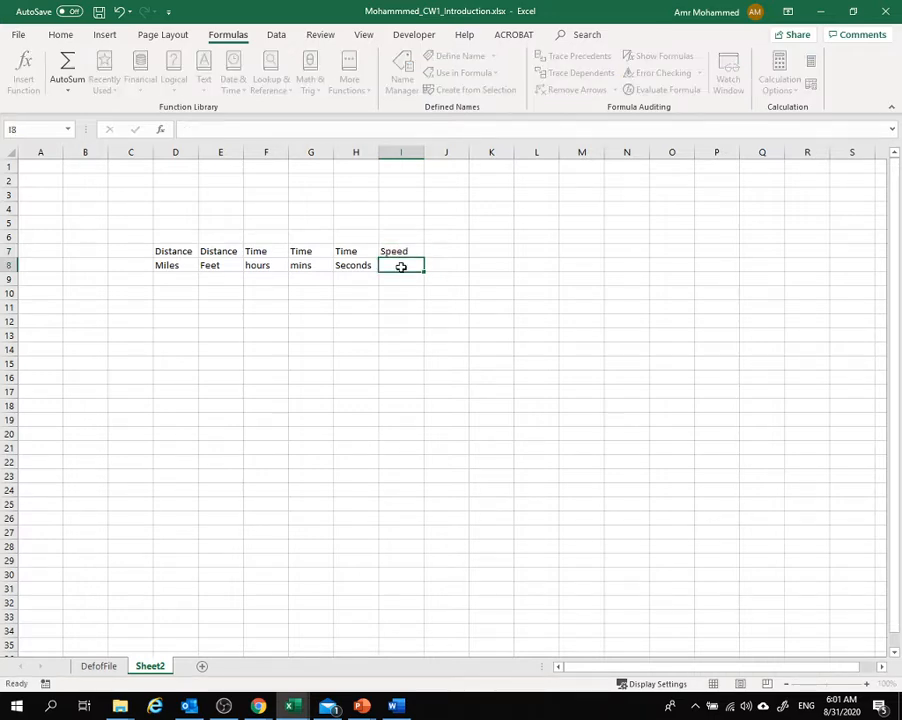
pyautogui.write('mph')
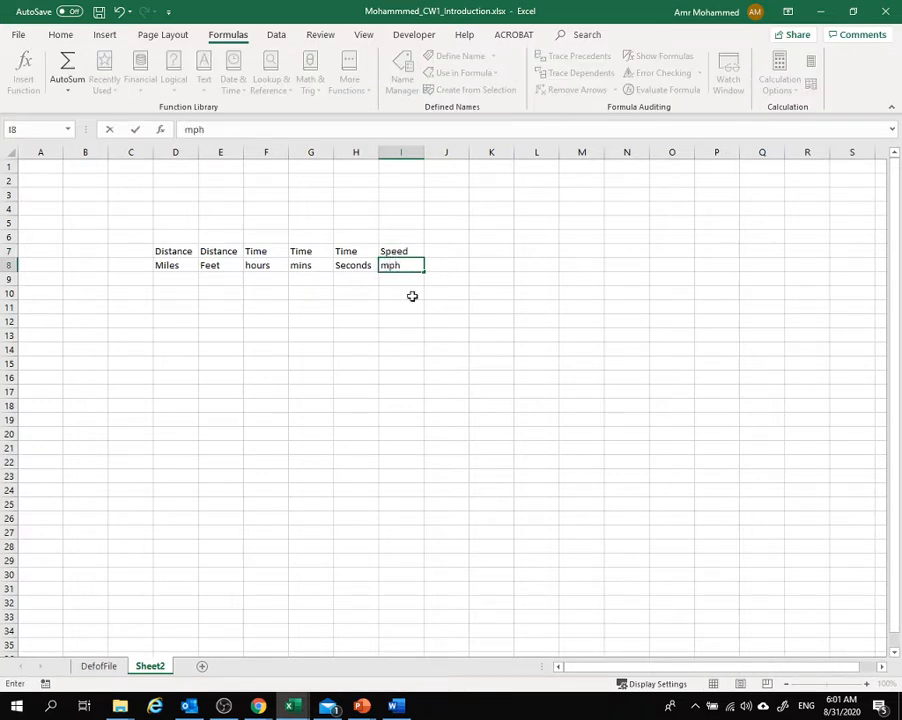
pyautogui.click(403, 310)
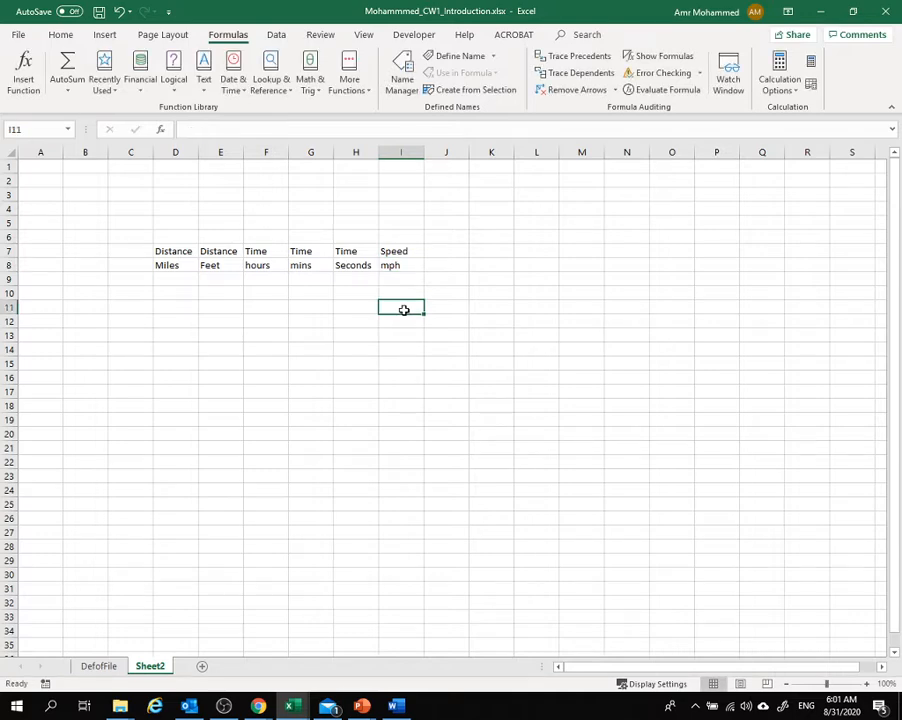
# Enter the first two distances: 10 miles in D9 and 500 feet in E10
pyautogui.click(168, 278)
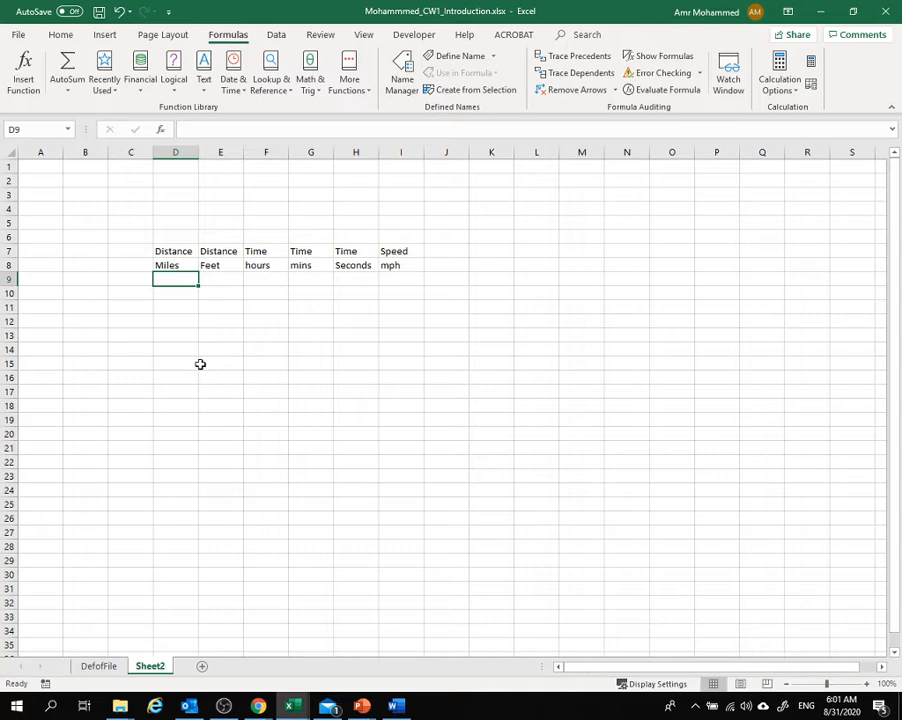
pyautogui.write('10')
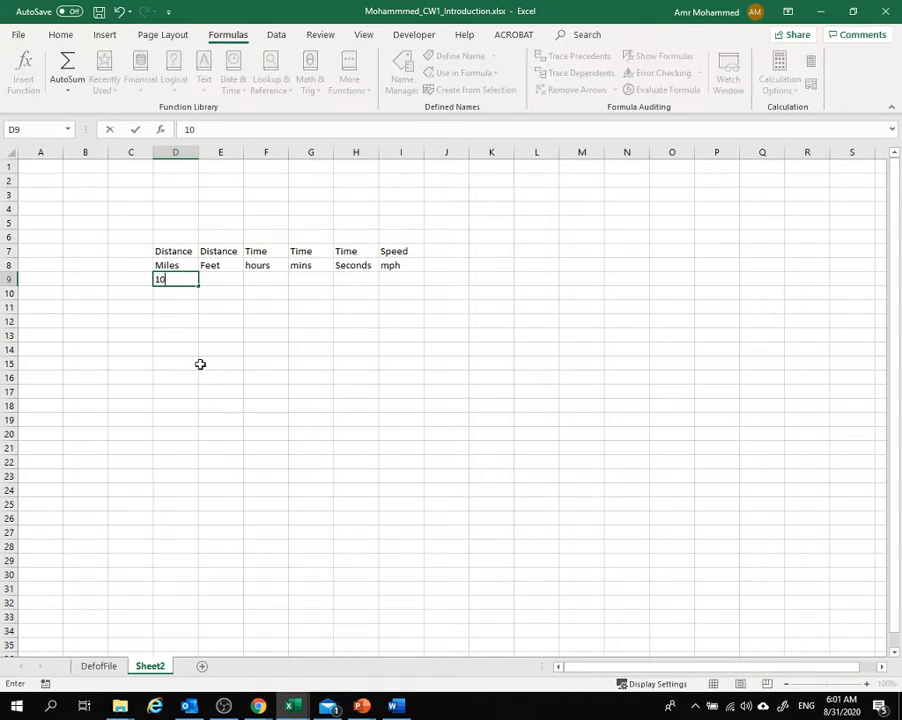
pyautogui.press('Return')
pyautogui.click(224, 288)
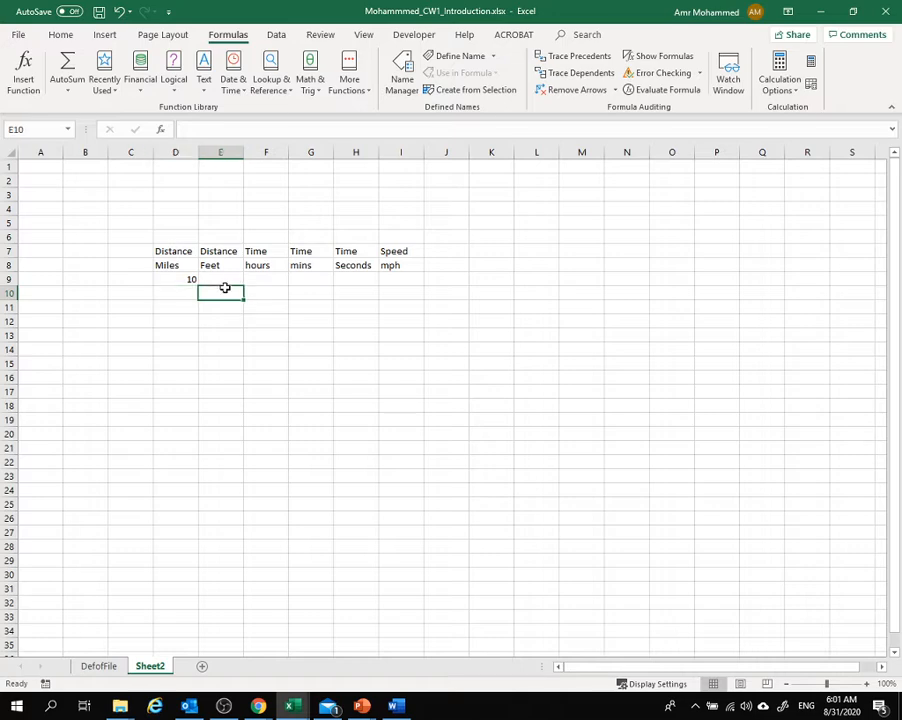
pyautogui.write('500')
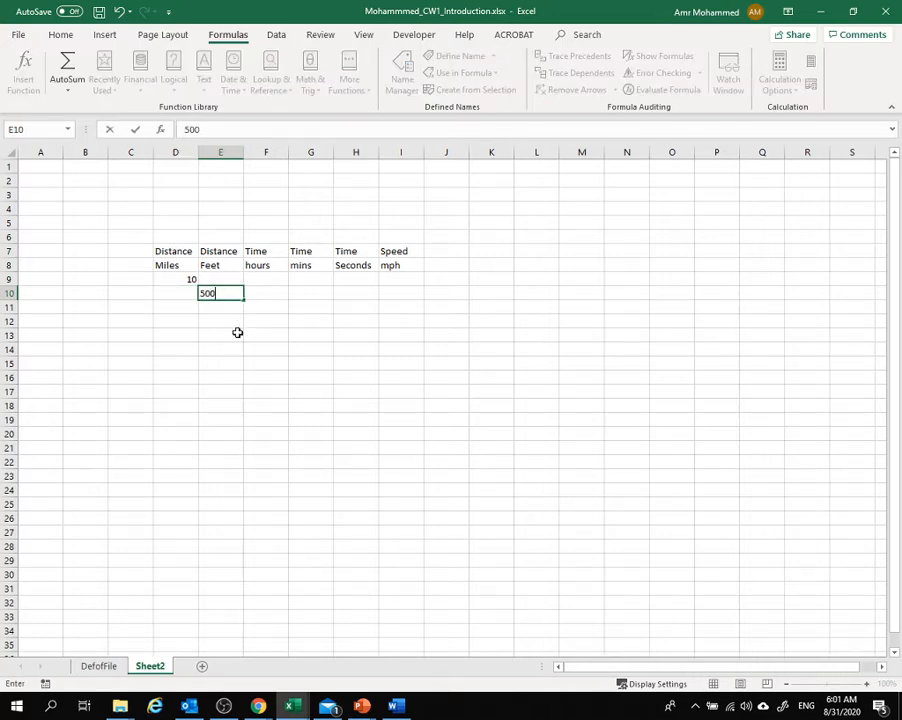
pyautogui.click(226, 333)
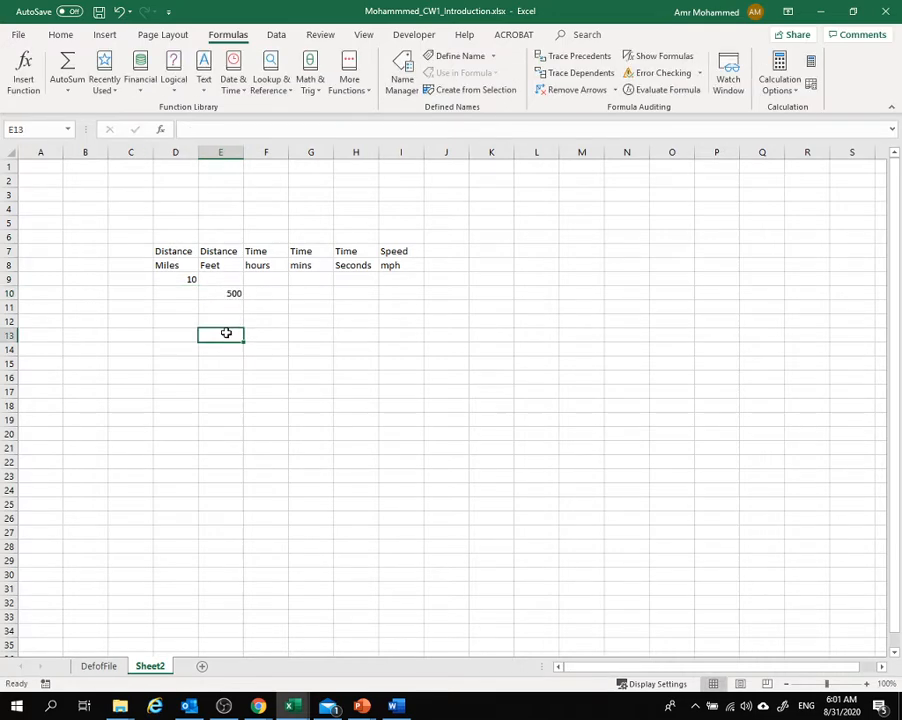
# Enter the distances 20, 56 and 50 miles in cells D11 to D13
pyautogui.click(175, 307)
pyautogui.write('20')
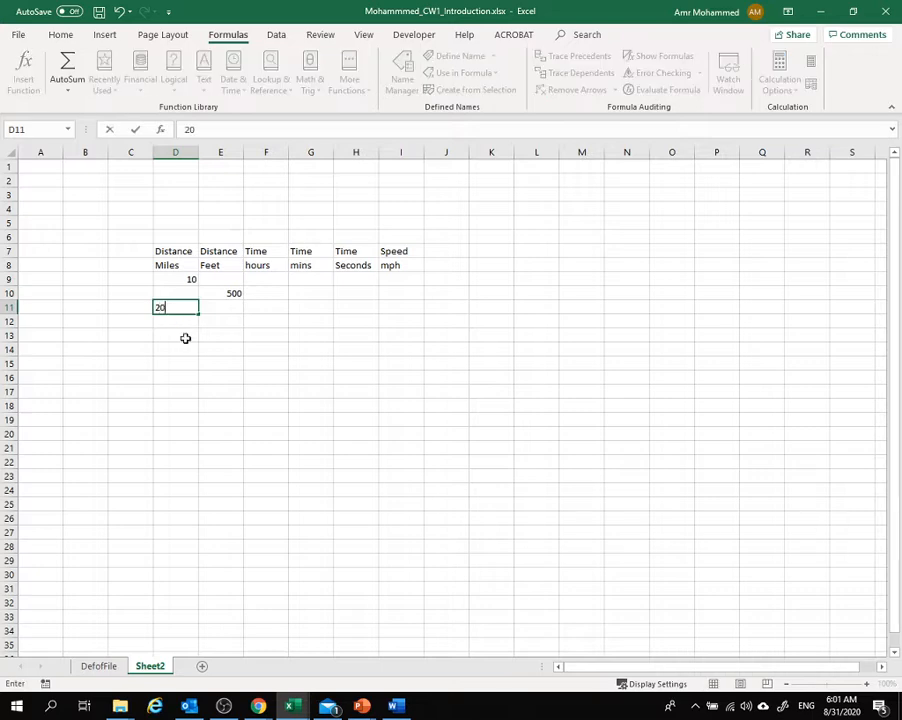
pyautogui.press('Return')
pyautogui.write('56')
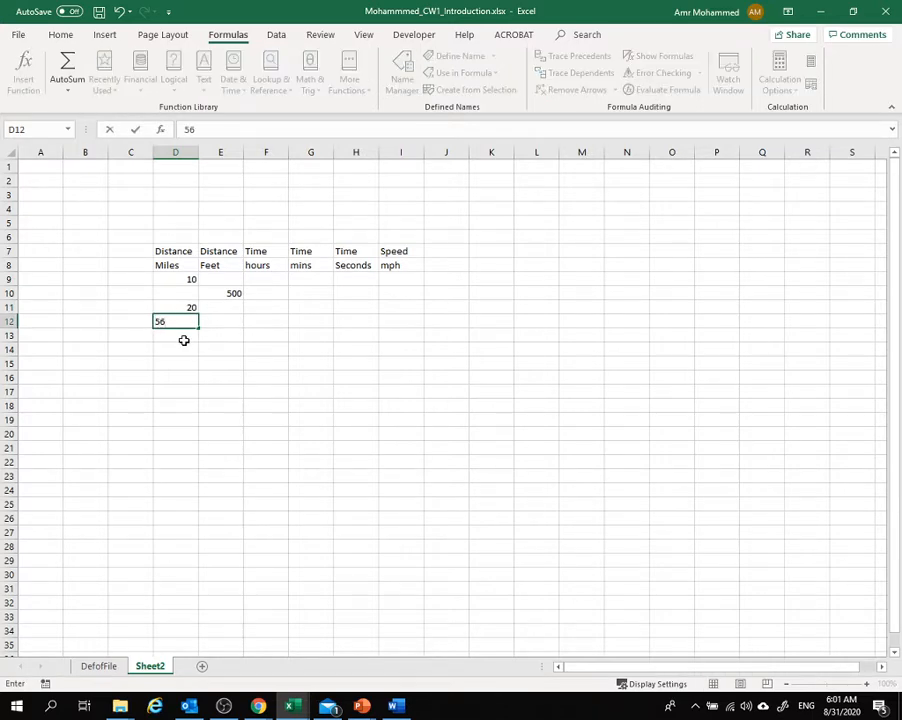
pyautogui.press('Return')
pyautogui.write('50')
pyautogui.press('Return')
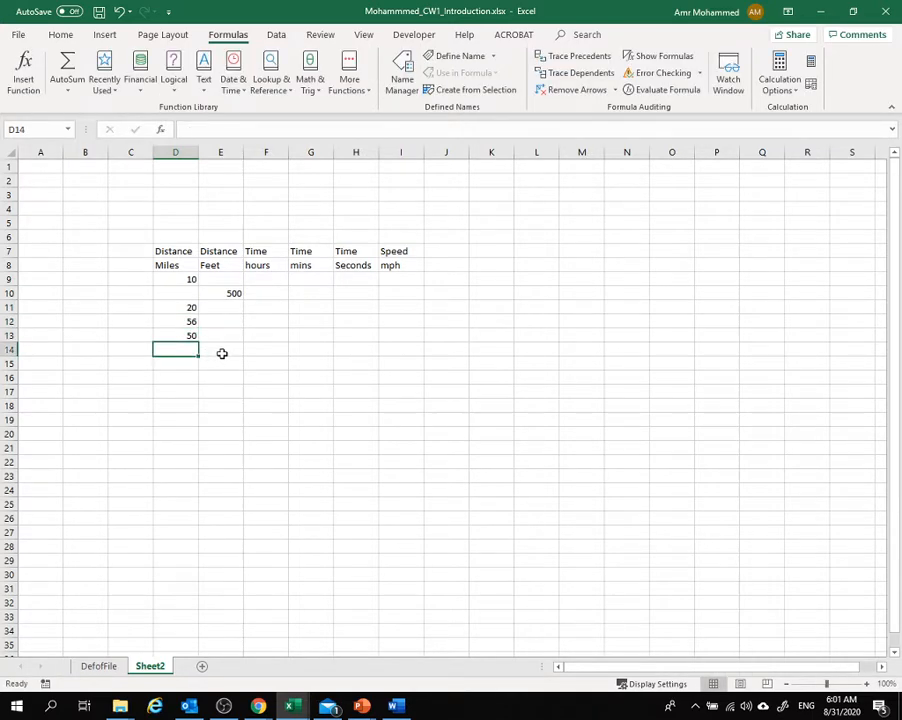
# Enter a distance of 1000 feet in E14 and 5 miles in D15
pyautogui.click(221, 353)
pyautogui.write('1000')
pyautogui.press('Return')
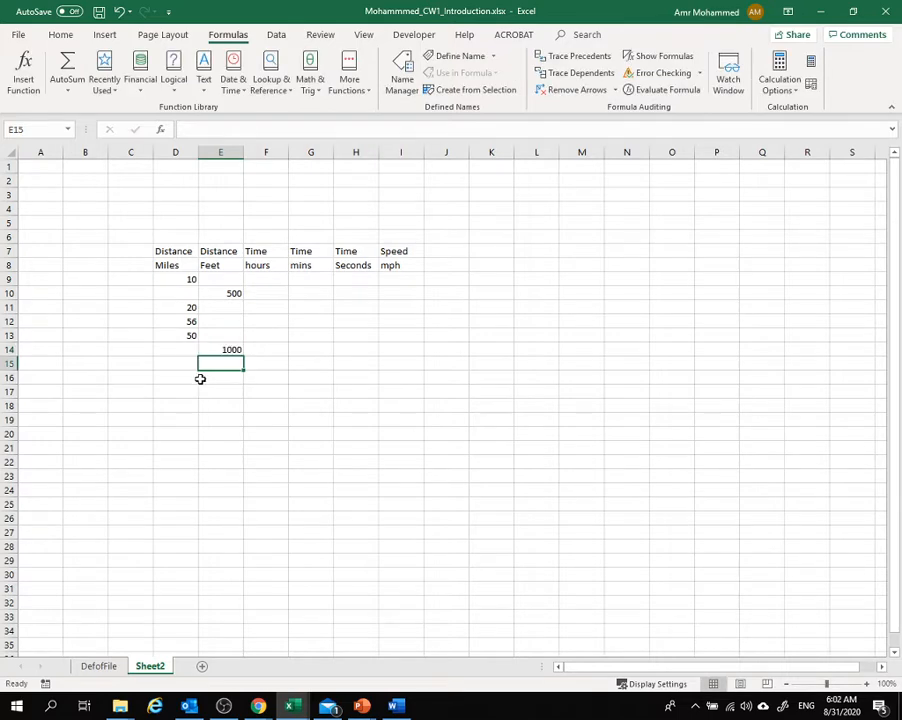
pyautogui.click(179, 365)
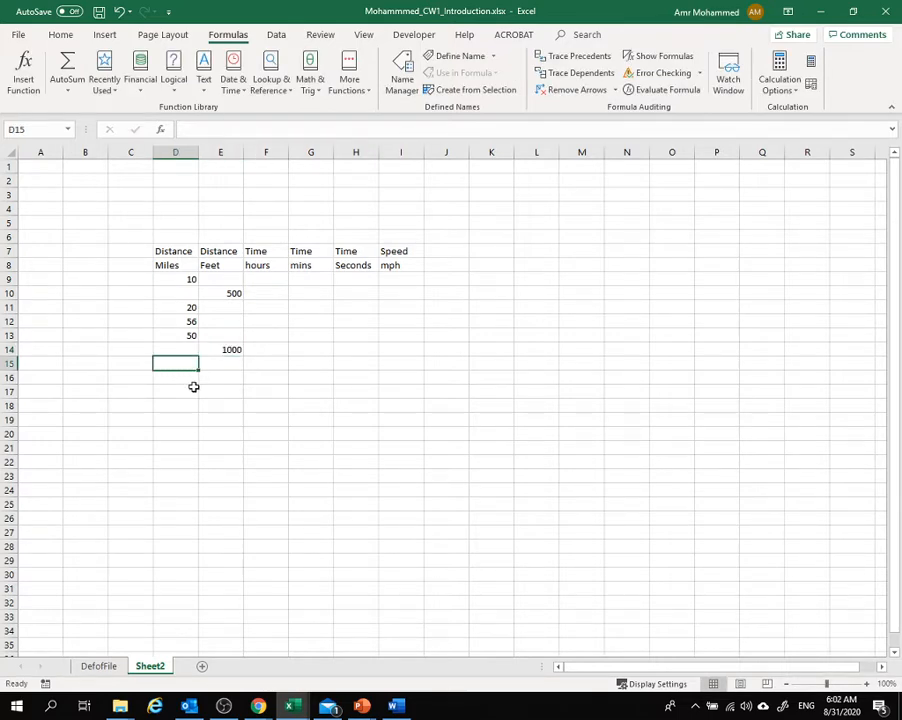
pyautogui.write('5')
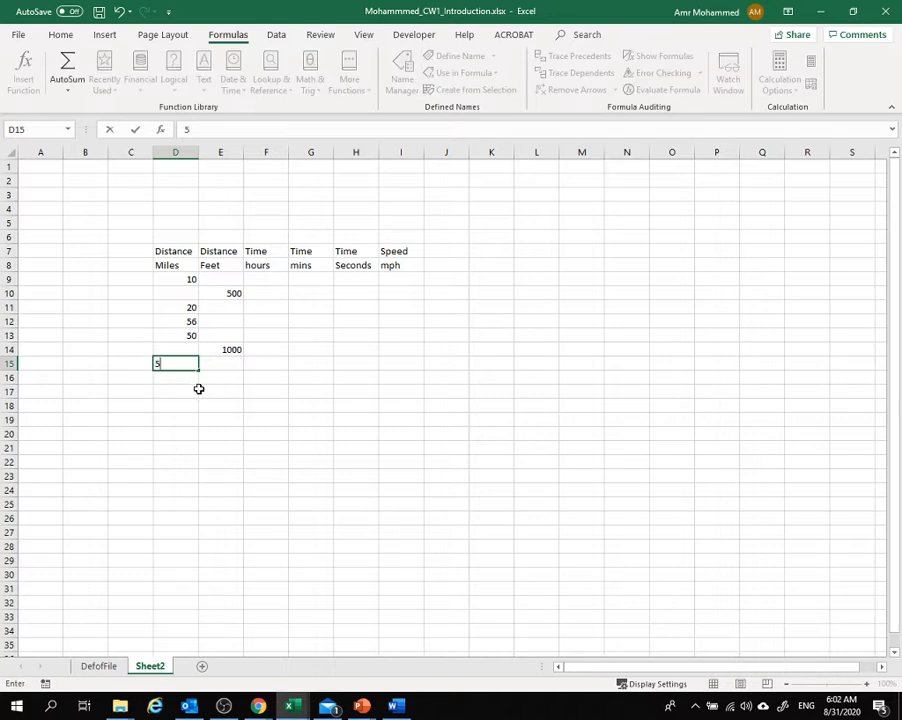
pyautogui.click(200, 388)
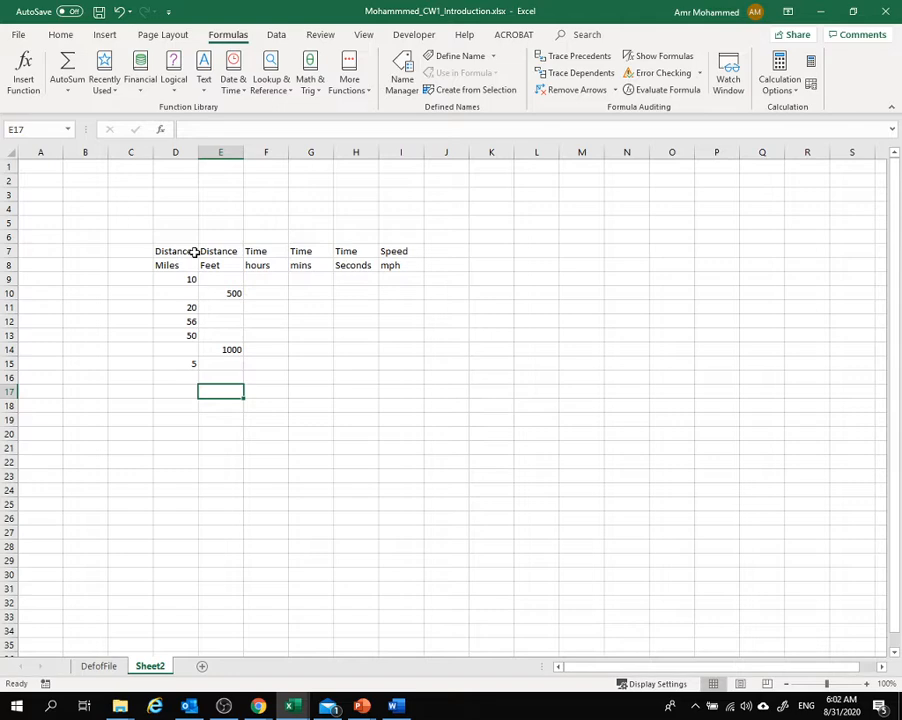
# Enter the times for the first two distances in minutes: 6 in G9 and 12 in G10
pyautogui.click(256, 279)
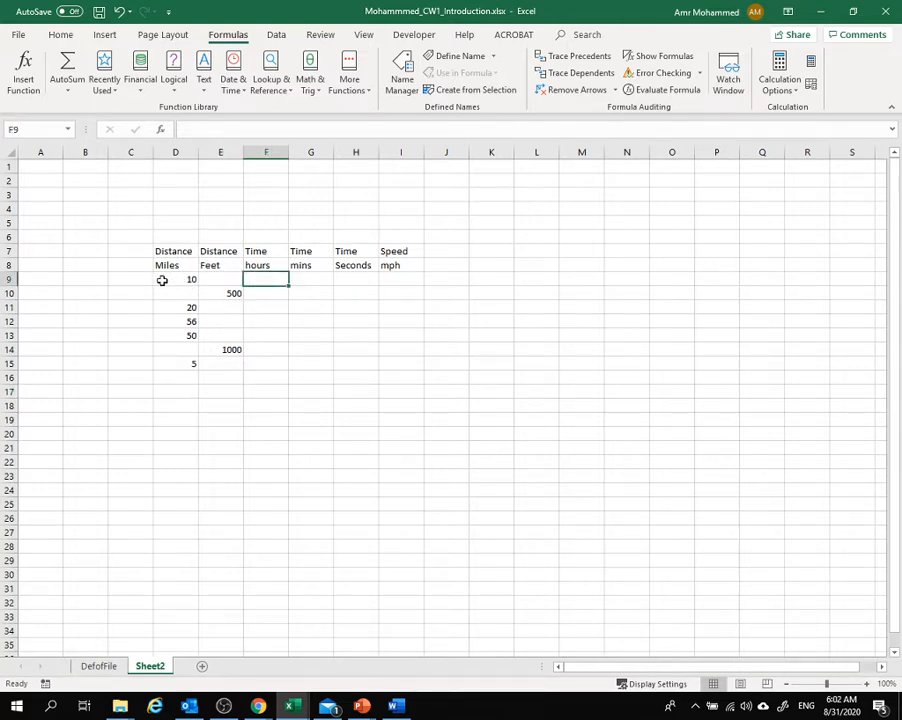
pyautogui.click(302, 283)
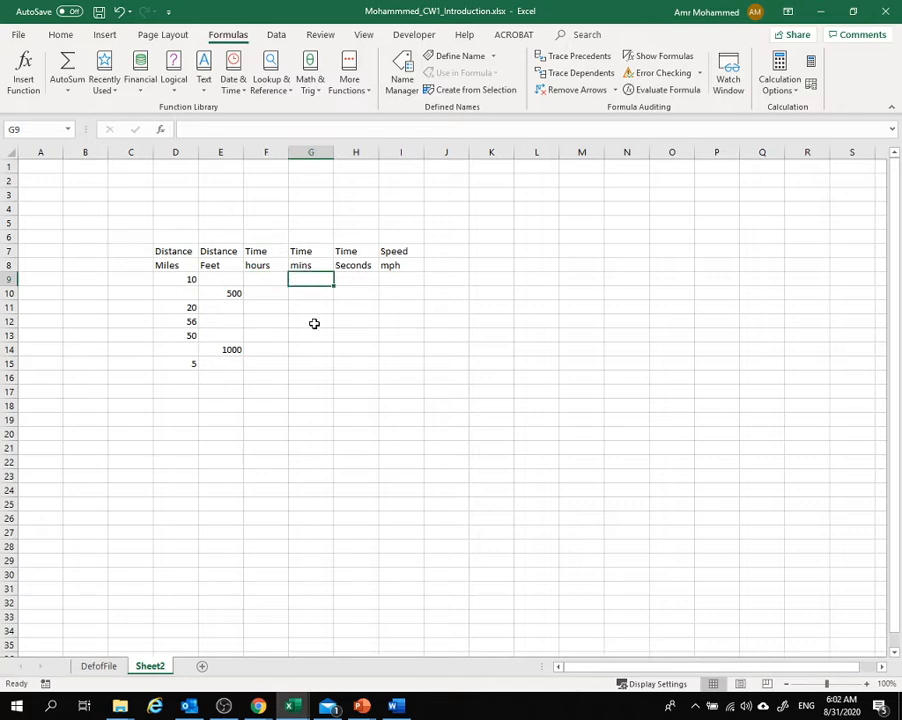
pyautogui.write('6')
pyautogui.press('Return')
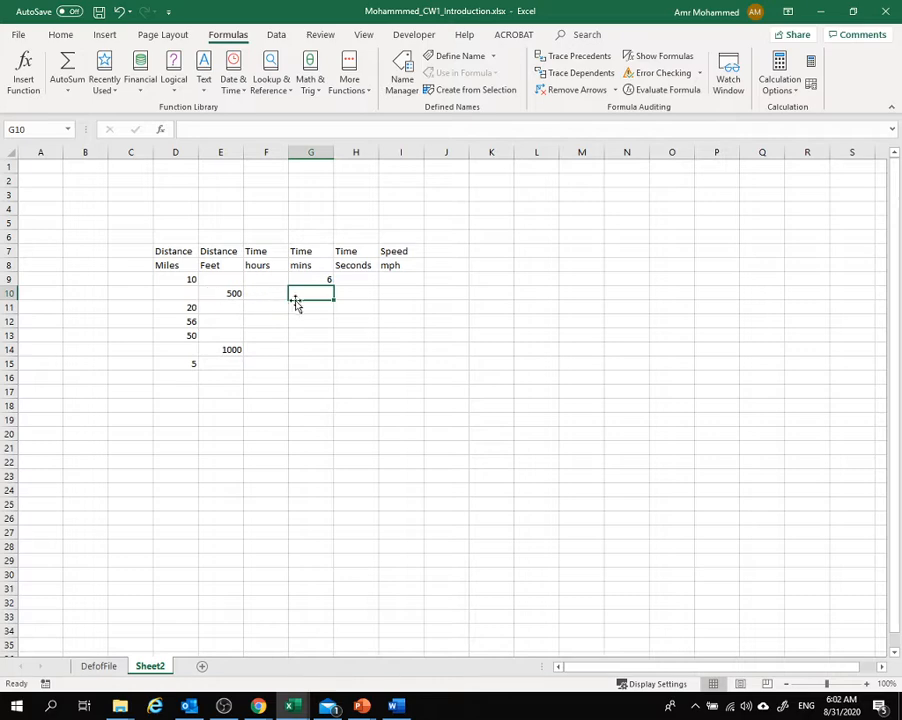
pyautogui.write('12')
pyautogui.press('Return')
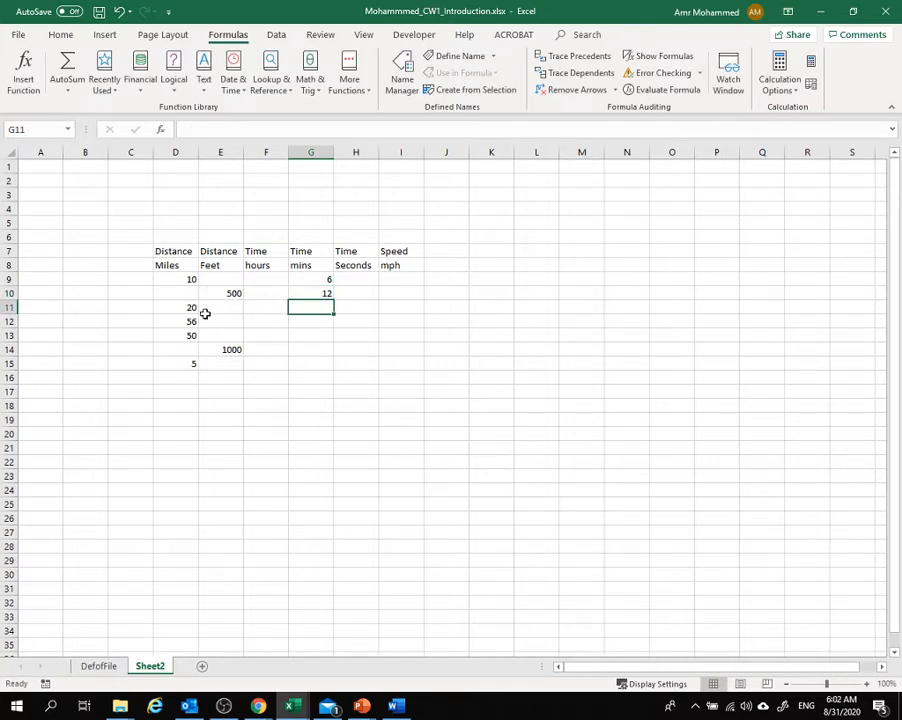
# Enter the times in hours for the next three distances: 0.5 in F11, 1 in F12 and 0.75 in F13
pyautogui.click(270, 304)
pyautogui.write('=')
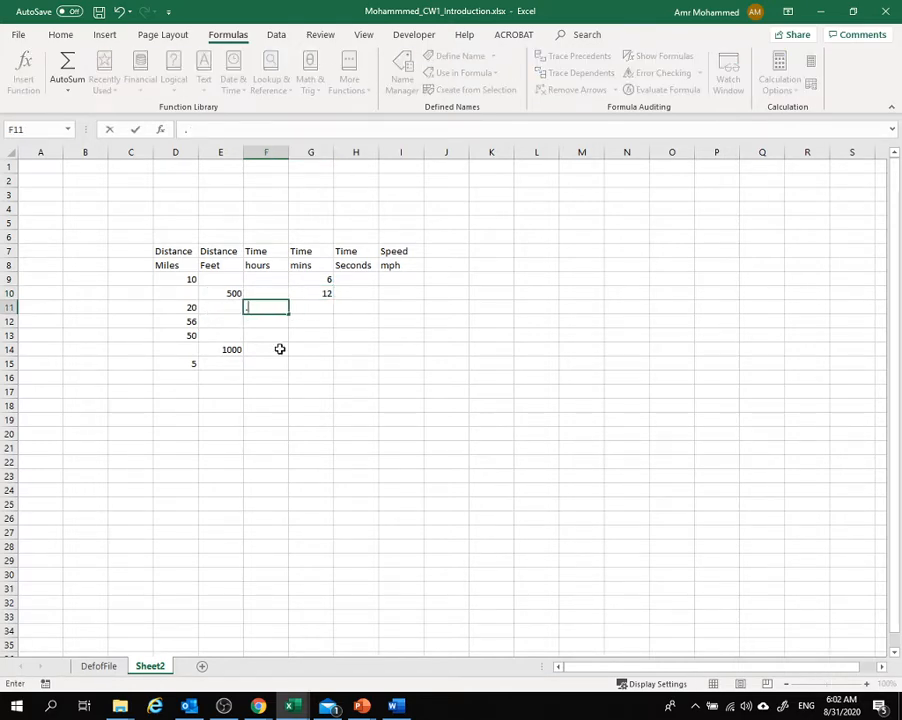
pyautogui.write('5')
pyautogui.press('Return')
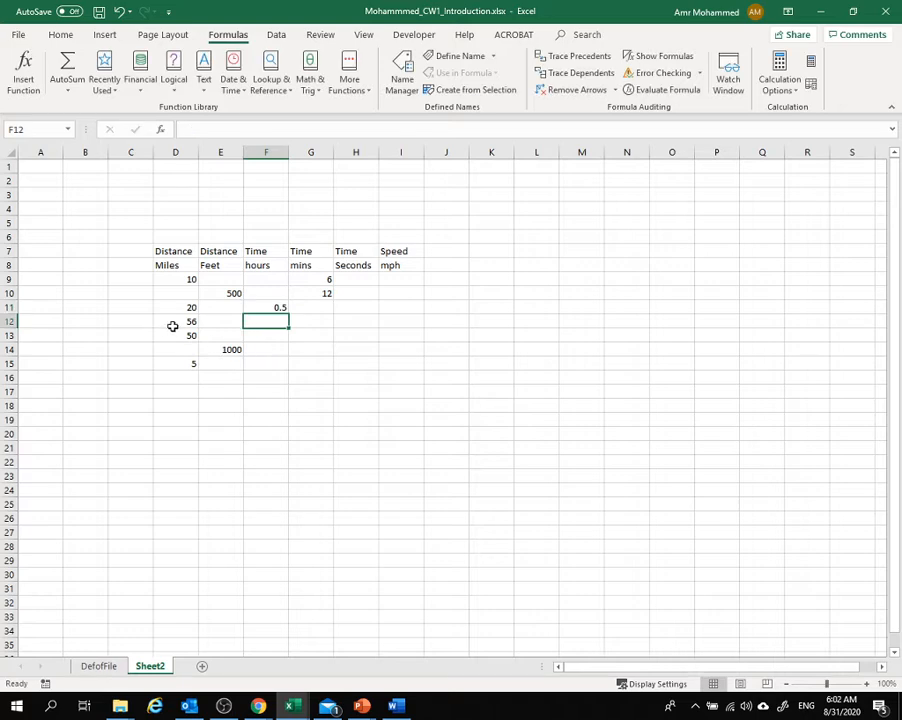
pyautogui.write('1')
pyautogui.press('Return')
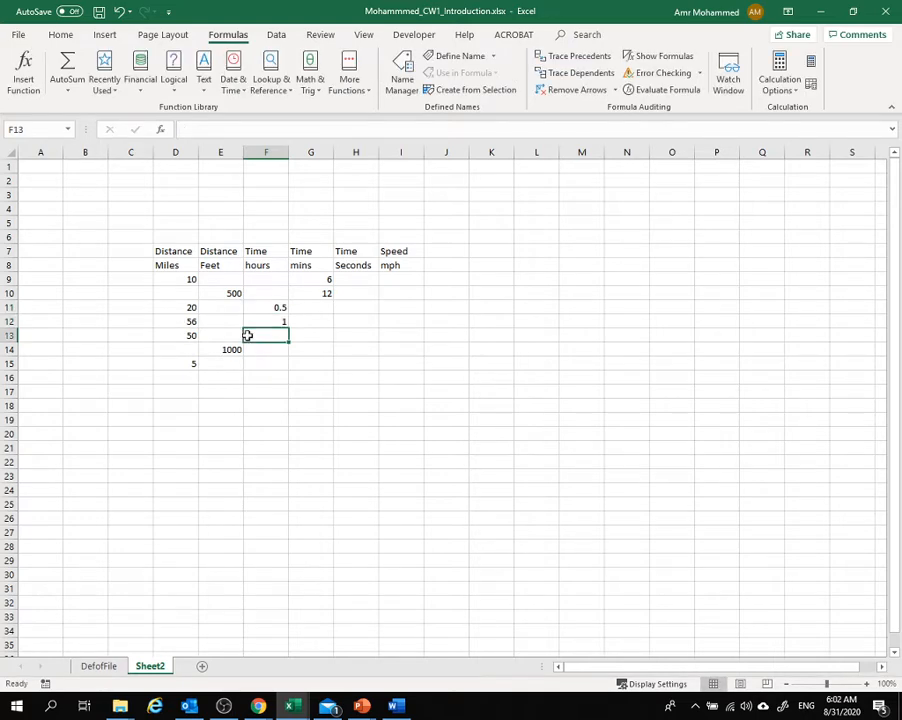
pyautogui.write('.7')
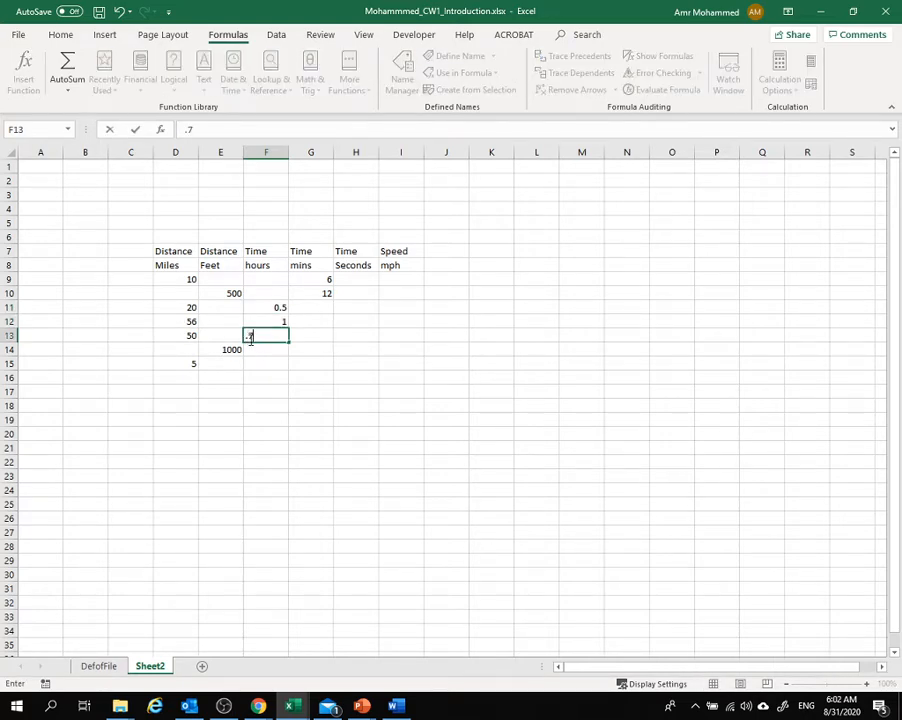
pyautogui.write('5')
pyautogui.press('Return')
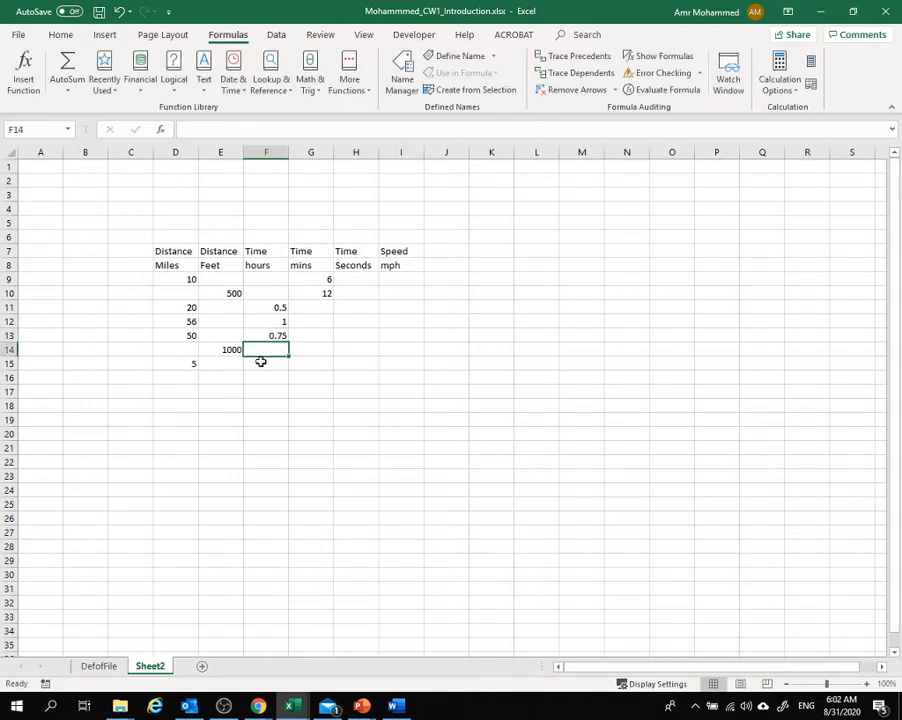
# Enter a time of 56 seconds in H14 and 20 minutes in G15
pyautogui.click(350, 351)
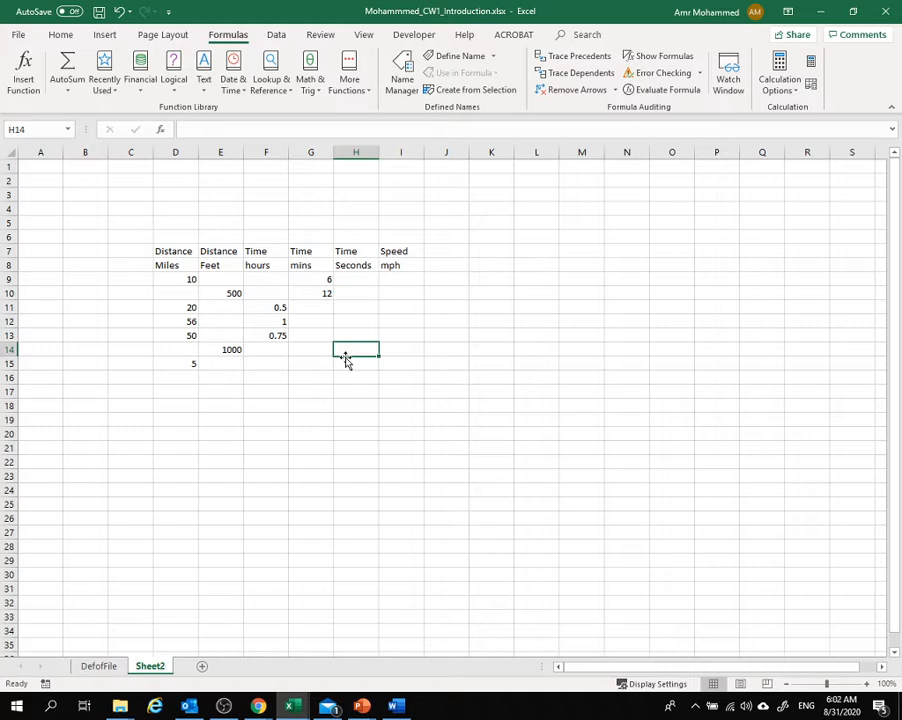
pyautogui.write('5')
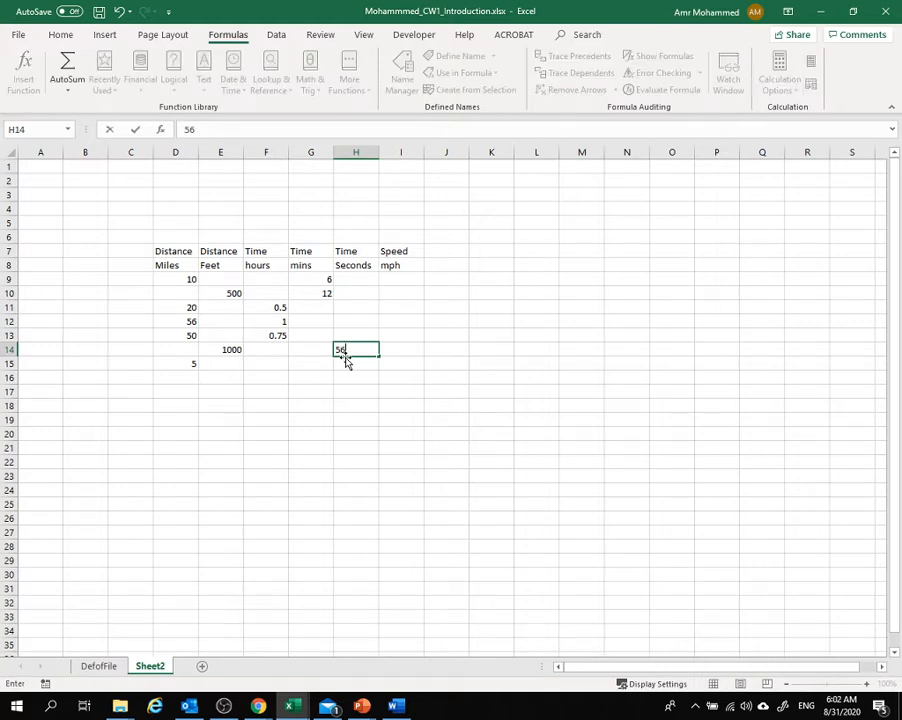
pyautogui.write('6')
pyautogui.press('Return')
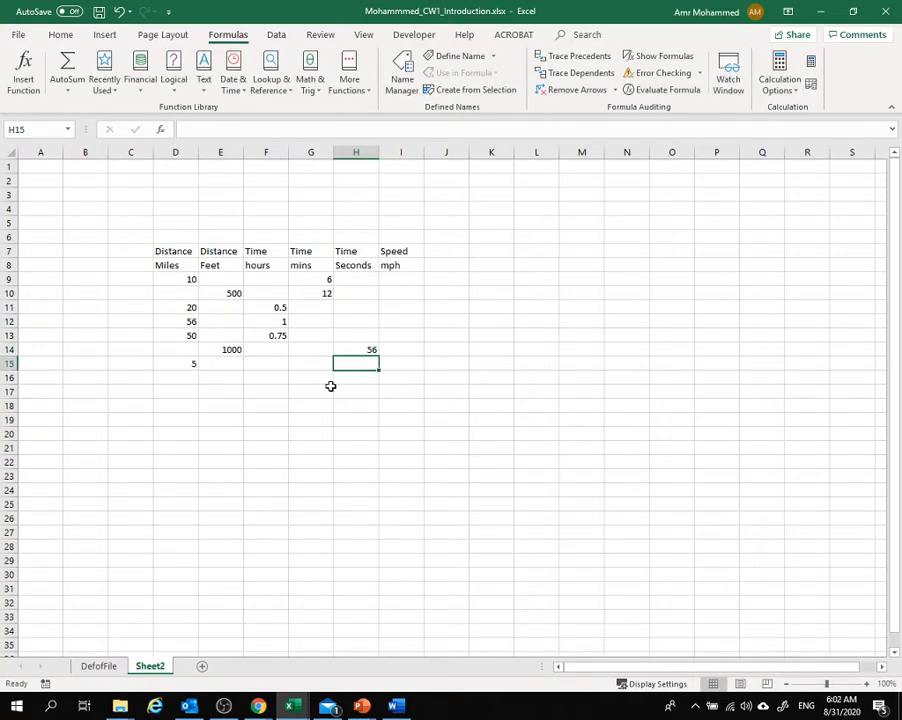
pyautogui.click(270, 364)
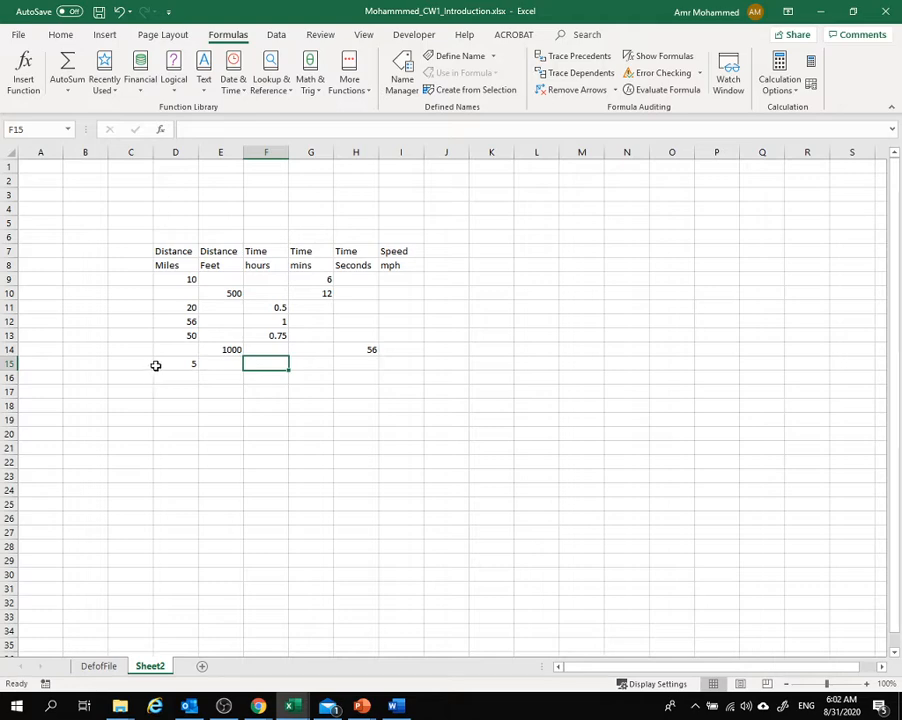
pyautogui.click(314, 363)
pyautogui.write('20')
pyautogui.click(310, 388)
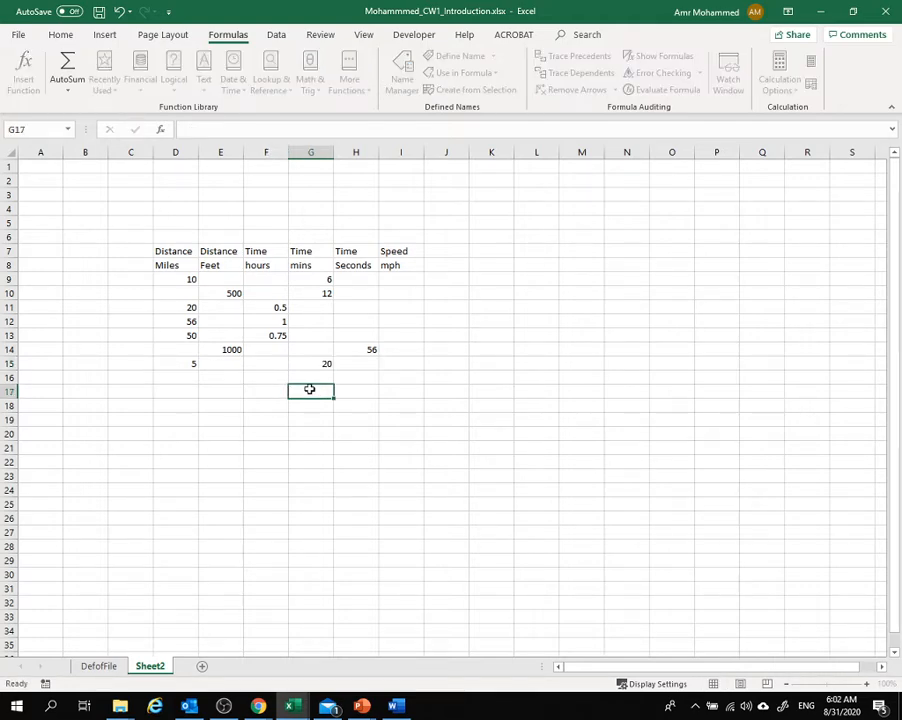
pyautogui.click(240, 400)
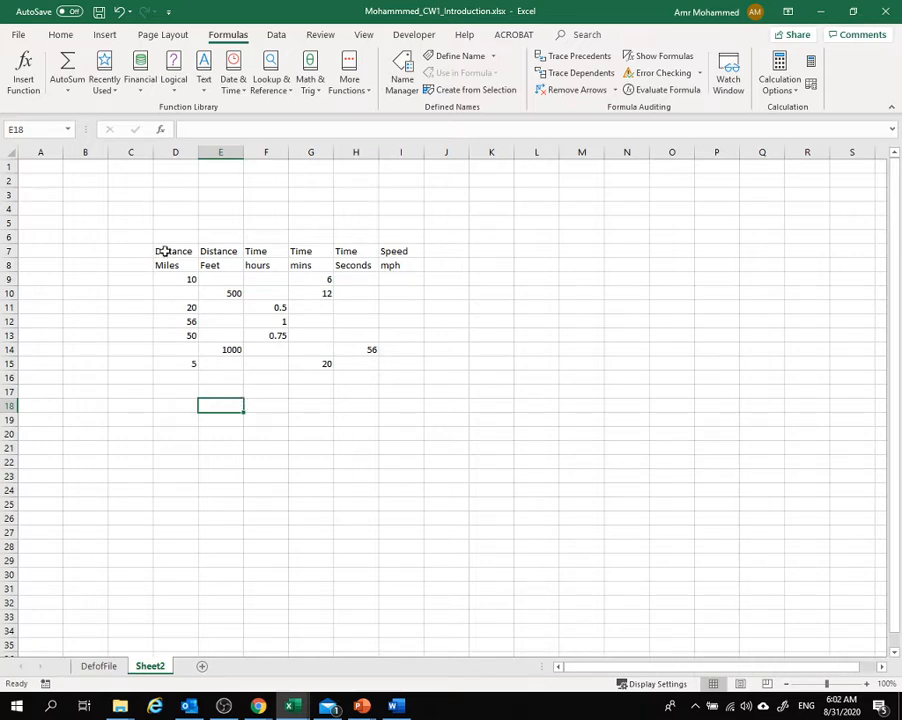
# Make the two header rows D7:I8 bold and set their font to Aparajita
pyautogui.click(60, 36)
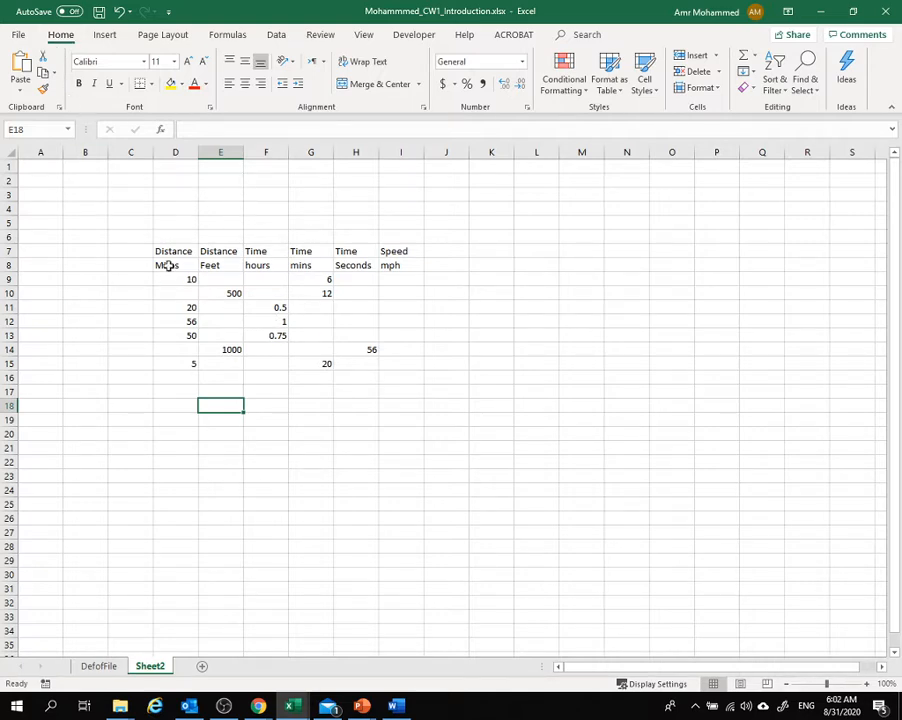
pyautogui.moveTo(163, 249); pyautogui.dragTo(414, 268)
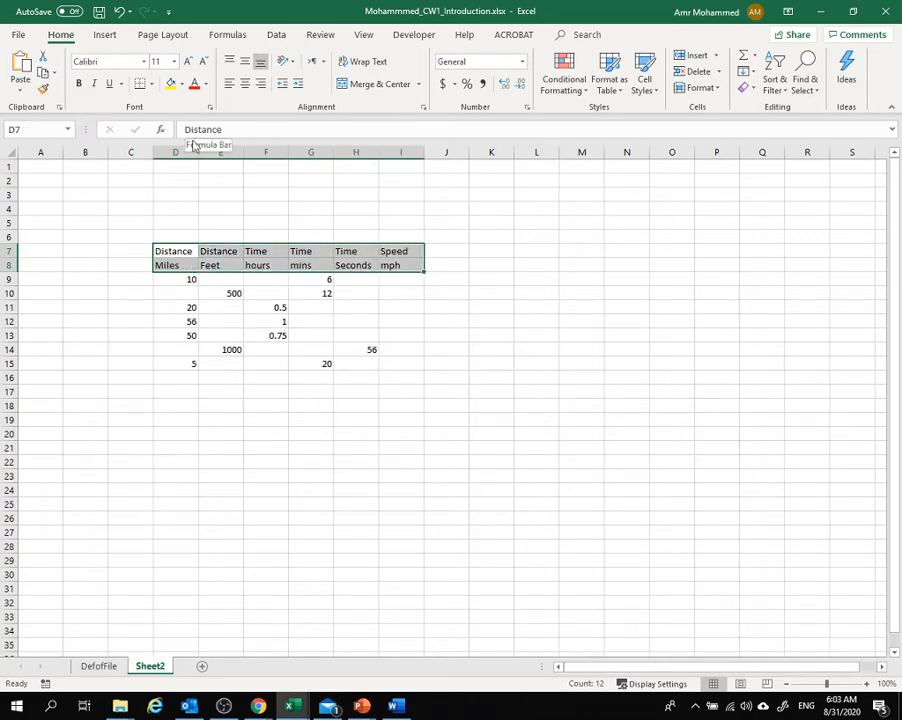
pyautogui.click(78, 85)
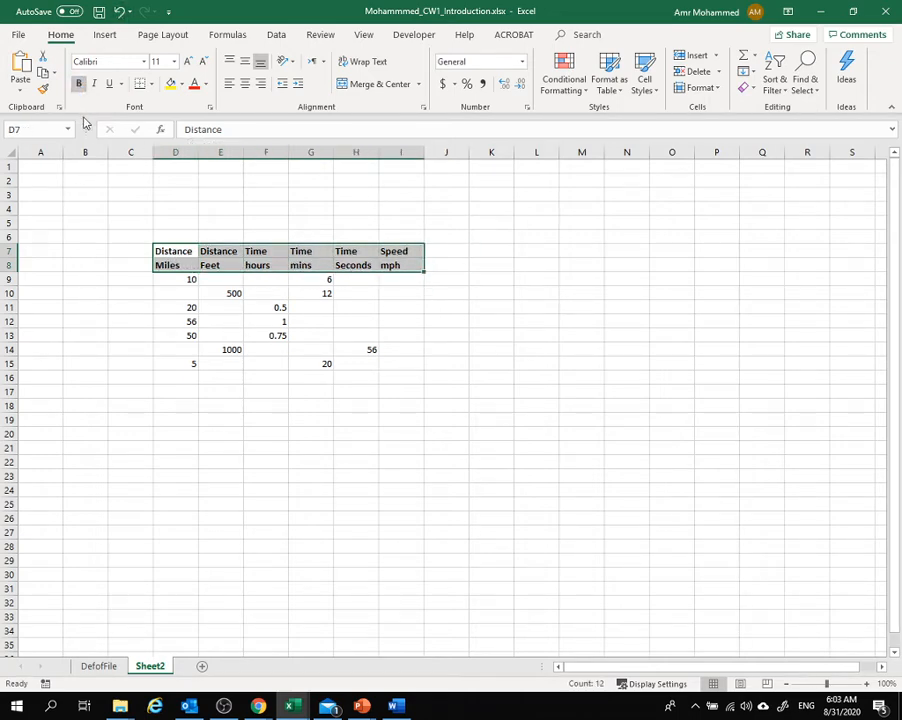
pyautogui.click(145, 62)
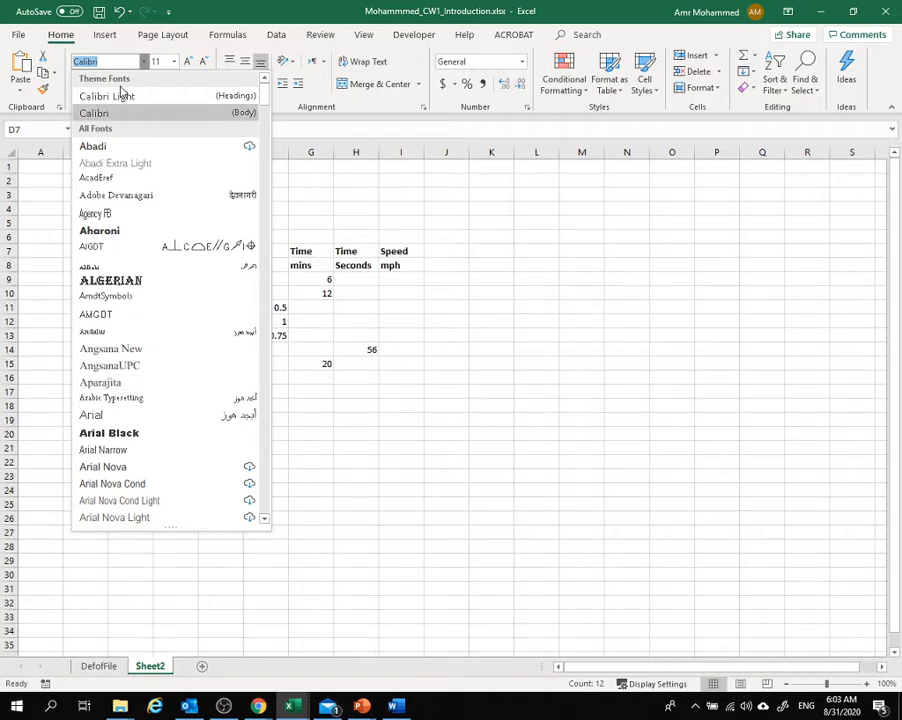
pyautogui.click(127, 383)
pyautogui.click(231, 409)
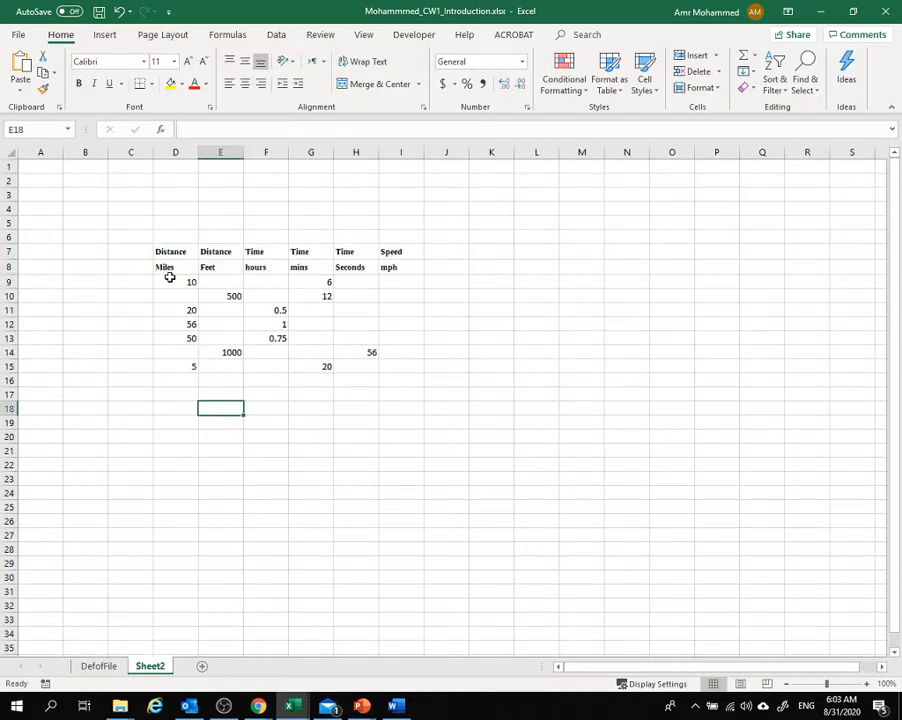
# Increase the font size of the header rows D7:I8 to 14
pyautogui.moveTo(161, 250); pyautogui.dragTo(395, 266)
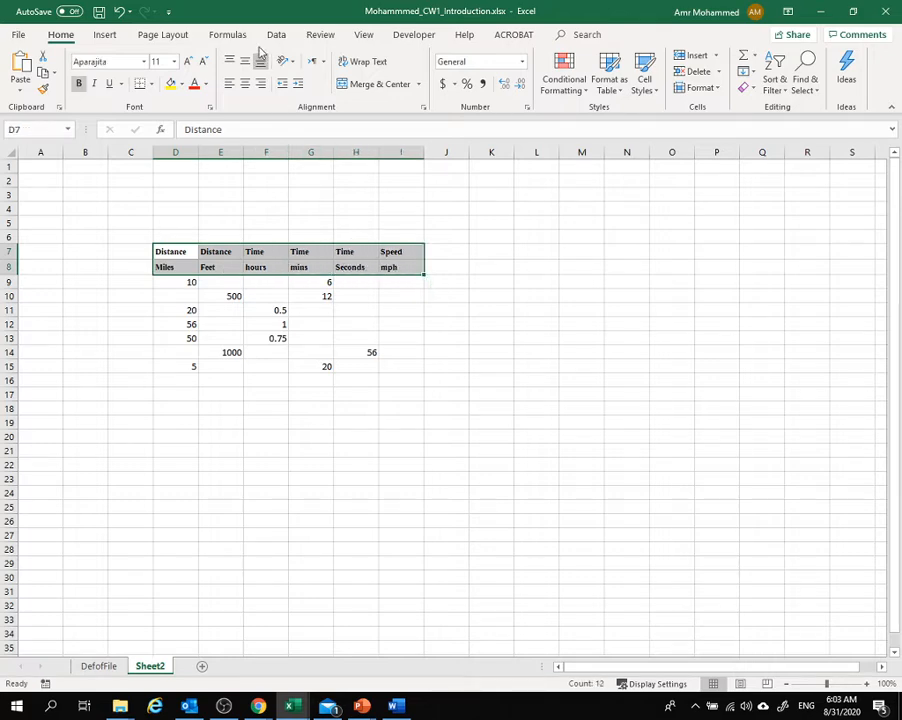
pyautogui.click(189, 64)
pyautogui.click(189, 64)
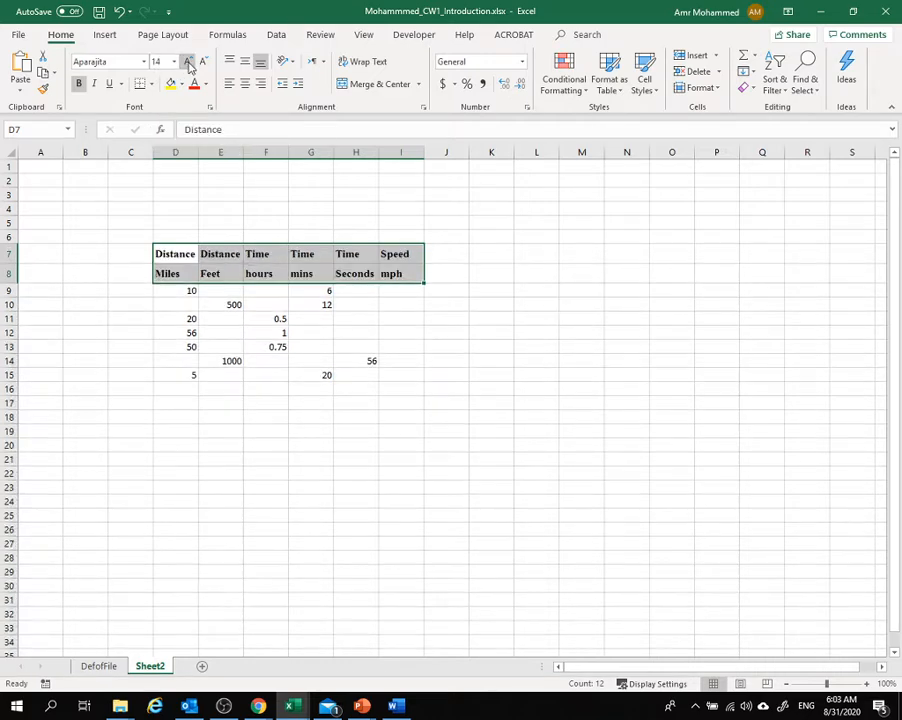
pyautogui.click(276, 443)
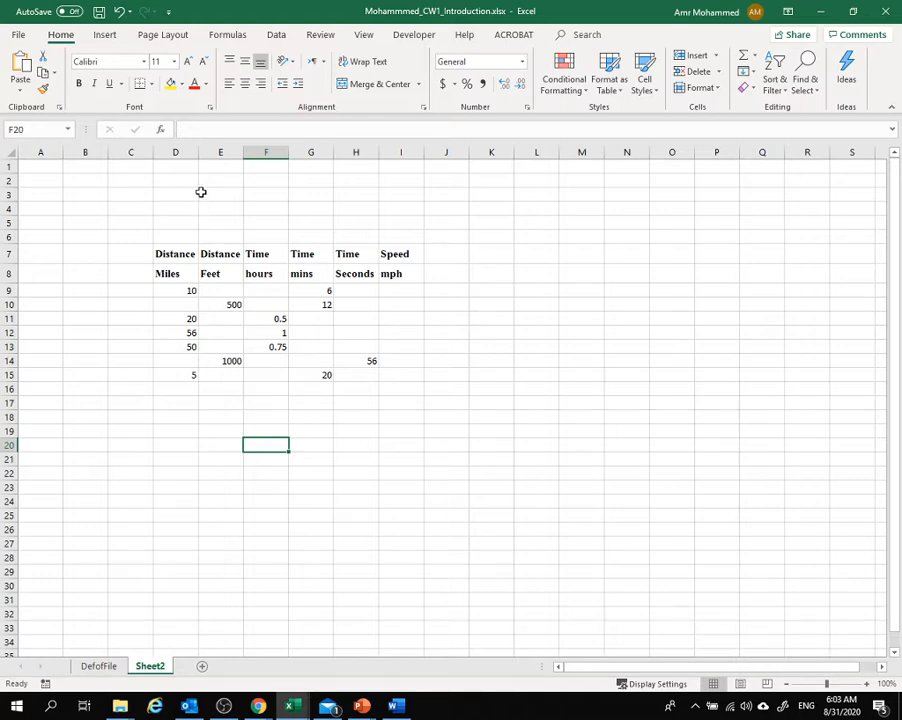
# Set the font of the table's data cells D9:I15 to RomanC
pyautogui.moveTo(186, 289); pyautogui.dragTo(372, 370)
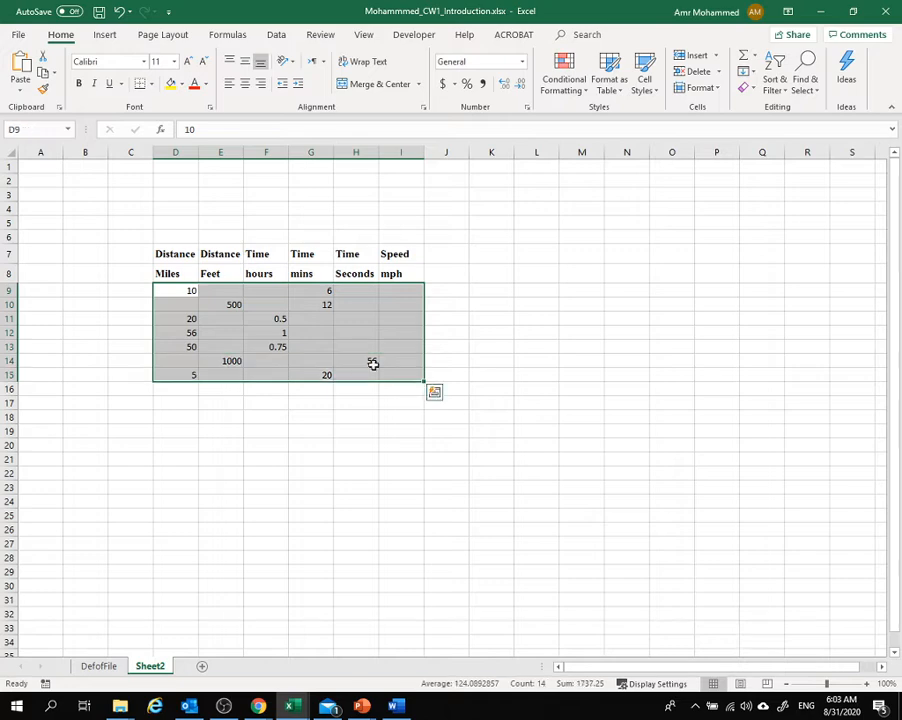
pyautogui.click(143, 62)
pyautogui.scroll(-5, 126, 312)
pyautogui.scroll(-15, 128, 322)
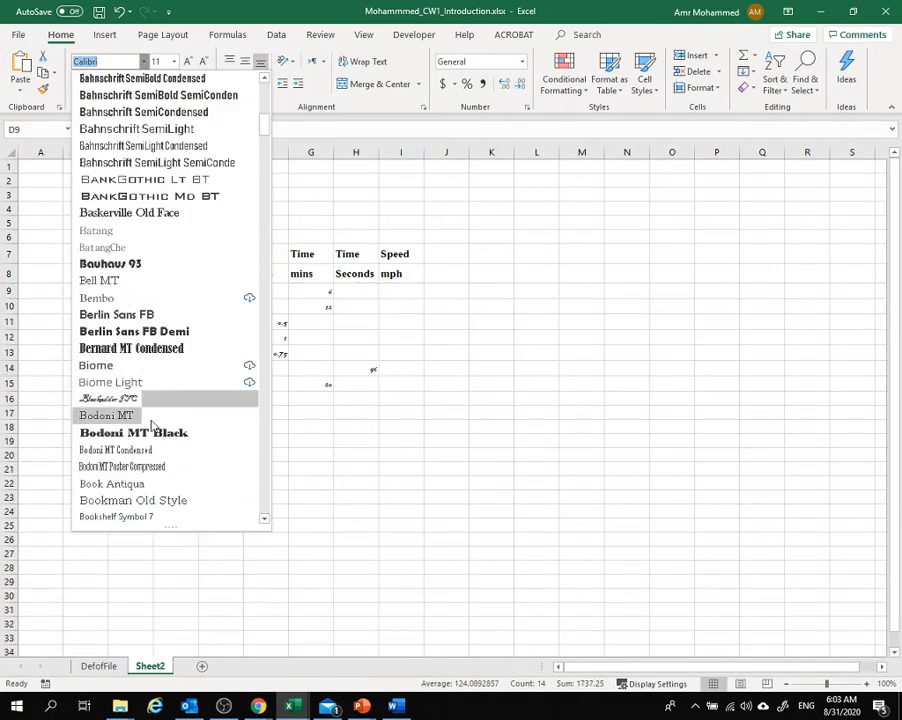
pyautogui.scroll(-20, 156, 442)
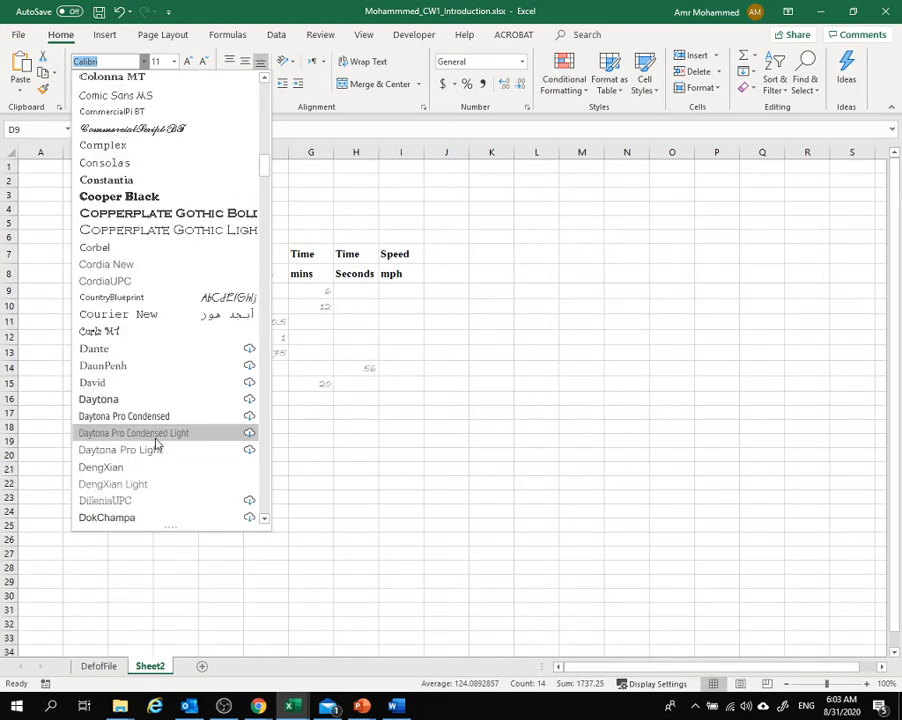
pyautogui.scroll(-20, 156, 443)
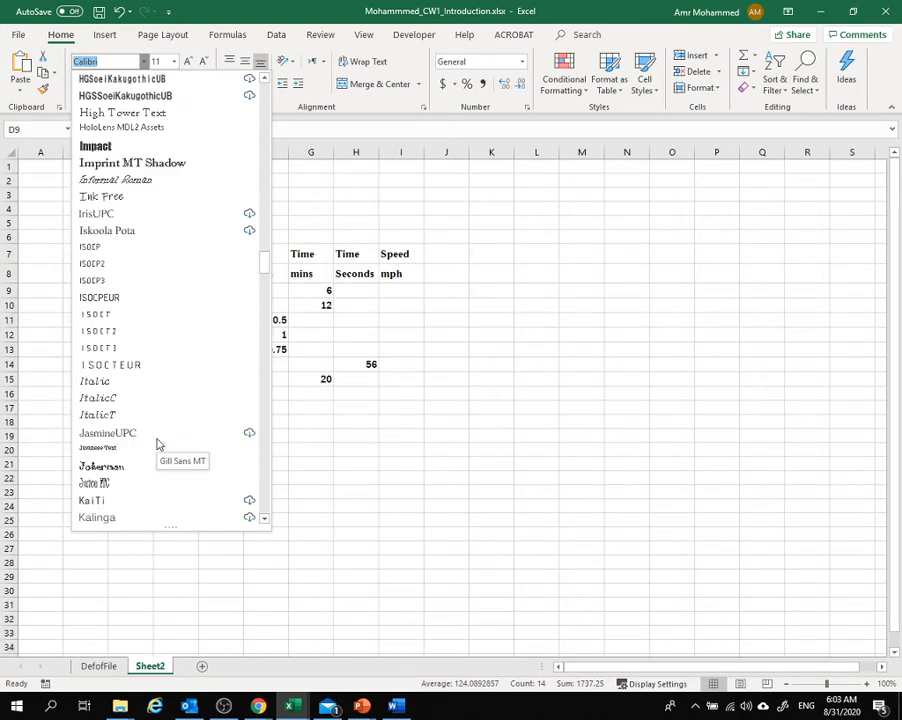
pyautogui.scroll(-20, 156, 443)
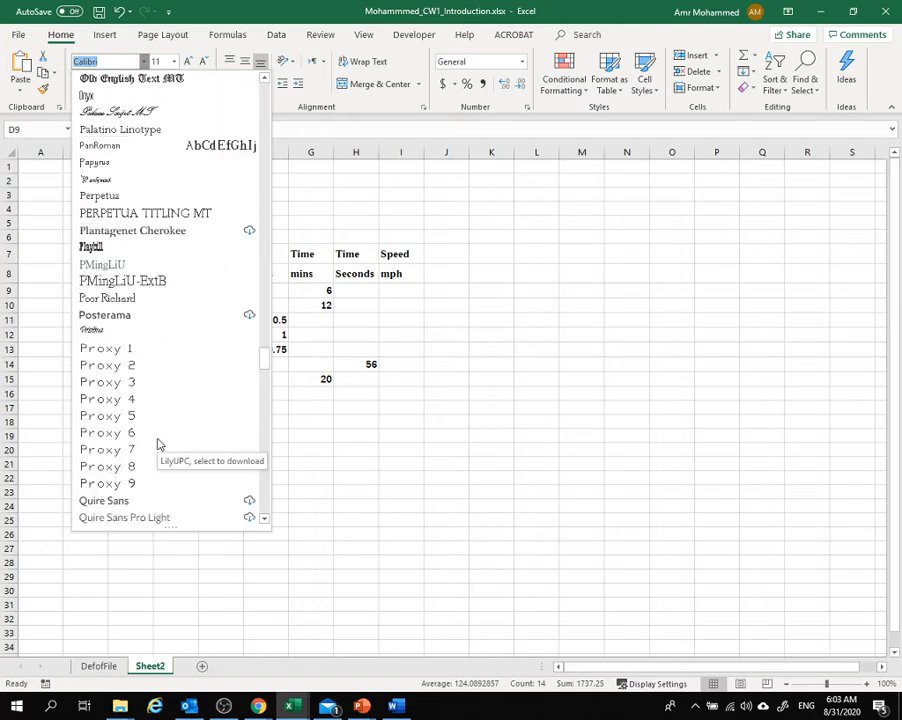
pyautogui.scroll(-7, 157, 444)
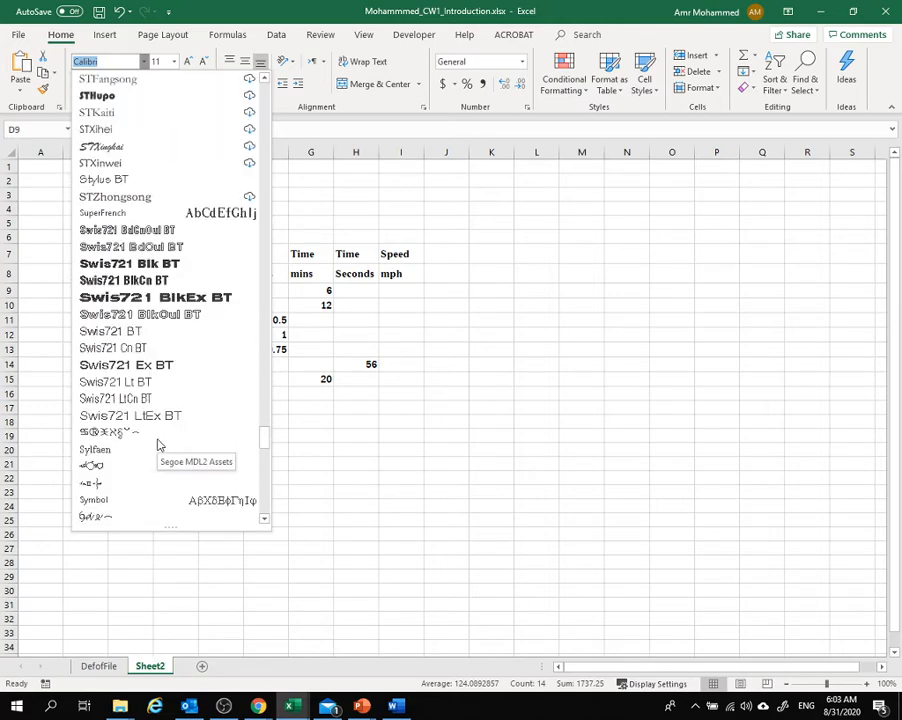
pyautogui.scroll(20, 157, 444)
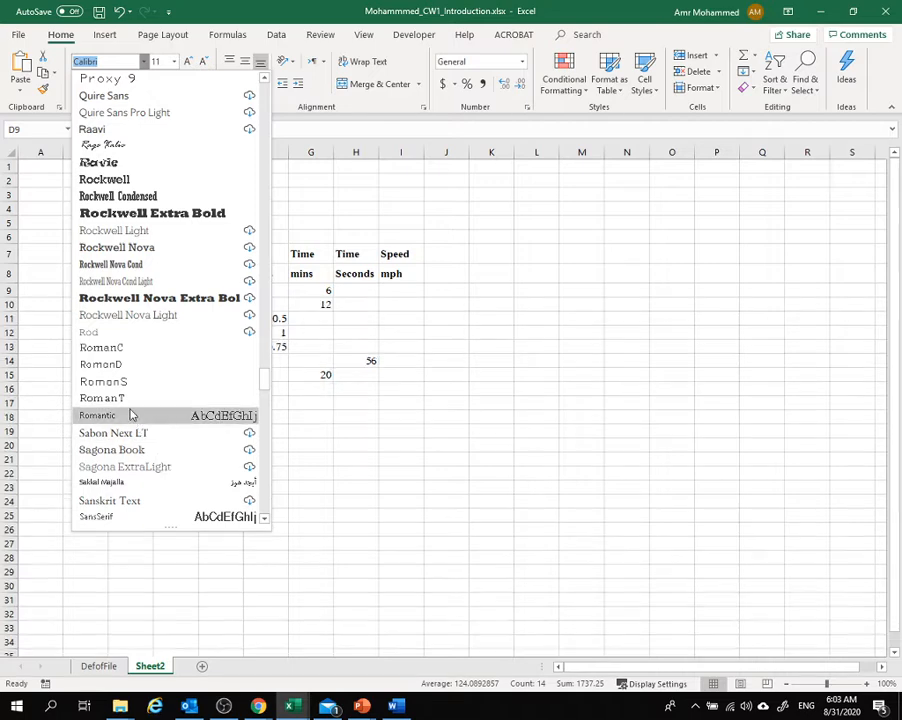
pyautogui.click(122, 350)
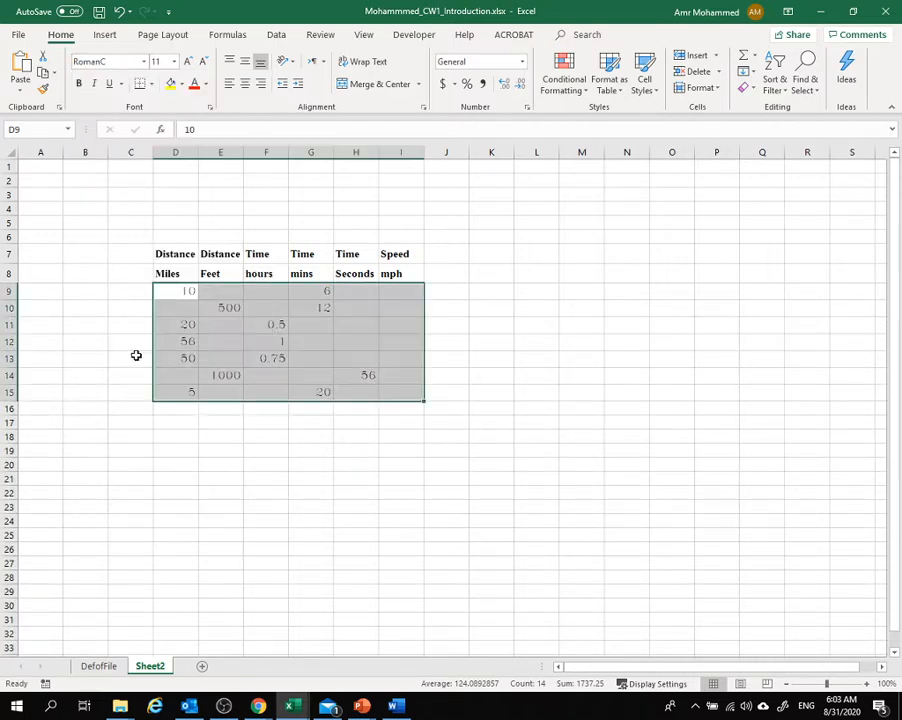
pyautogui.click(238, 466)
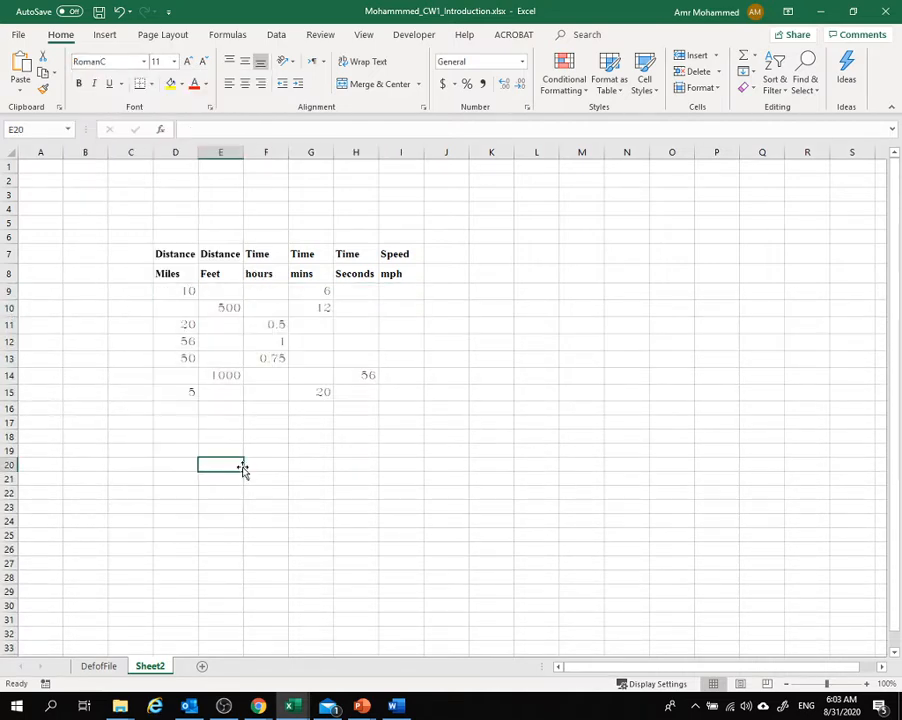
# Set the font of the empty cell E20 below the table to Arial
pyautogui.click(143, 61)
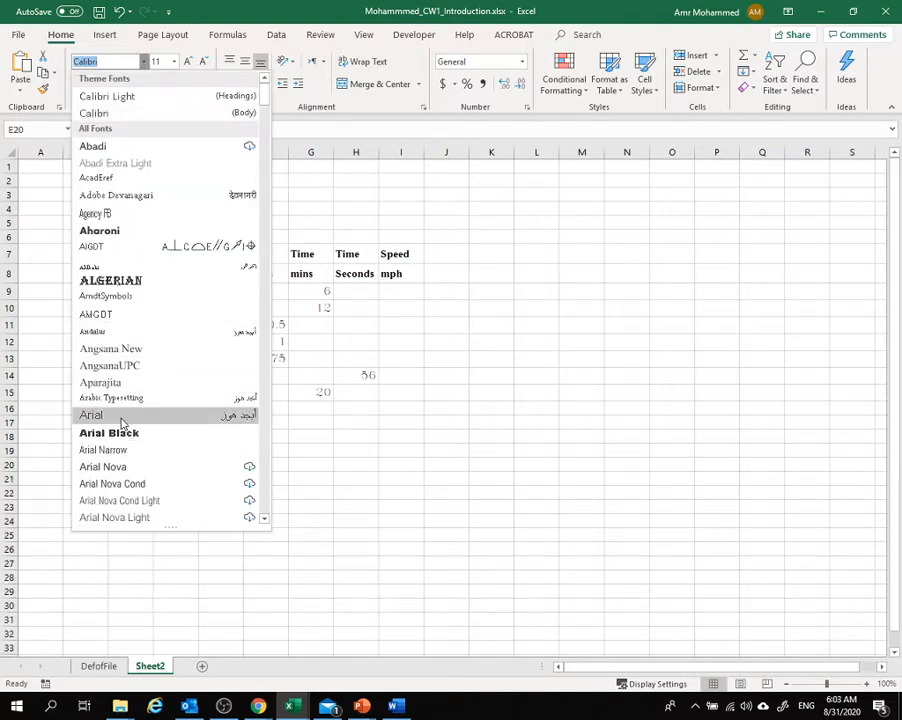
pyautogui.click(120, 414)
pyautogui.click(322, 490)
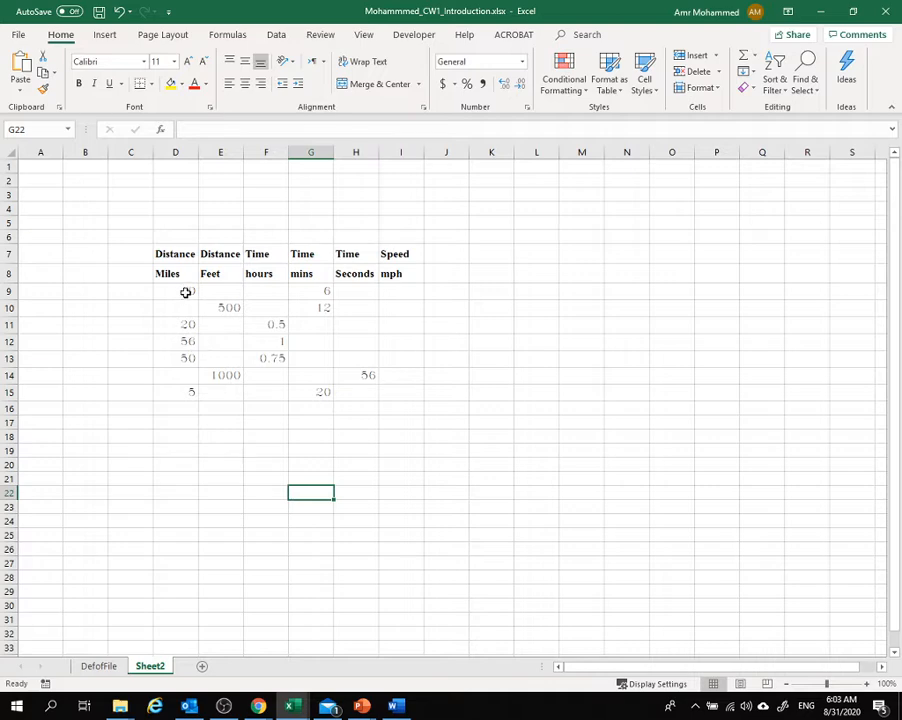
# Change the font of the table's data cells D9:I15 to Times New Roman
pyautogui.moveTo(184, 290); pyautogui.dragTo(376, 382)
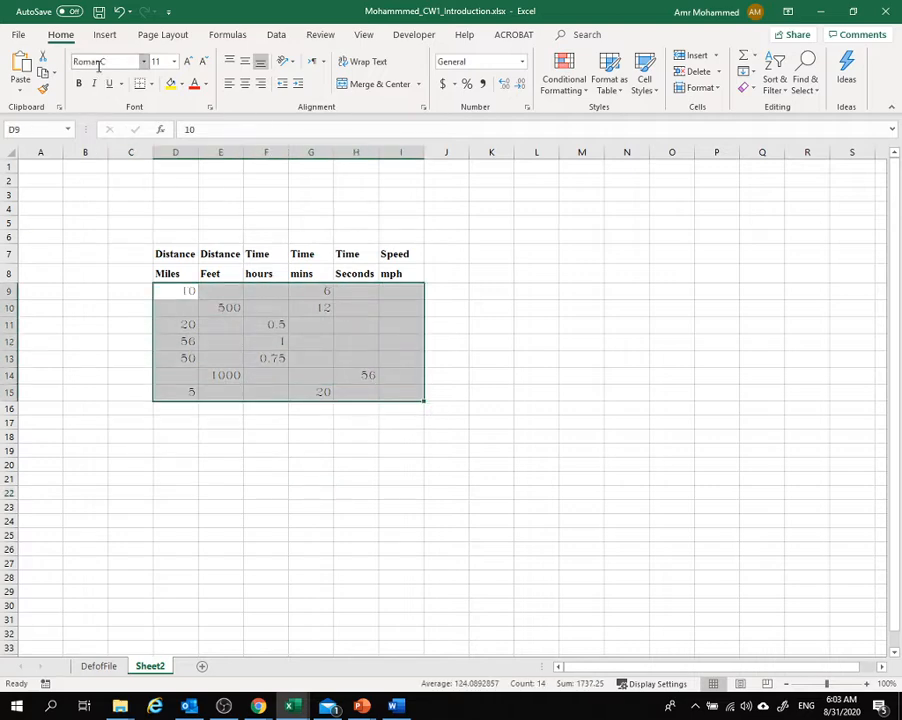
pyautogui.click(134, 63)
pyautogui.click(143, 62)
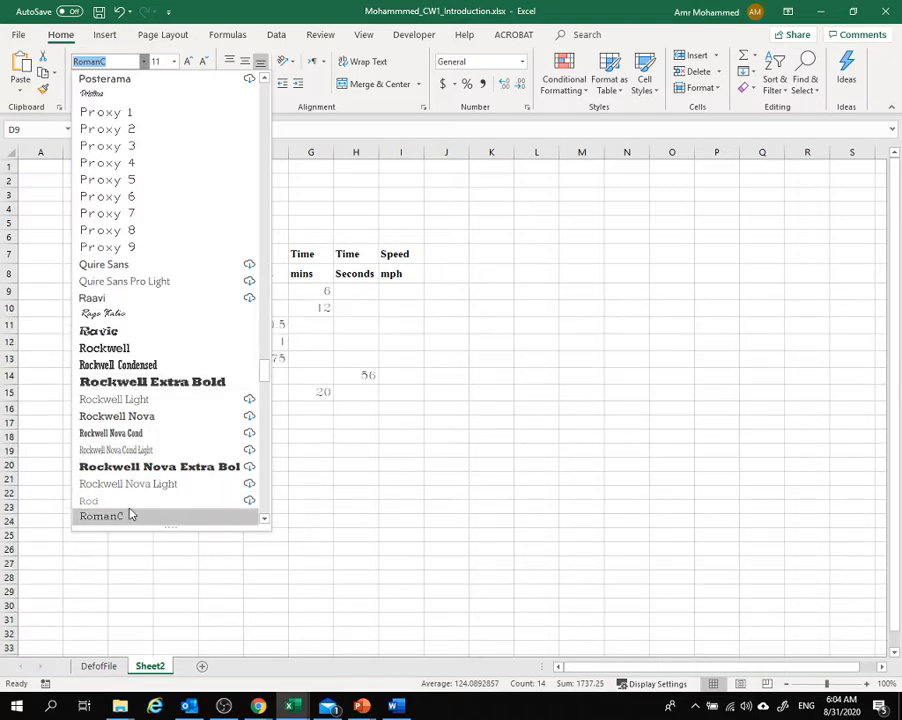
pyautogui.scroll(10, 157, 380)
pyautogui.scroll(10, 168, 372)
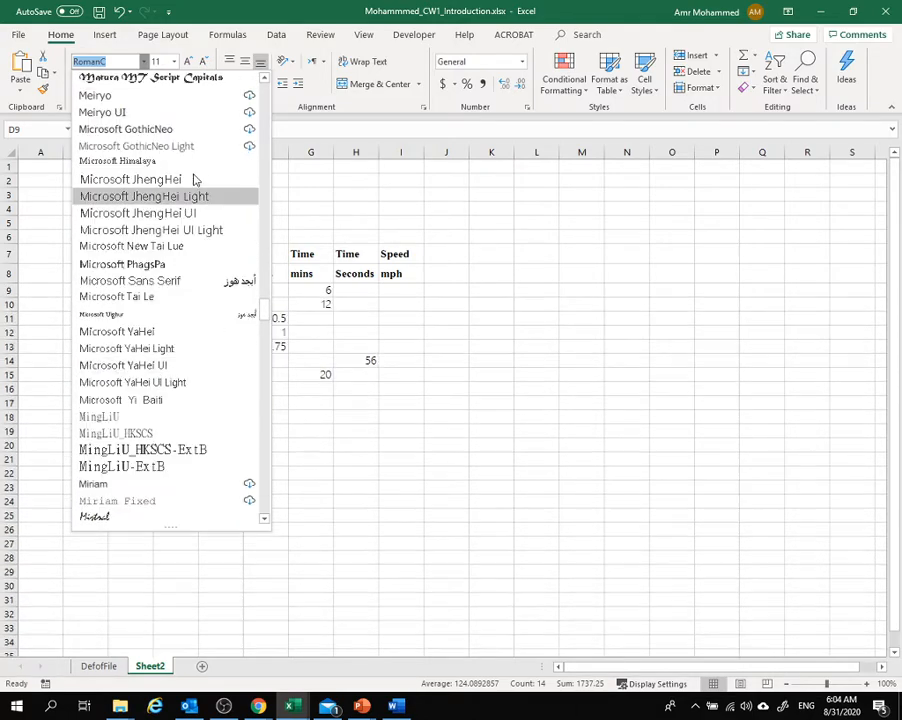
pyautogui.moveTo(266, 316); pyautogui.dragTo(260, 457)
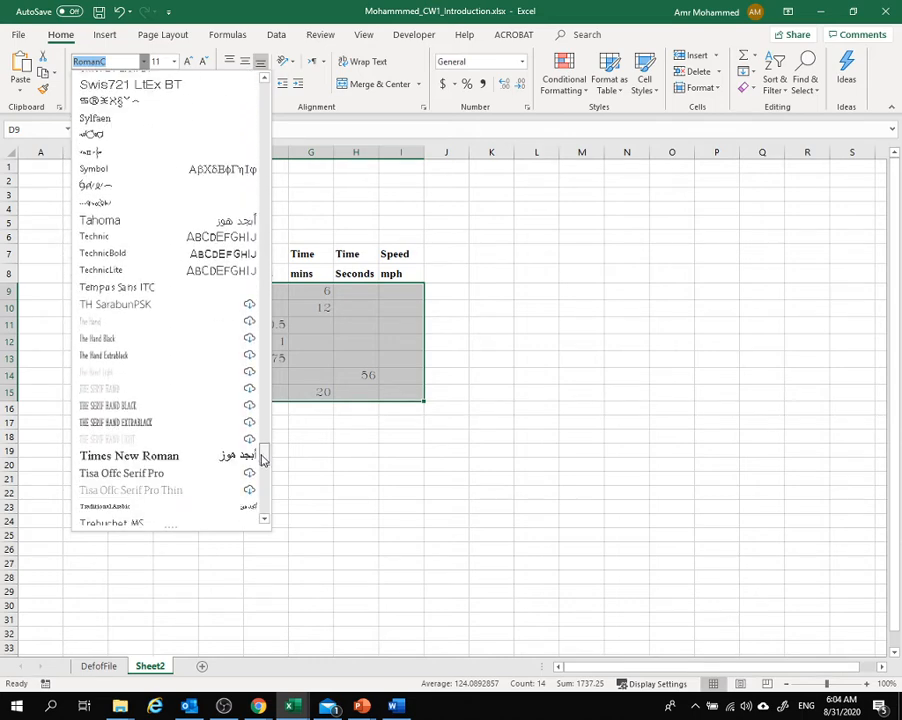
pyautogui.press('Escape')
pyautogui.click(267, 430)
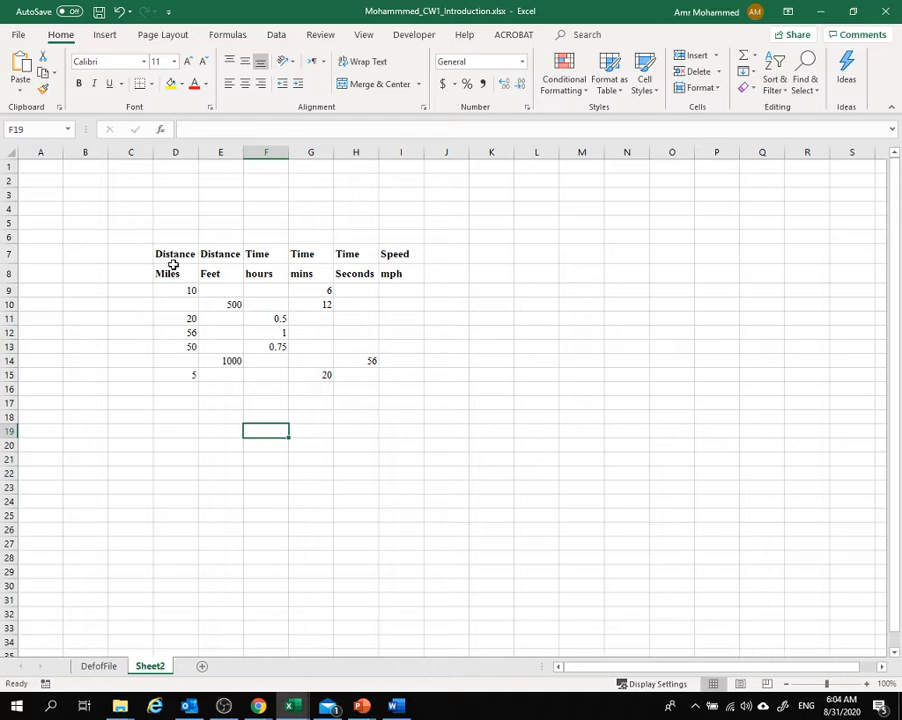
# Fill the header rows D7:I8 with yellow
pyautogui.moveTo(173, 251); pyautogui.dragTo(384, 272)
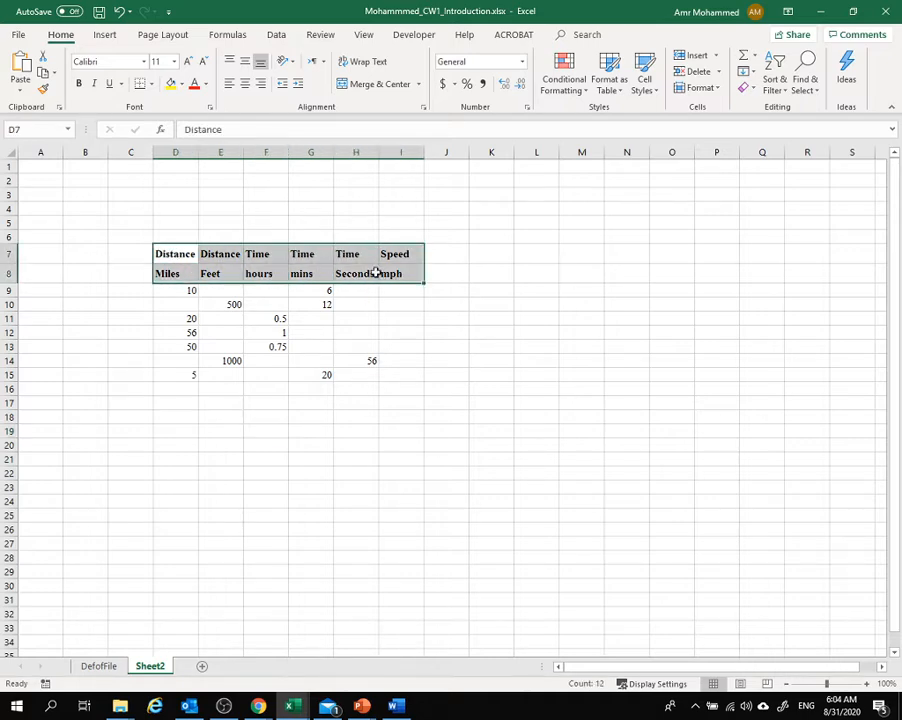
pyautogui.click(171, 84)
pyautogui.click(310, 528)
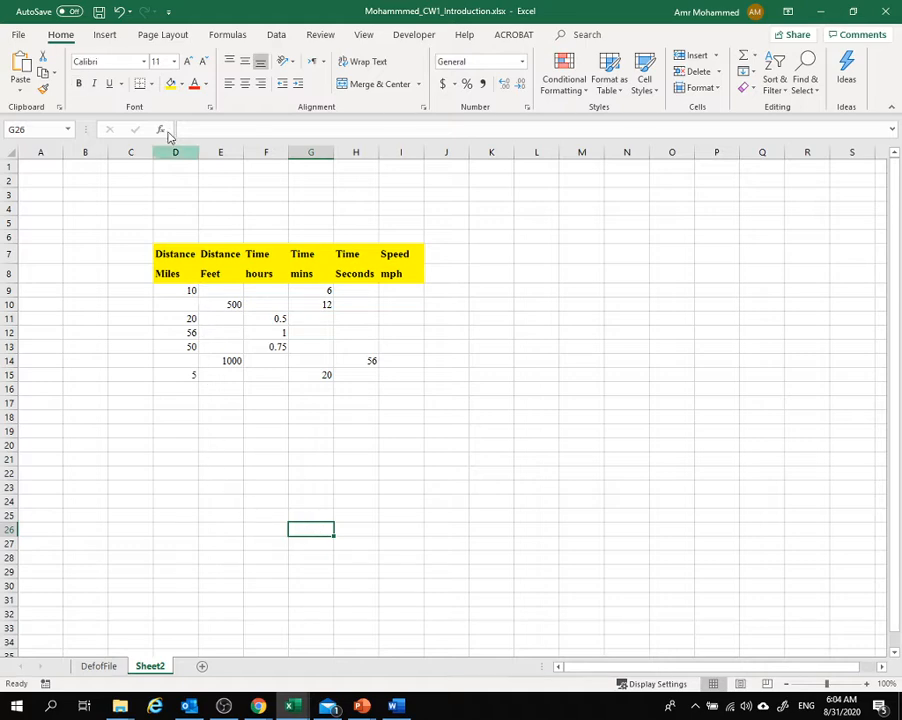
# Change the fill of the header rows D7:I8 to a light blue theme color
pyautogui.moveTo(160, 250); pyautogui.dragTo(390, 283)
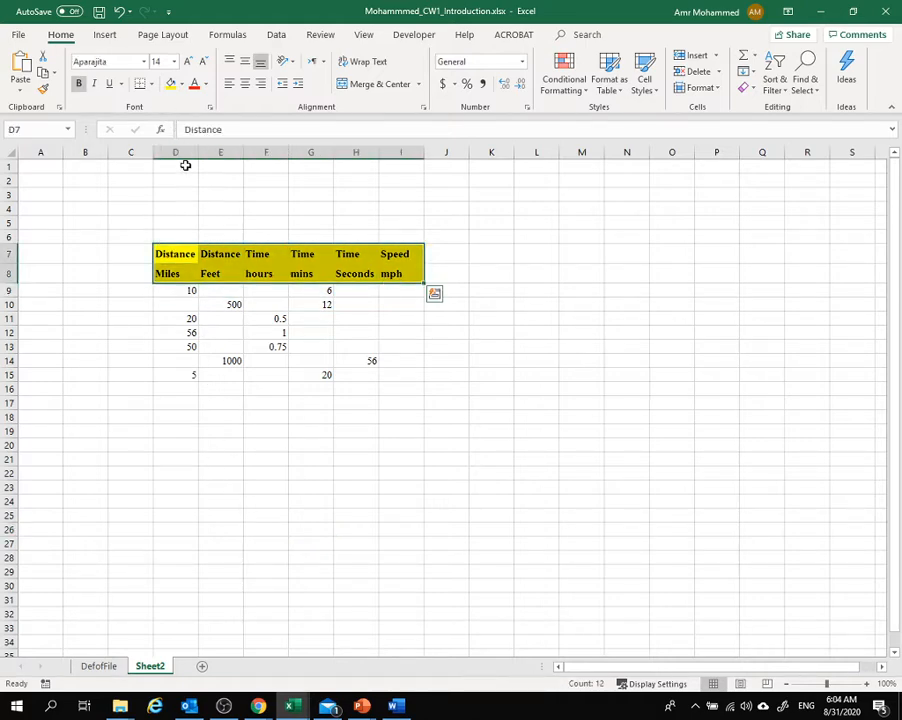
pyautogui.click(182, 88)
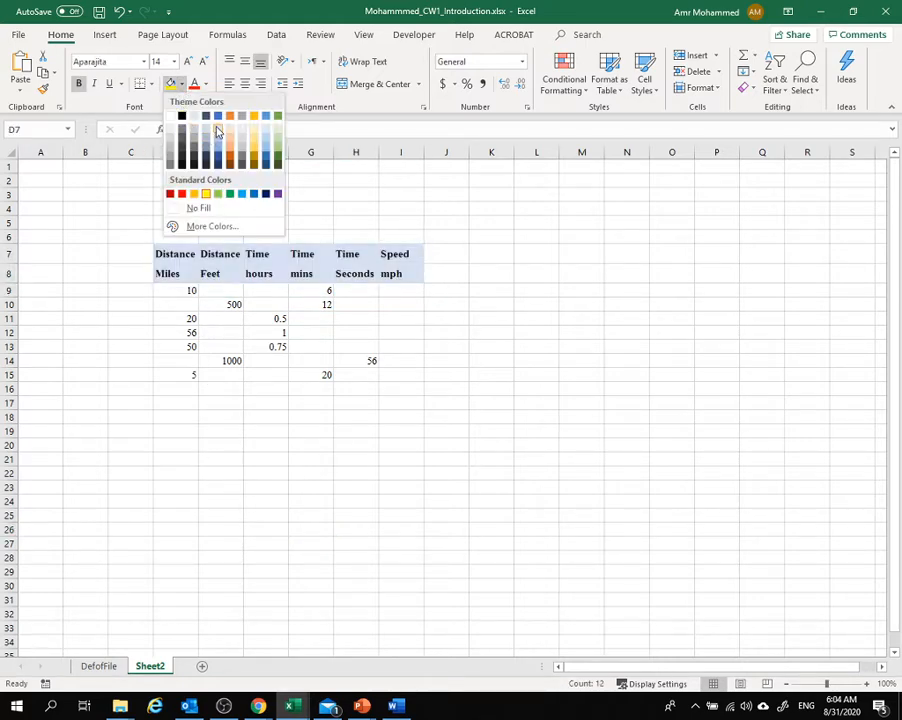
pyautogui.click(206, 128)
pyautogui.click(265, 473)
# Apply All Borders to the whole table D7:I15
pyautogui.moveTo(180, 258); pyautogui.dragTo(412, 381)
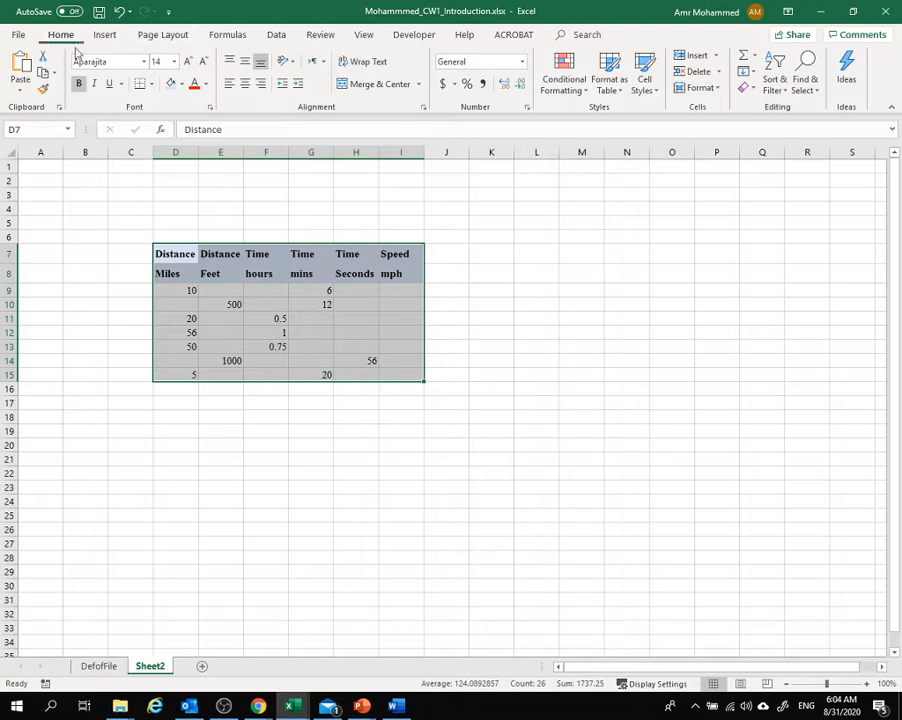
pyautogui.click(153, 86)
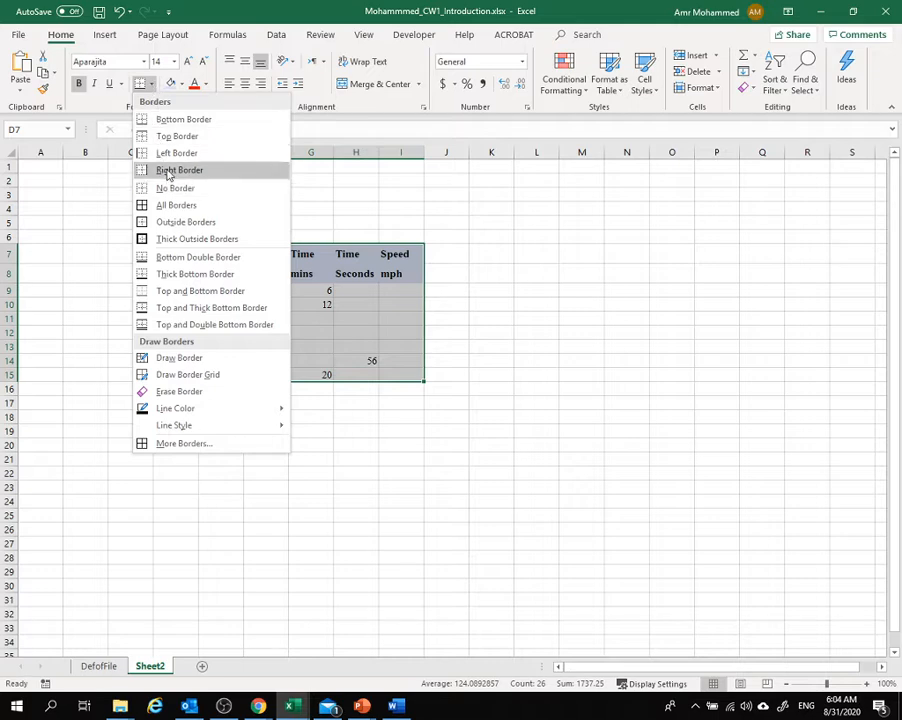
pyautogui.click(150, 205)
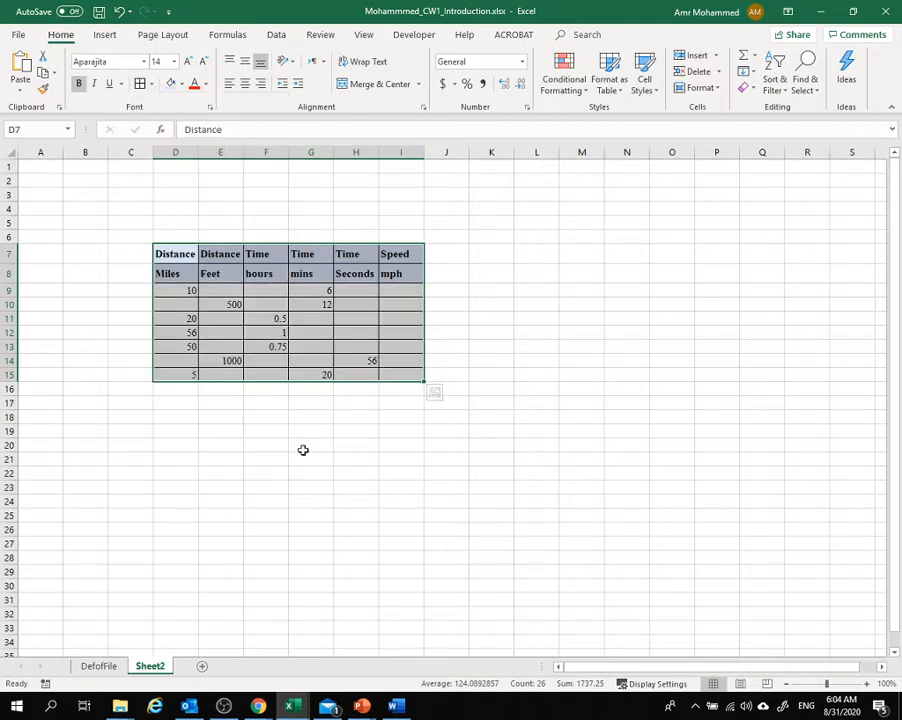
pyautogui.click(311, 487)
# Add Thick Outside Borders around the whole table D7:I15
pyautogui.moveTo(177, 253); pyautogui.dragTo(405, 372)
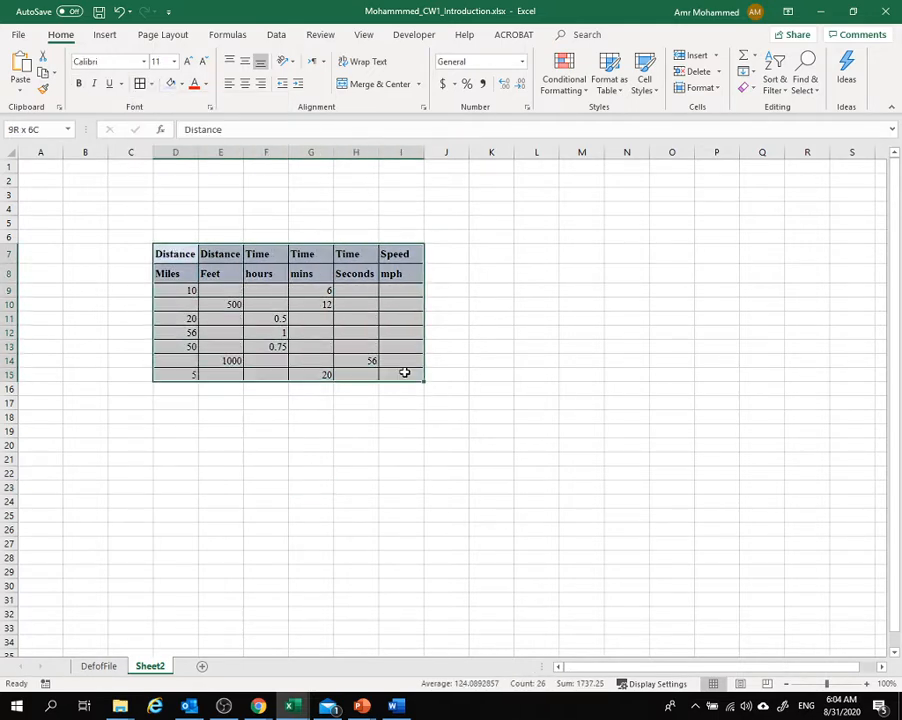
pyautogui.click(152, 85)
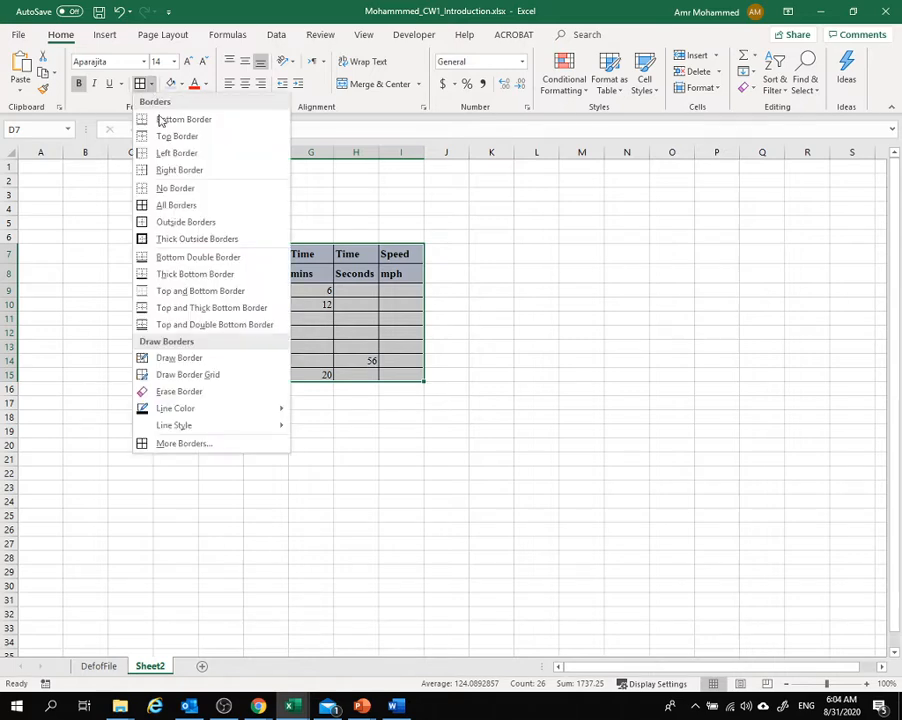
pyautogui.click(182, 242)
pyautogui.click(306, 519)
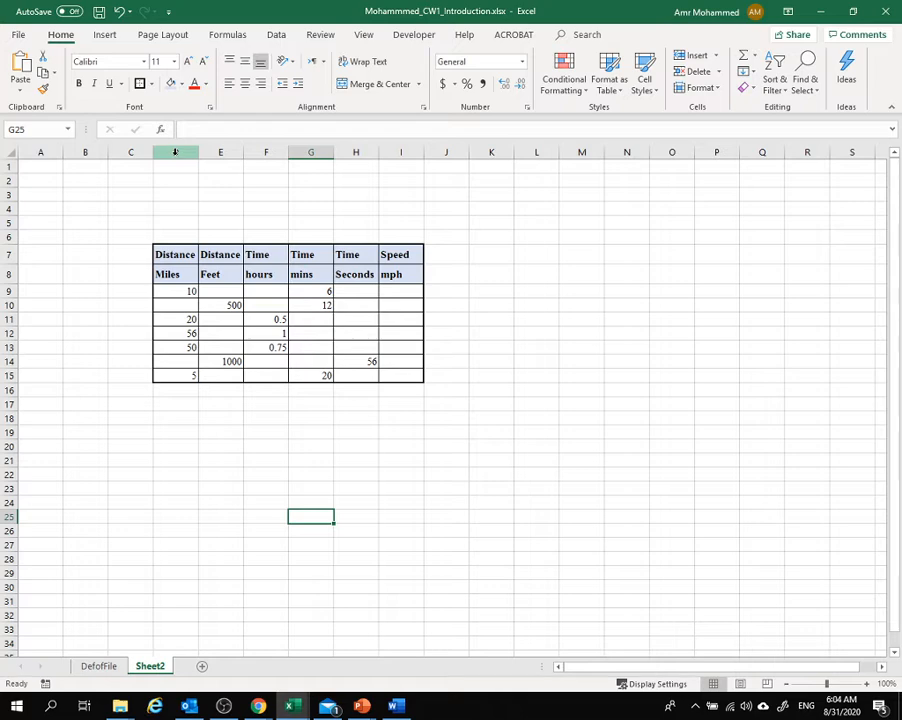
# Enter the title "Table of Speeds" in D5 and merge and center it across D5:I6 above the table
pyautogui.moveTo(175, 224); pyautogui.dragTo(191, 243)
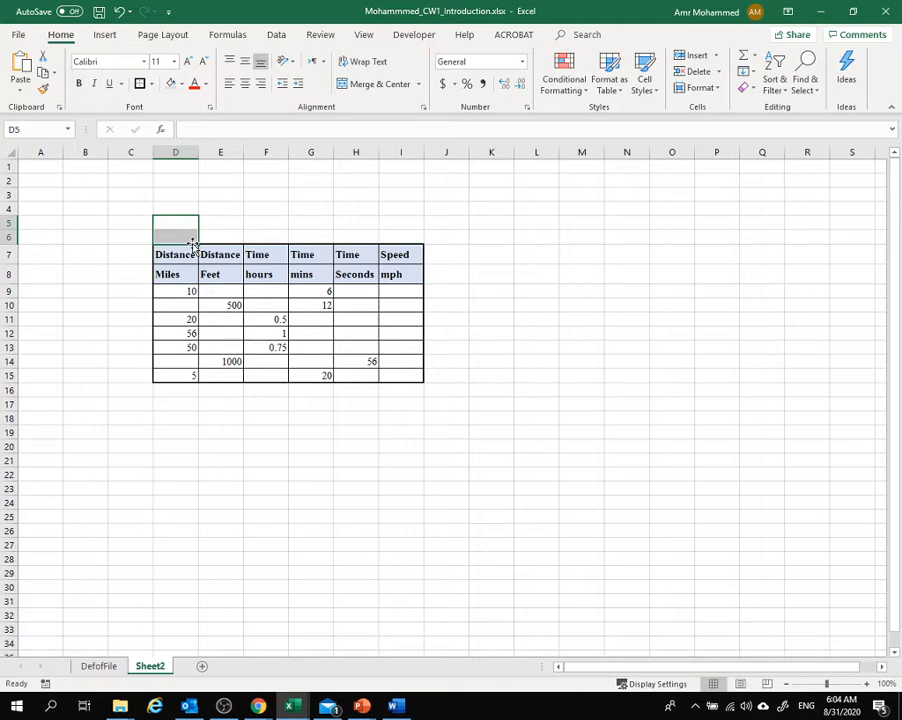
pyautogui.write('Ta')
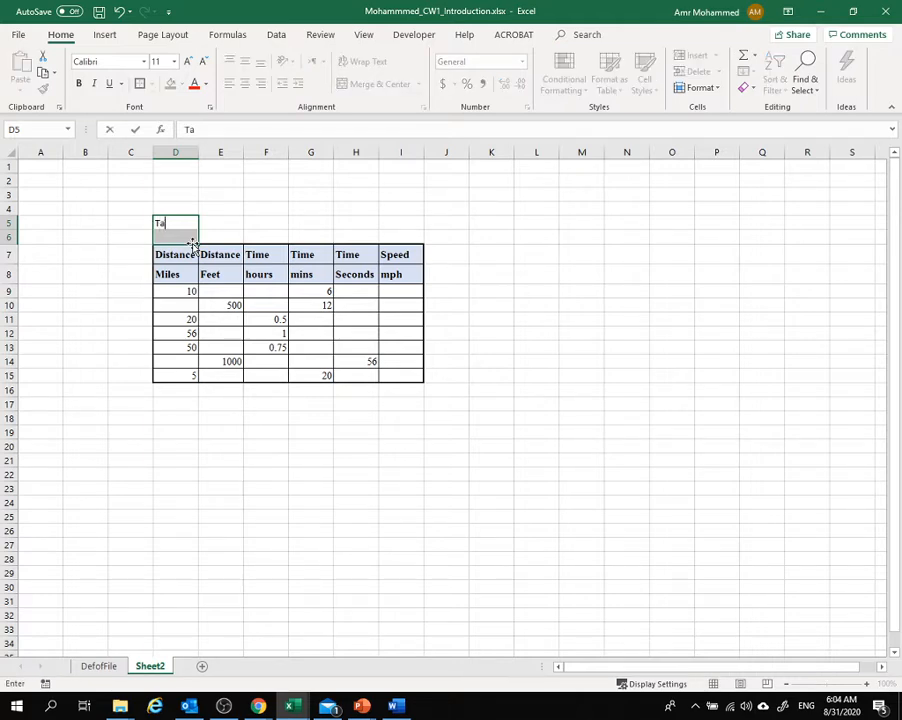
pyautogui.write('ble opfSpeeds')
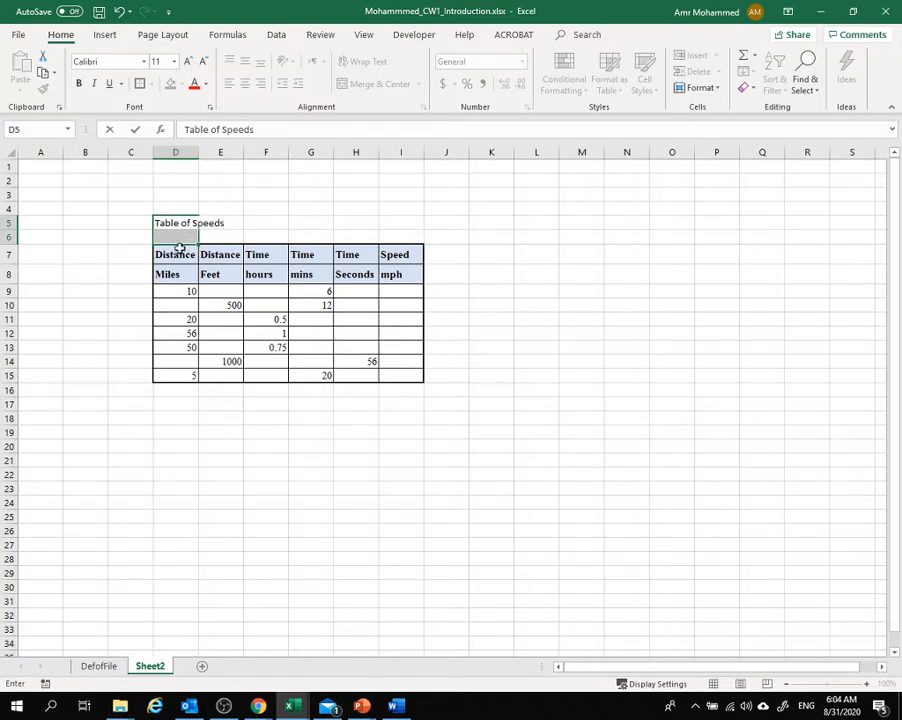
pyautogui.click(104, 433)
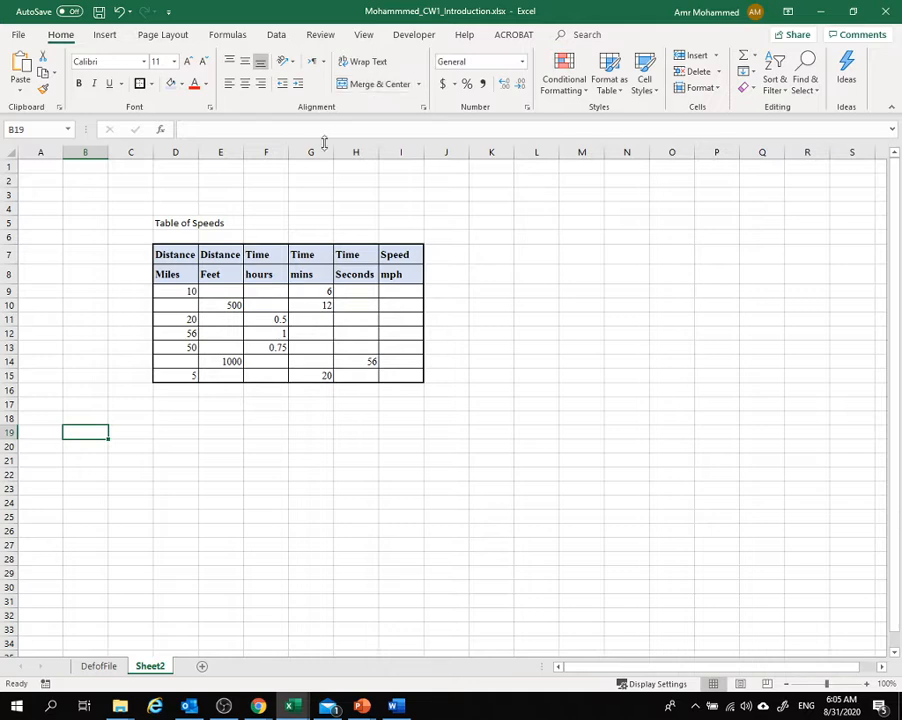
pyautogui.moveTo(163, 222); pyautogui.dragTo(397, 232)
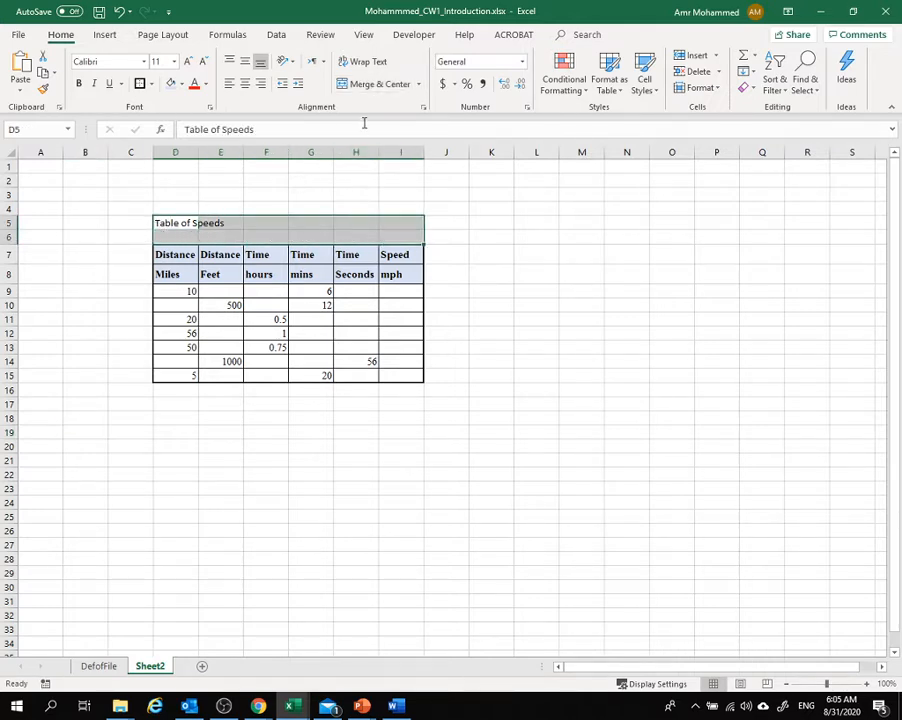
pyautogui.click(372, 84)
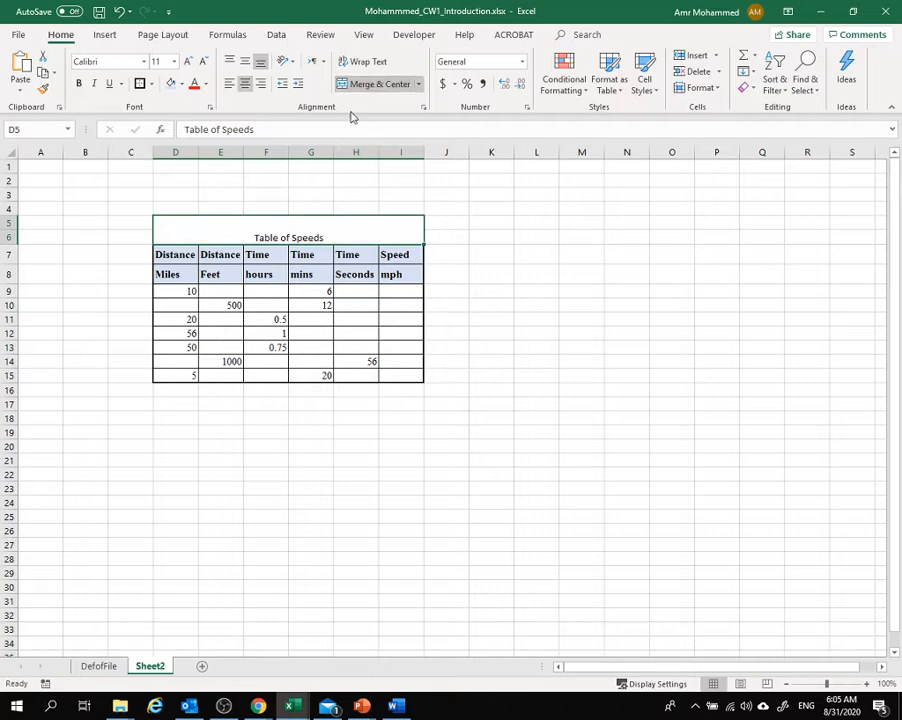
# Set the merged title's font to Algerian and align it to the vertical middle of its cell
pyautogui.click(143, 62)
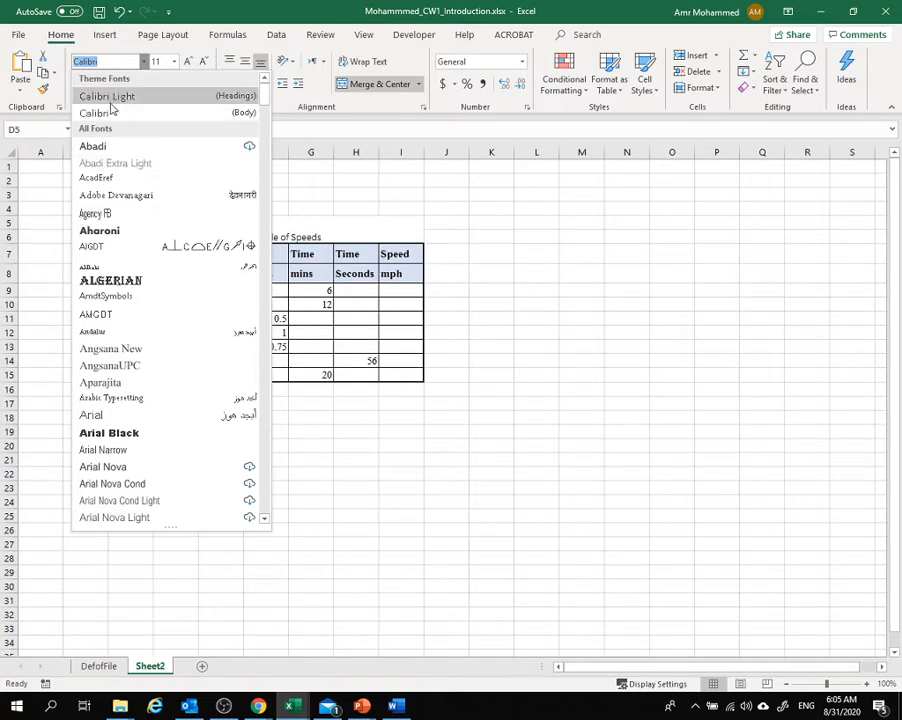
pyautogui.click(112, 281)
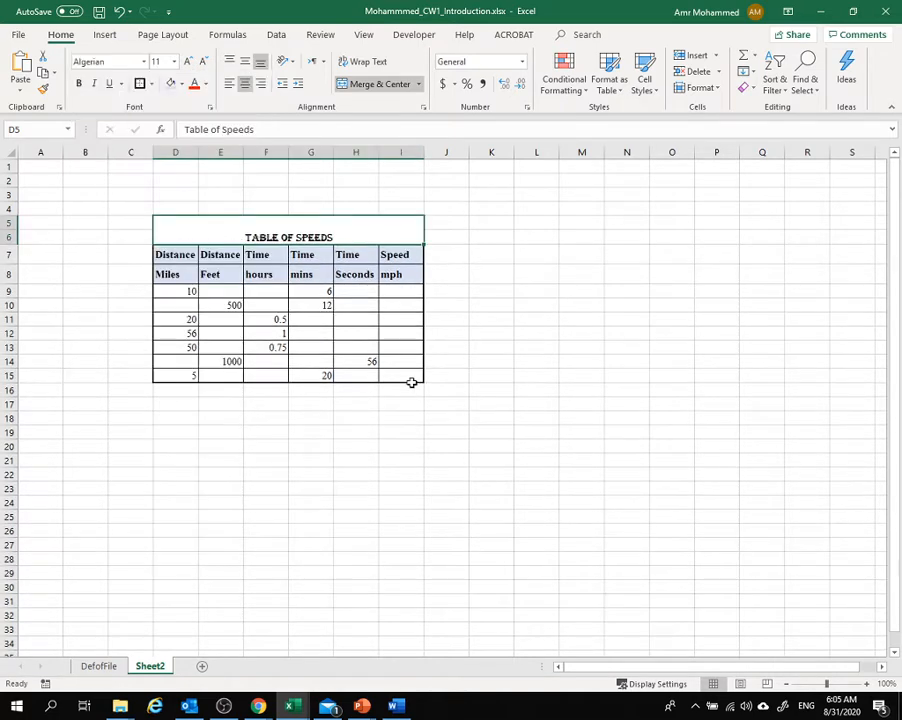
pyautogui.click(246, 63)
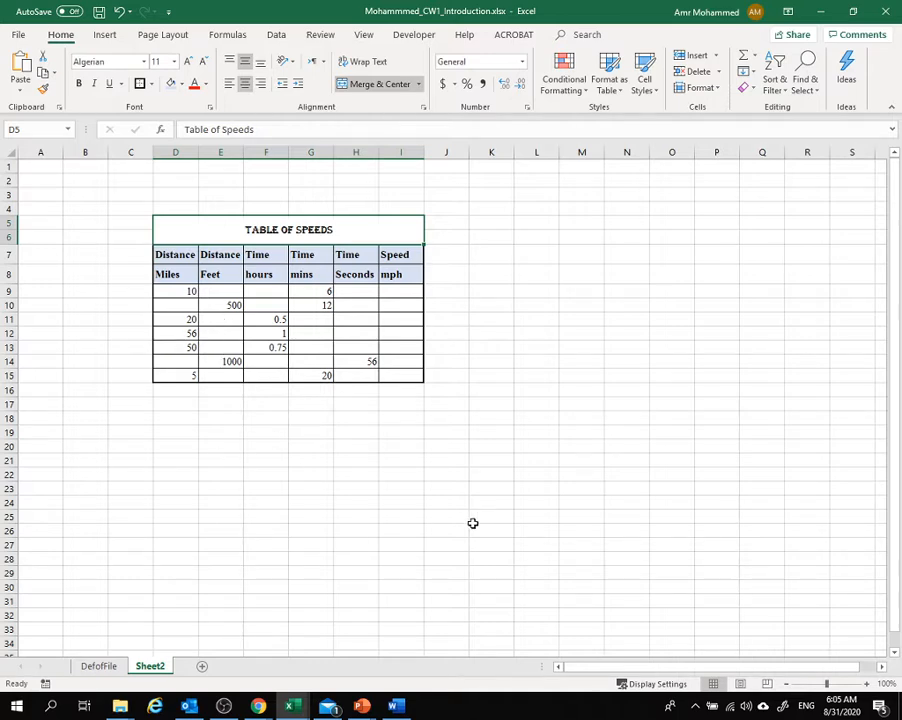
# Add Thick Outside Borders around the merged title cell D5:I6
pyautogui.click(866, 684)
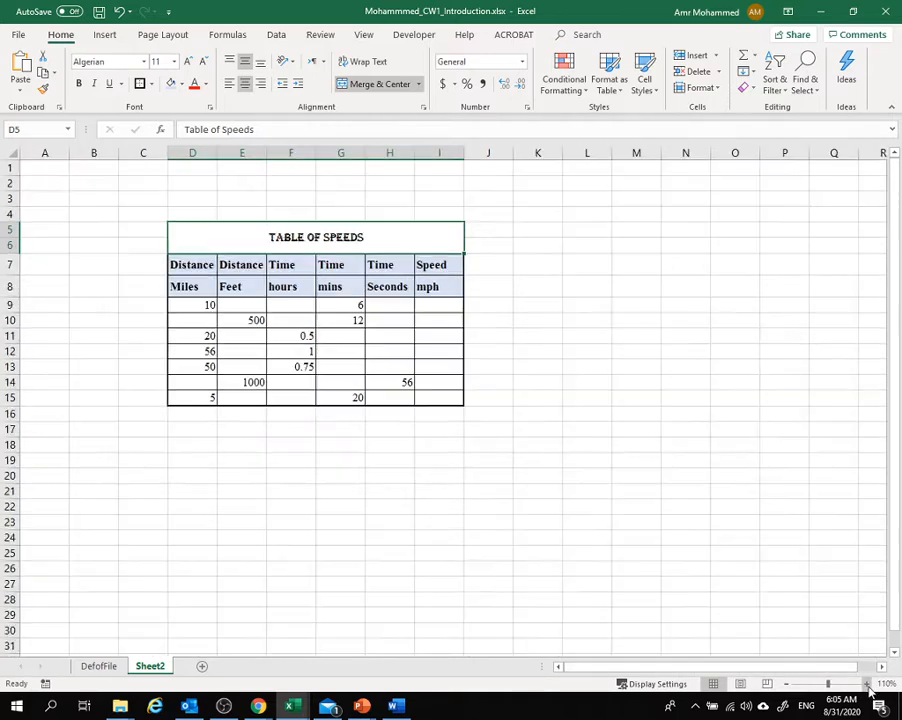
pyautogui.click(866, 684)
pyautogui.click(458, 558)
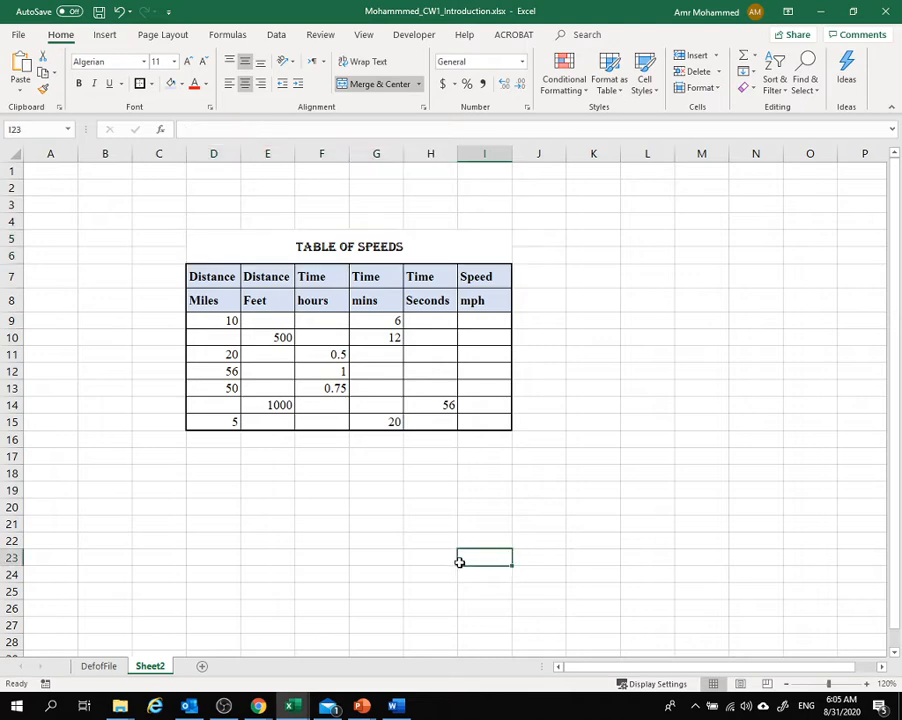
pyautogui.click(217, 248)
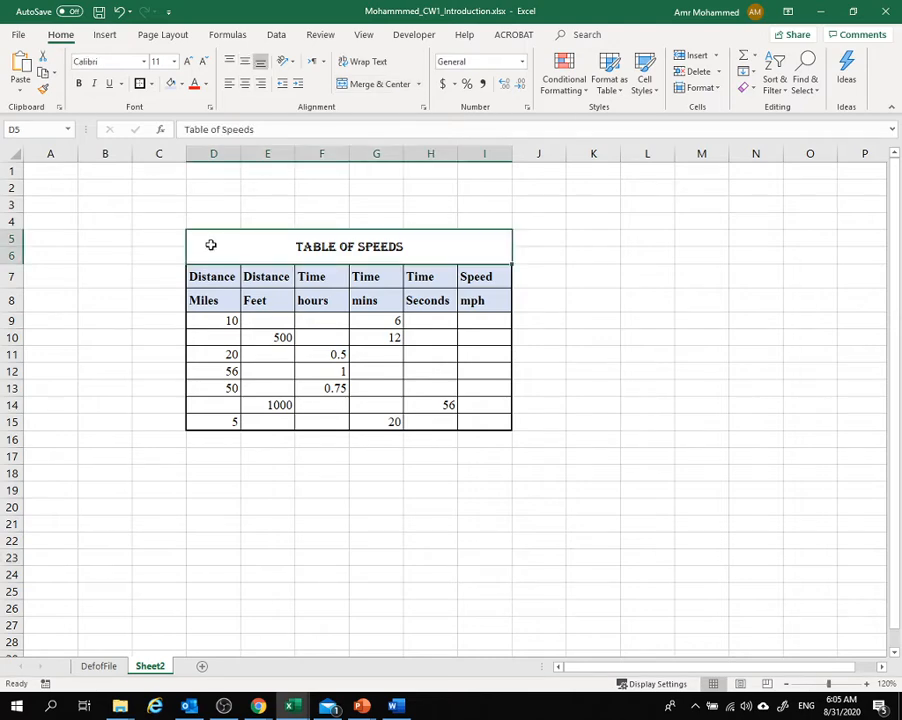
pyautogui.click(281, 520)
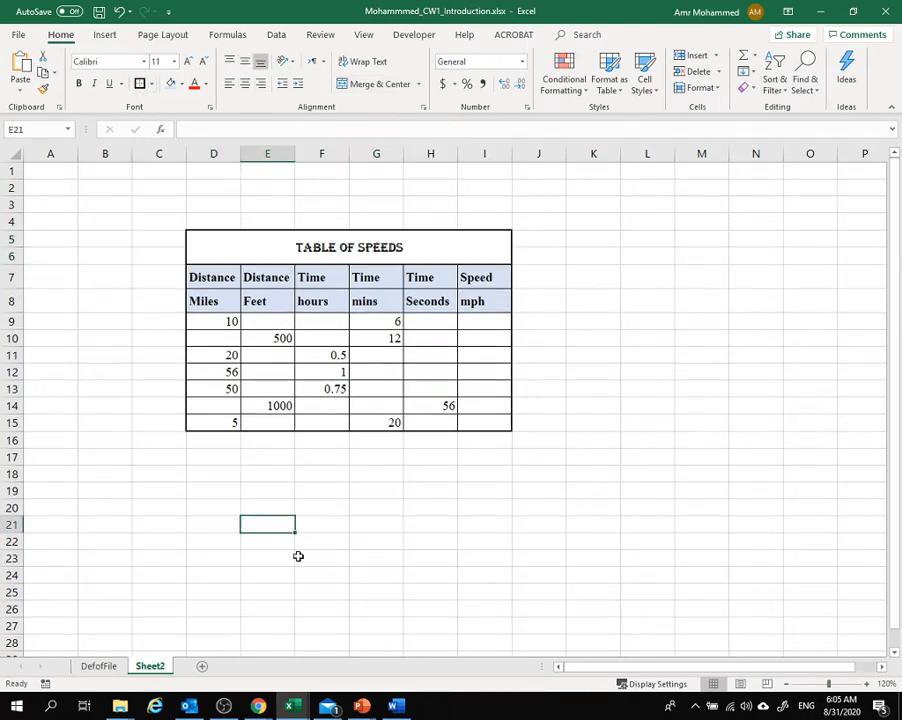
pyautogui.click(482, 544)
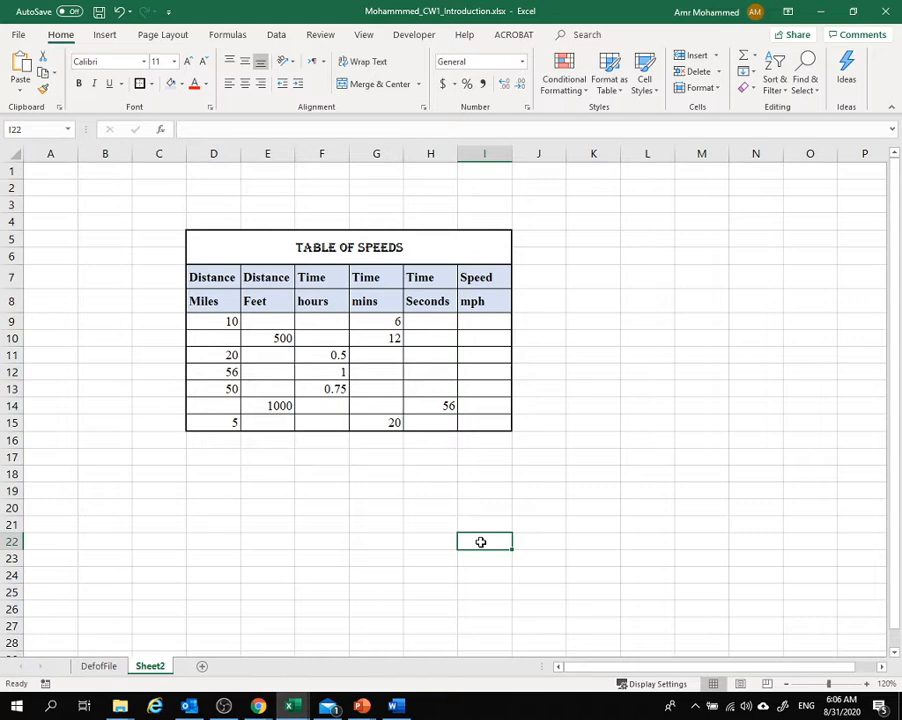
# Start a CONVERT formula in E9 of the Distance Feet column, using D9 as the number to convert
pyautogui.click(256, 321)
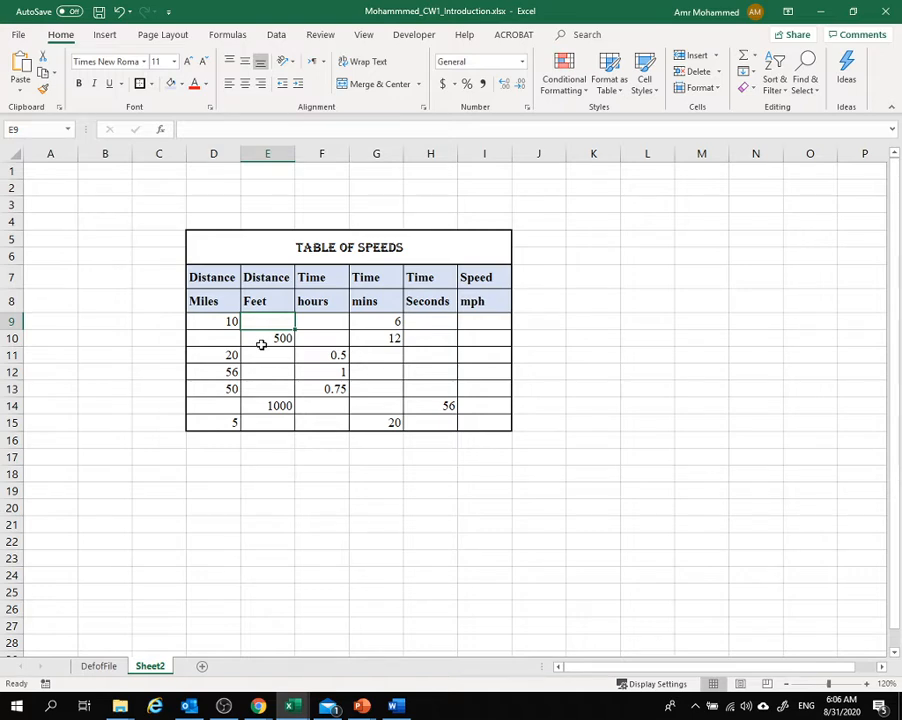
pyautogui.write('=')
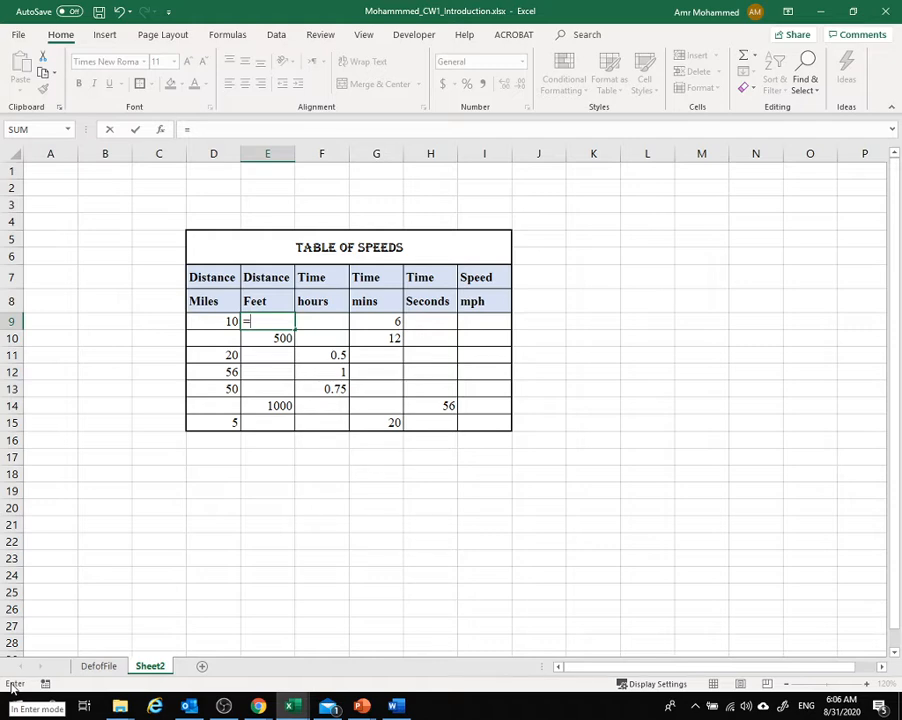
pyautogui.write('co')
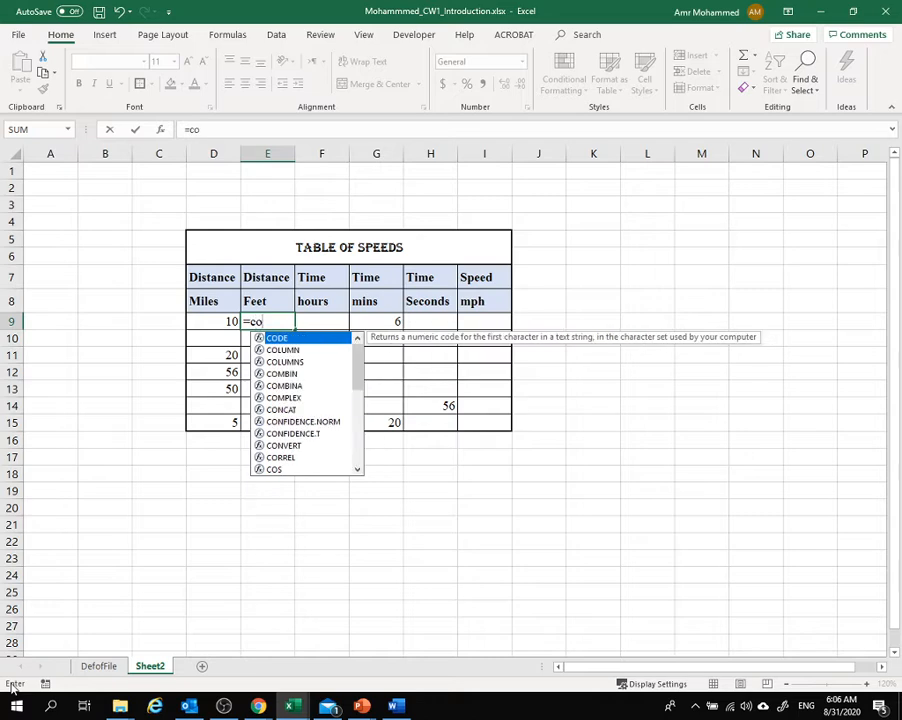
pyautogui.write('n')
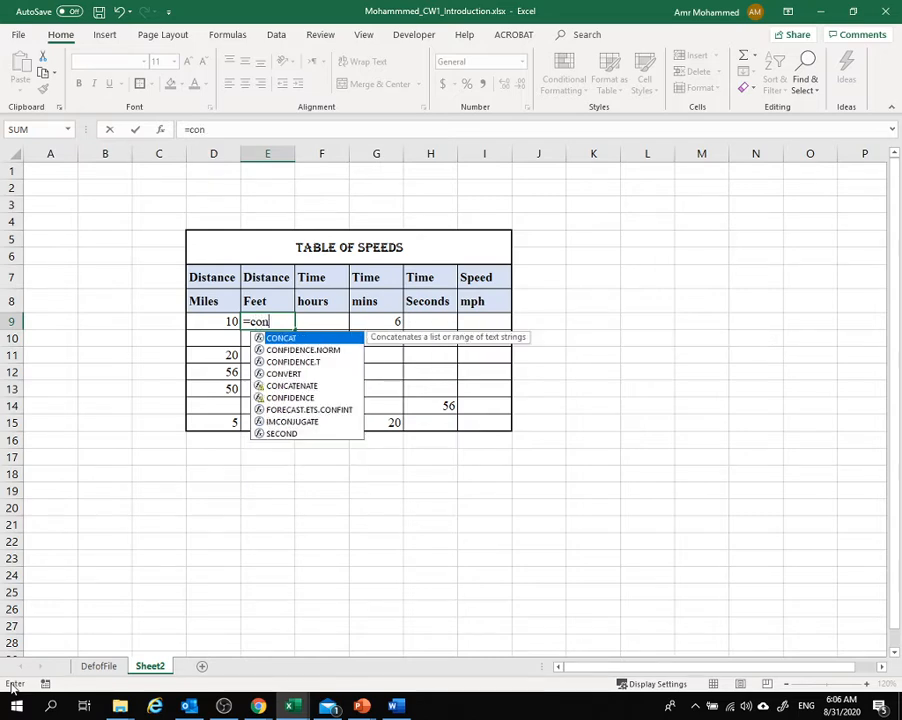
pyautogui.doubleClick(285, 374)
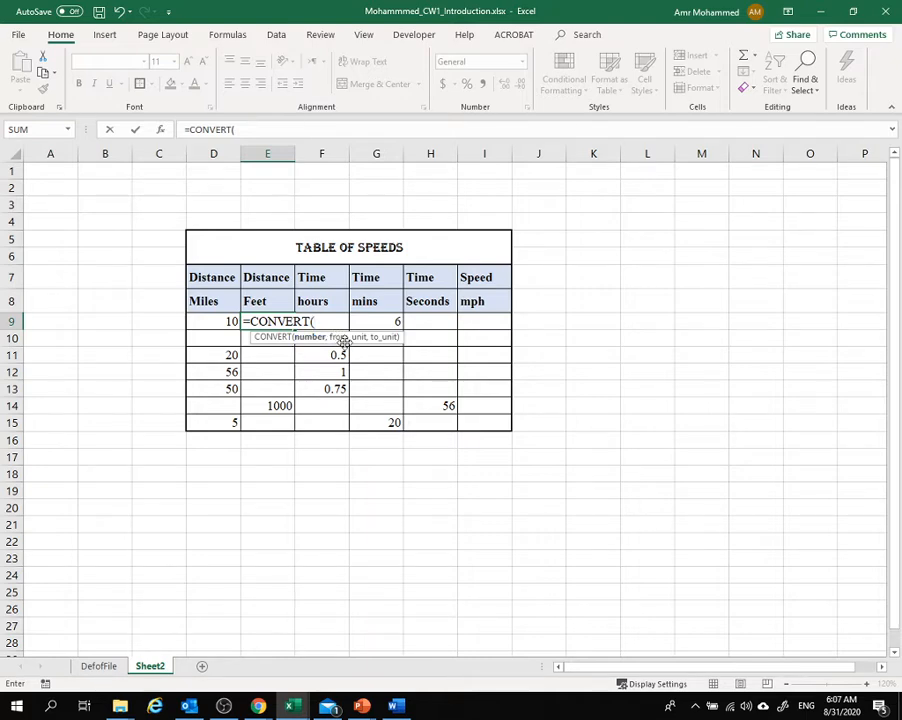
pyautogui.click(200, 321)
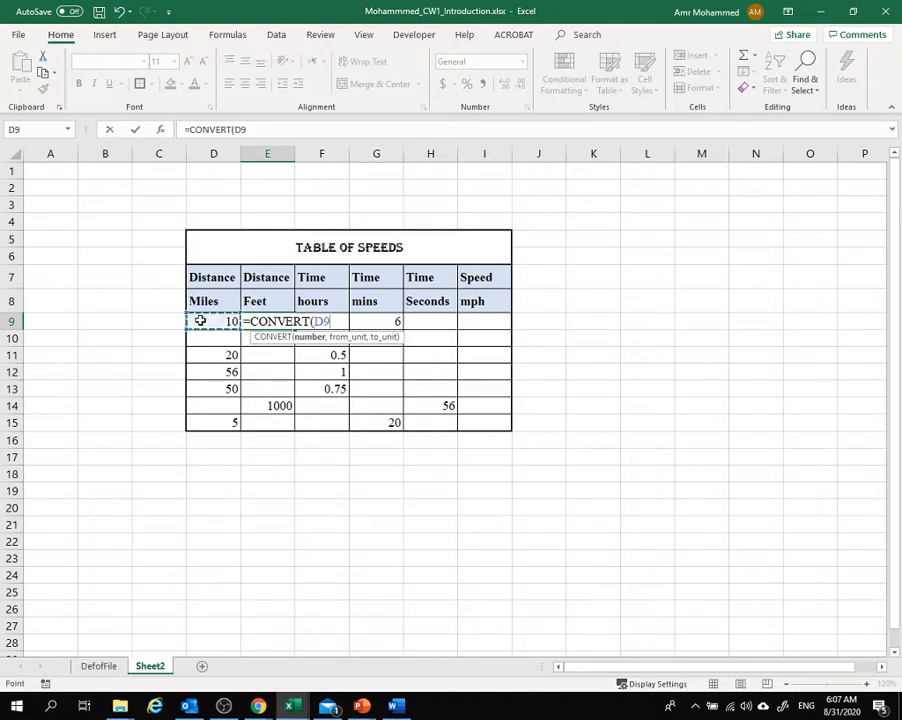
# Set the from_unit argument of E9's CONVERT formula to "mi" (Statute mile)
pyautogui.write(',')
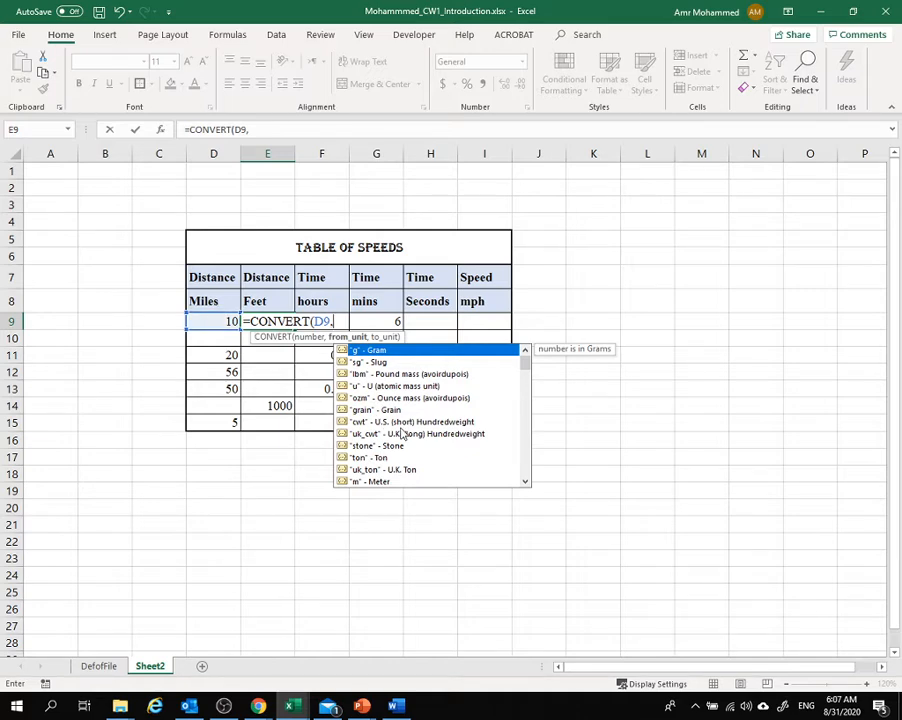
pyautogui.click(525, 482)
pyautogui.click(525, 482)
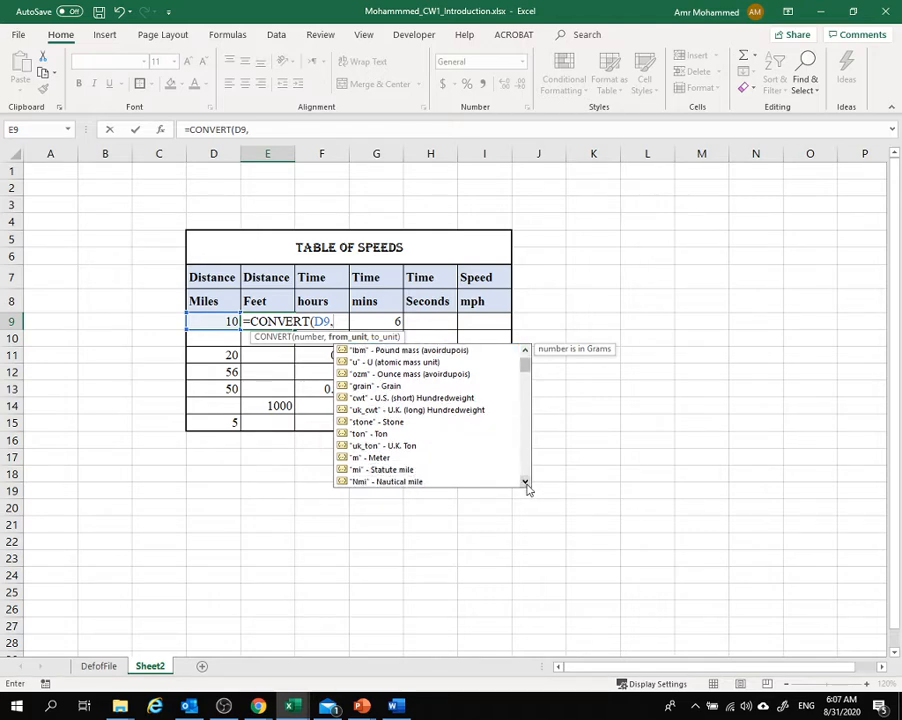
pyautogui.click(525, 482)
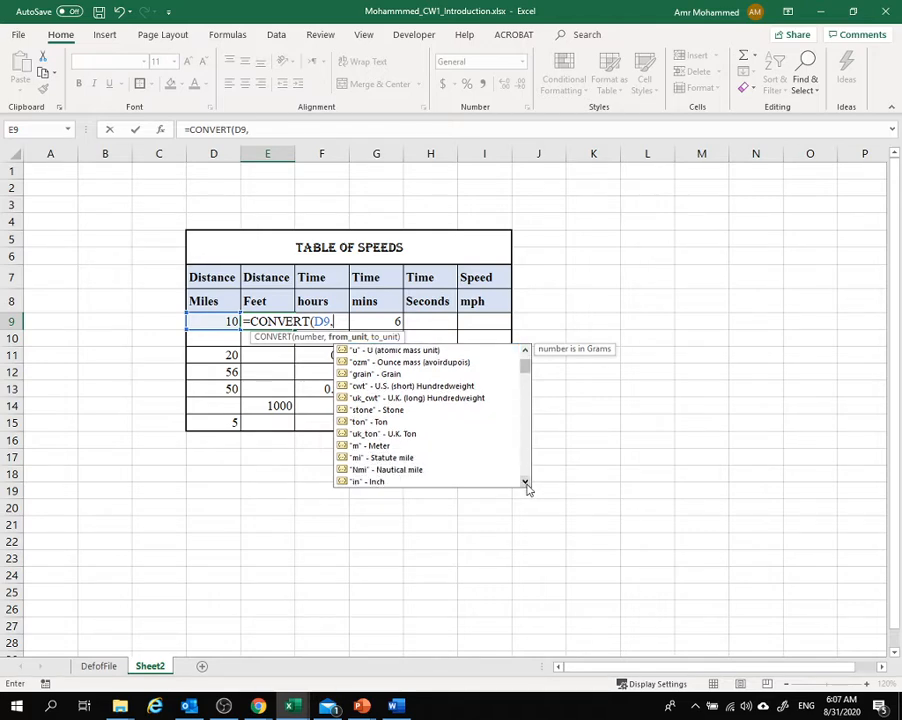
pyautogui.click(361, 461)
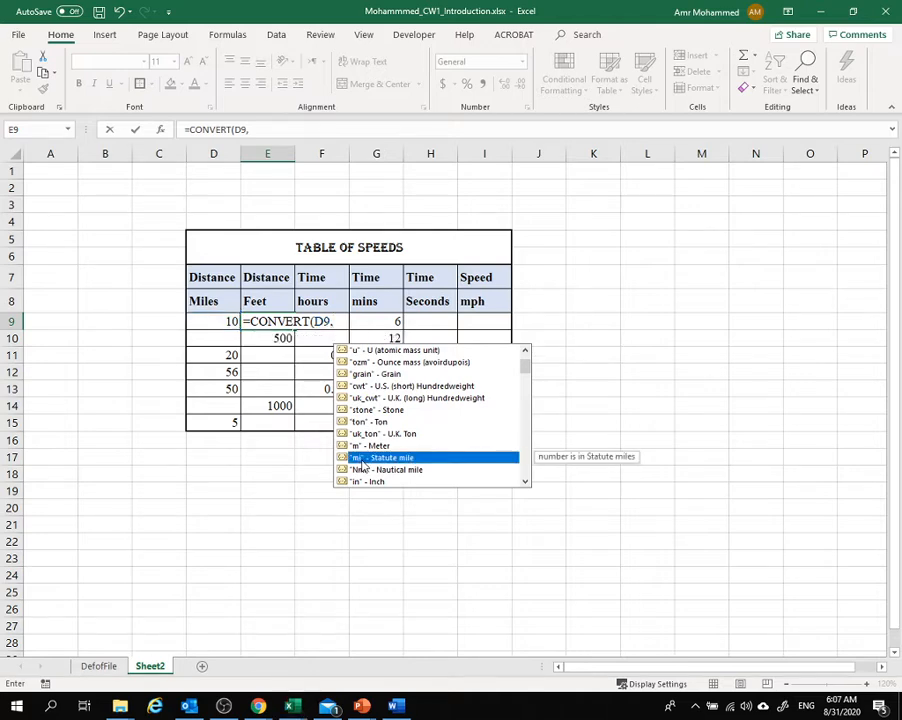
pyautogui.doubleClick(362, 460)
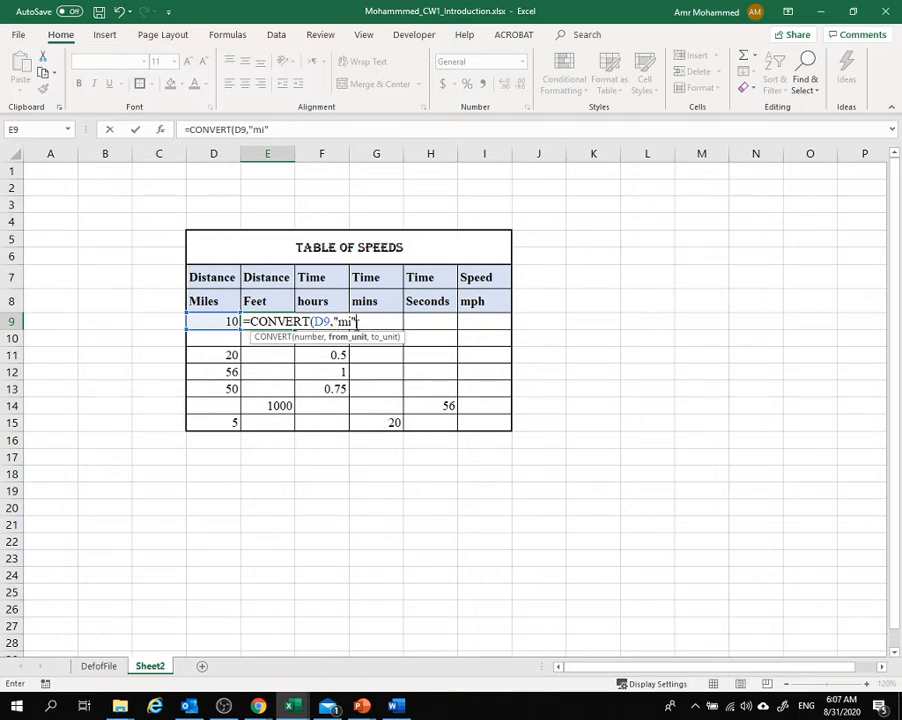
# Set the to_unit argument of E9's CONVERT formula to "ft" (Foot) and complete the formula
pyautogui.write(',')
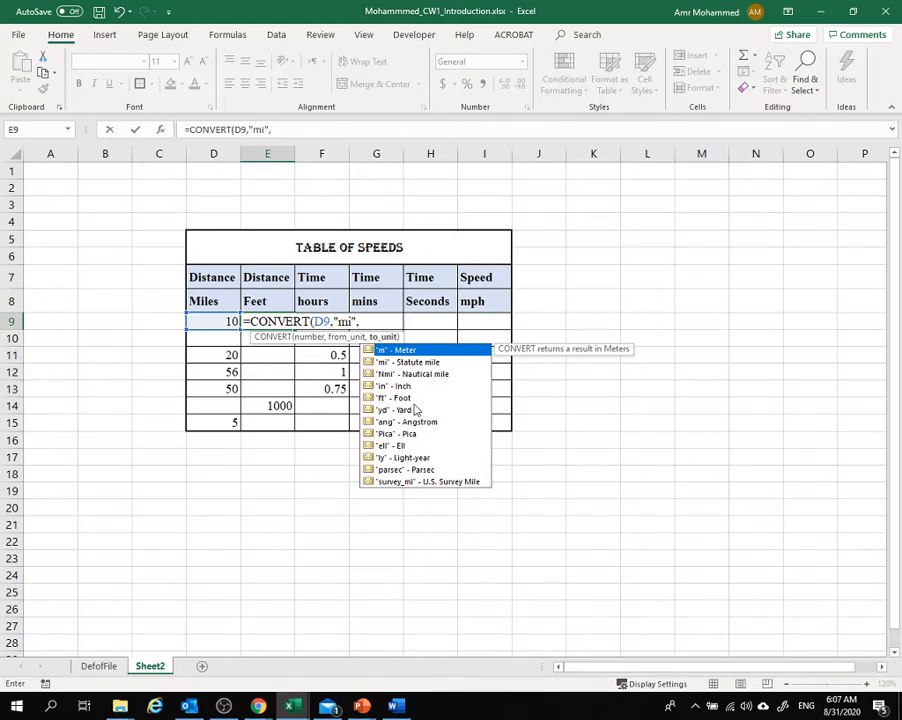
pyautogui.click(385, 399)
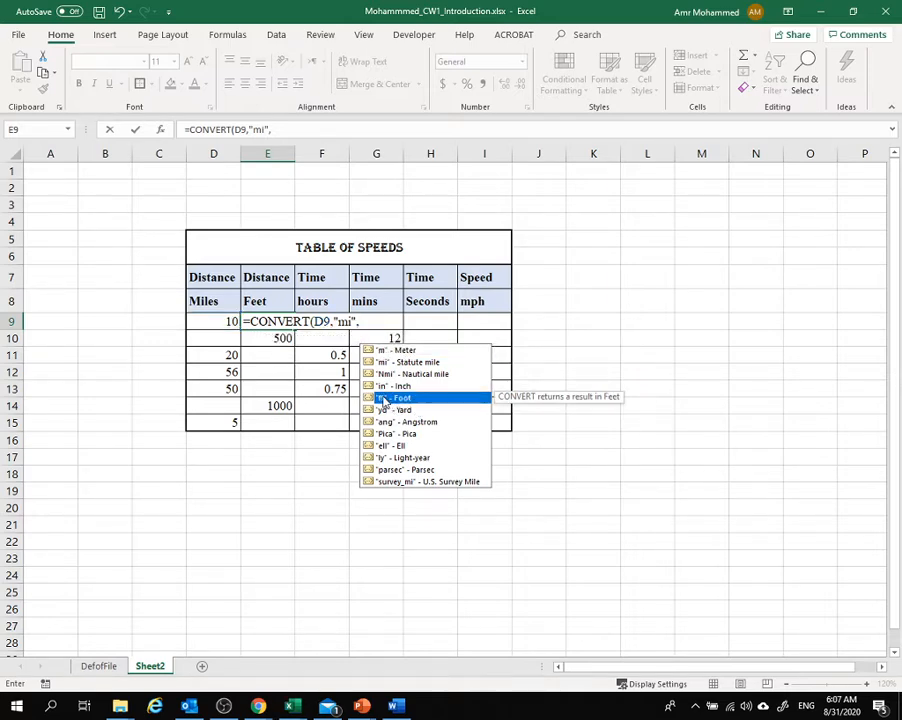
pyautogui.doubleClick(383, 399)
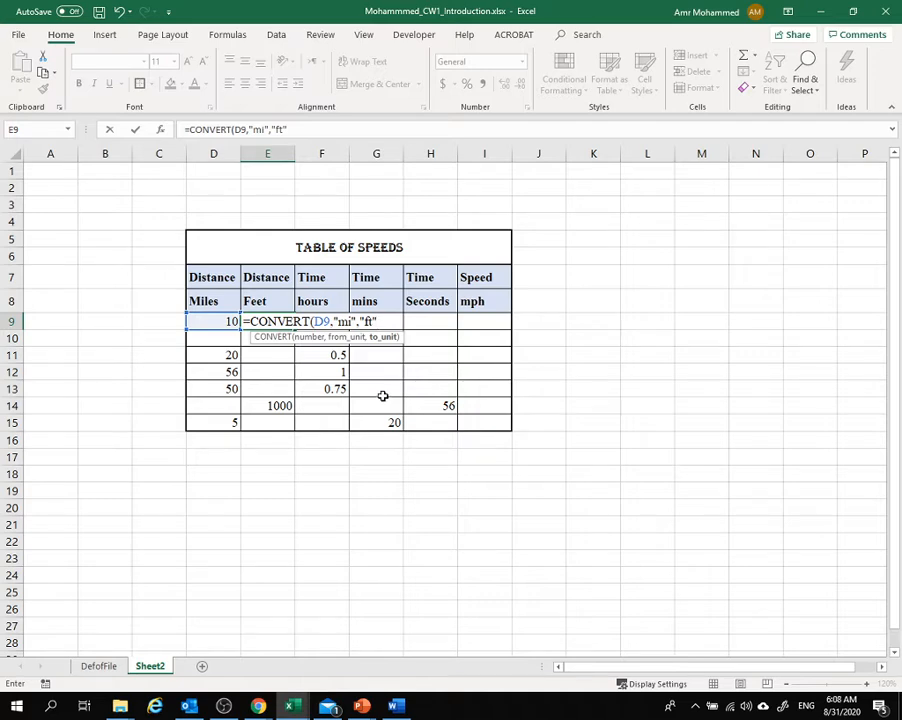
pyautogui.press('Return')
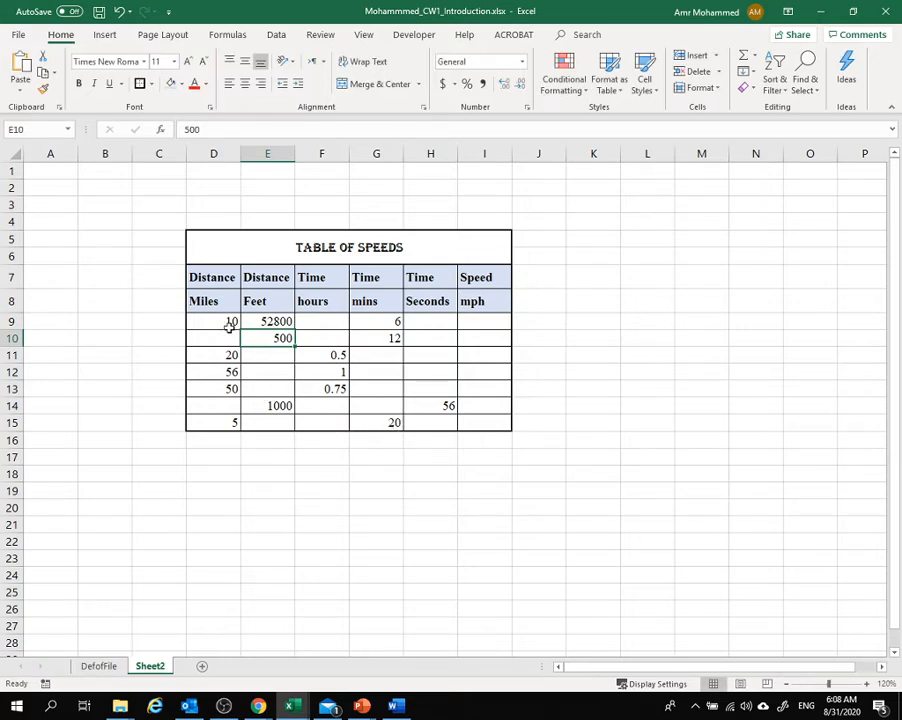
# Examine E9's CONVERT formula, the places where functions can be inserted, and the formula's function arguments
pyautogui.click(270, 320)
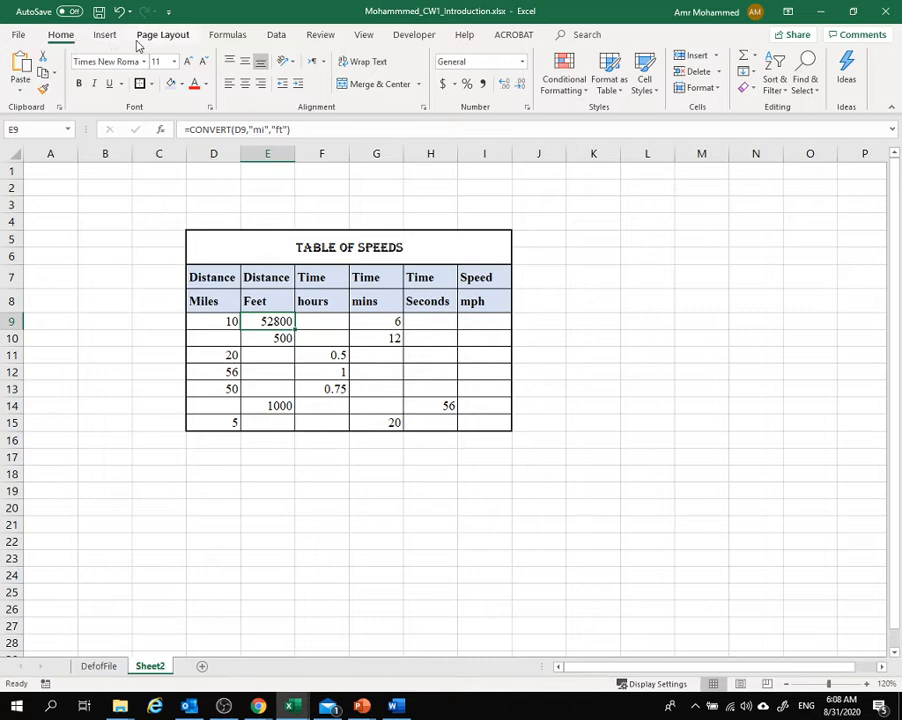
pyautogui.click(228, 37)
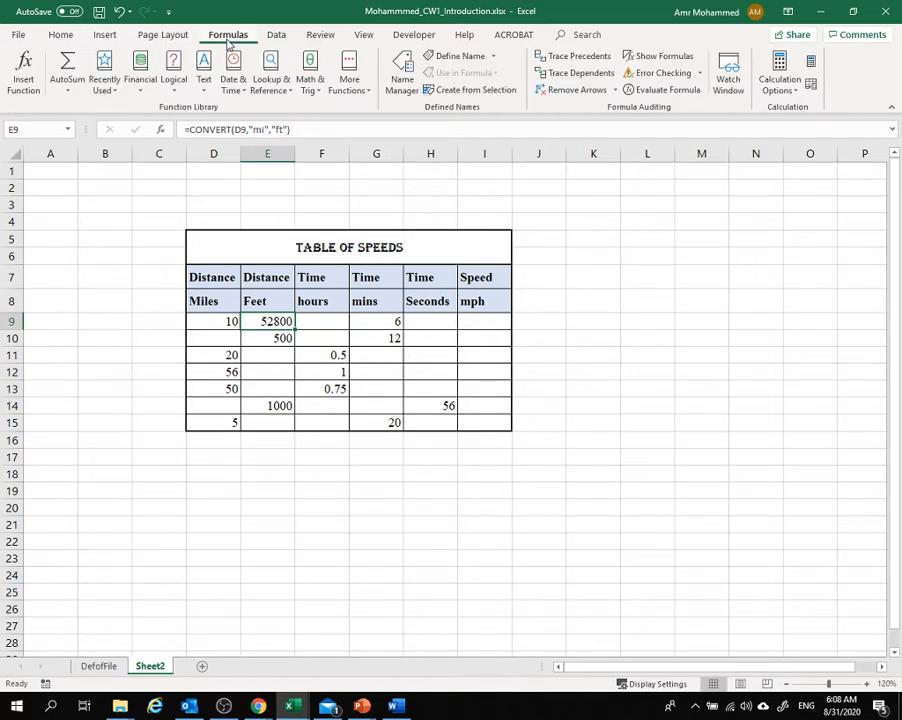
pyautogui.click(62, 35)
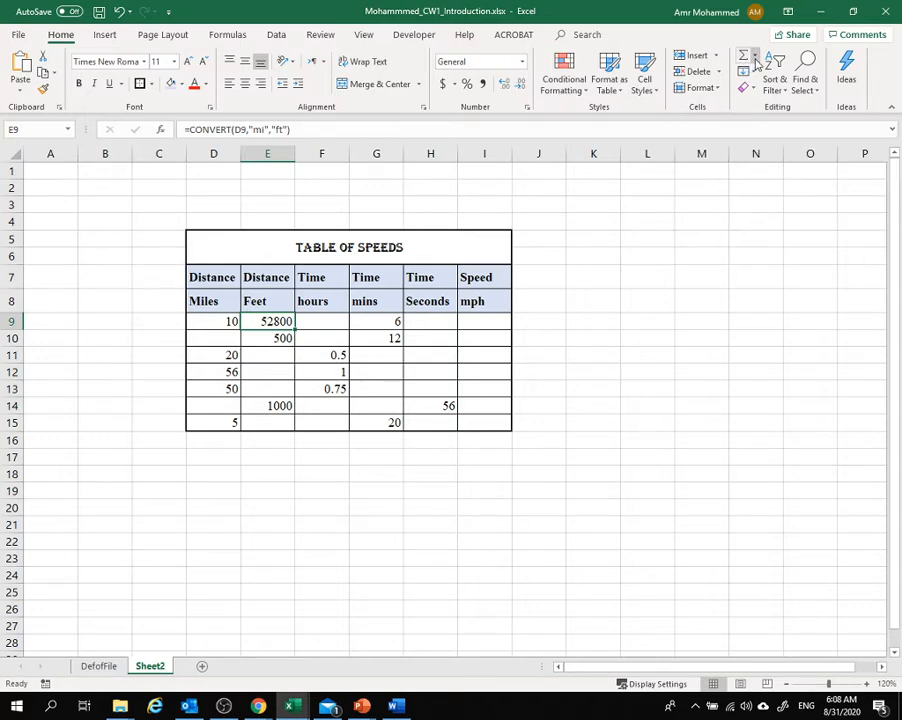
pyautogui.click(755, 58)
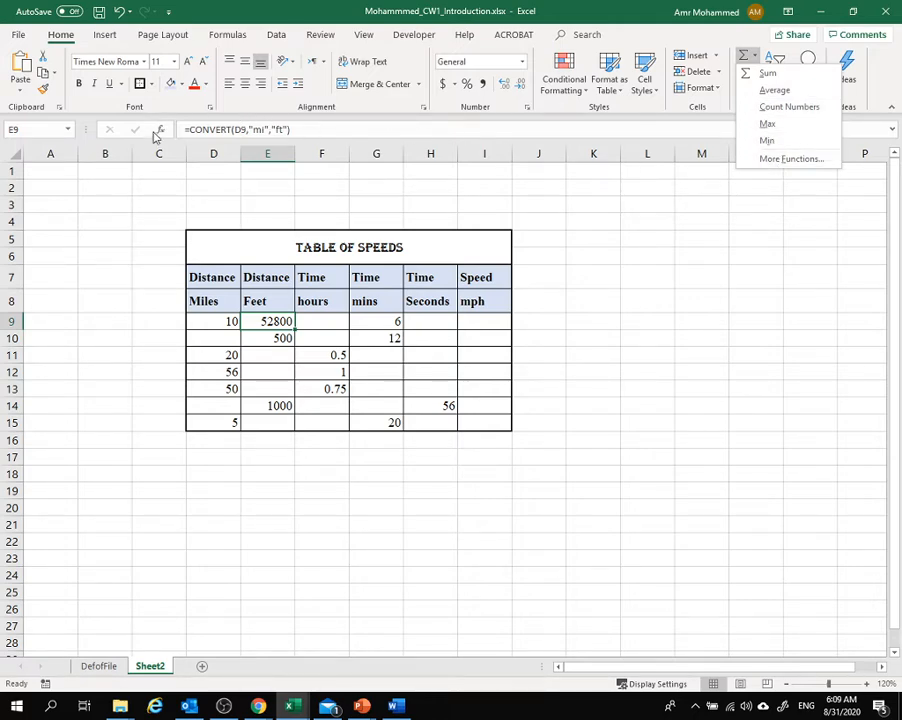
pyautogui.click(642, 246)
pyautogui.click(228, 34)
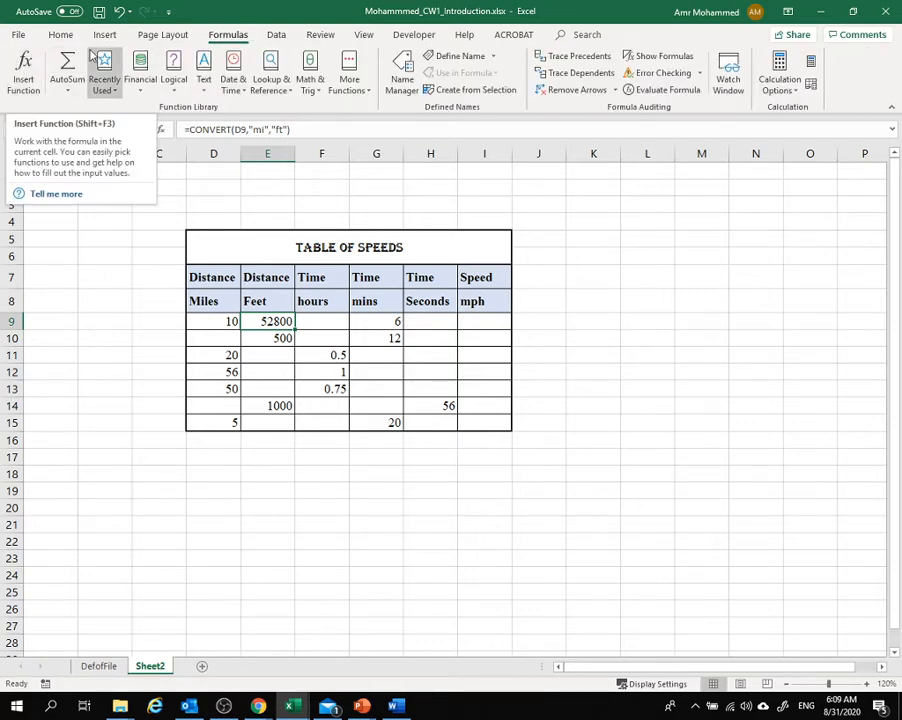
pyautogui.click(160, 129)
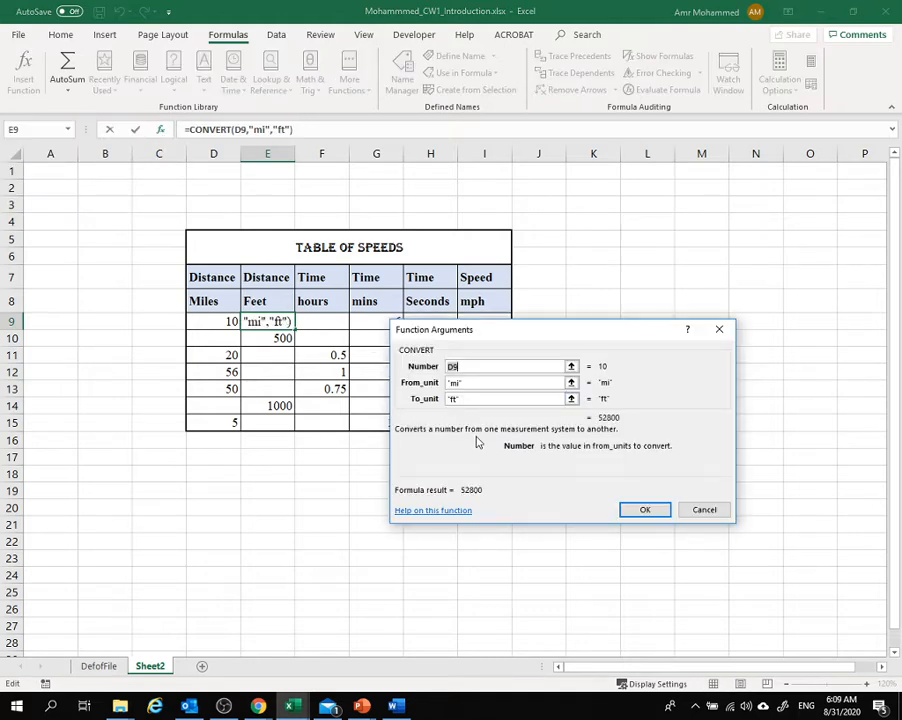
pyautogui.click(704, 509)
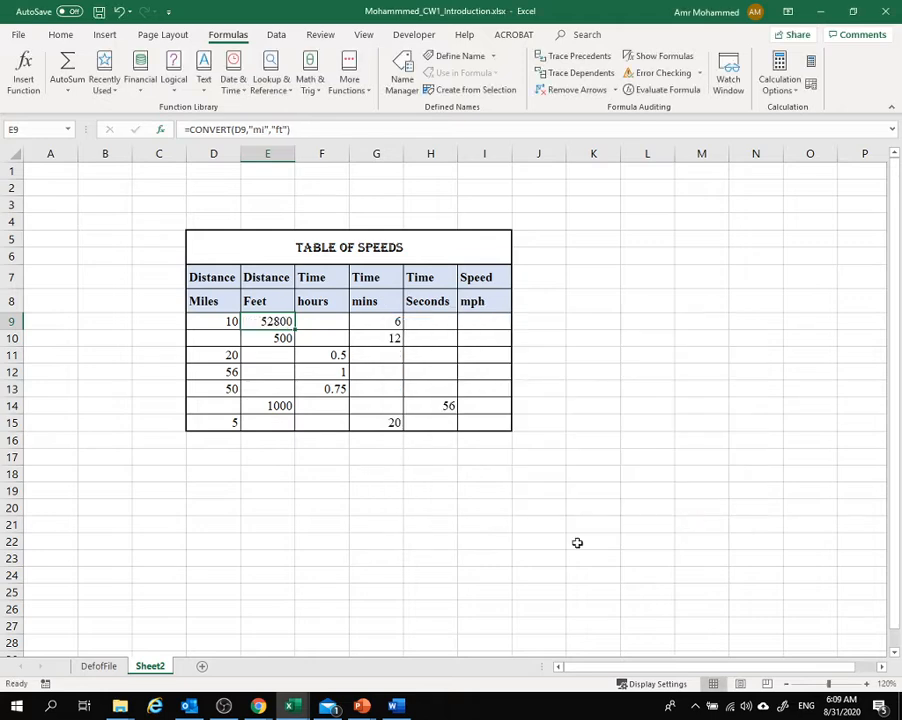
pyautogui.click(430, 541)
# Start inserting a function in D10 of the Distance Miles column and search for "convert from miles to feet"
pyautogui.click(225, 338)
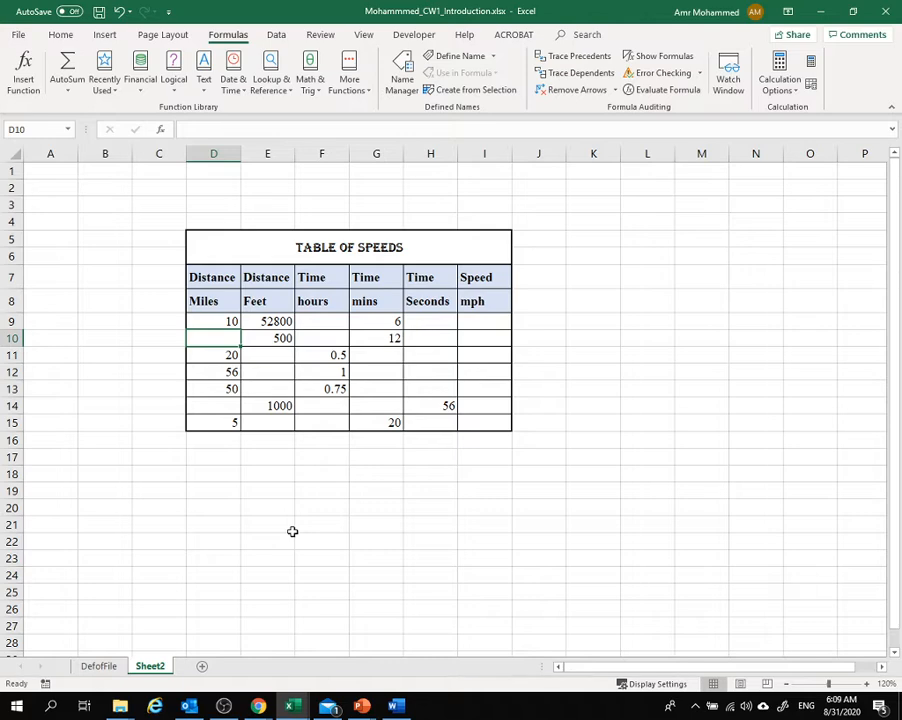
pyautogui.click(160, 131)
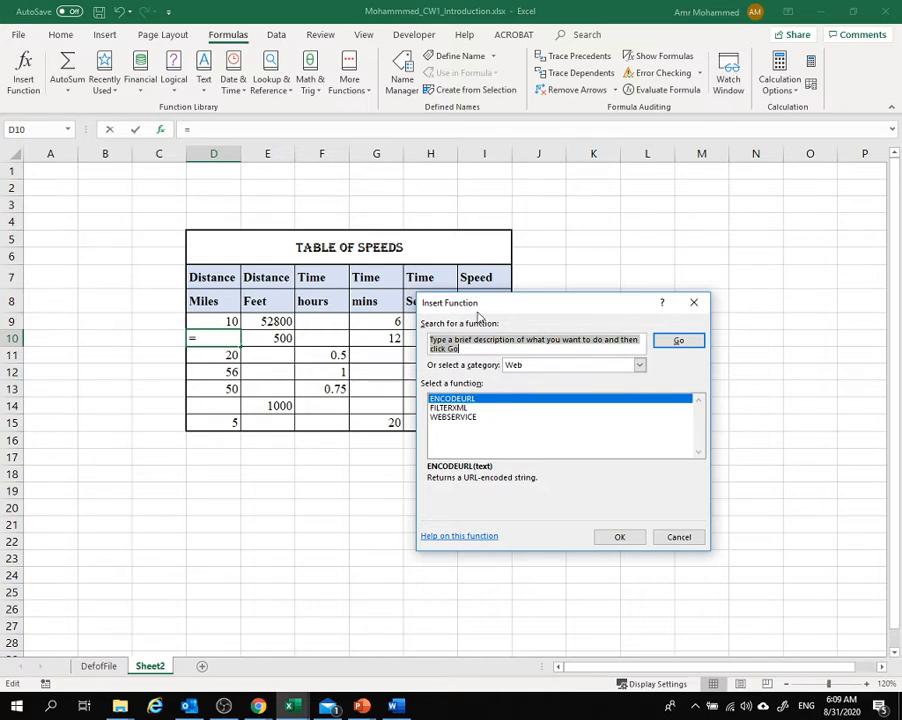
pyautogui.click(431, 343)
pyautogui.write('convert from miles to feet')
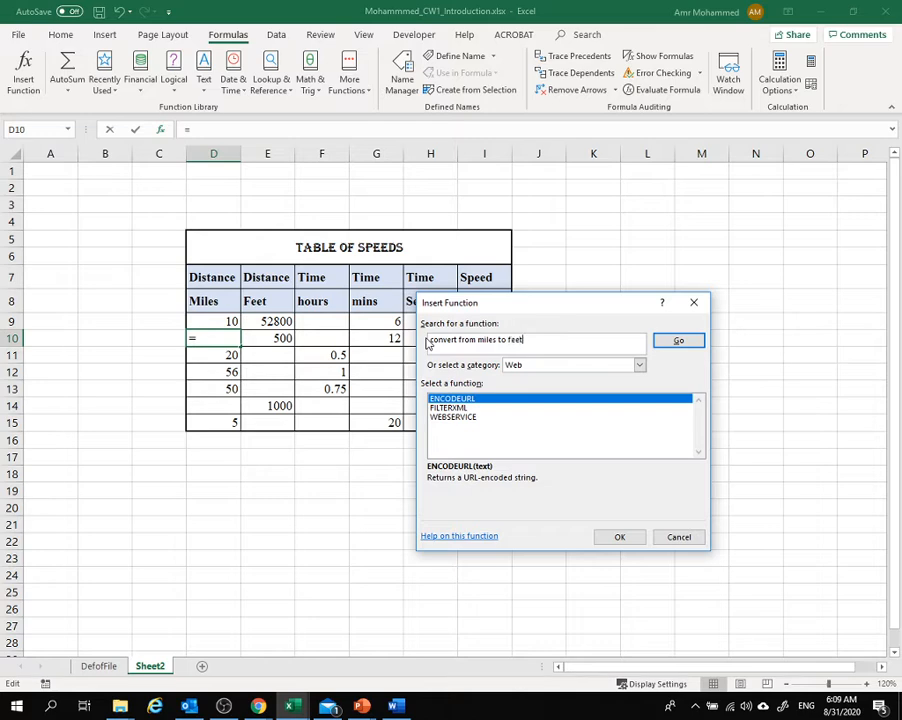
pyautogui.click(679, 341)
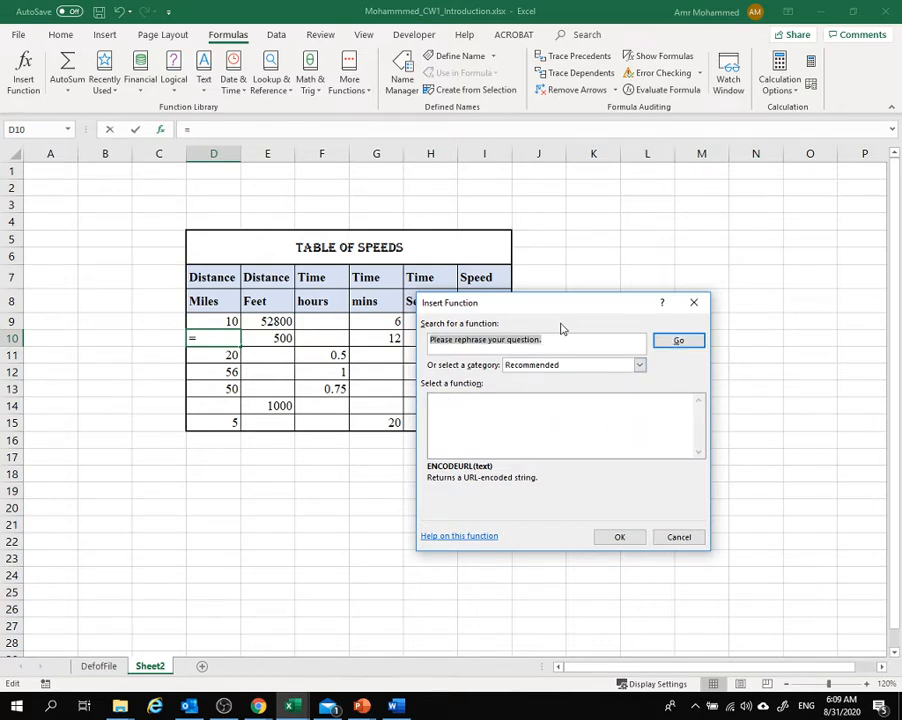
# Search the functions for "convert units" and insert the CONVERT function in D10
pyautogui.click(547, 338)
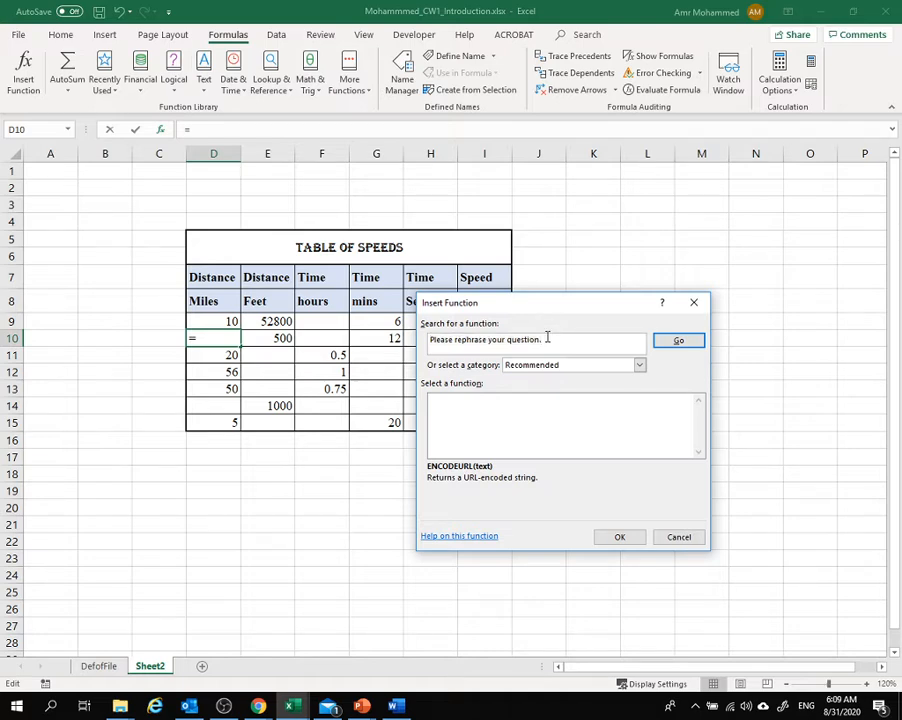
pyautogui.moveTo(547, 338); pyautogui.dragTo(430, 342)
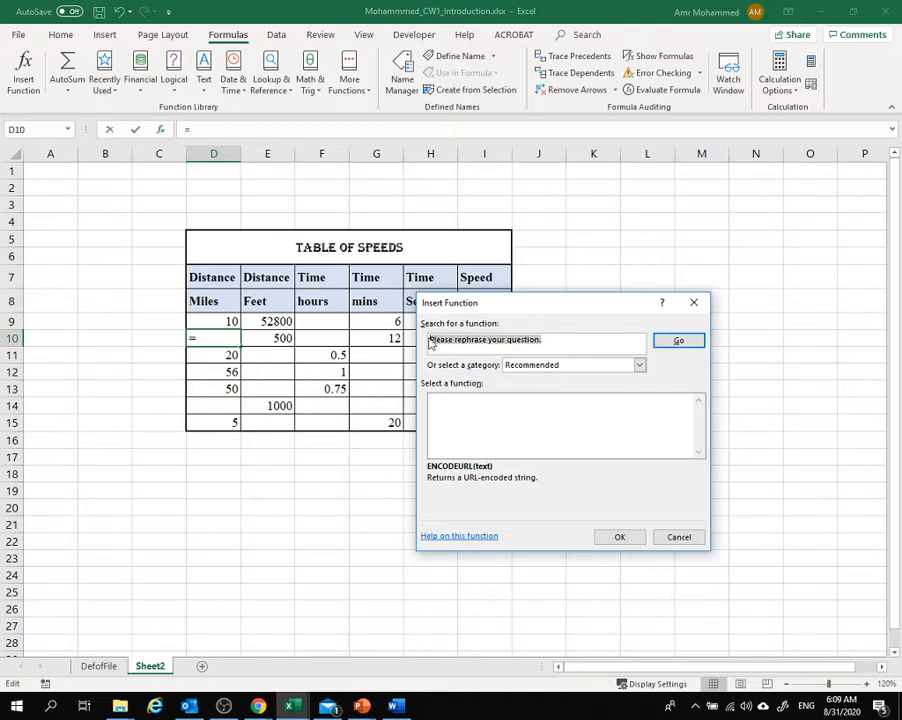
pyautogui.write('comn')
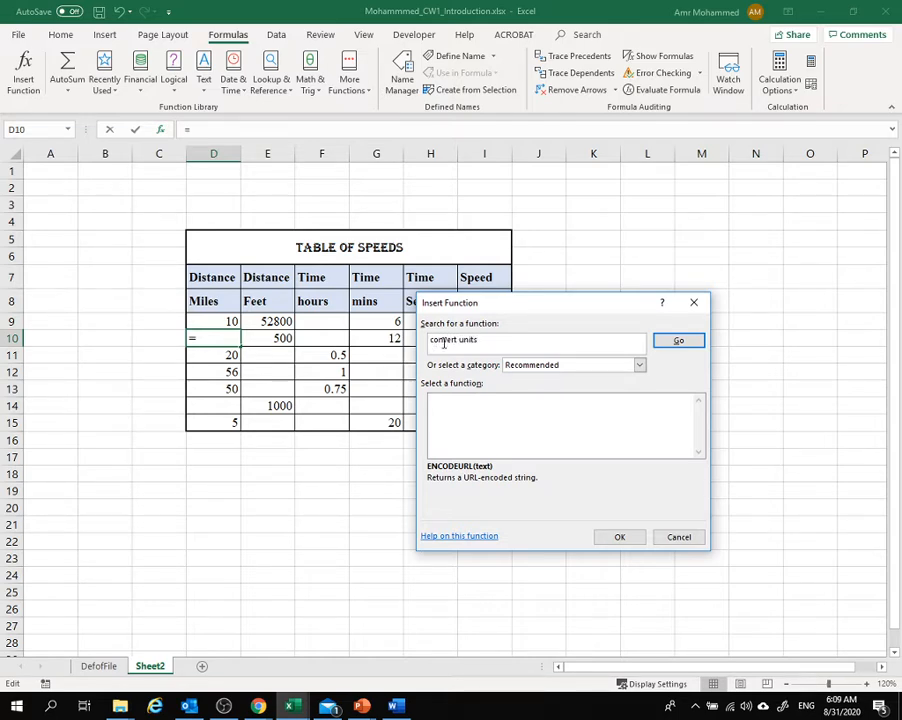
pyautogui.click(688, 341)
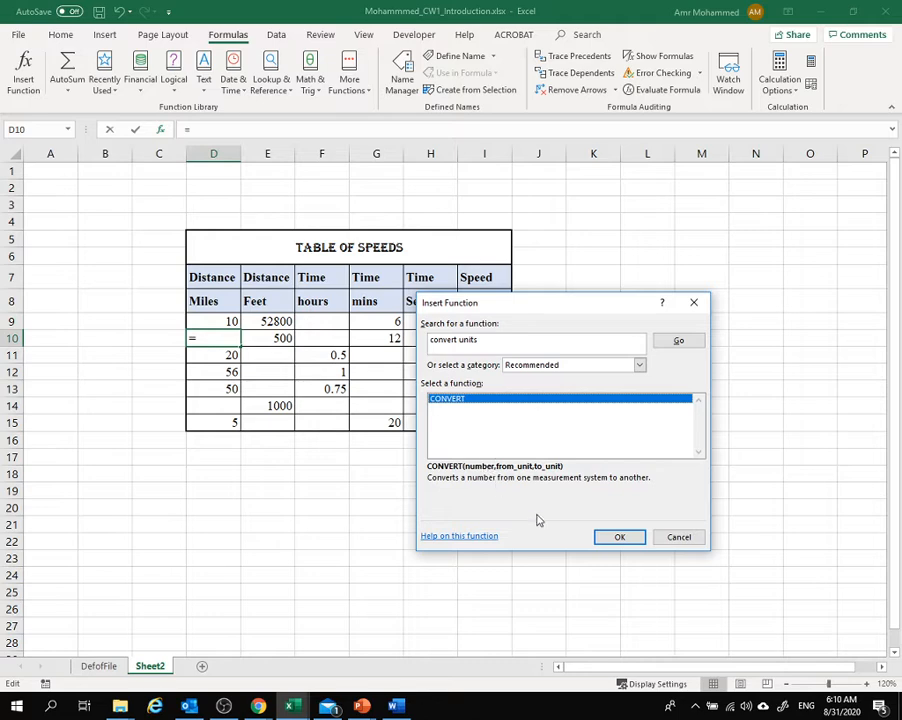
pyautogui.click(606, 537)
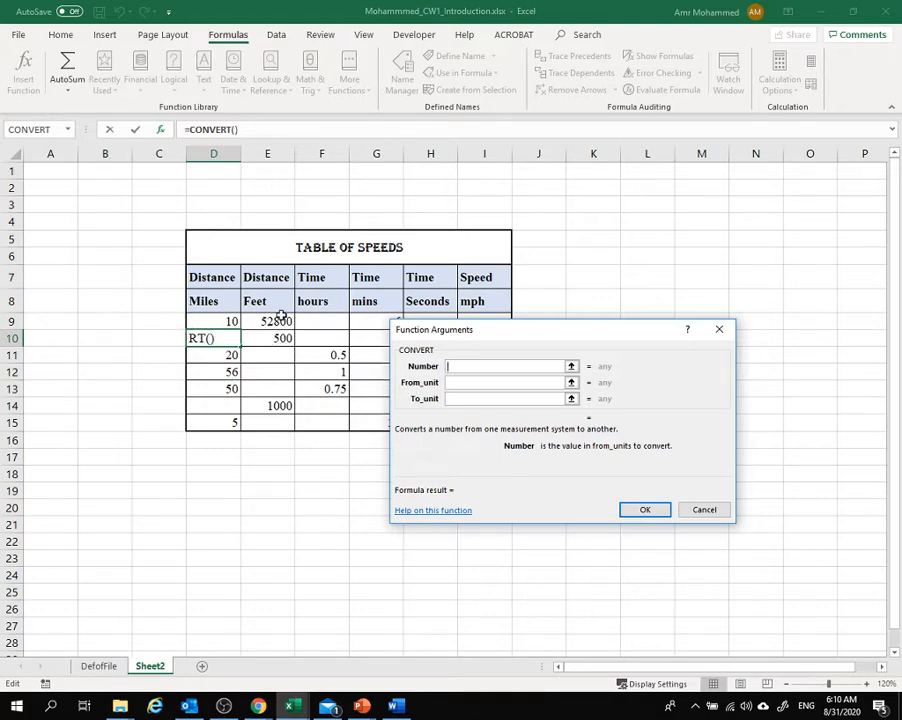
# Set the Number argument of D10's CONVERT function to E10 and its From_unit to "ft"
pyautogui.click(571, 368)
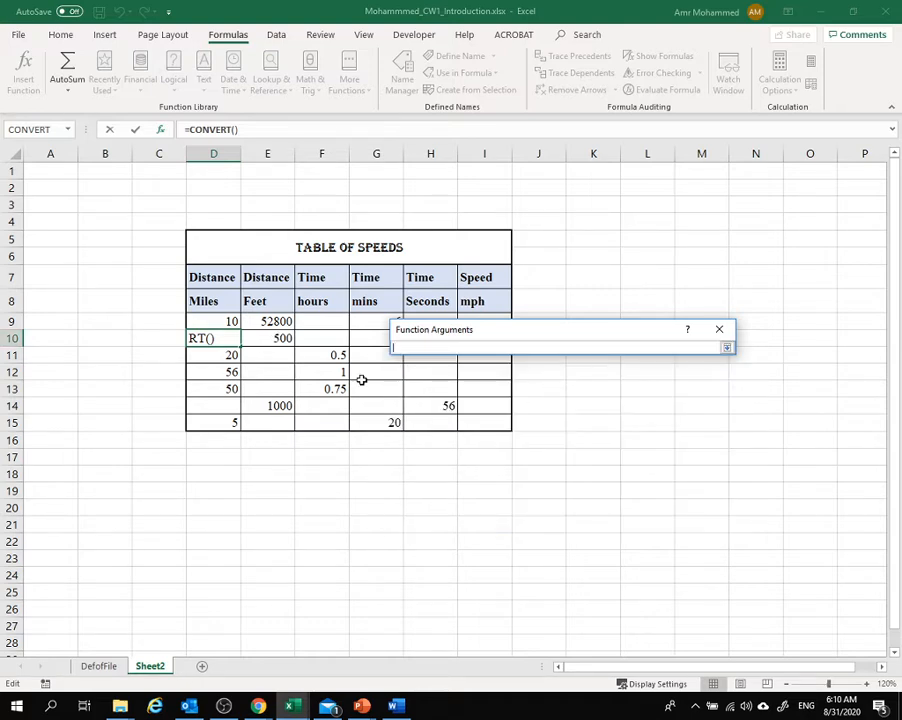
pyautogui.click(272, 338)
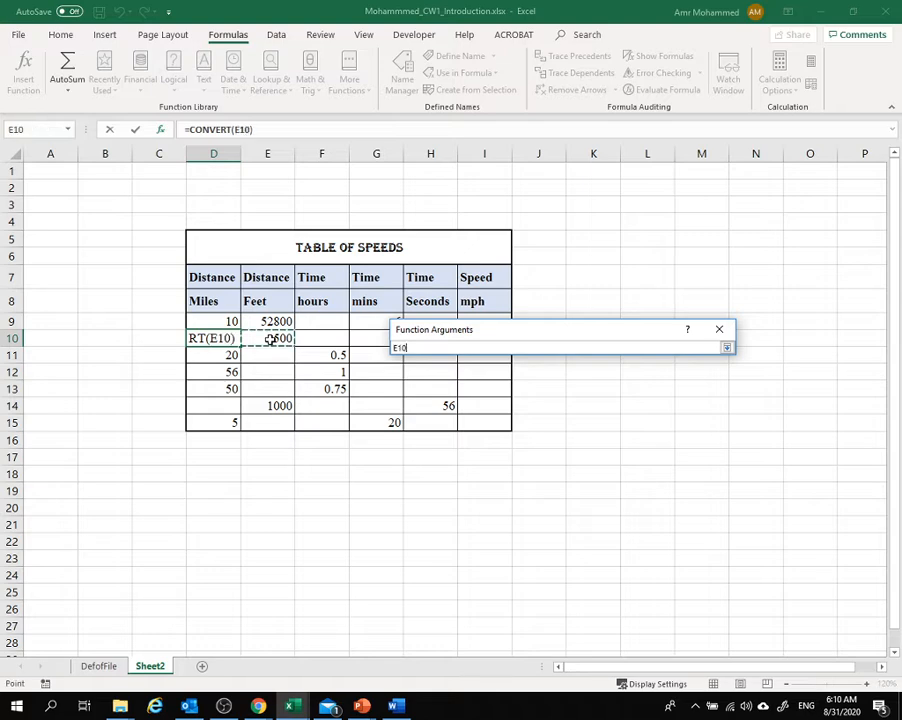
pyautogui.click(727, 347)
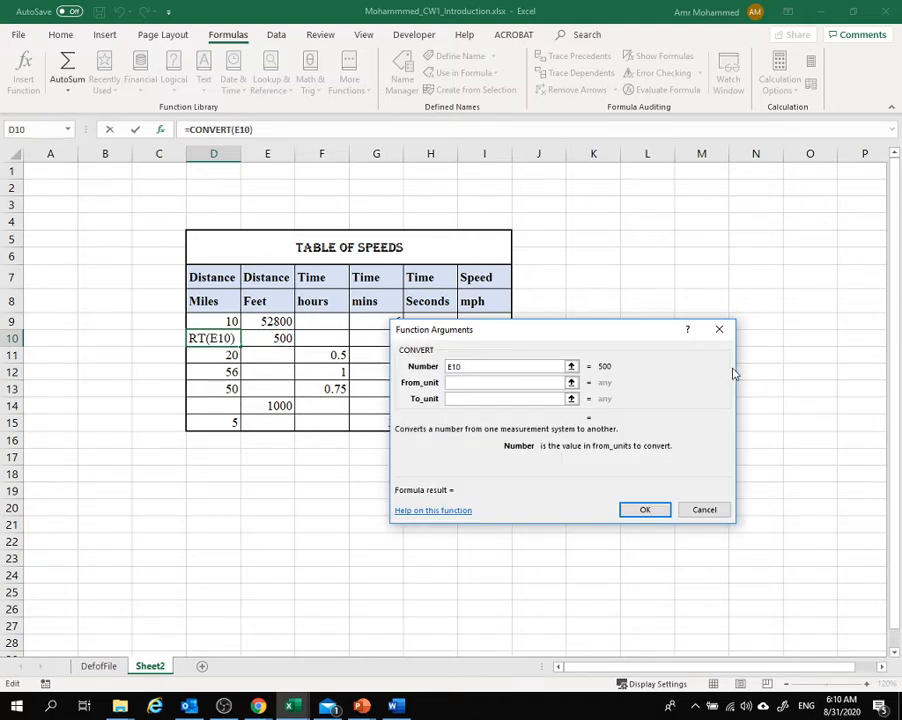
pyautogui.click(571, 382)
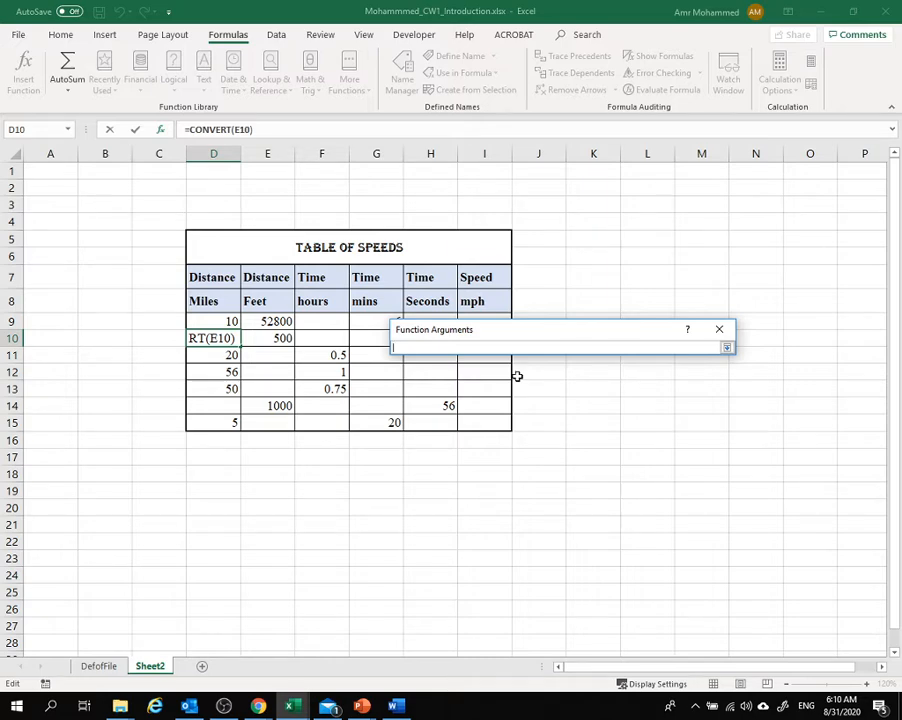
pyautogui.write(',"m')
pyautogui.press('BackSpace')
pyautogui.write('ft')
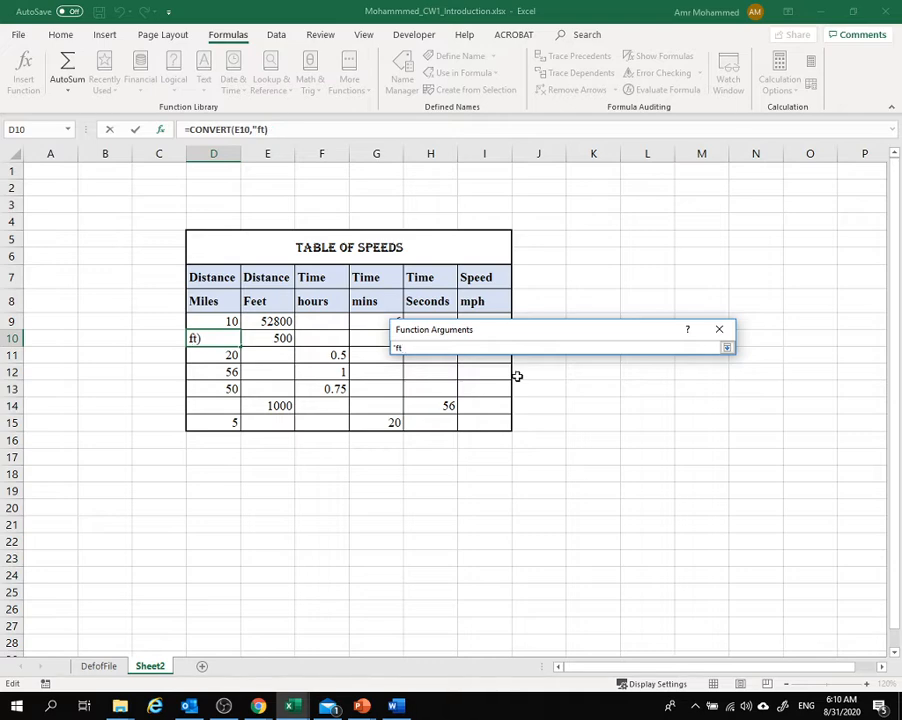
pyautogui.write('"')
pyautogui.click(727, 347)
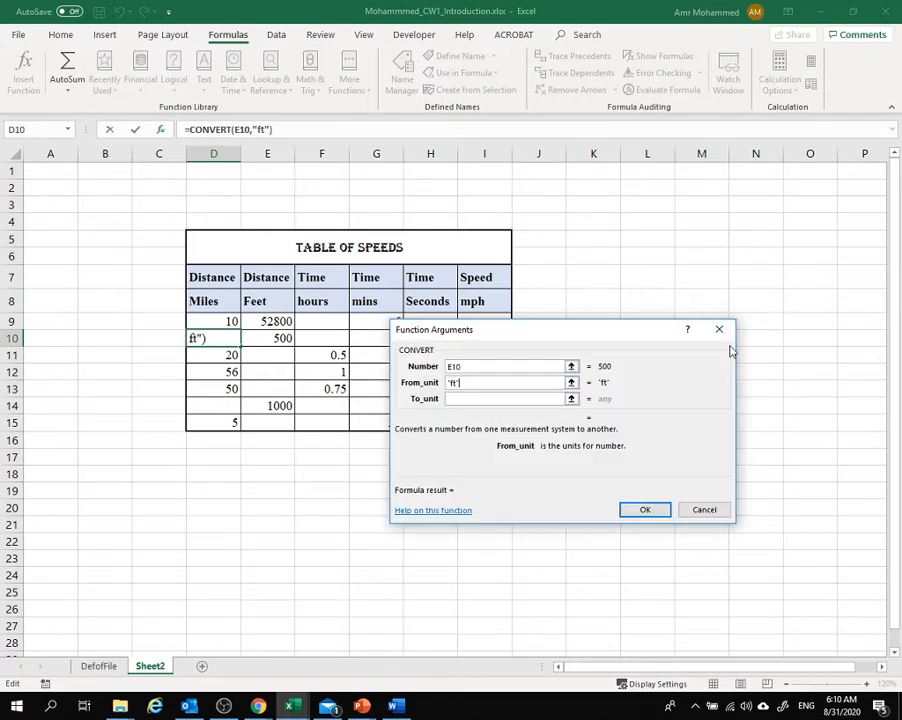
# Set the To_unit argument of D10's CONVERT function to "mi" and complete the formula
pyautogui.click(571, 399)
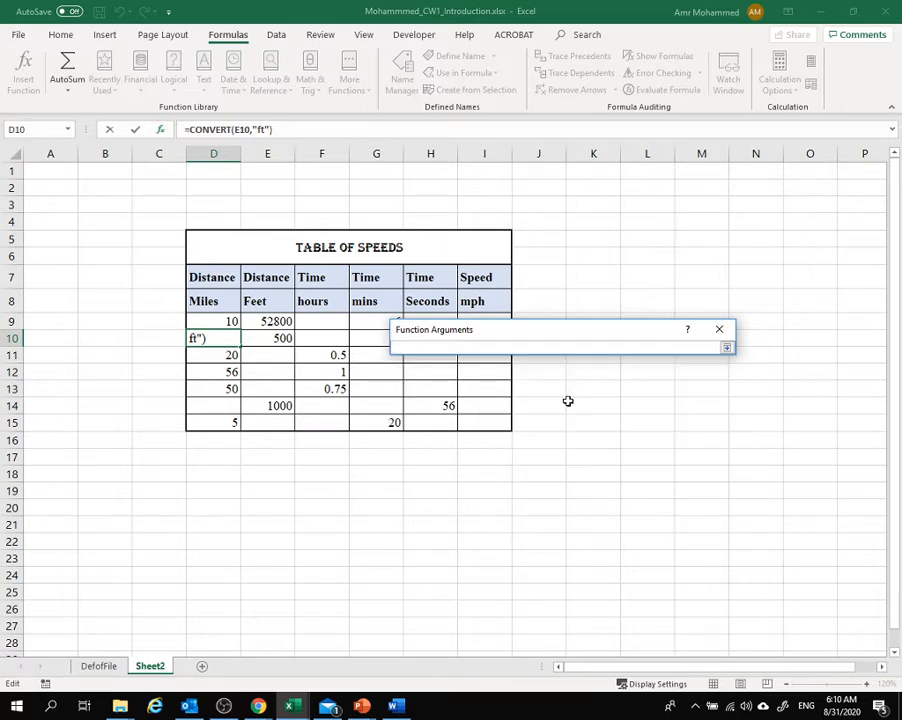
pyautogui.write('"mi"')
pyautogui.click(726, 347)
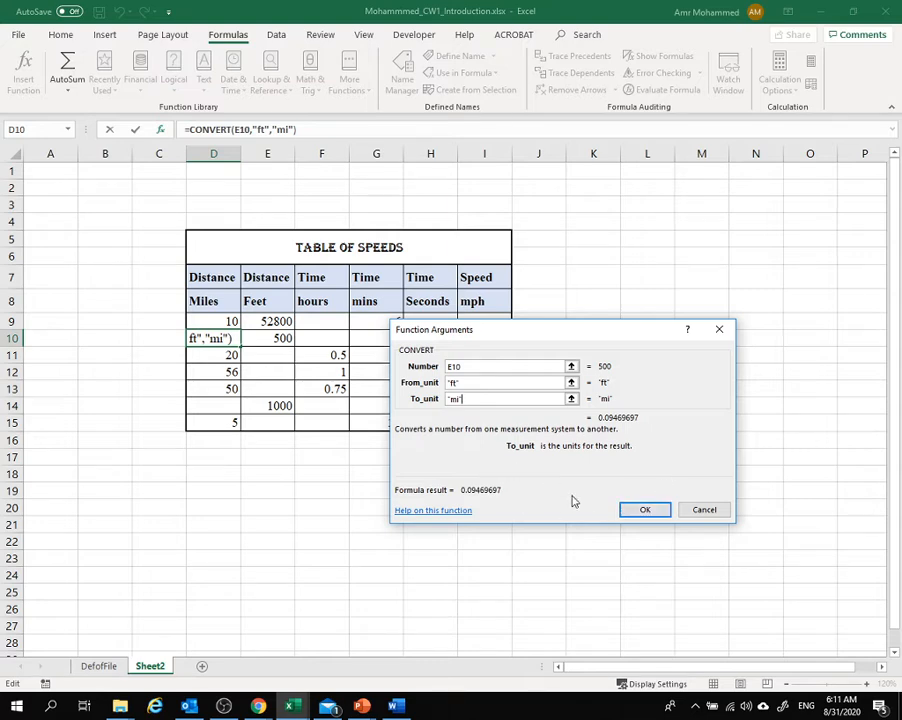
pyautogui.click(643, 510)
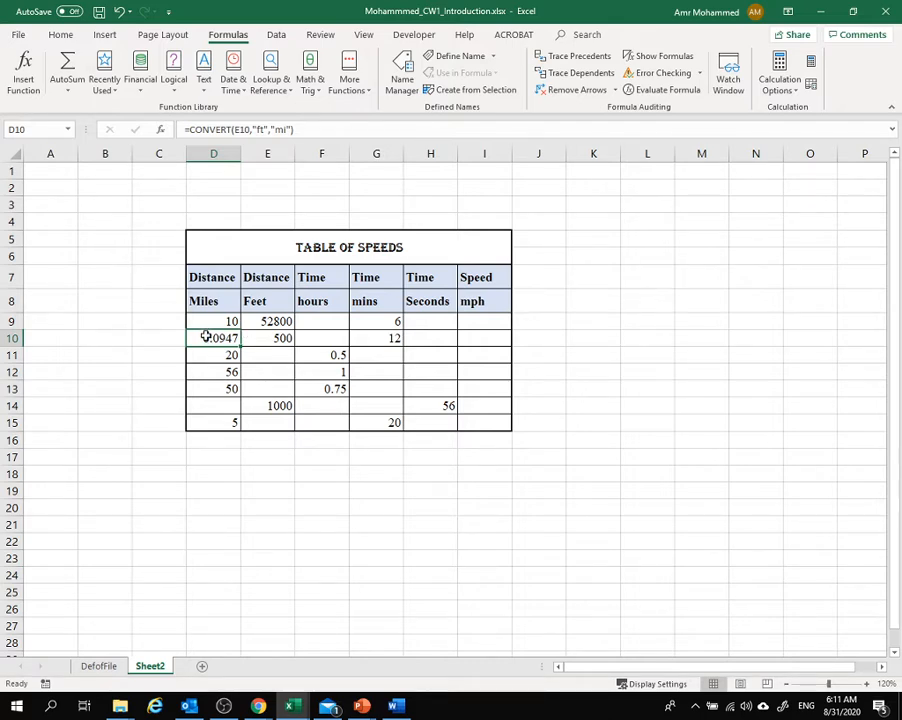
# Copy D10's feet-to-miles formula into the empty Distance Miles cell D14
pyautogui.click(57, 37)
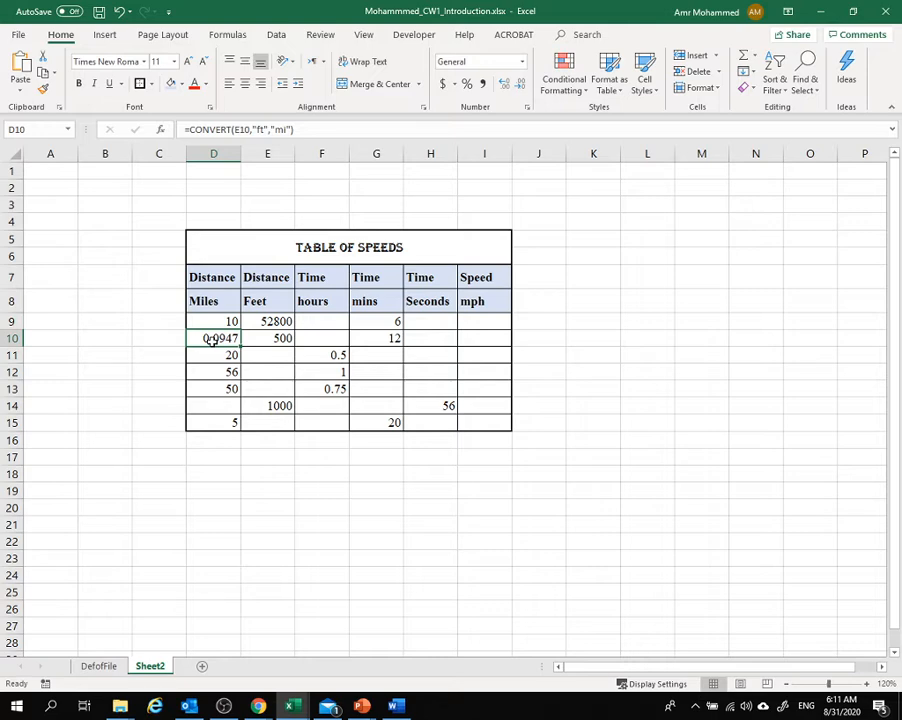
pyautogui.click(43, 72)
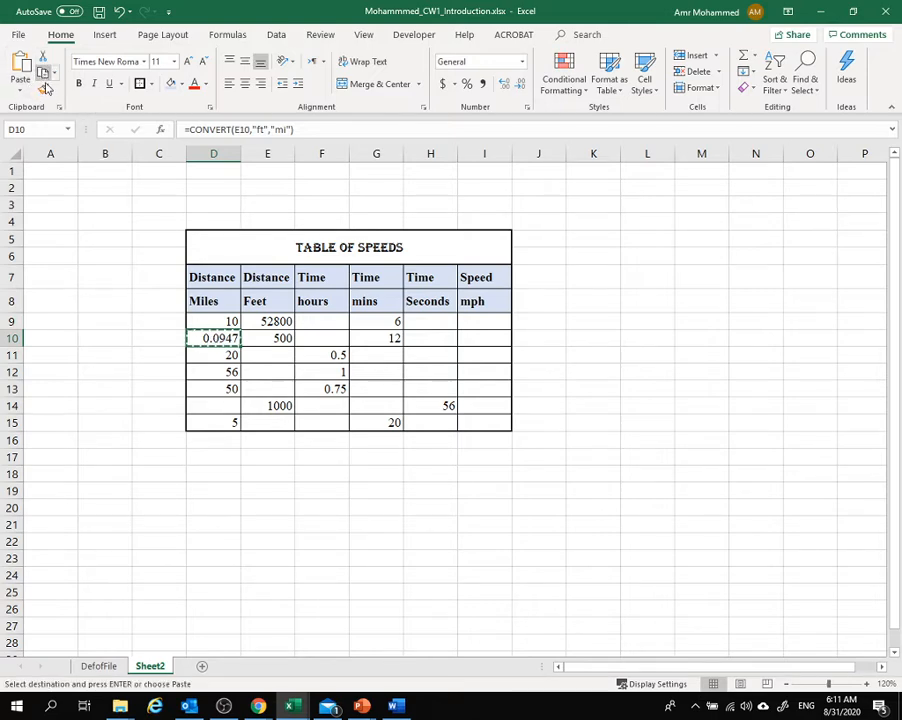
pyautogui.click(217, 407)
pyautogui.click(19, 58)
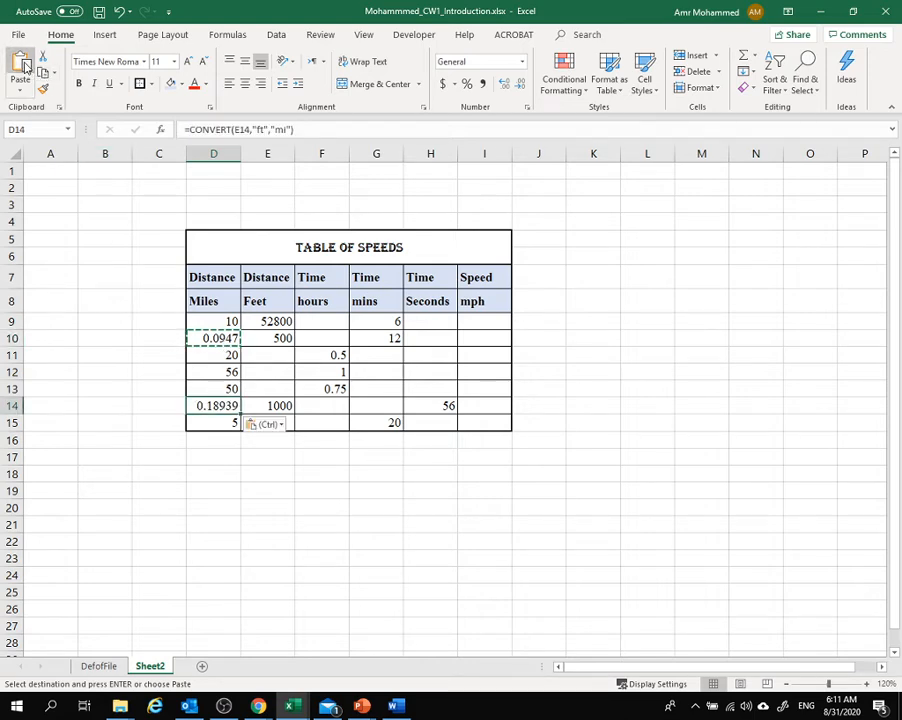
pyautogui.click(196, 506)
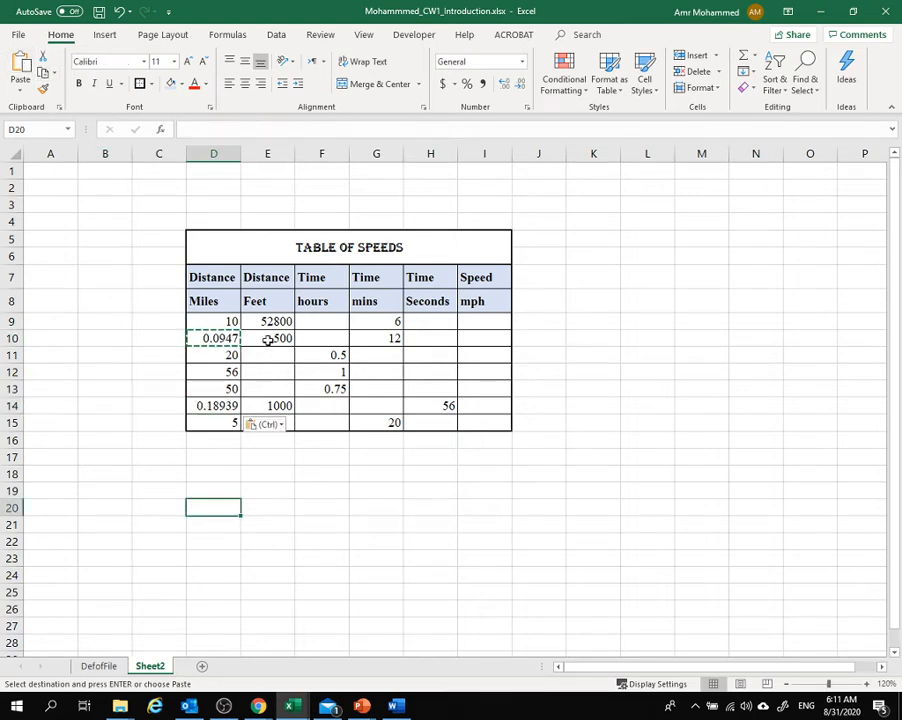
# Copy E9's miles-to-feet formula into the empty Distance Feet cells E11:E13 and E15
pyautogui.click(268, 321)
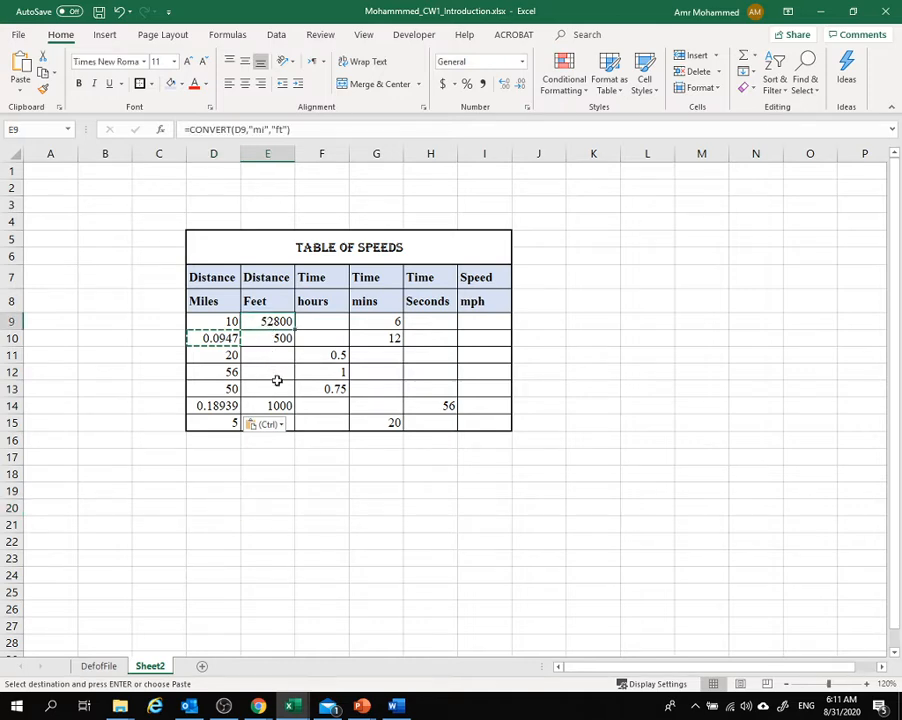
pyautogui.click(43, 75)
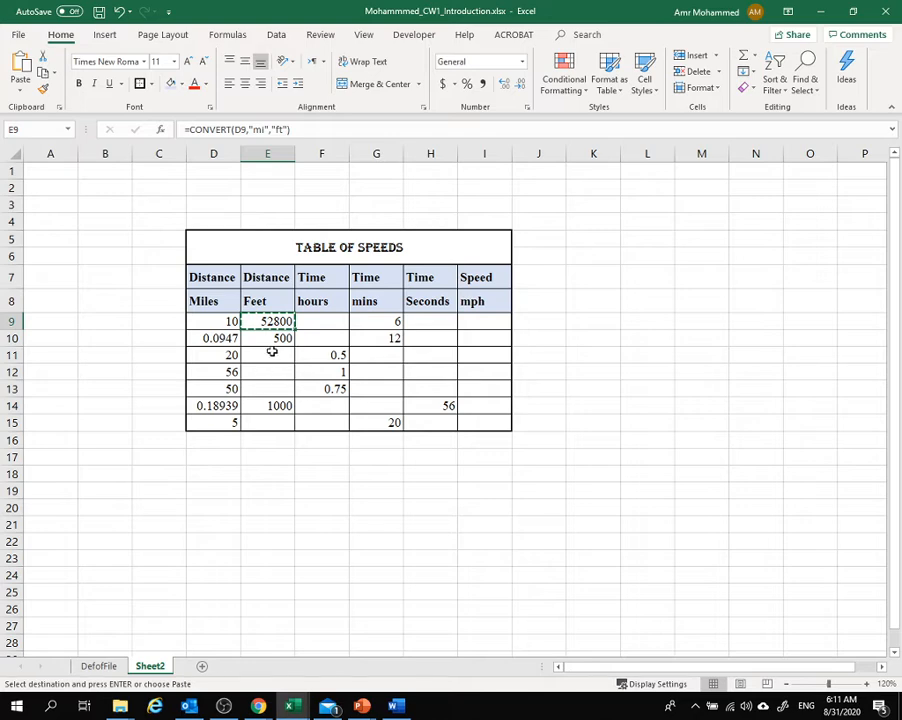
pyautogui.moveTo(270, 352); pyautogui.dragTo(264, 393)
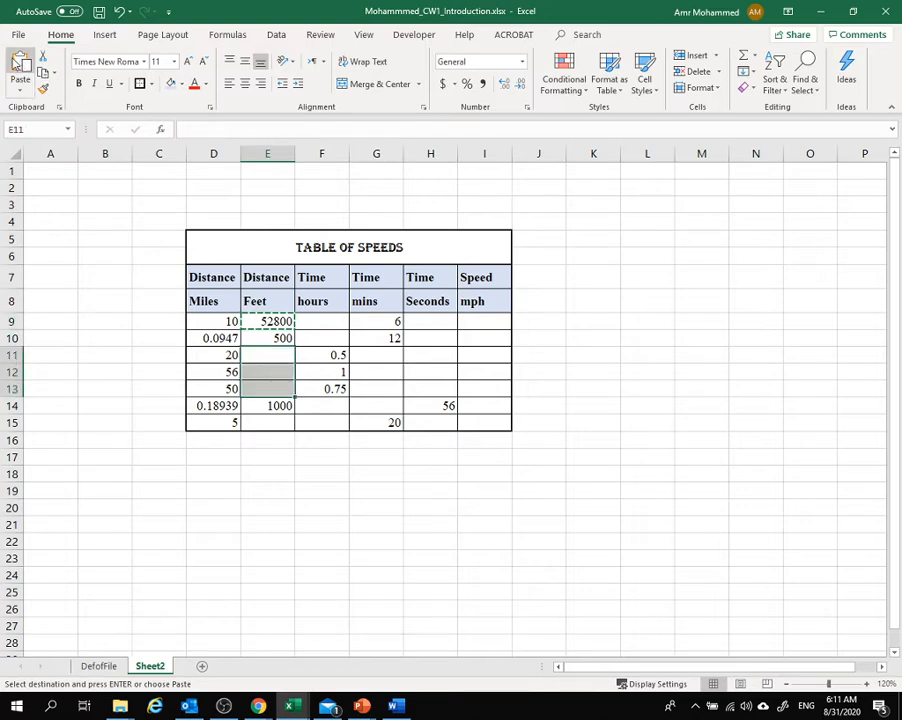
pyautogui.click(20, 63)
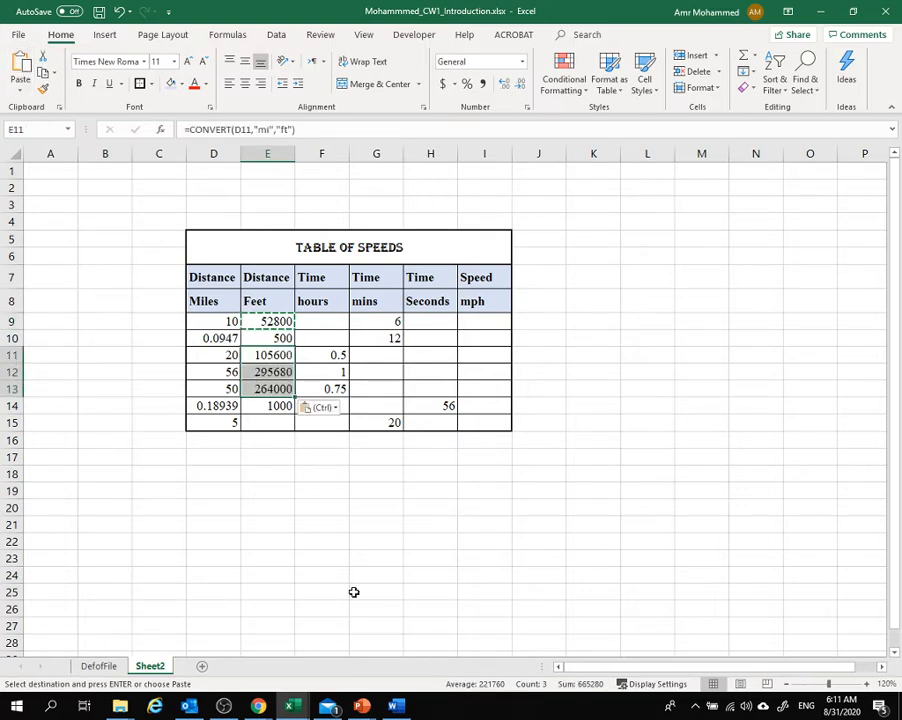
pyautogui.click(274, 505)
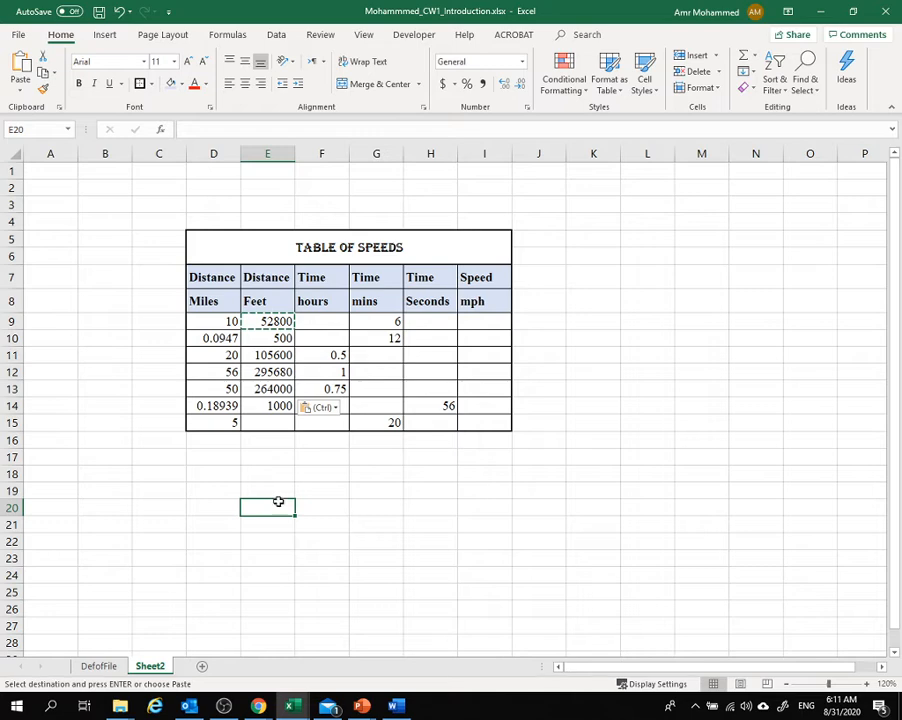
pyautogui.click(252, 424)
pyautogui.click(24, 64)
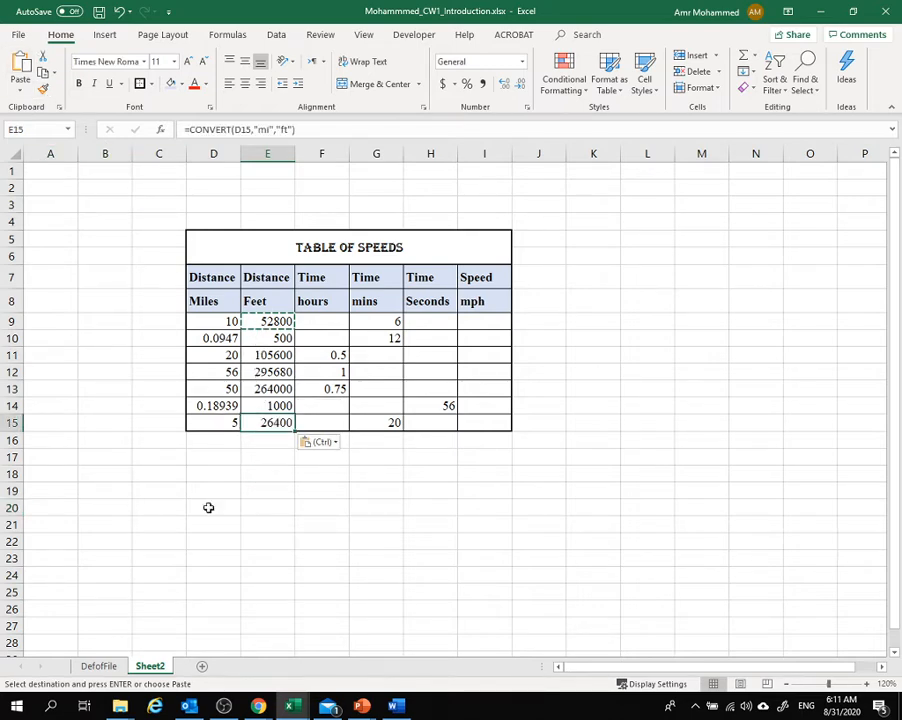
pyautogui.click(268, 570)
pyautogui.moveTo(216, 321); pyautogui.dragTo(292, 419)
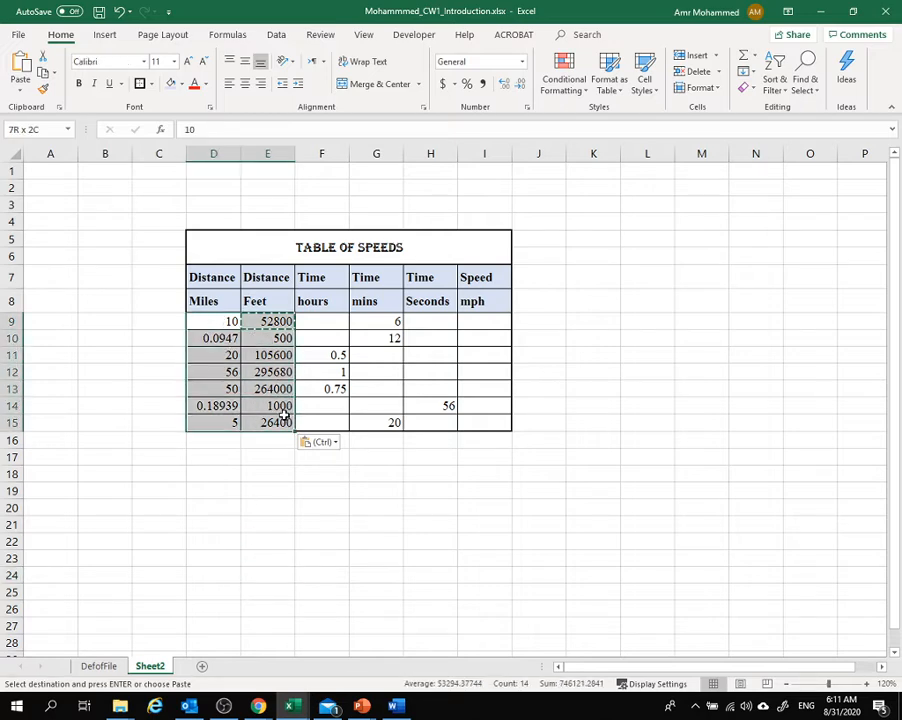
pyautogui.click(250, 472)
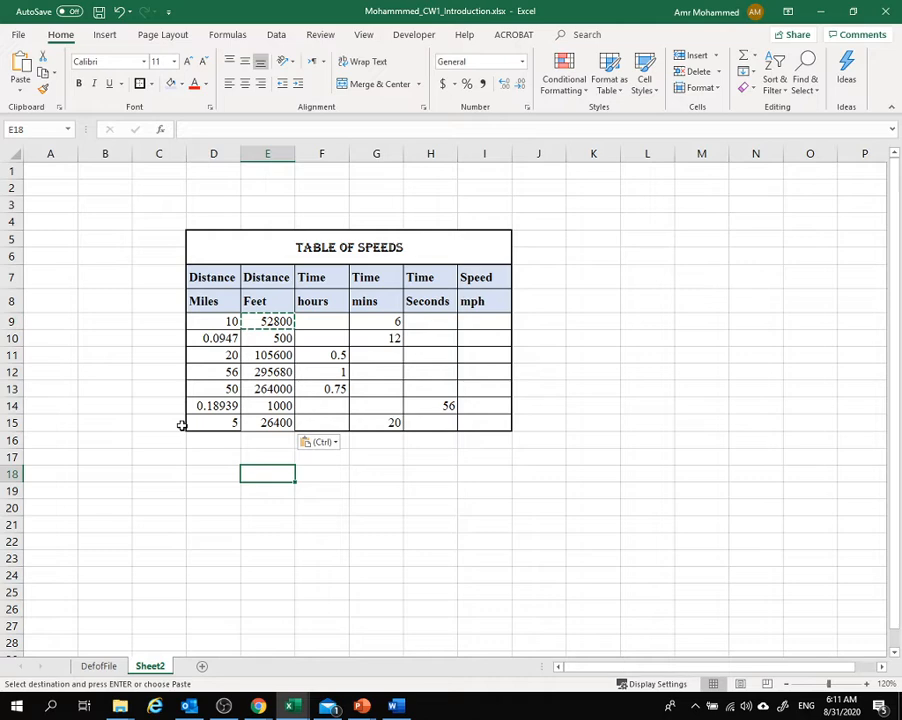
# Total the Distance Miles column in D16 with an AutoSum of D9:D15
pyautogui.click(224, 438)
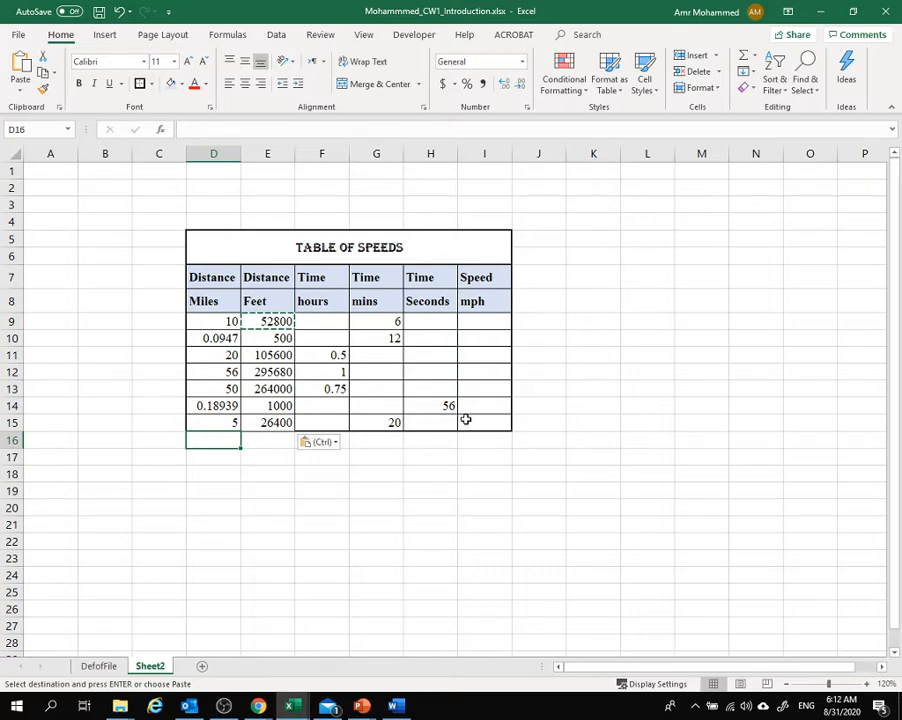
pyautogui.click(743, 60)
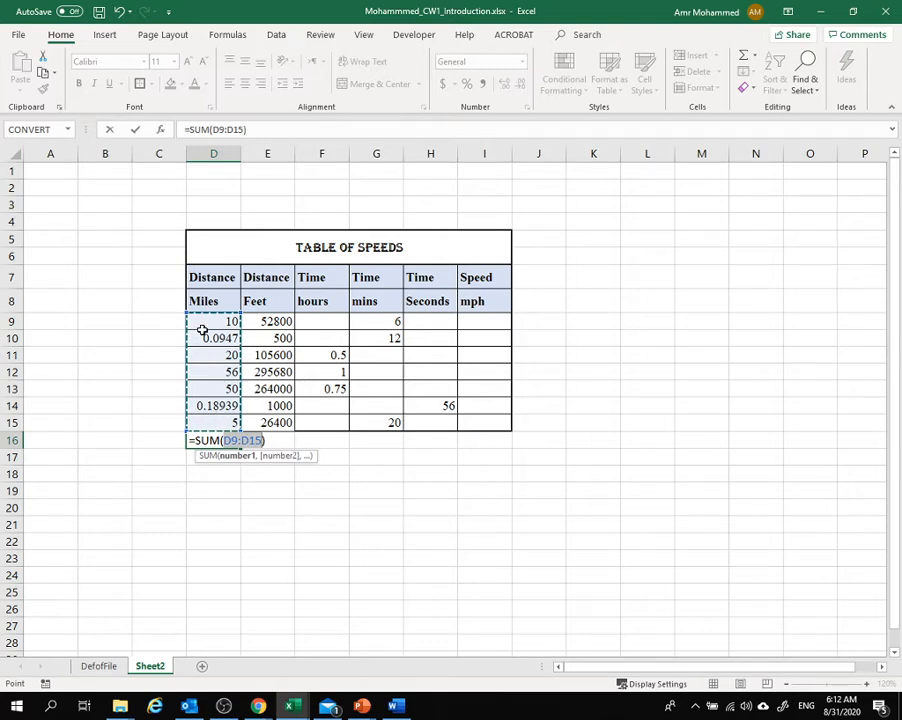
pyautogui.moveTo(394, 320); pyautogui.dragTo(376, 428)
pyautogui.moveTo(219, 320); pyautogui.dragTo(191, 423)
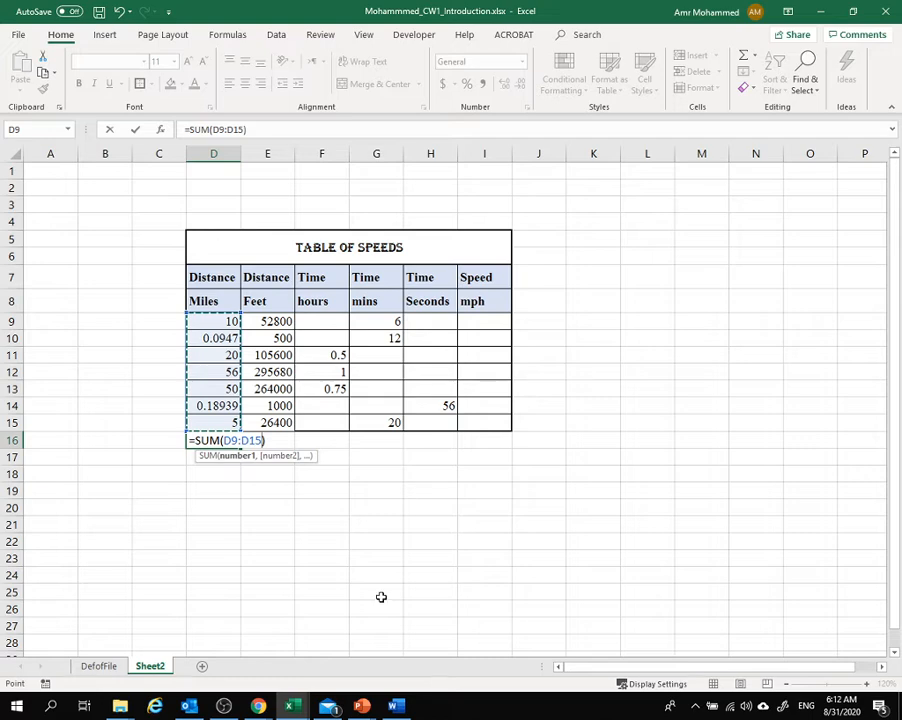
pyautogui.press('Return')
pyautogui.click(254, 502)
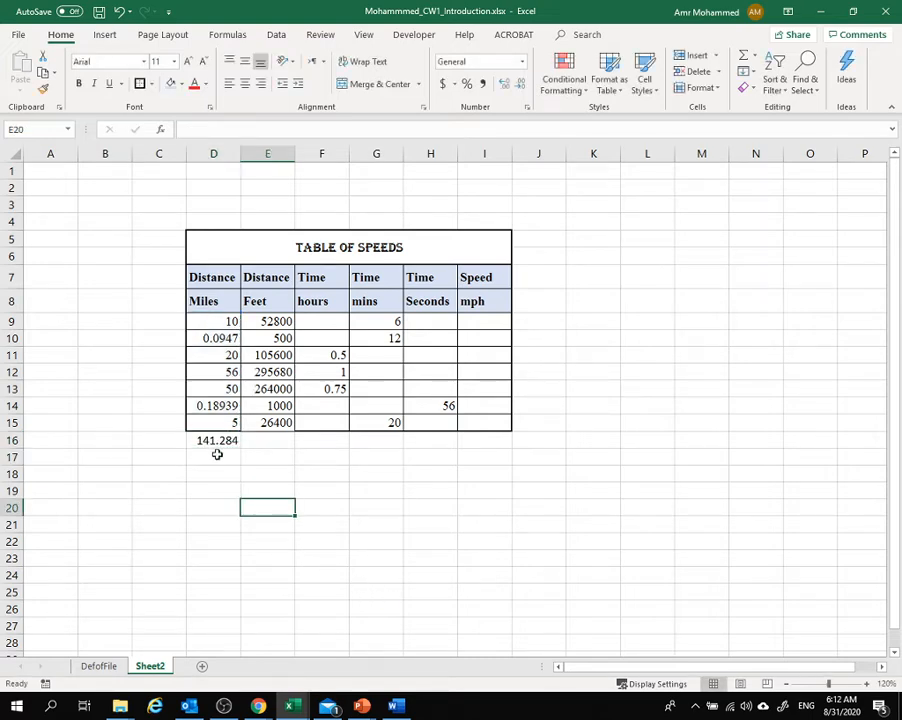
# Fill D16's SUM formula across the row to I16
pyautogui.click(212, 438)
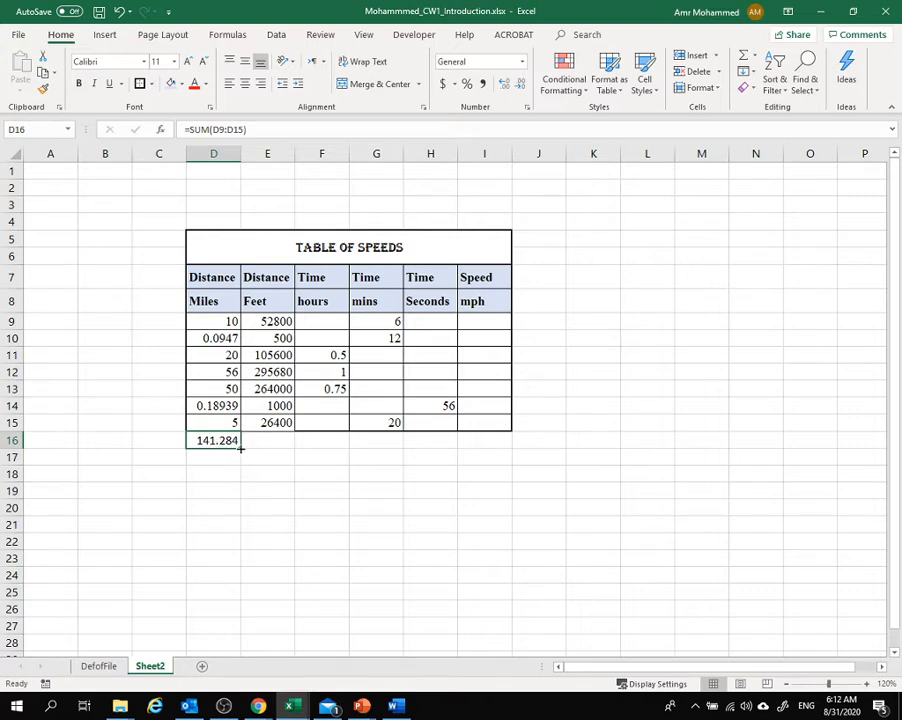
pyautogui.moveTo(240, 449); pyautogui.dragTo(511, 446)
pyautogui.click(394, 505)
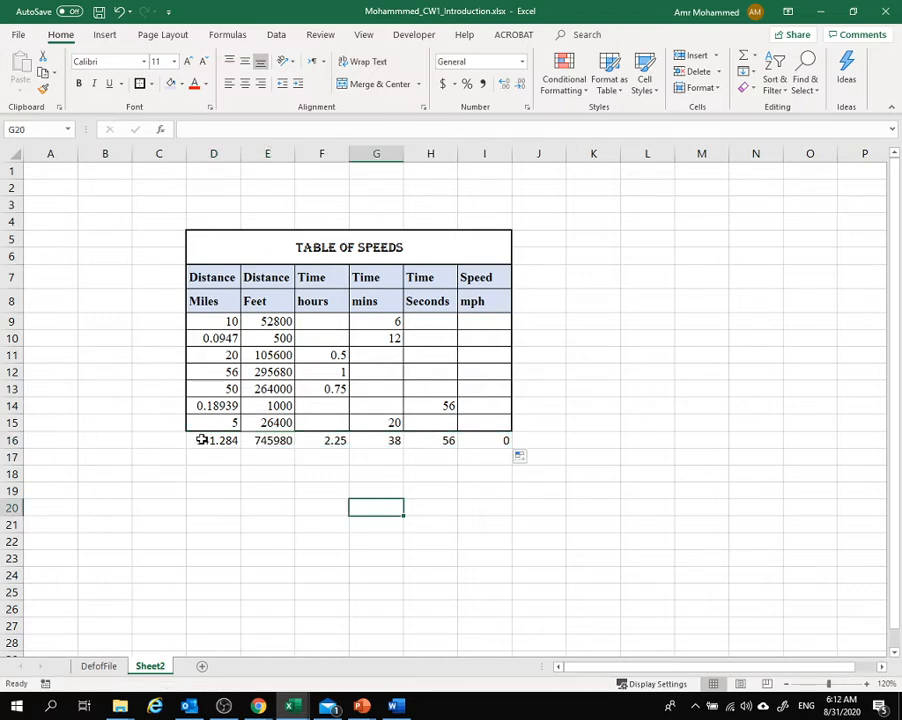
# Shade the totals row D16:I16 with the standard light green fill colour
pyautogui.moveTo(199, 443); pyautogui.dragTo(461, 440)
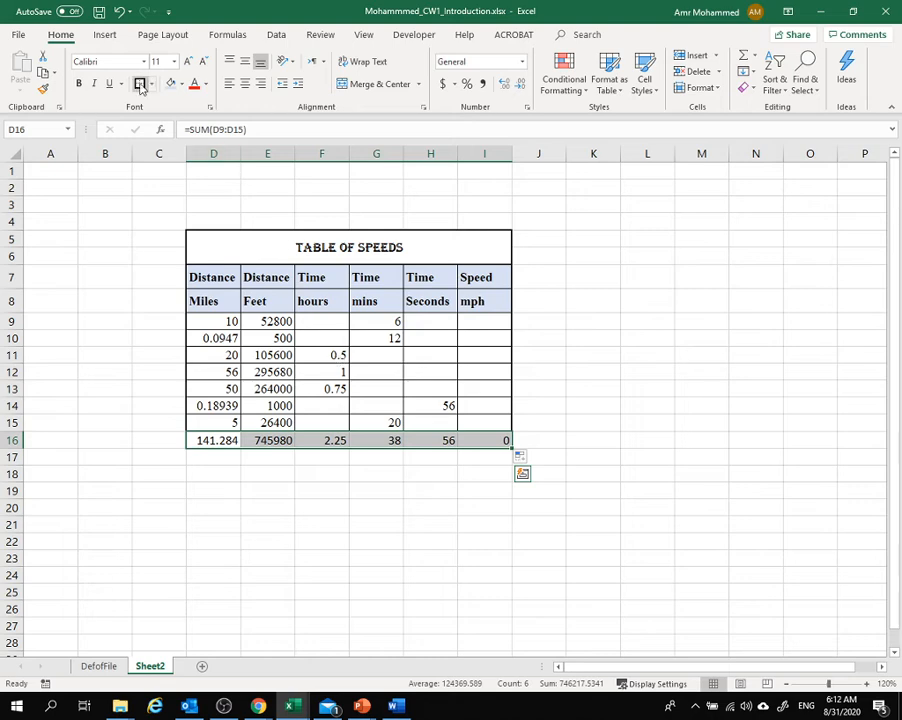
pyautogui.click(184, 84)
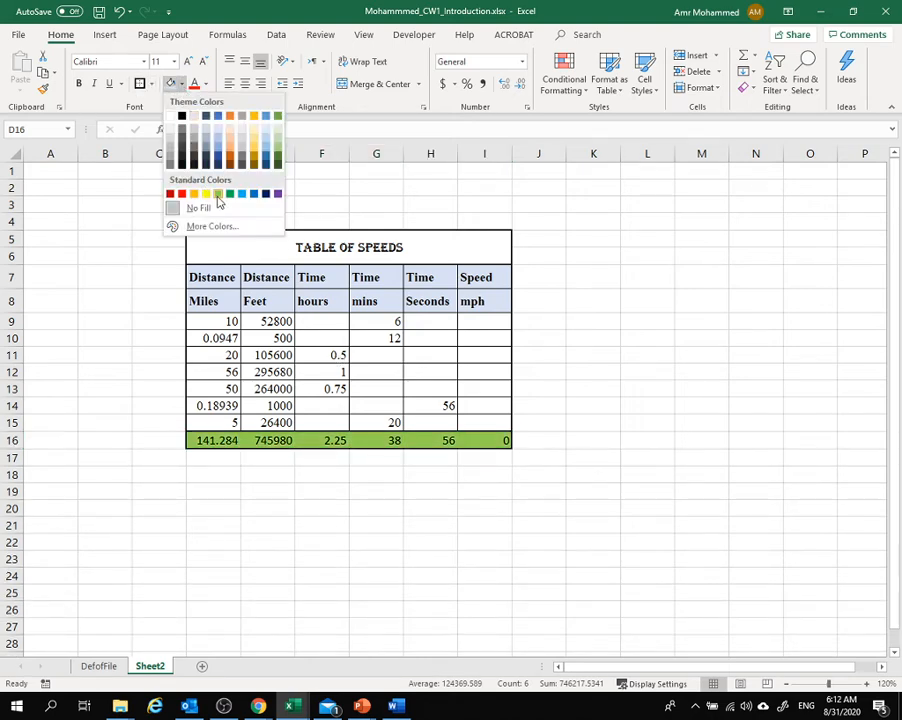
pyautogui.click(216, 193)
pyautogui.click(321, 592)
# Label the totals row by entering "Sums" in C16
pyautogui.click(151, 439)
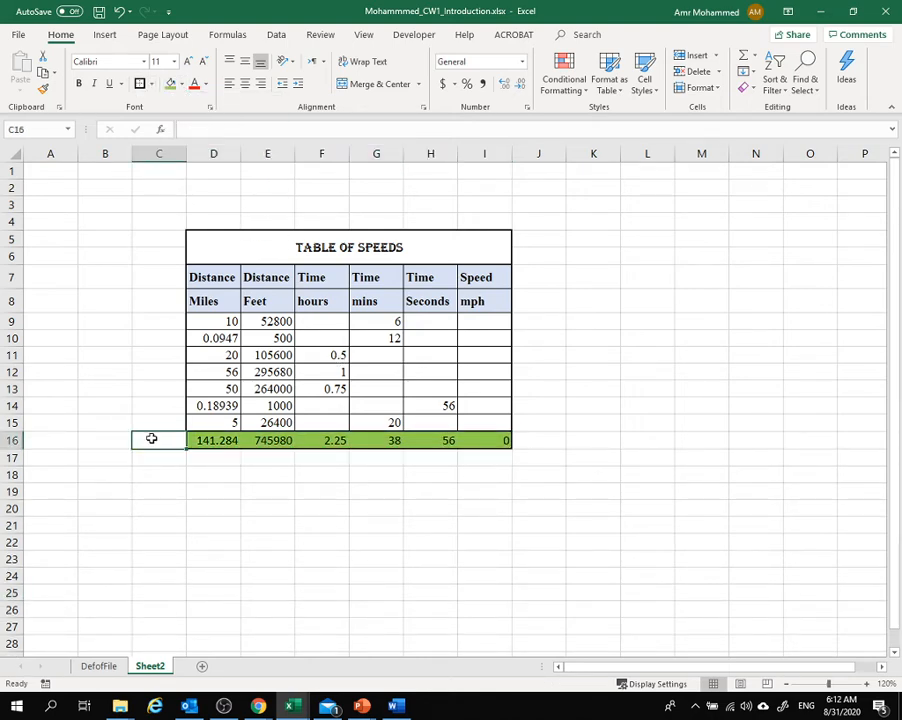
pyautogui.write('Su')
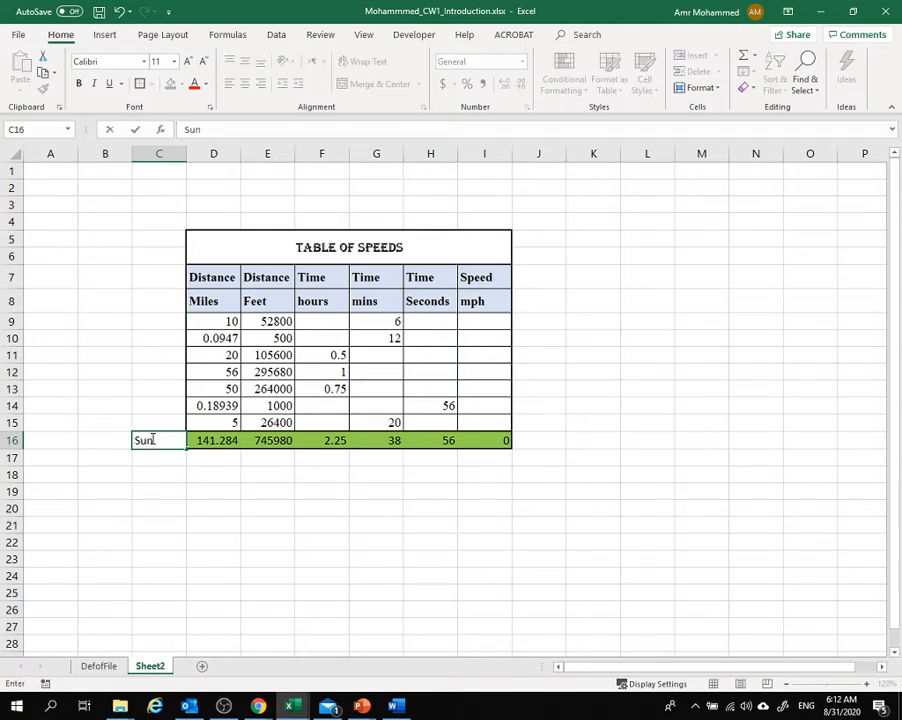
pyautogui.write('ms')
pyautogui.click(193, 530)
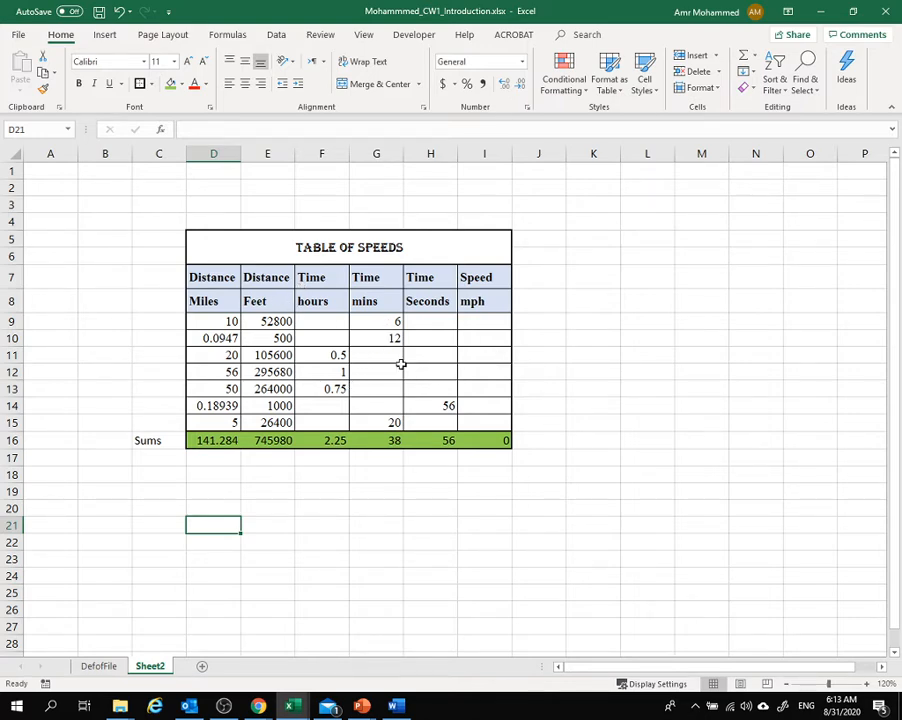
# Convert row 9's minutes to hours by entering =G9/60 in F9
pyautogui.click(326, 321)
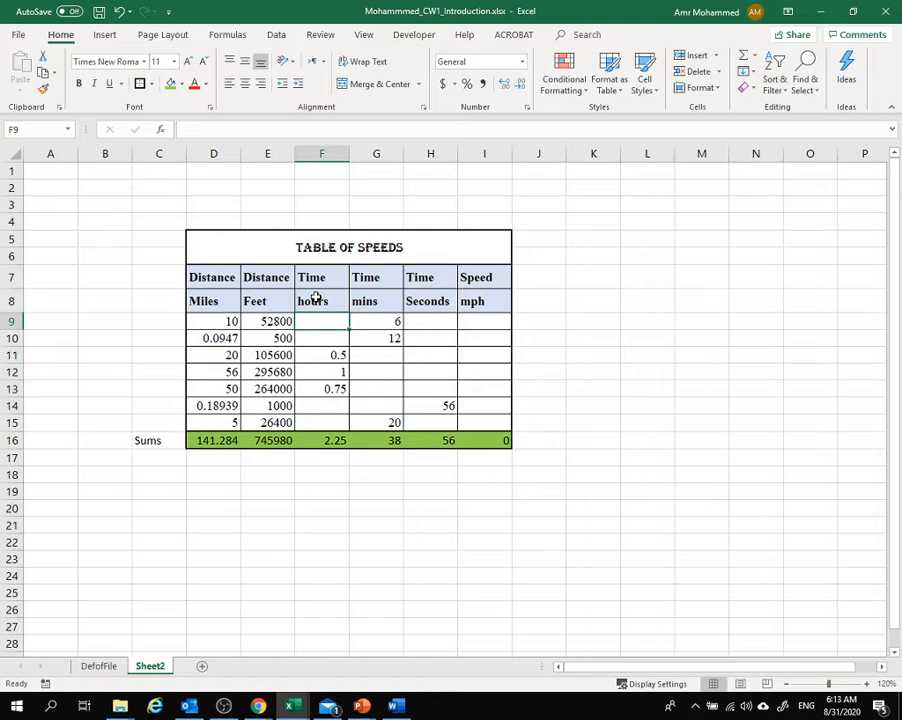
pyautogui.write('=')
pyautogui.click(372, 322)
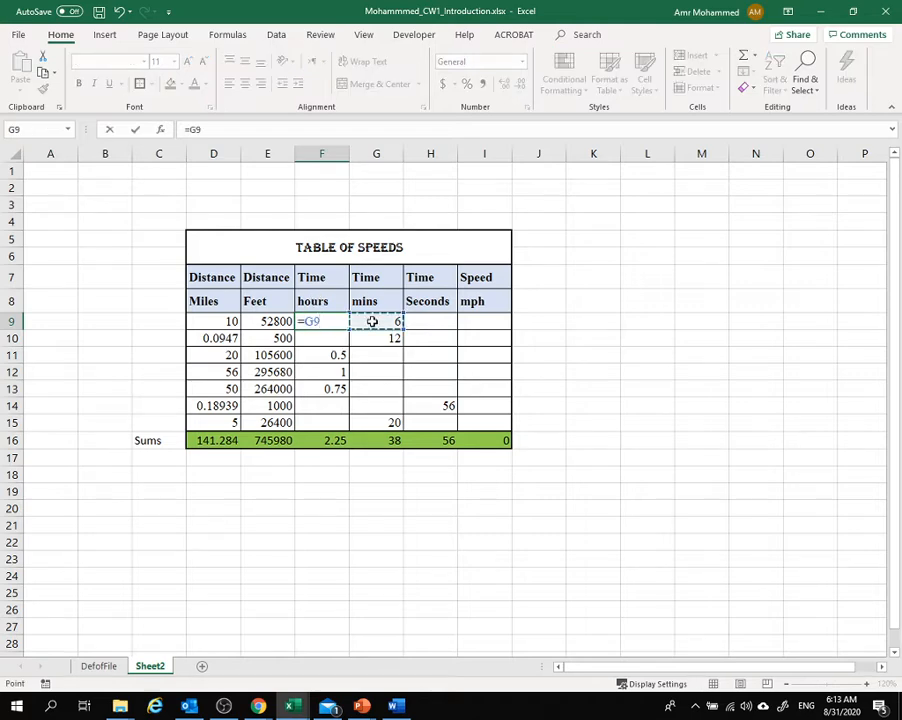
pyautogui.write('/60')
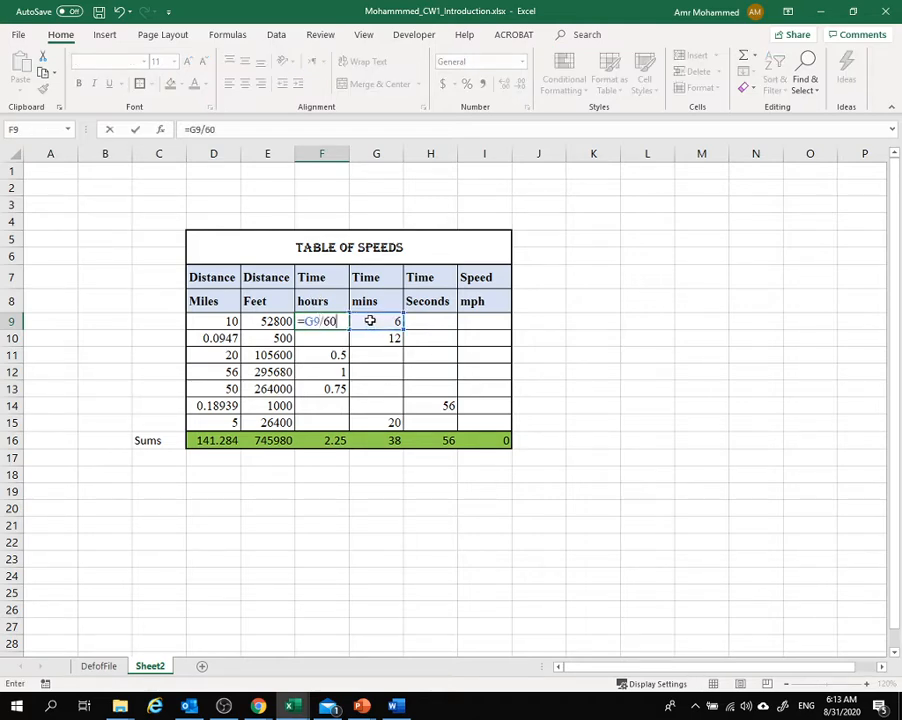
pyautogui.press('Return')
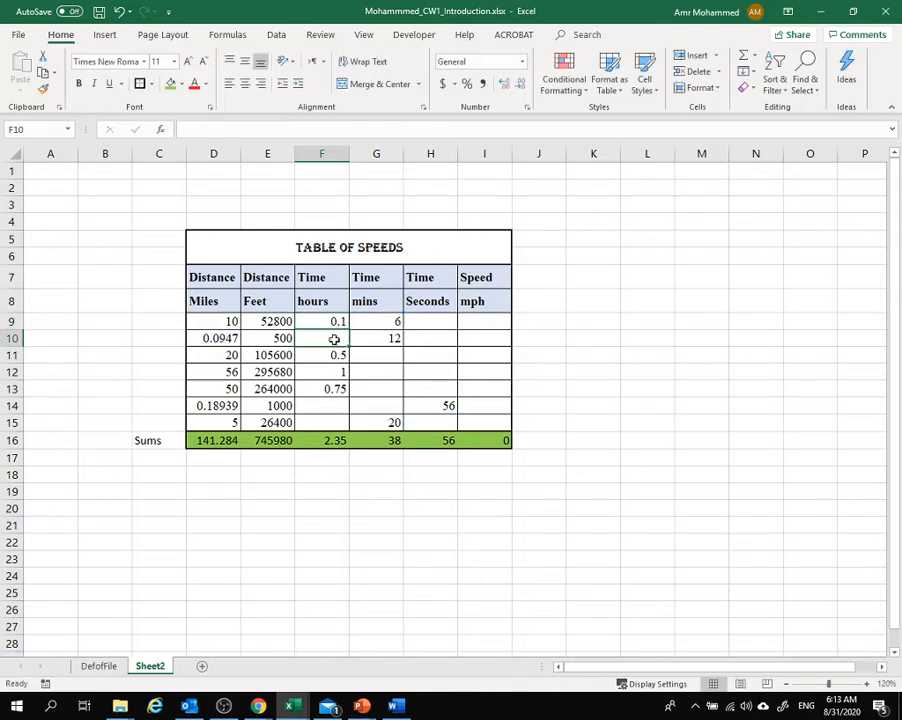
# Start a CONVERT formula in the Time hours cell F10 with G10 as its number argument
pyautogui.write('=com')
pyautogui.press('BackSpace')
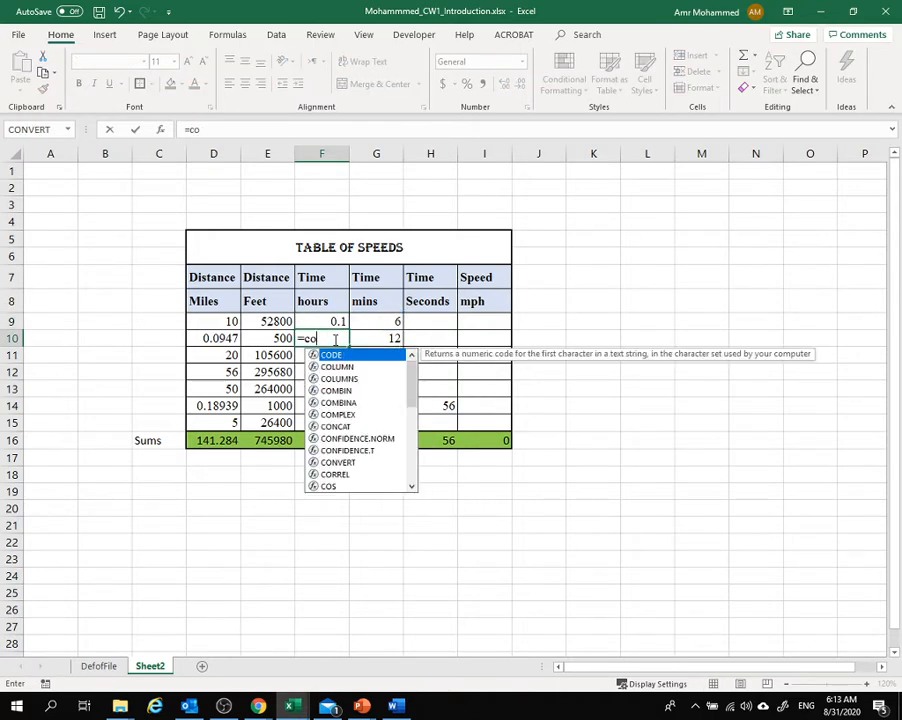
pyautogui.write('n')
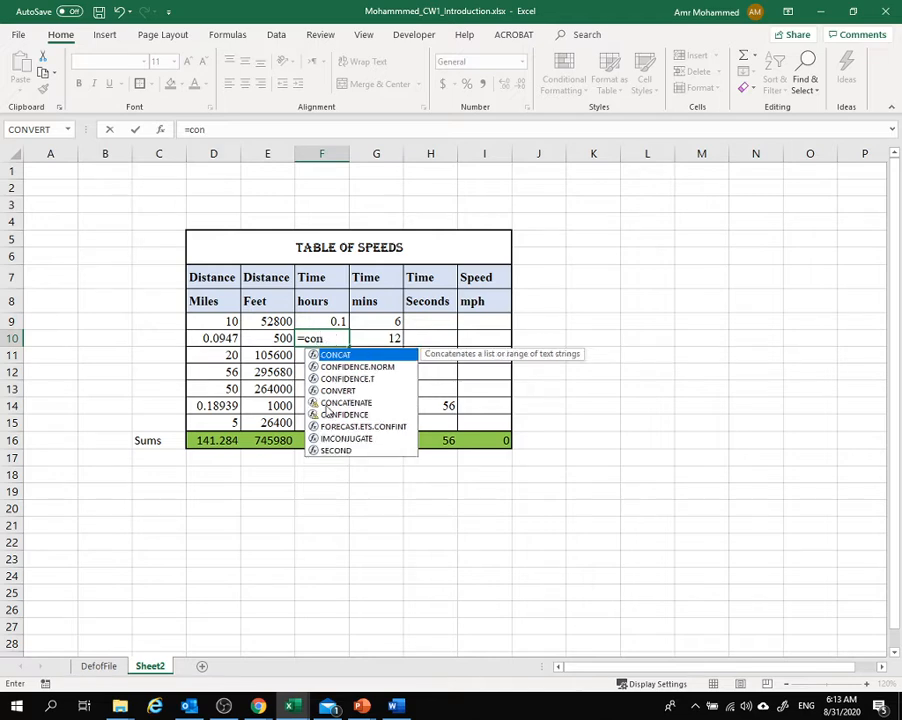
pyautogui.doubleClick(327, 388)
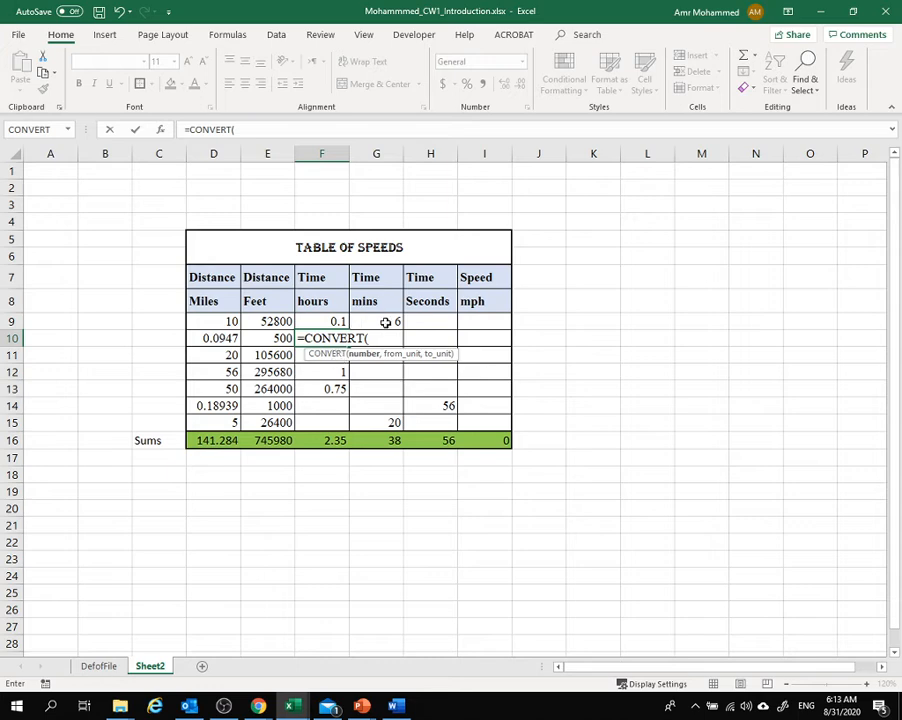
pyautogui.press('Right')
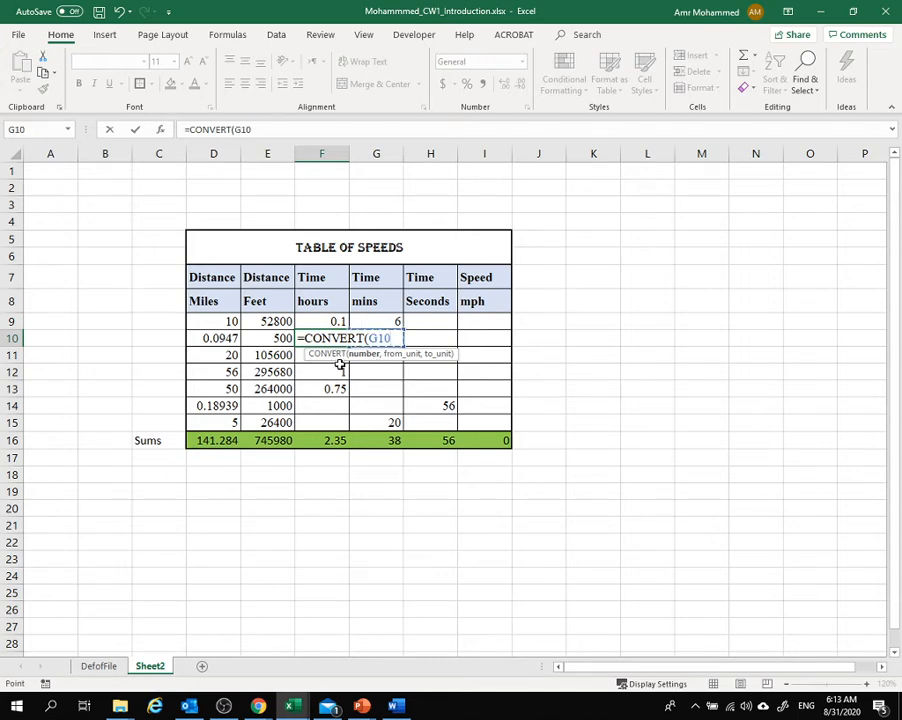
# Set F10's CONVERT units from "mn" to "hr" and complete the formula
pyautogui.write(',')
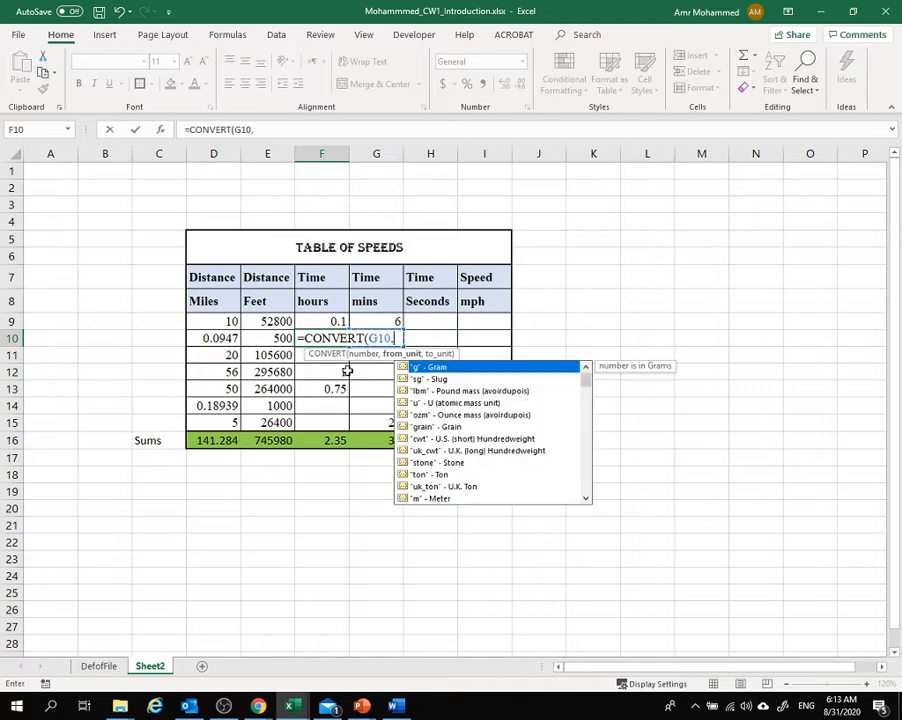
pyautogui.scroll(-5, 518, 447)
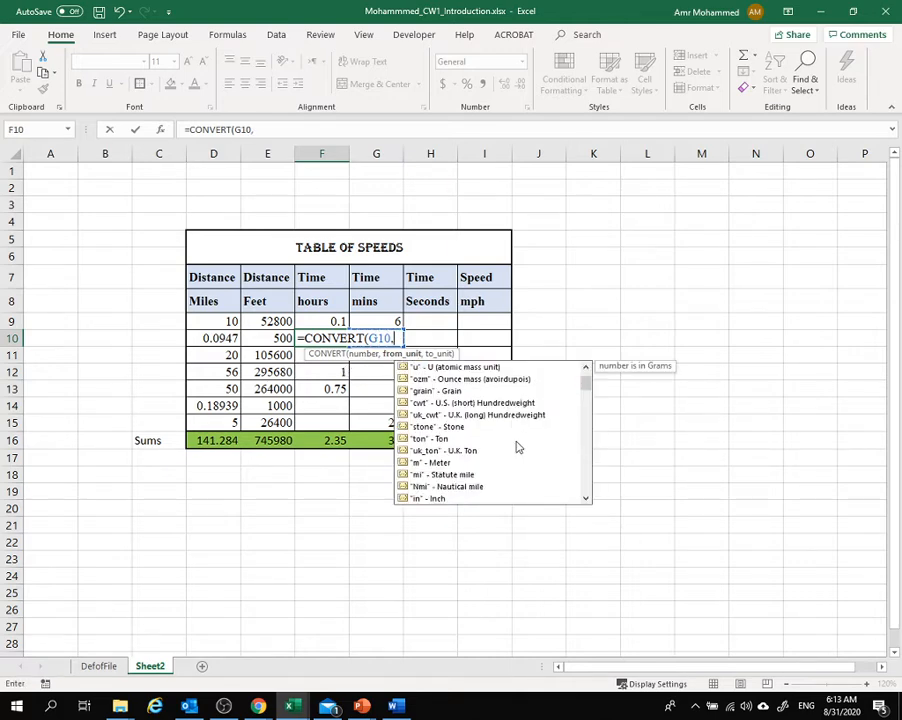
pyautogui.scroll(-2, 518, 447)
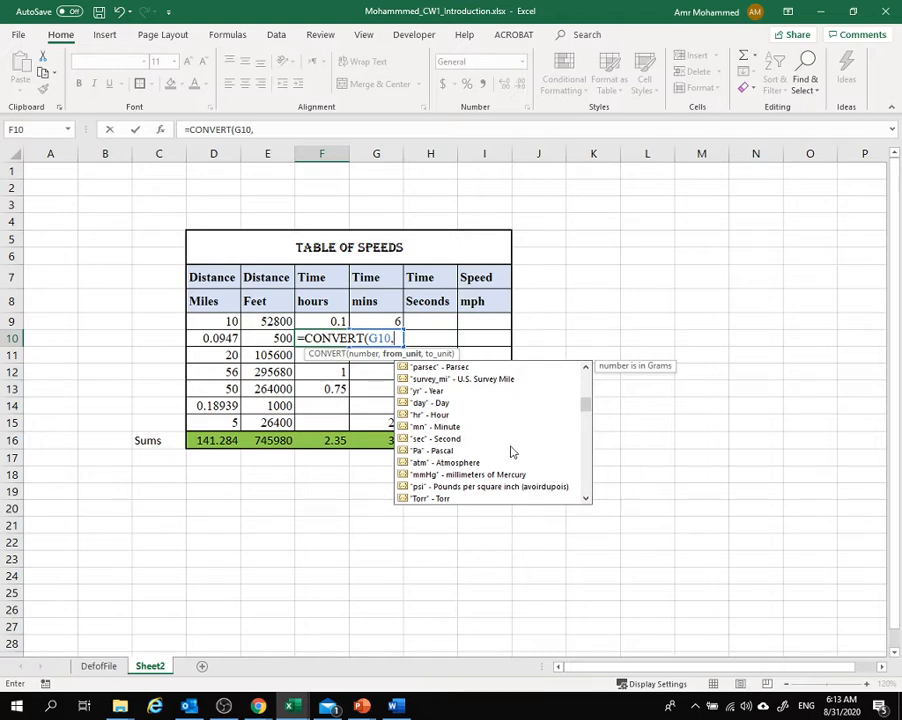
pyautogui.click(443, 427)
pyautogui.doubleClick(443, 427)
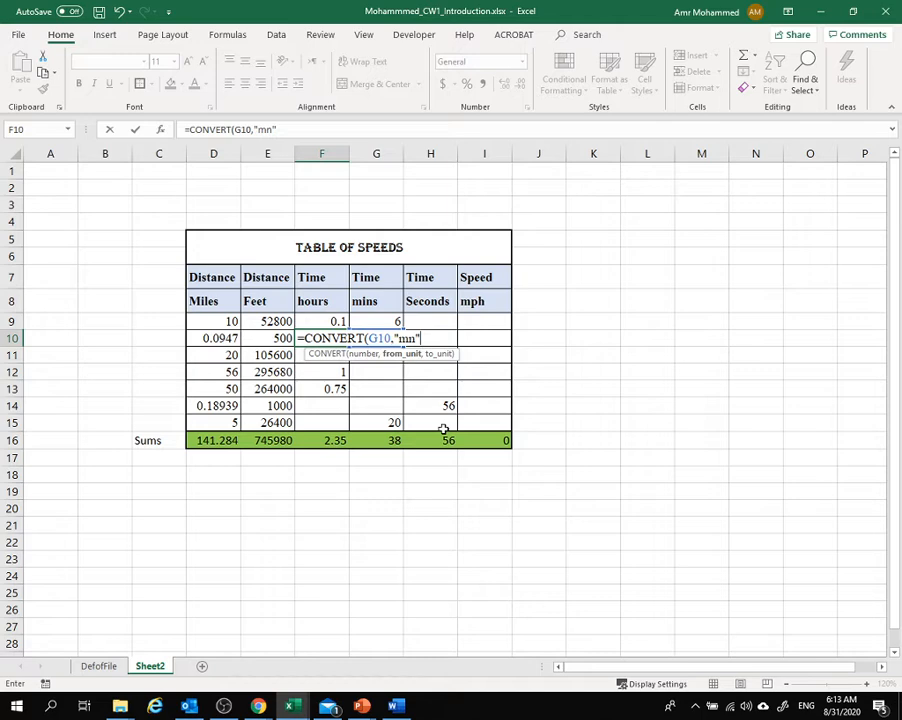
pyautogui.write(',')
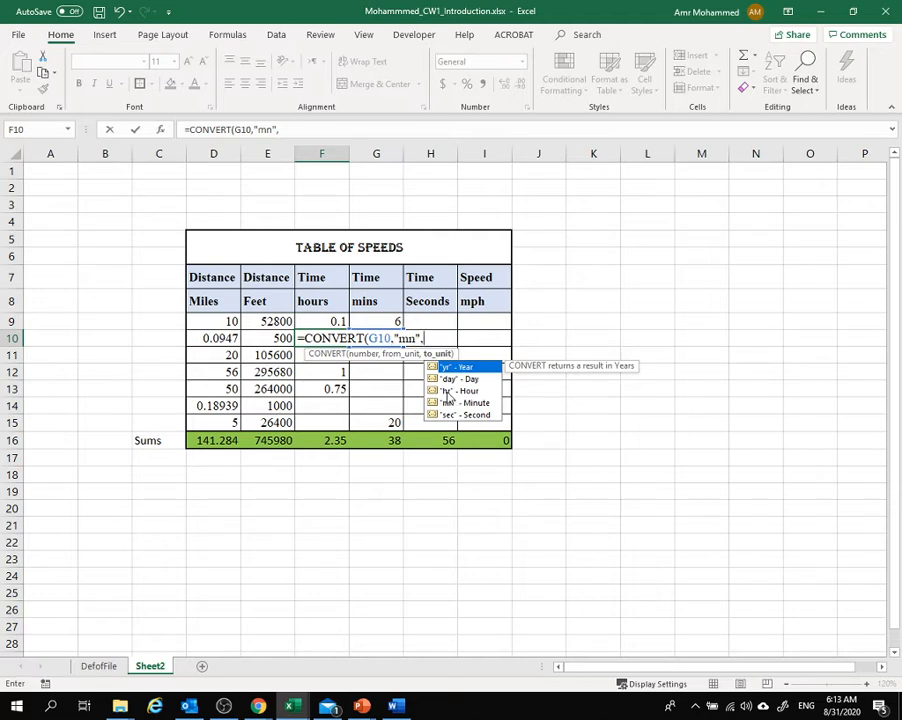
pyautogui.click(448, 393)
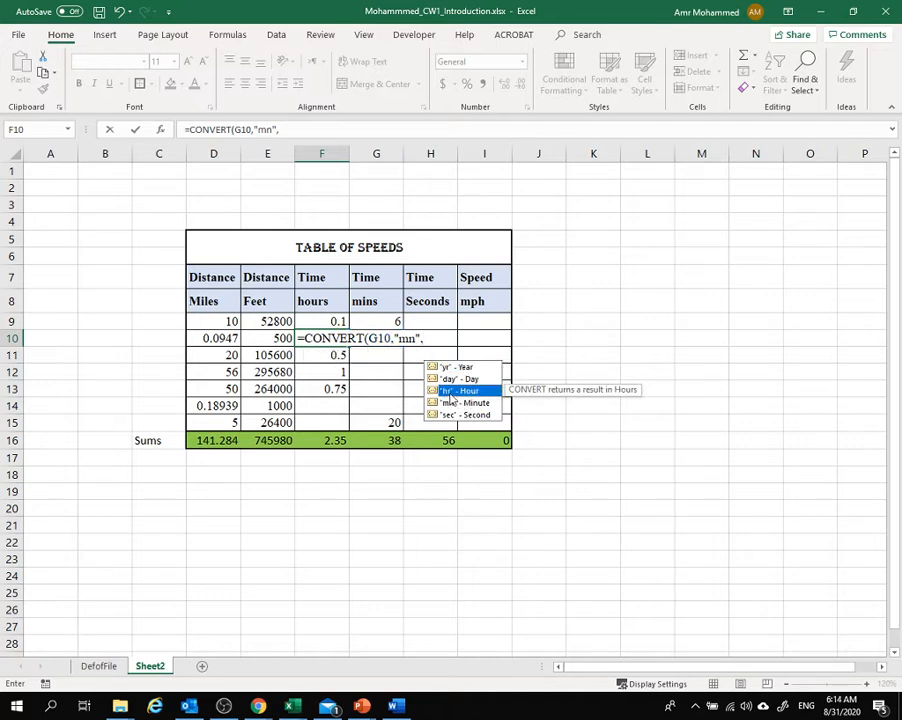
pyautogui.doubleClick(449, 392)
pyautogui.press('Return')
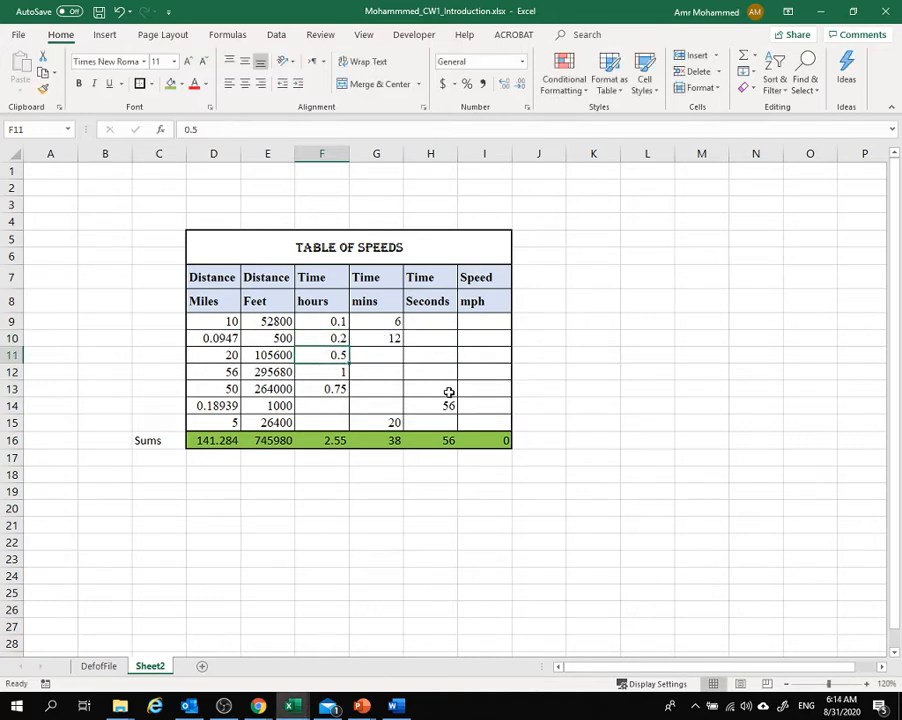
pyautogui.click(318, 338)
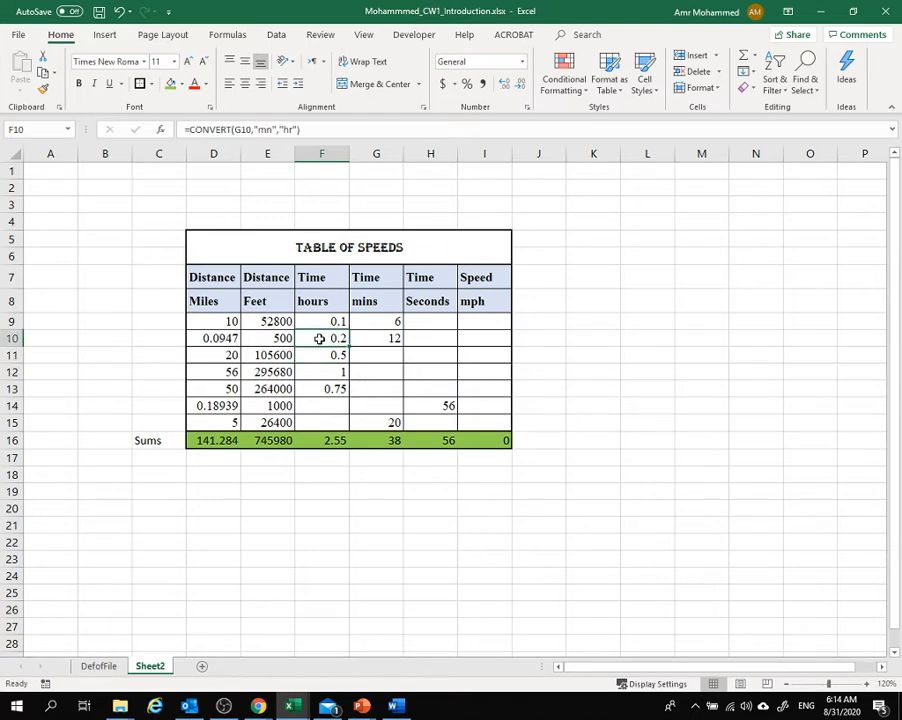
# Copy F10's minutes-to-hours CONVERT formula into the Time hours cells F14:F15
pyautogui.hotkey('ctrl', 'c')
pyautogui.moveTo(328, 404); pyautogui.dragTo(332, 423)
pyautogui.hotkey('ctrl', 'v')
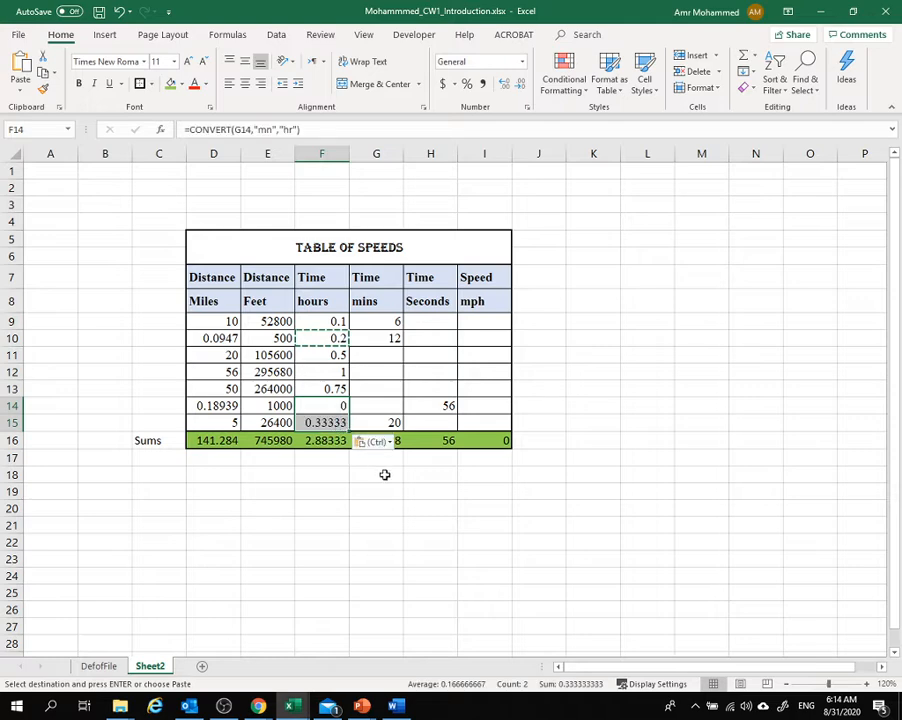
pyautogui.click(398, 505)
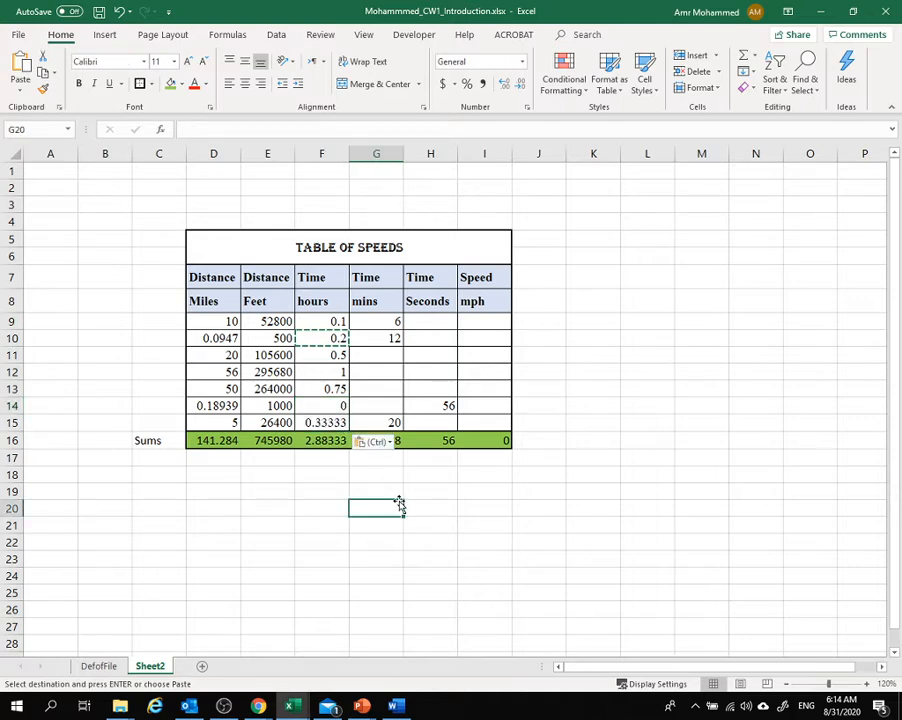
# Start a CONVERT formula in the Time mins cell G11 with F11 as its number argument
pyautogui.click(382, 354)
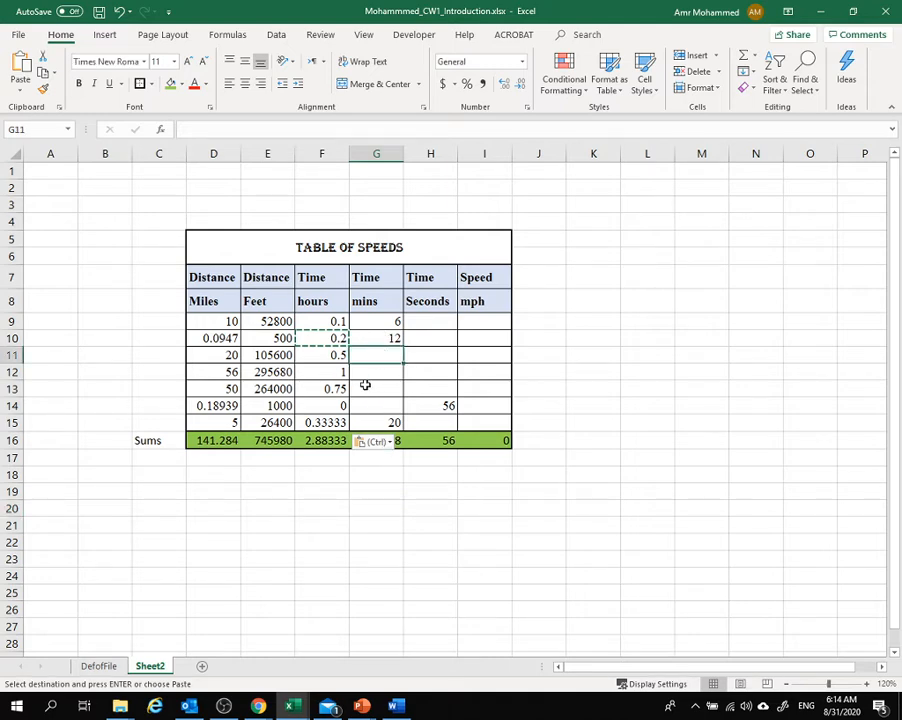
pyautogui.write('=comn')
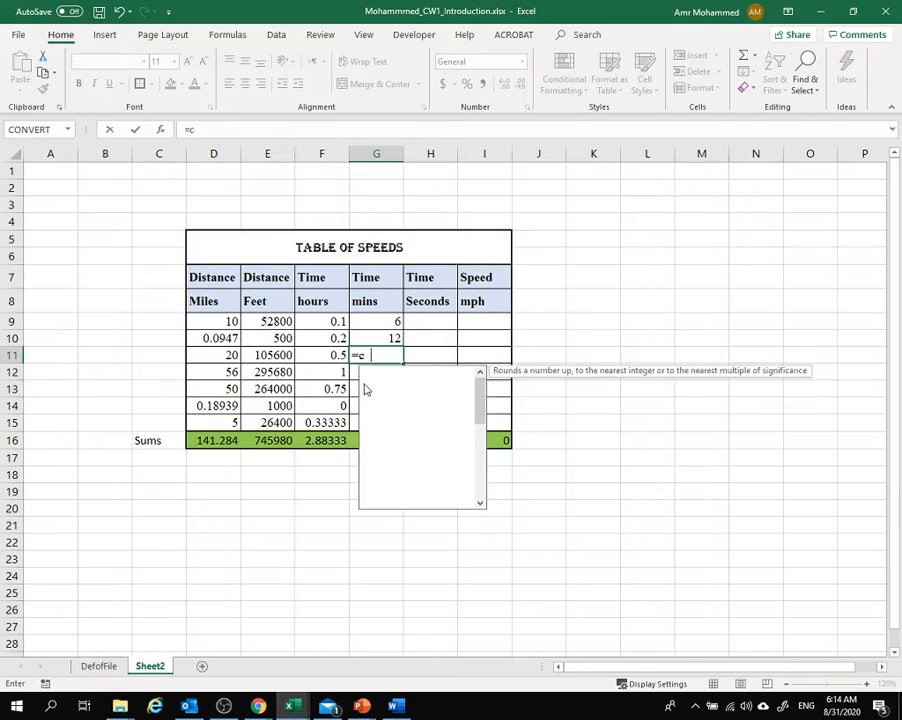
pyautogui.press('BackSpace')
pyautogui.press('BackSpace')
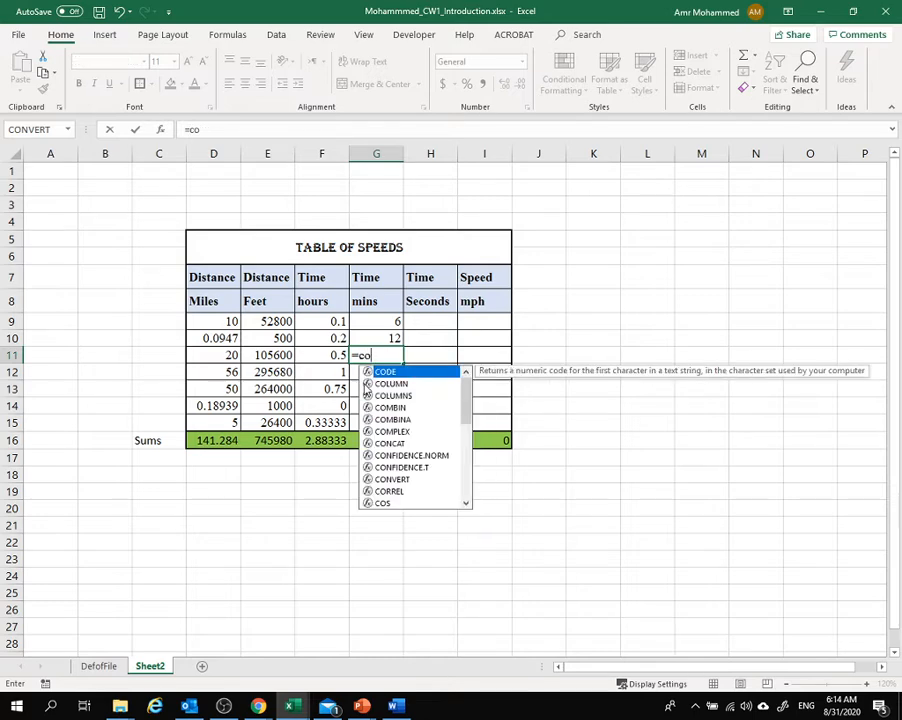
pyautogui.write('n')
pyautogui.doubleClick(372, 406)
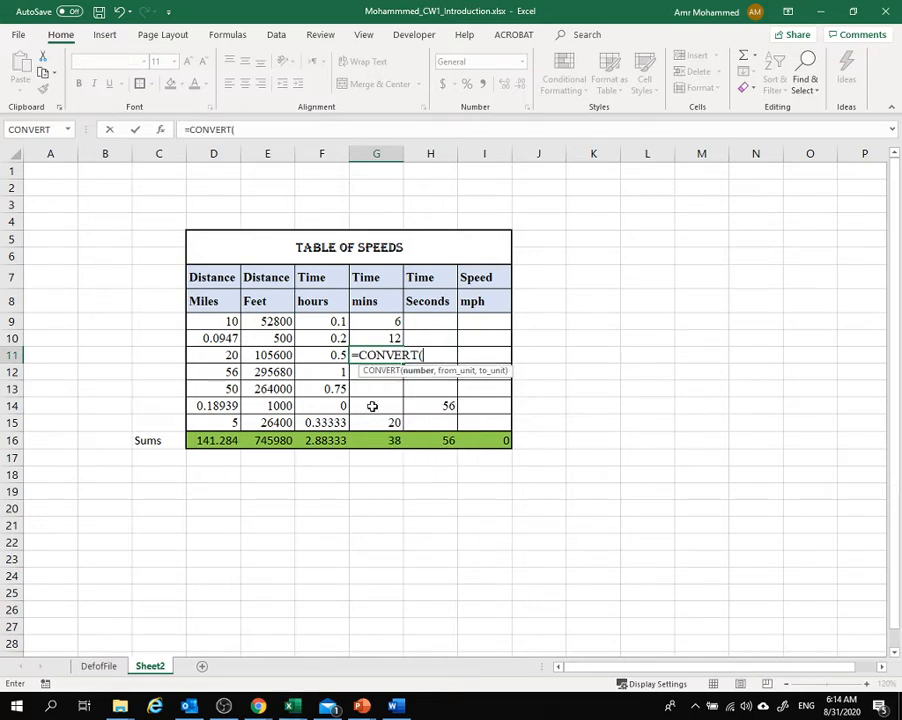
pyautogui.click(317, 357)
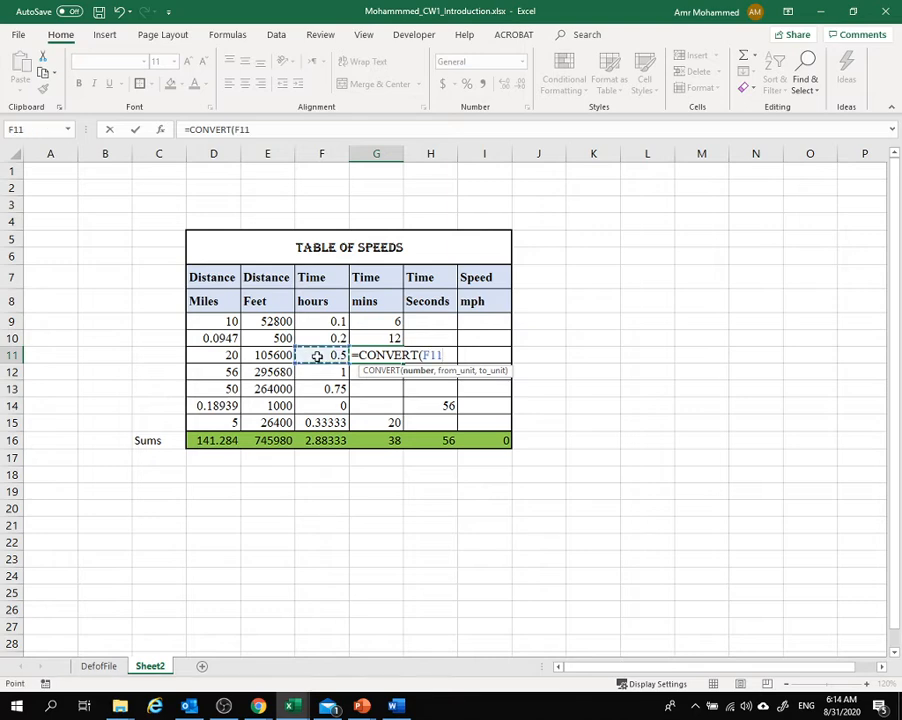
pyautogui.write(',')
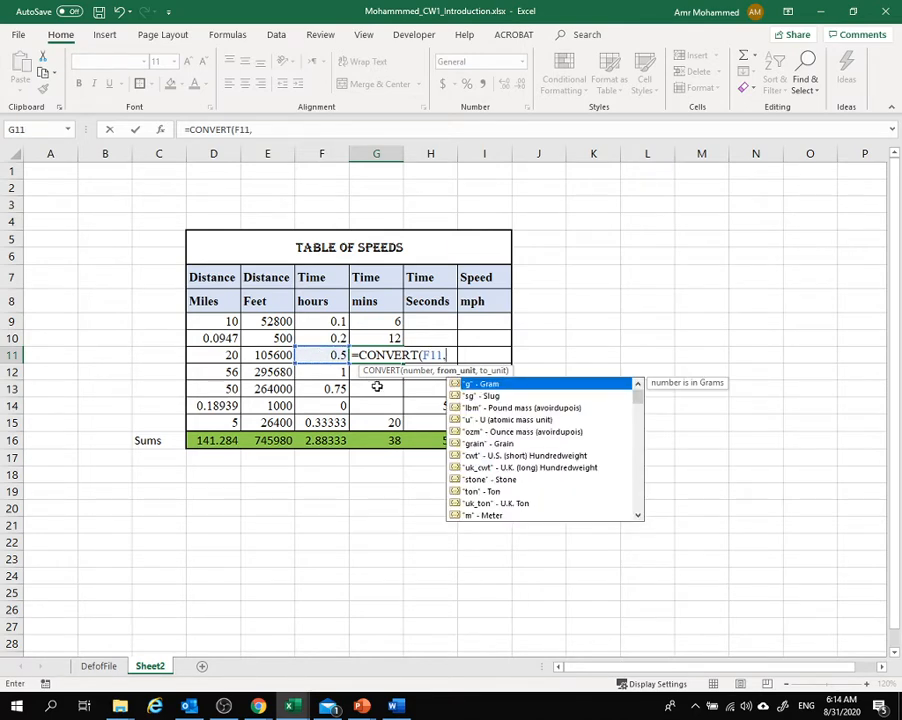
# Set G11's CONVERT units from "hr" to "mn" and complete the formula
pyautogui.scroll(-3, 517, 487)
pyautogui.scroll(-5, 517, 489)
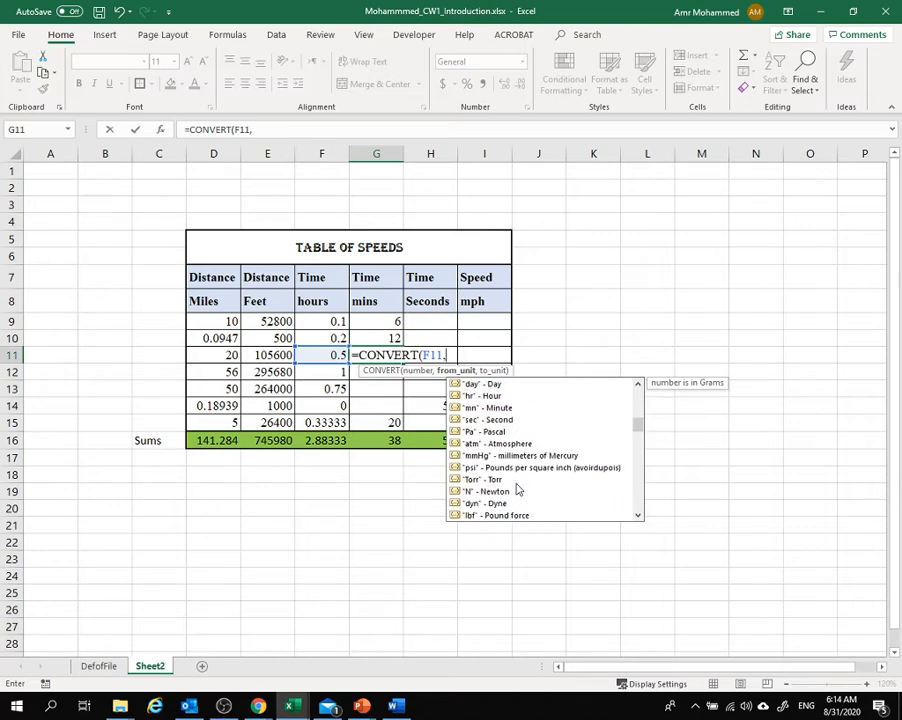
pyautogui.doubleClick(470, 395)
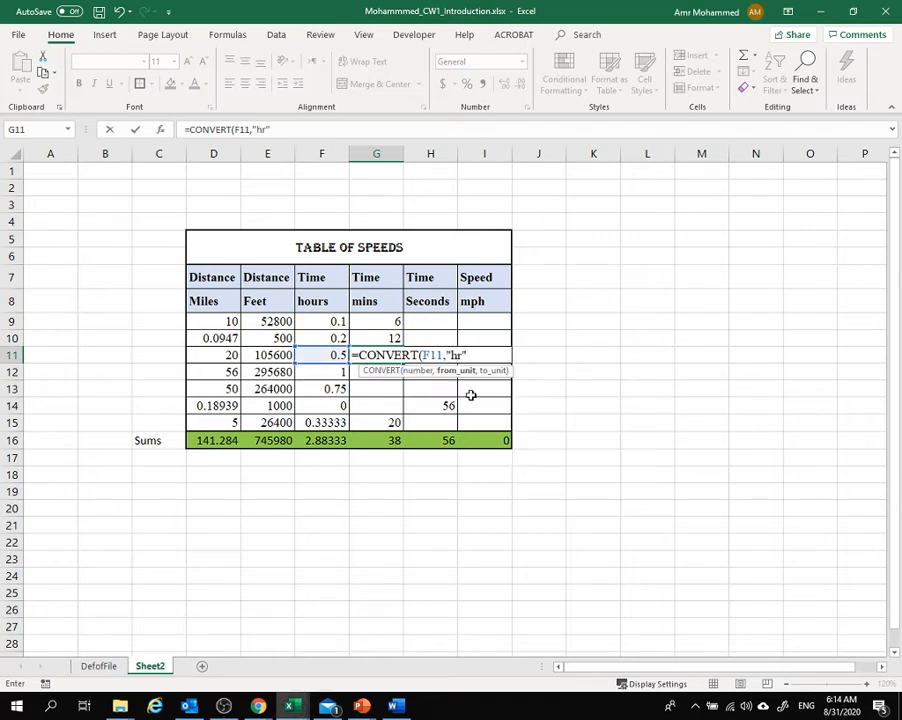
pyautogui.write(',')
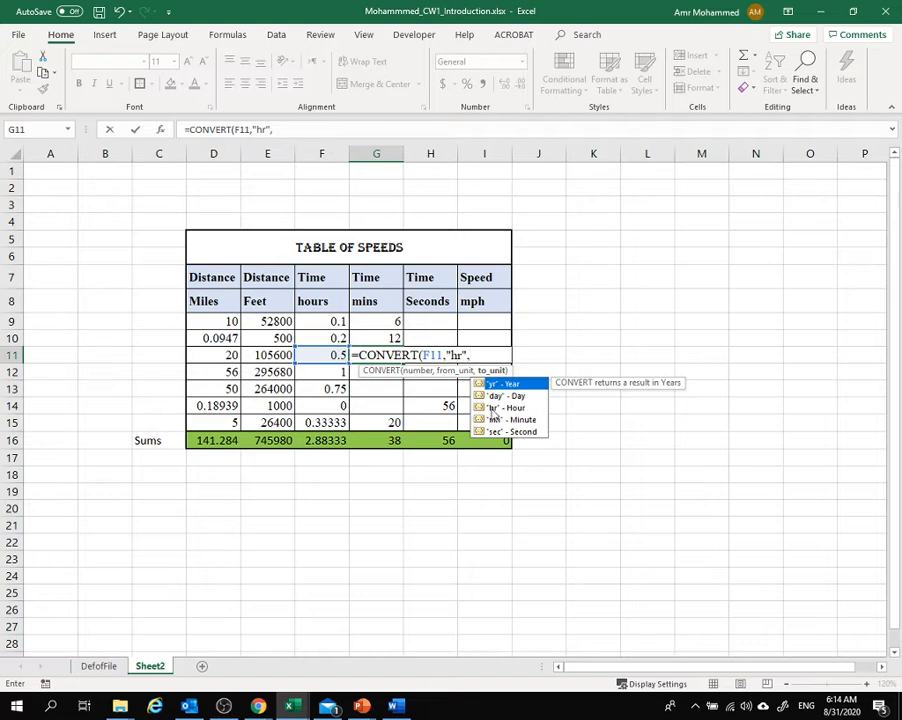
pyautogui.click(493, 420)
pyautogui.doubleClick(493, 420)
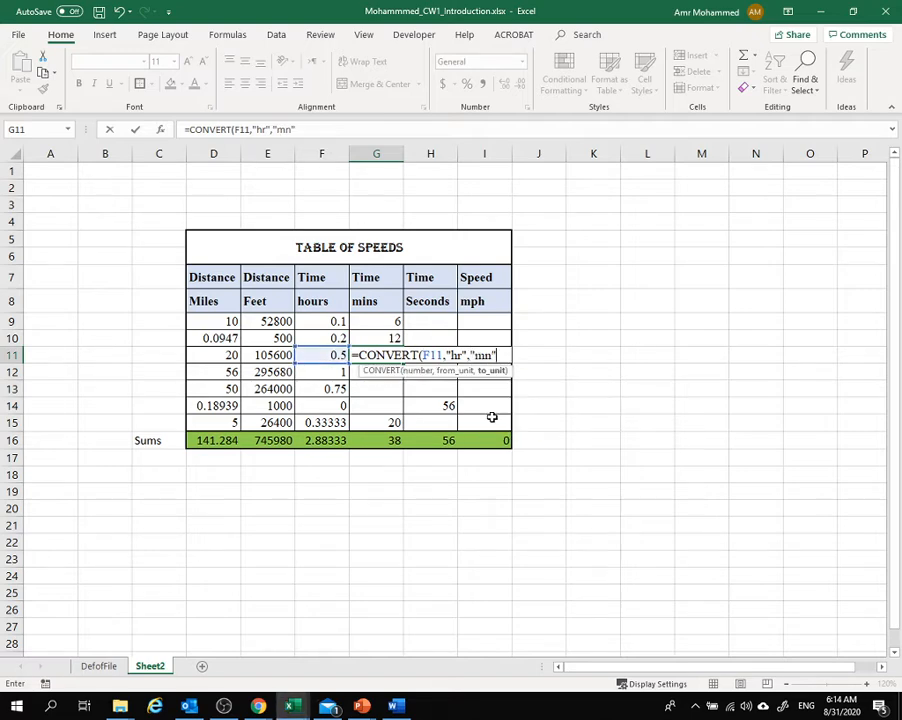
pyautogui.write(')')
pyautogui.press('Return')
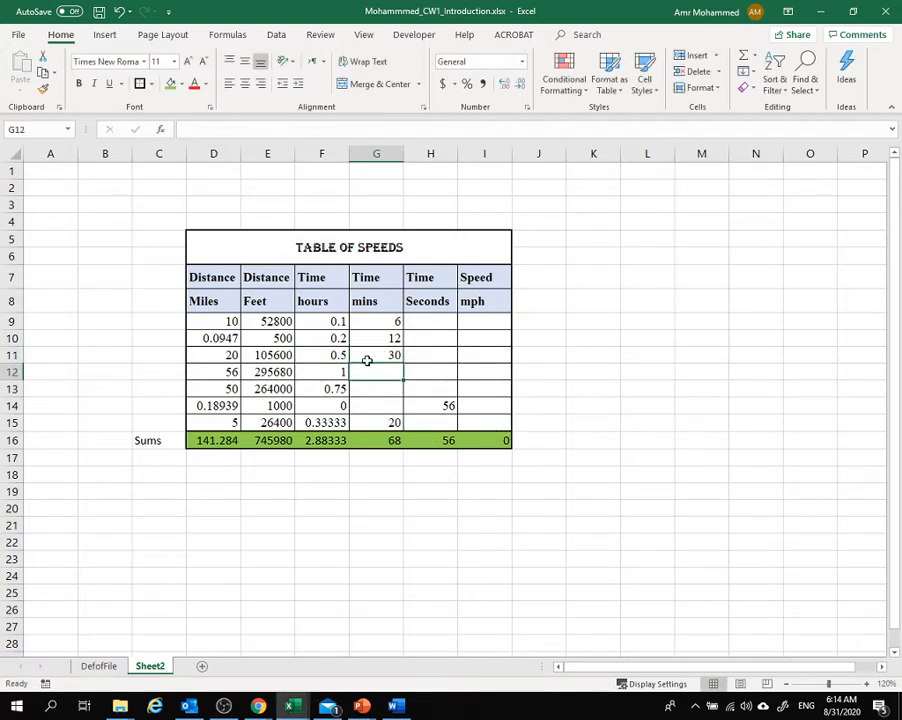
# Try to fill G11's hours-to-minutes formula down through G14
pyautogui.click(366, 354)
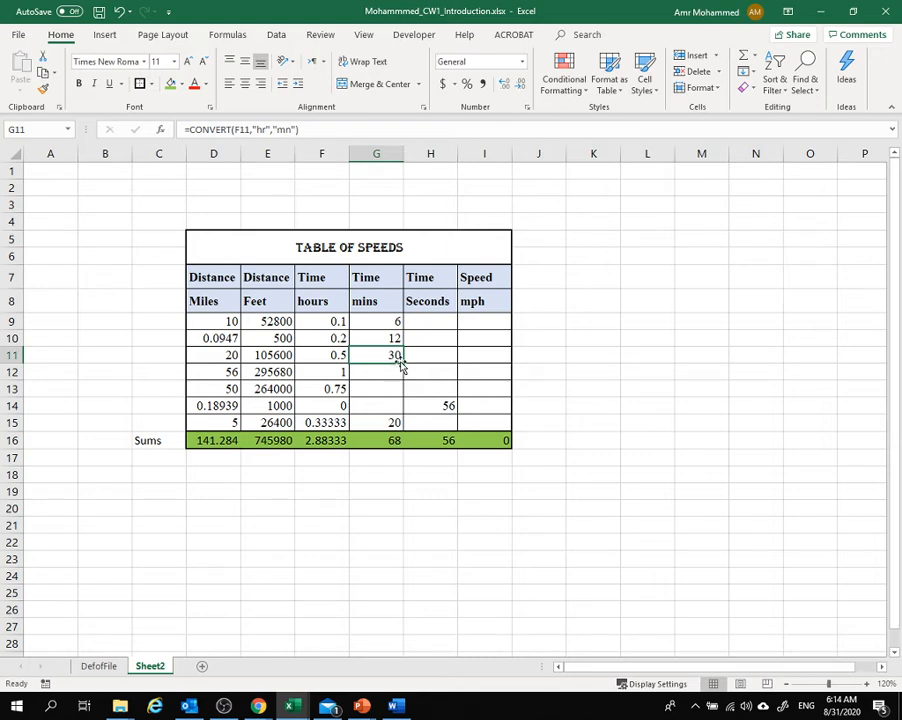
pyautogui.moveTo(402, 364); pyautogui.dragTo(401, 406)
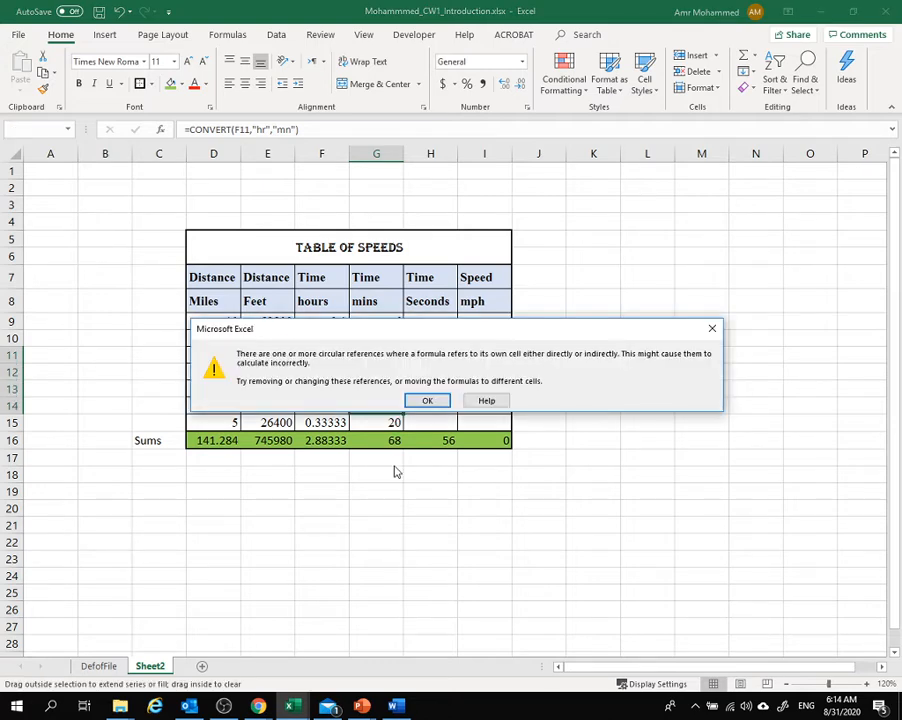
pyautogui.click(425, 400)
pyautogui.click(386, 510)
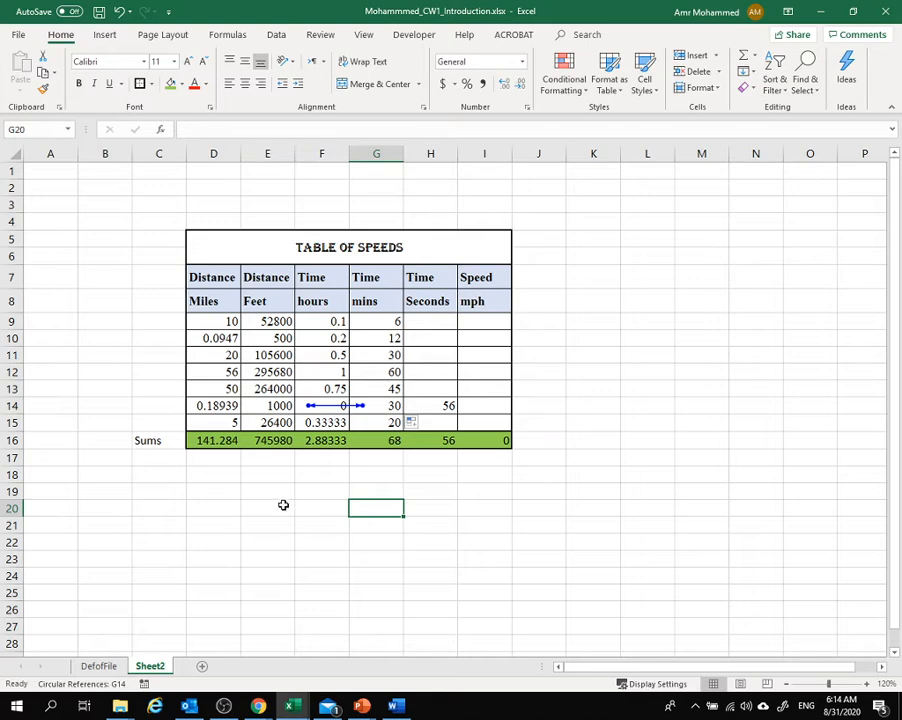
# Inspect the filled formula in G14 and undo the fill-down of the Time mins column
pyautogui.click(313, 486)
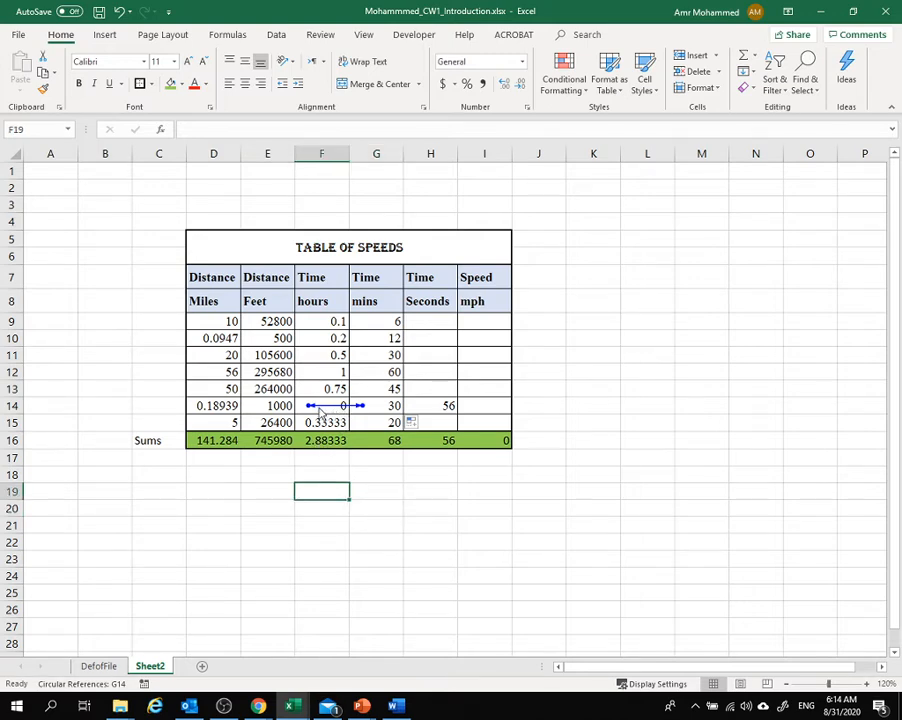
pyautogui.click(378, 404)
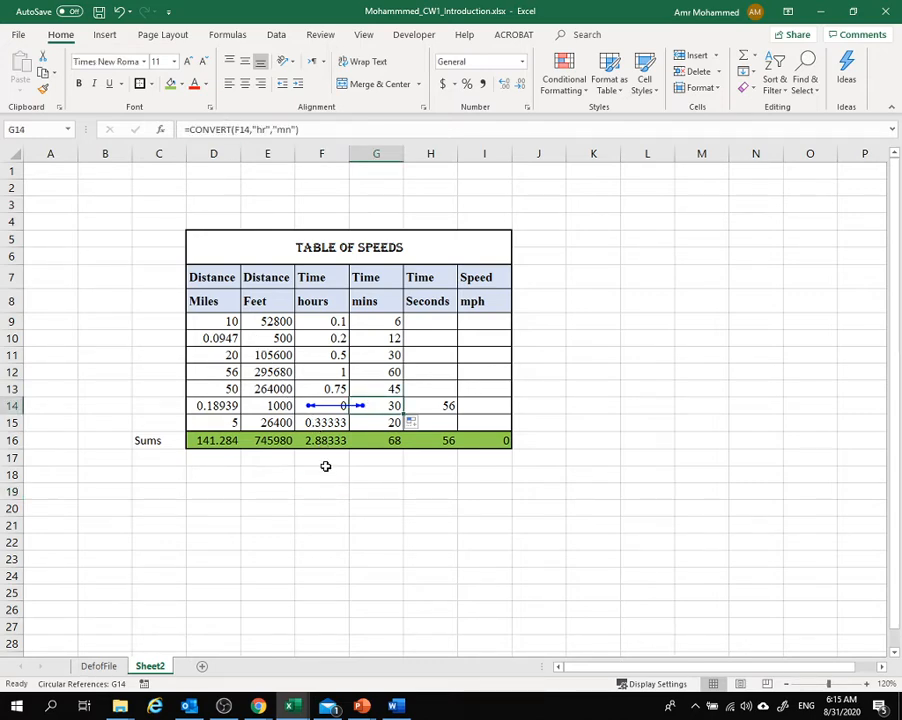
pyautogui.click(119, 11)
pyautogui.click(318, 489)
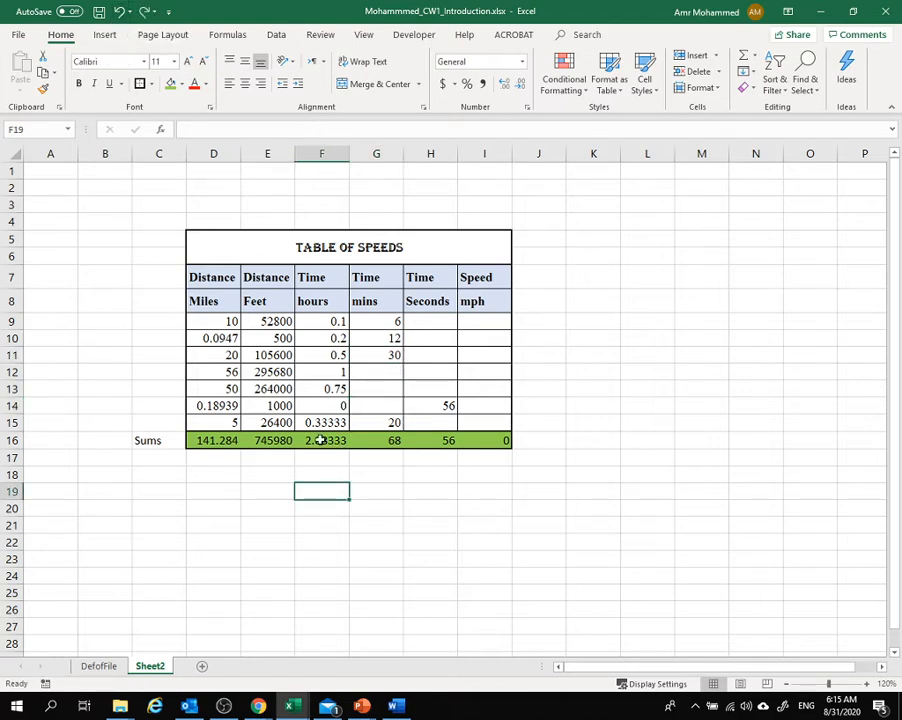
# Try the value 10 in F14, and undo both that entry and G11's CONVERT formula
pyautogui.click(323, 406)
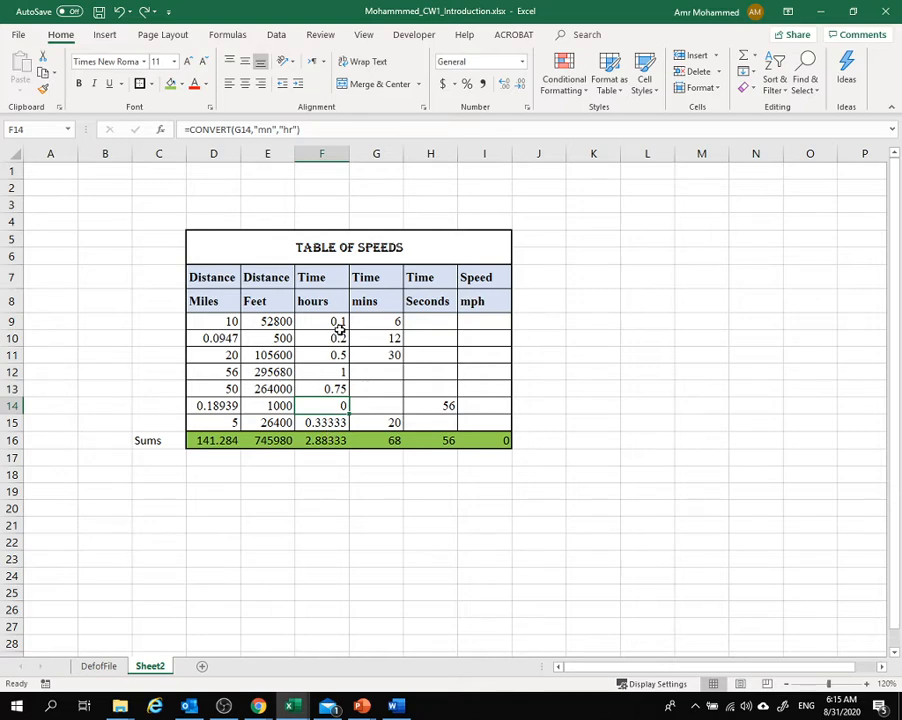
pyautogui.write('1')
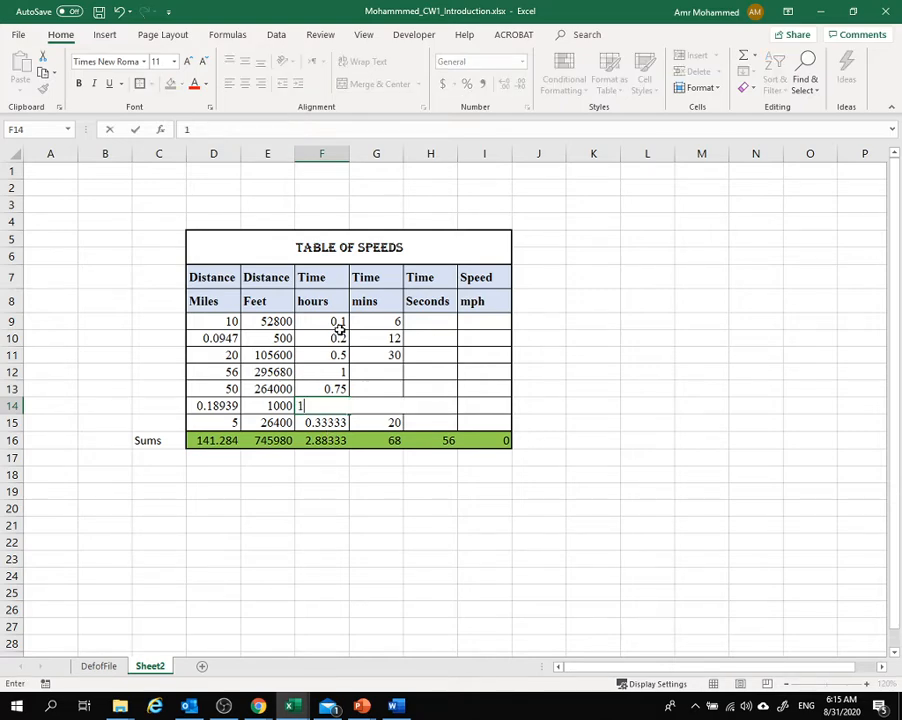
pyautogui.write('0')
pyautogui.press('Return')
pyautogui.click(330, 524)
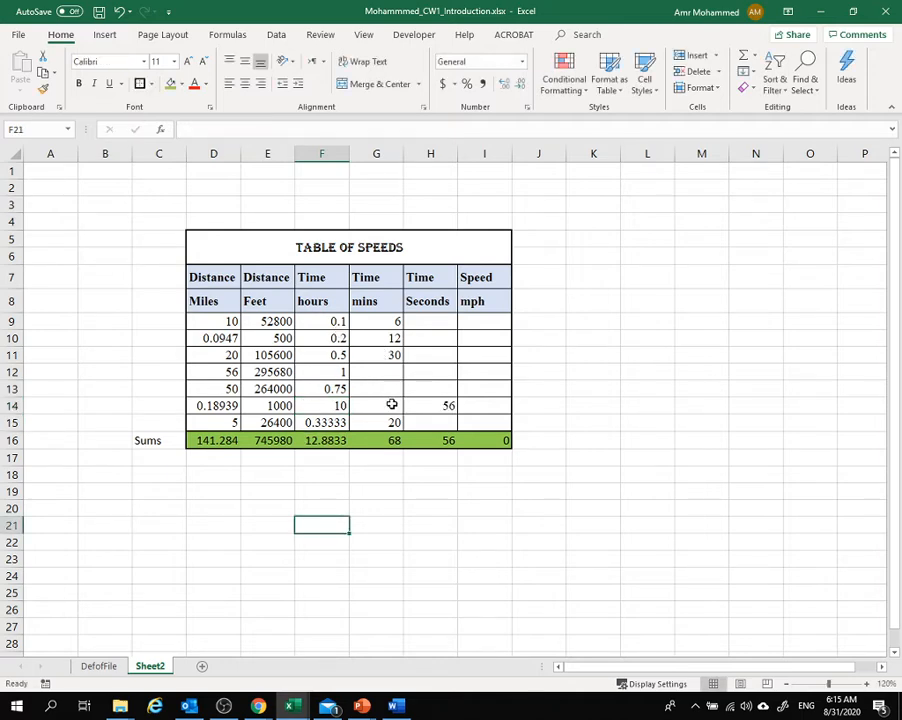
pyautogui.click(117, 12)
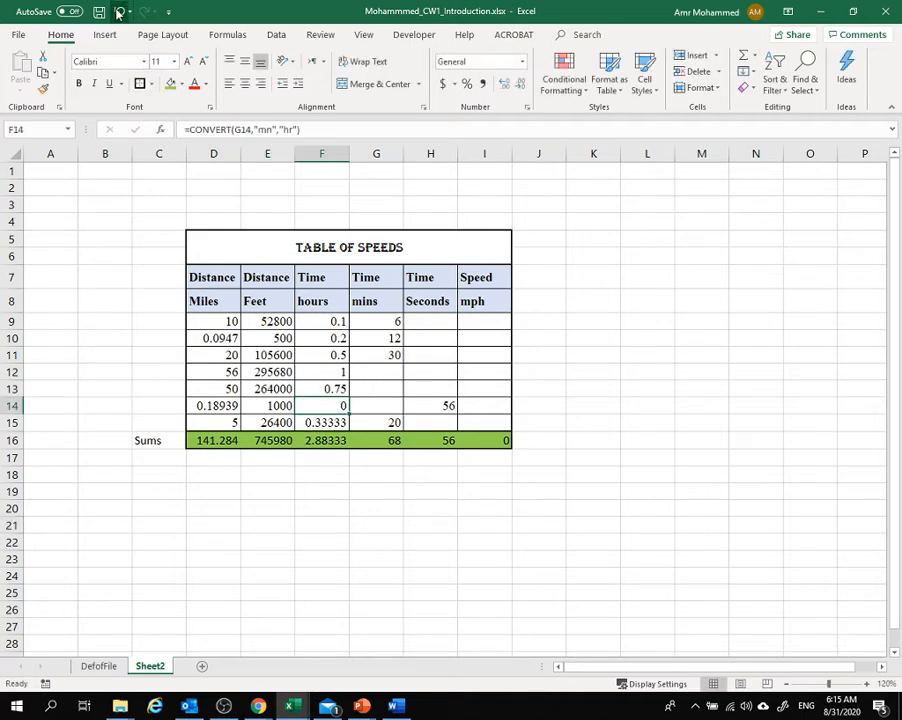
pyautogui.click(119, 12)
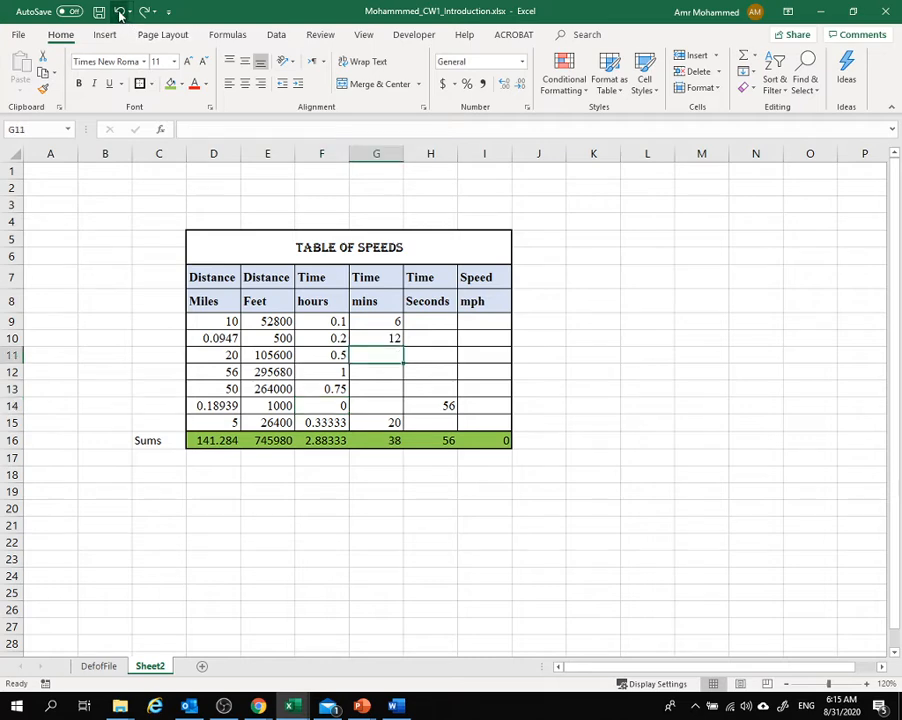
# Clear the hours cell F14 in the 1000-feet row of the speed table
pyautogui.click(330, 404)
pyautogui.press('Delete')
pyautogui.click(361, 502)
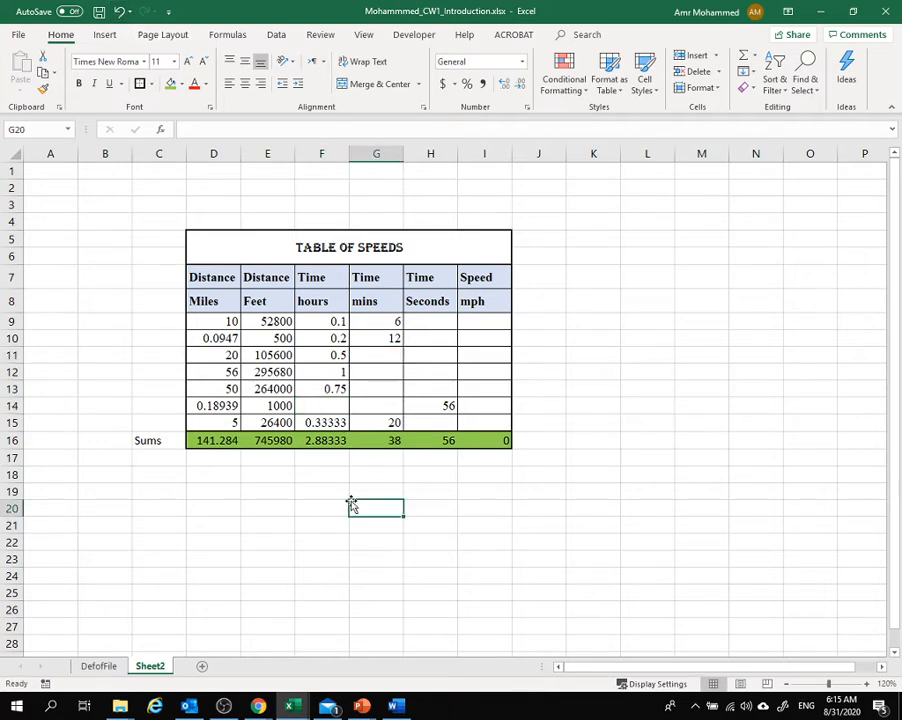
# Fill the minutes value 12 from G10 down through G13
pyautogui.click(375, 337)
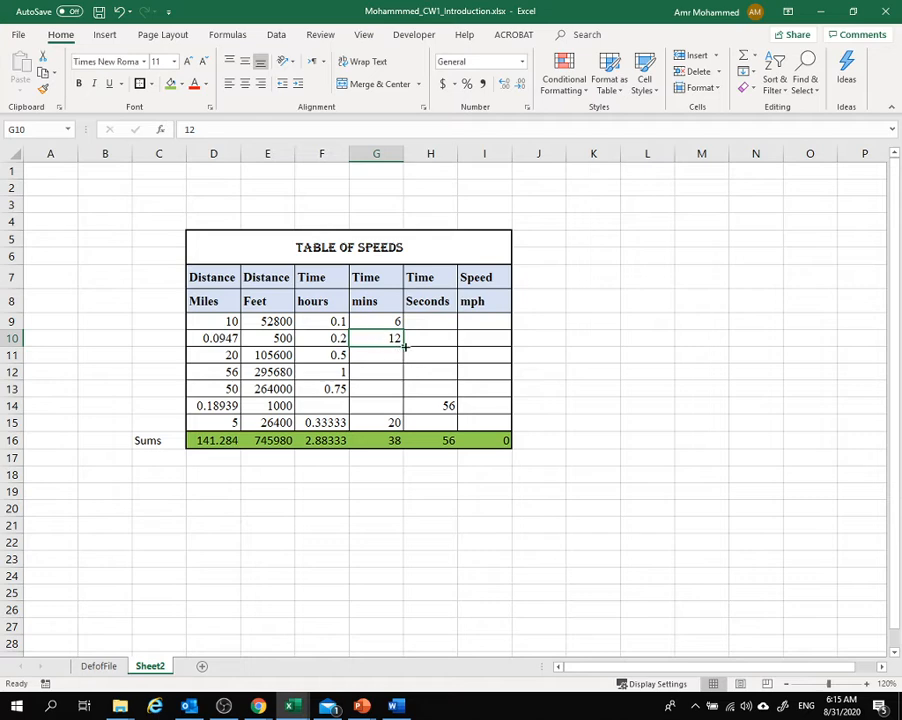
pyautogui.moveTo(404, 348); pyautogui.dragTo(404, 392)
pyautogui.click(390, 506)
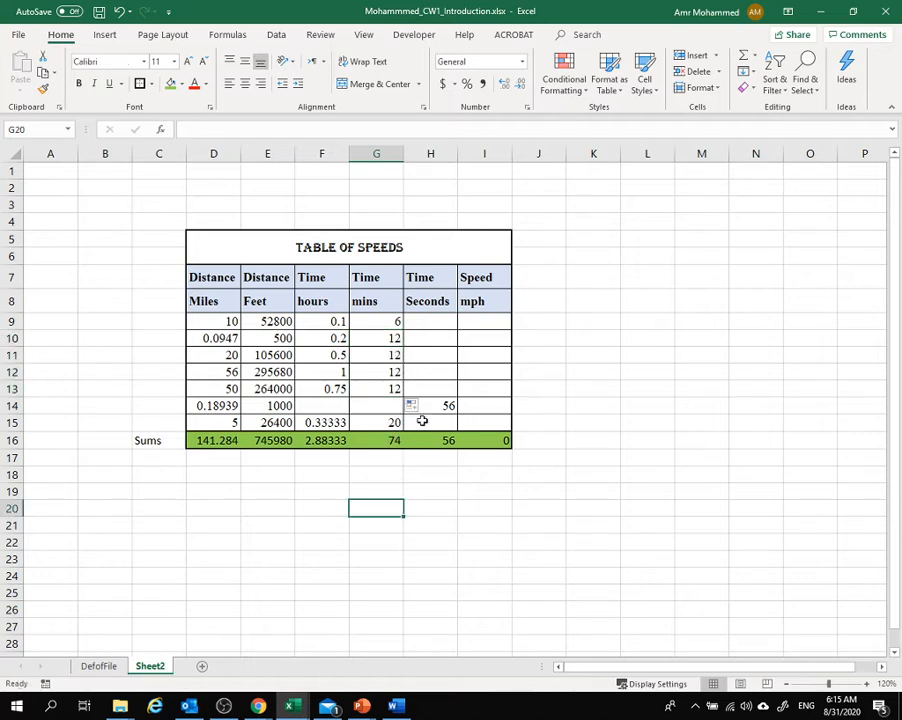
# Try to calculate the minutes in G14 from the seconds in H14 using the factor 60
pyautogui.click(432, 405)
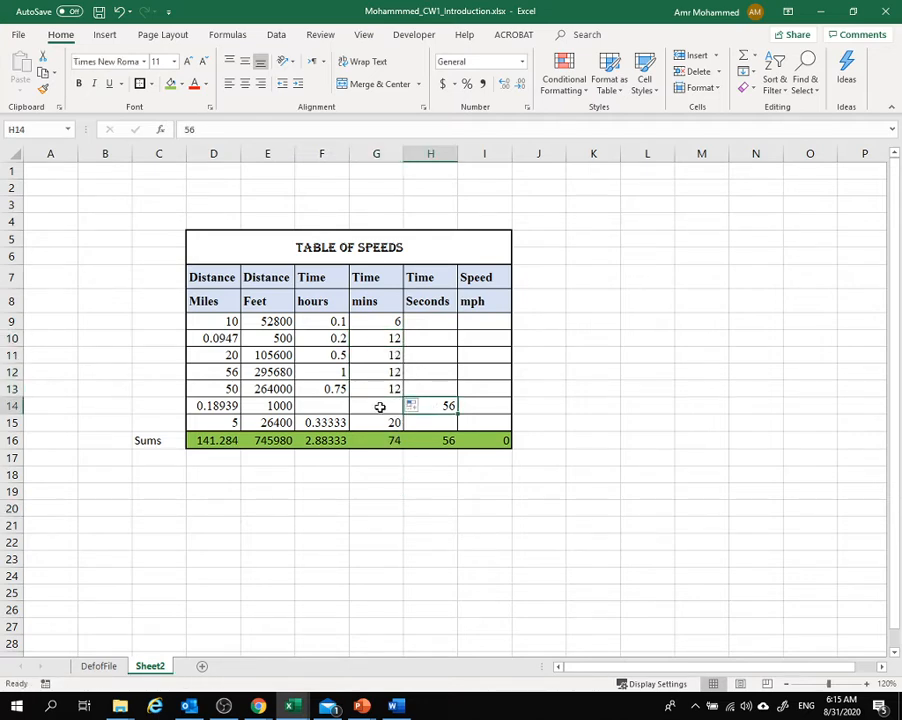
pyautogui.click(380, 407)
pyautogui.write('=')
pyautogui.click(428, 406)
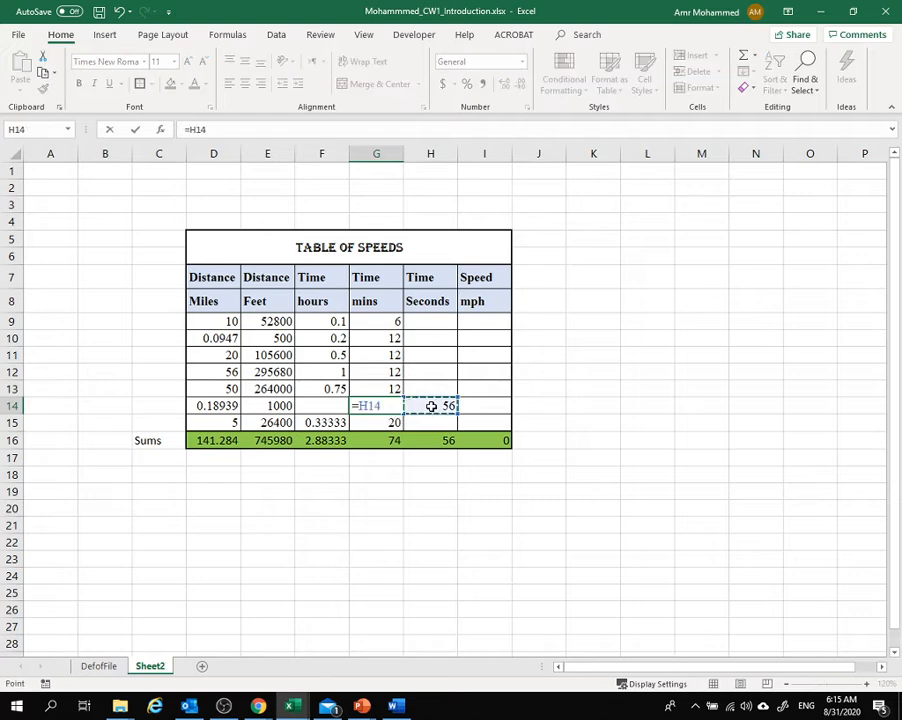
pyautogui.write('60')
pyautogui.press('Return')
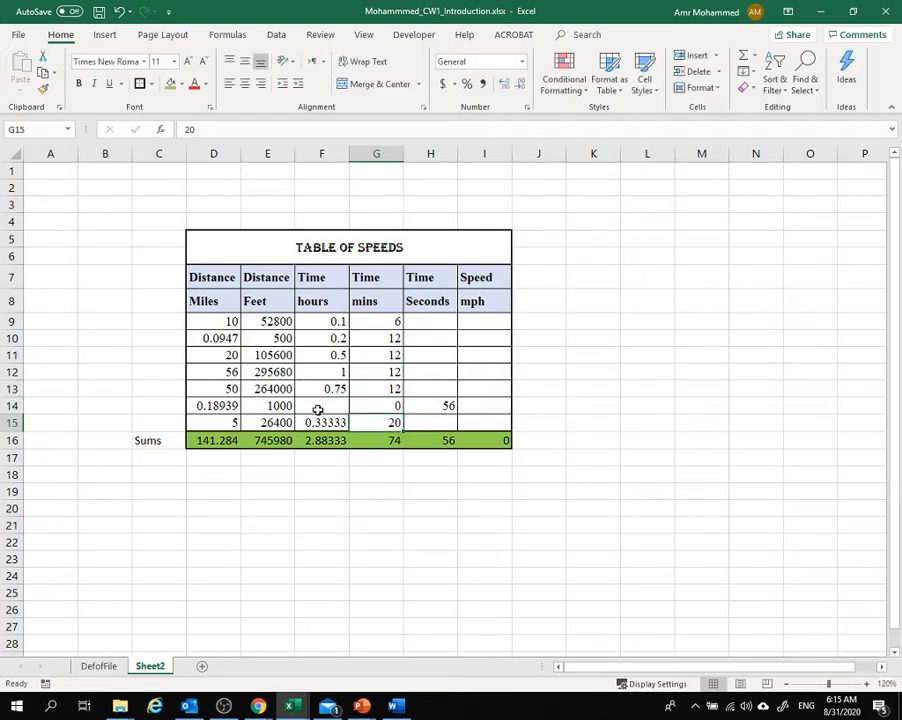
# Extend the number display of G14 to eight decimal places and reset it to the General format
pyautogui.click(373, 405)
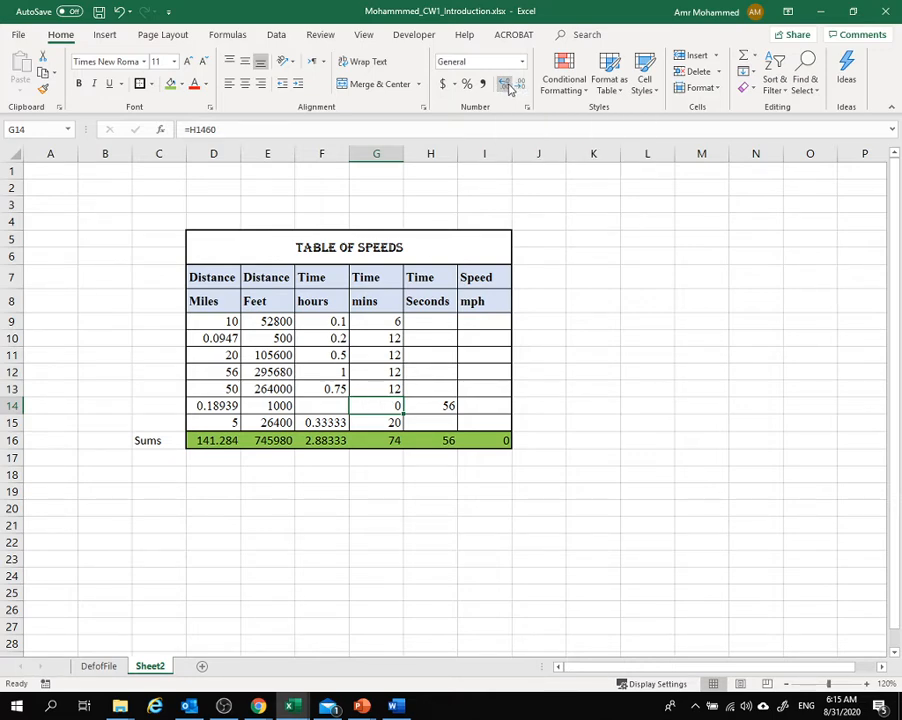
pyautogui.click(507, 88)
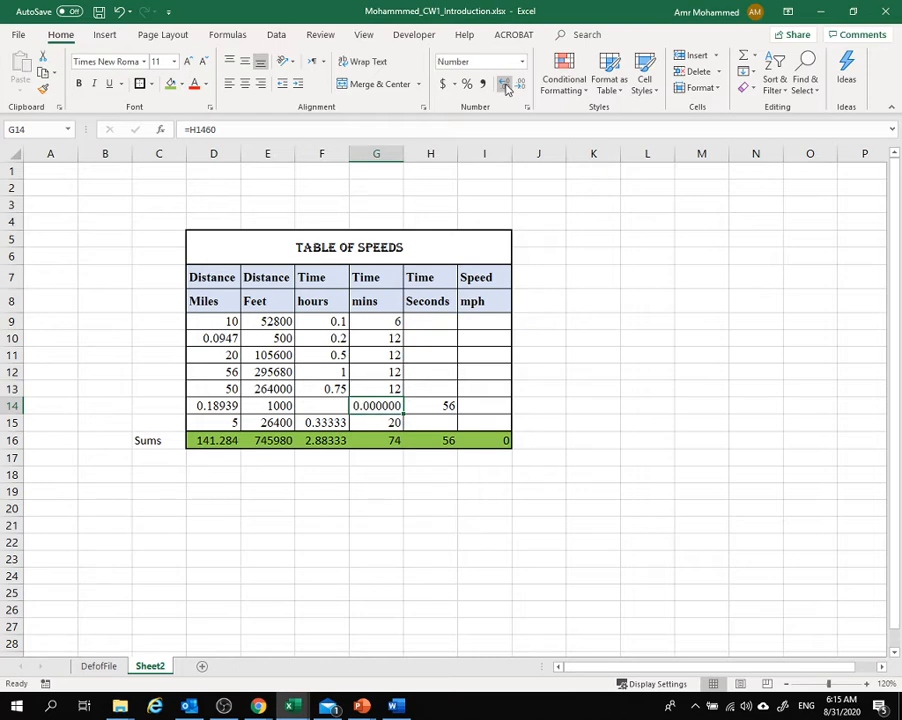
pyautogui.click(507, 88)
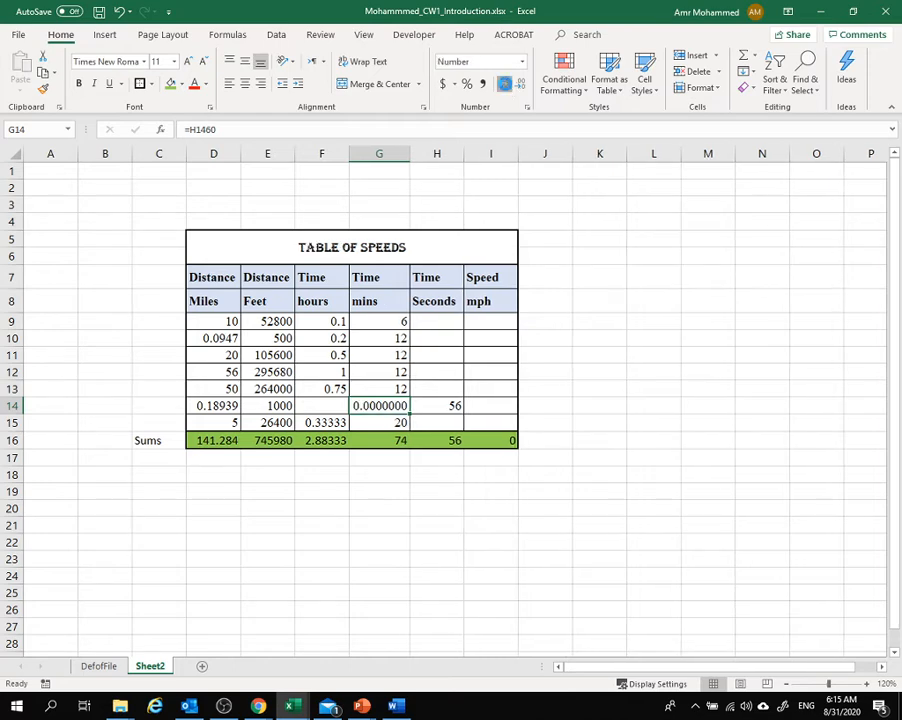
pyautogui.click(507, 88)
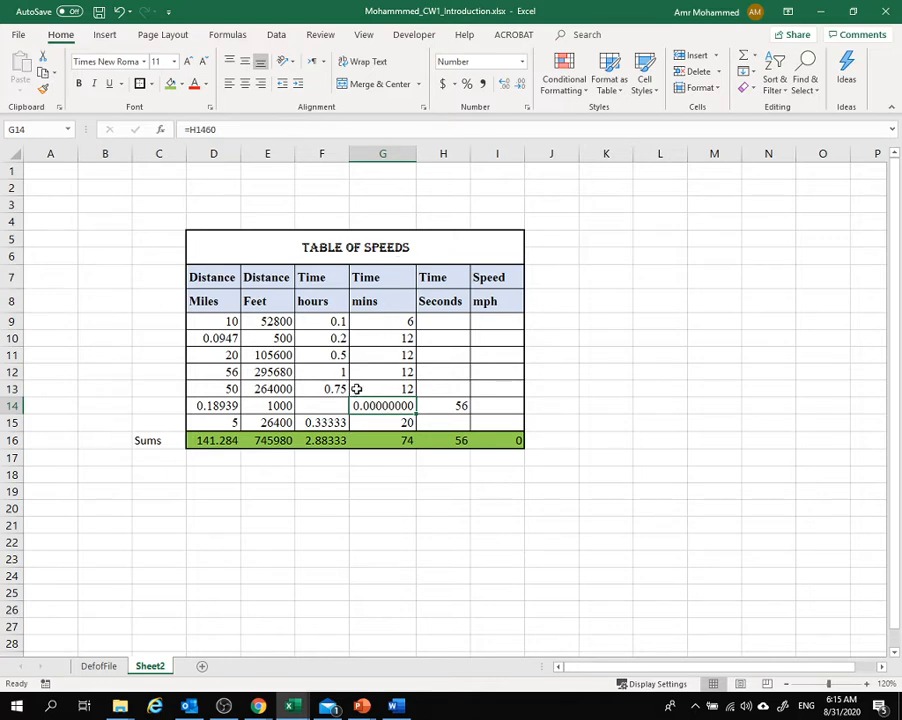
pyautogui.click(521, 62)
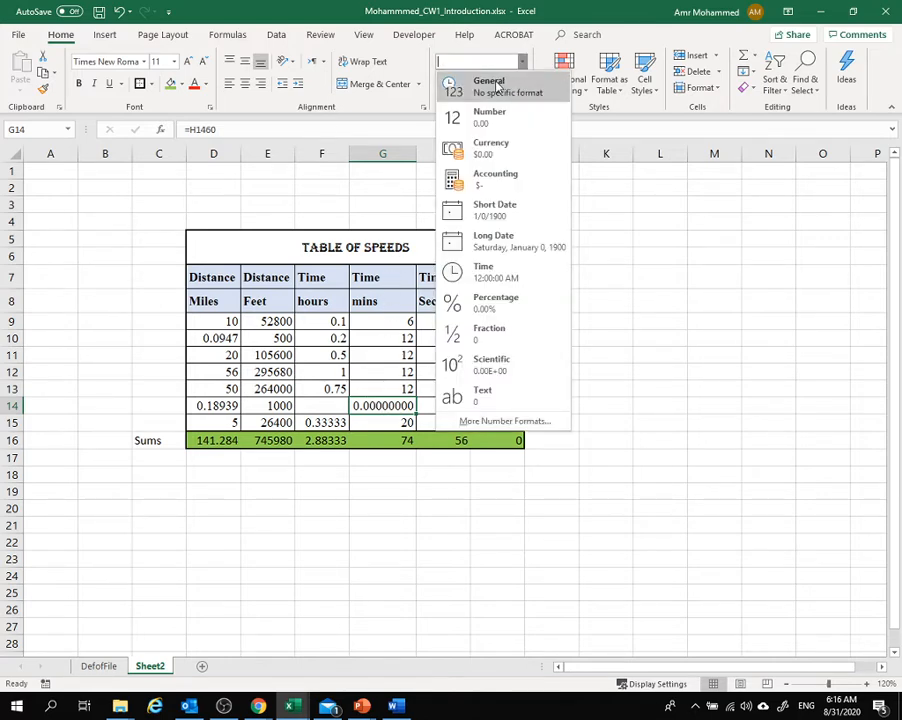
pyautogui.click(497, 87)
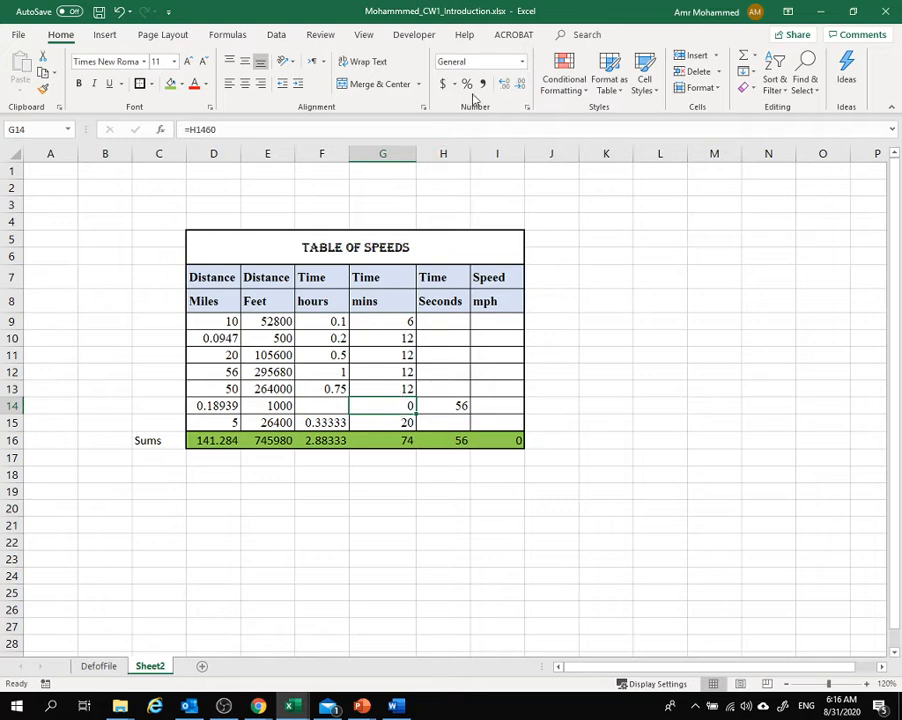
# Show G14 with six decimal places and begin a CONVERT formula there with H14 as the number
pyautogui.click(504, 87)
pyautogui.write('=')
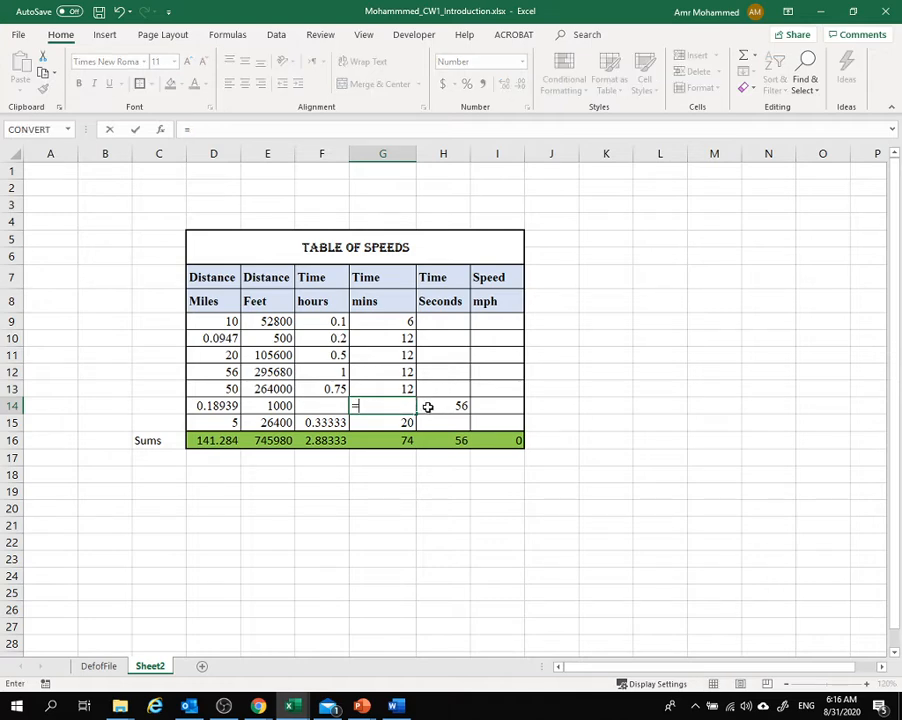
pyautogui.write('com')
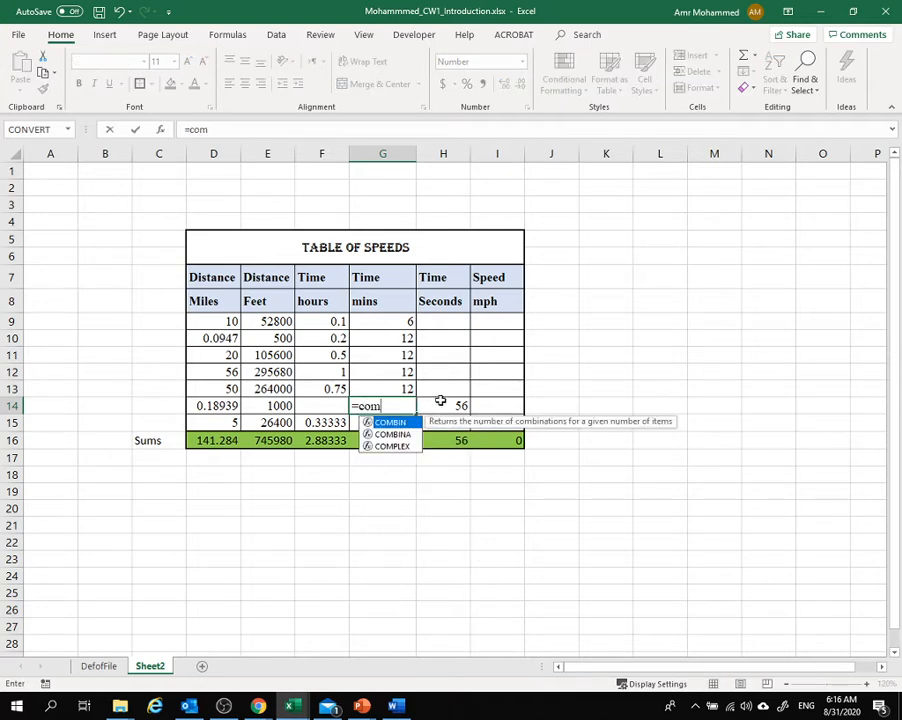
pyautogui.press('BackSpace')
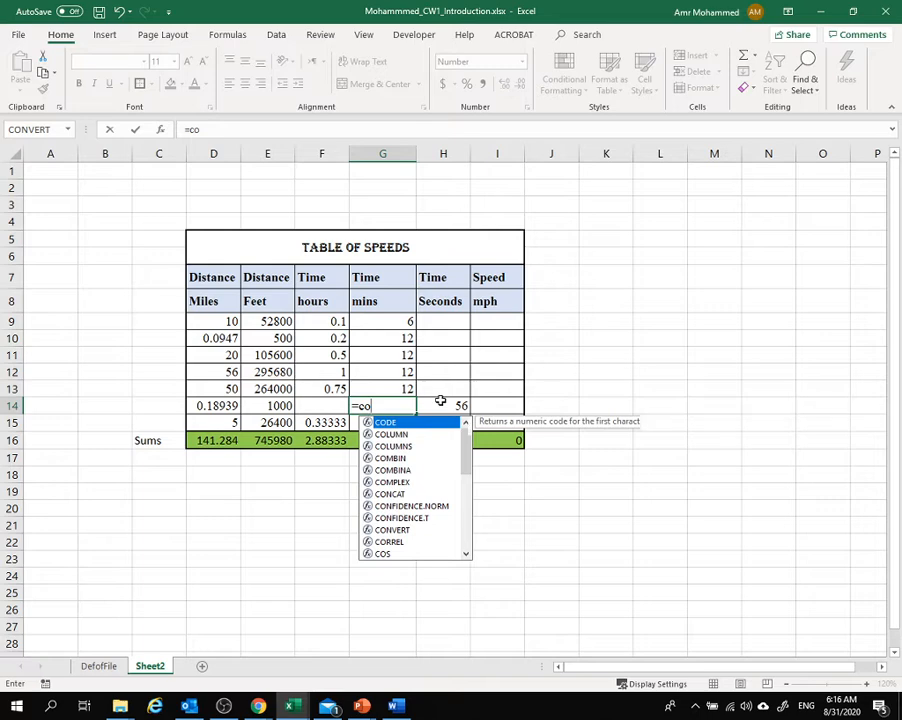
pyautogui.write('n')
pyautogui.click(387, 449)
pyautogui.doubleClick(391, 458)
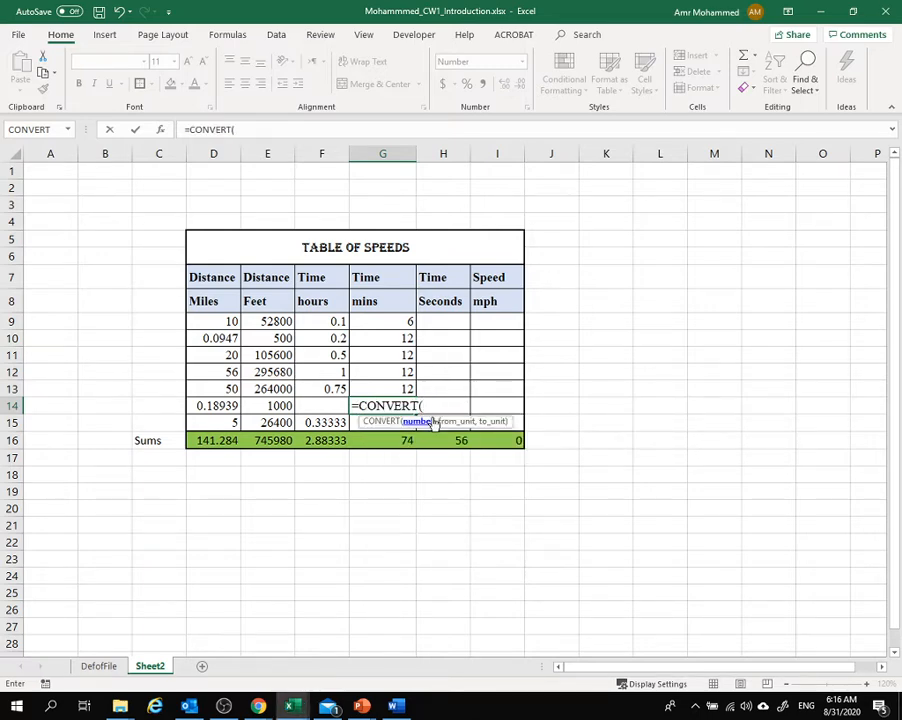
pyautogui.click(430, 408)
pyautogui.write(',')
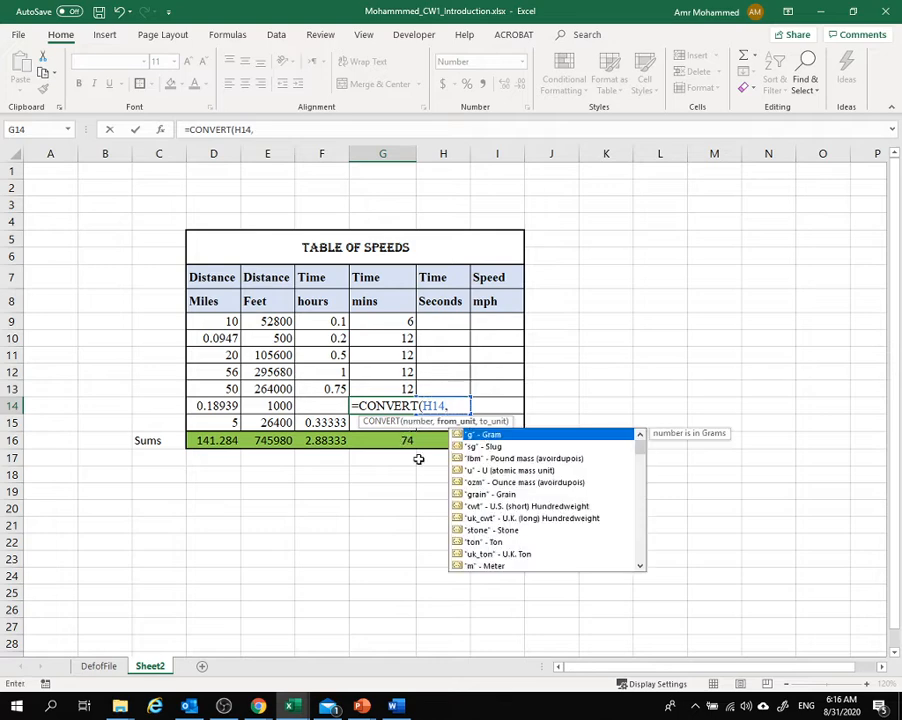
# Find the second unit, "sec", and use it as the source unit of the CONVERT formula in G14
pyautogui.scroll(-1, 500, 535)
pyautogui.scroll(-10, 500, 537)
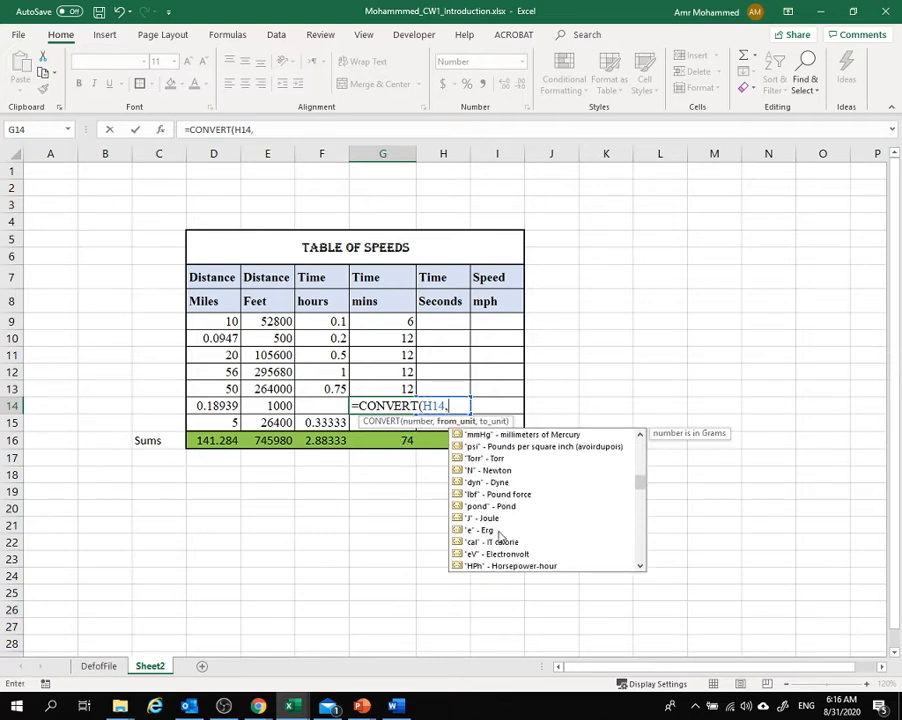
pyautogui.scroll(-3, 500, 537)
pyautogui.scroll(-3, 500, 537)
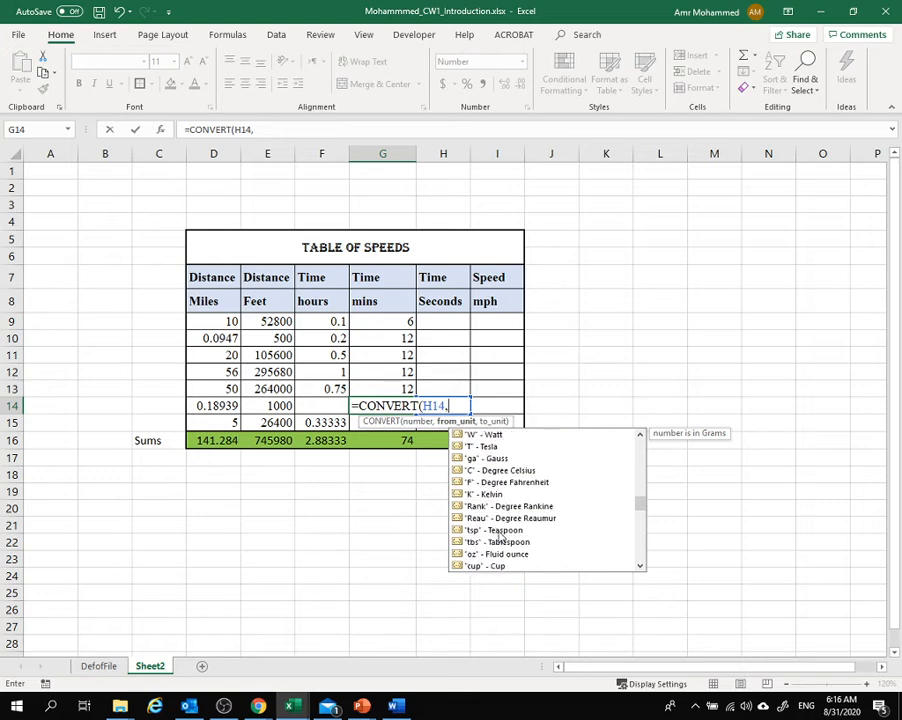
pyautogui.scroll(-12, 500, 537)
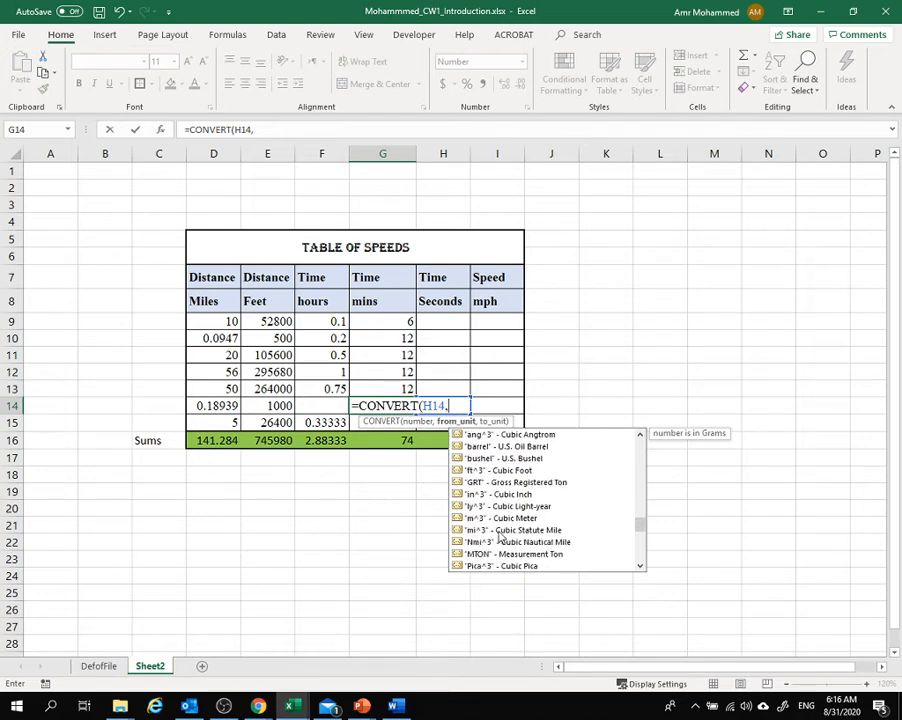
pyautogui.scroll(-3, 500, 537)
pyautogui.scroll(15, 500, 537)
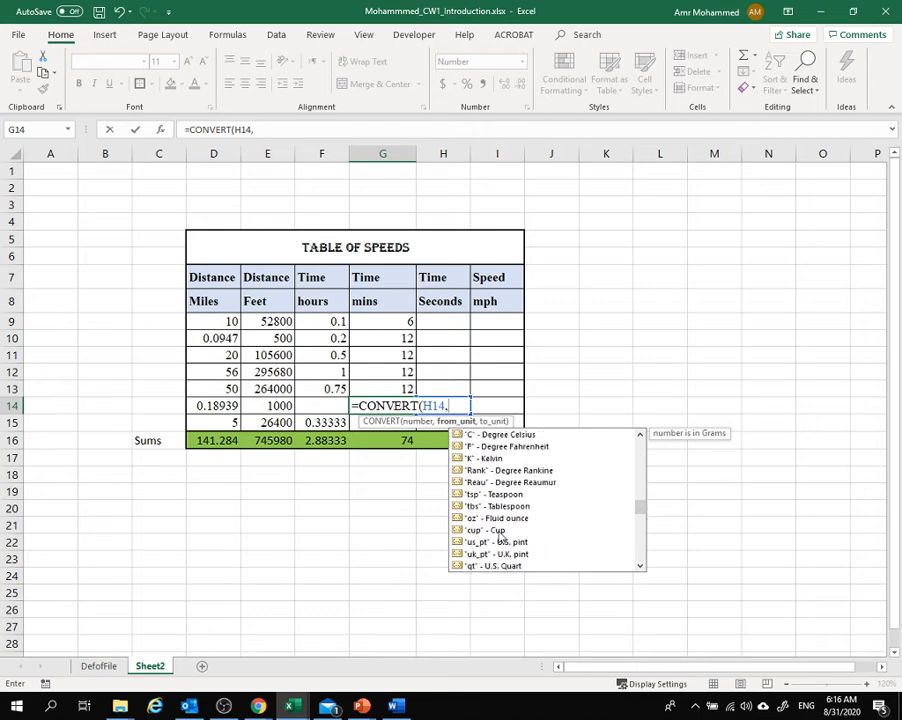
pyautogui.scroll(10, 500, 537)
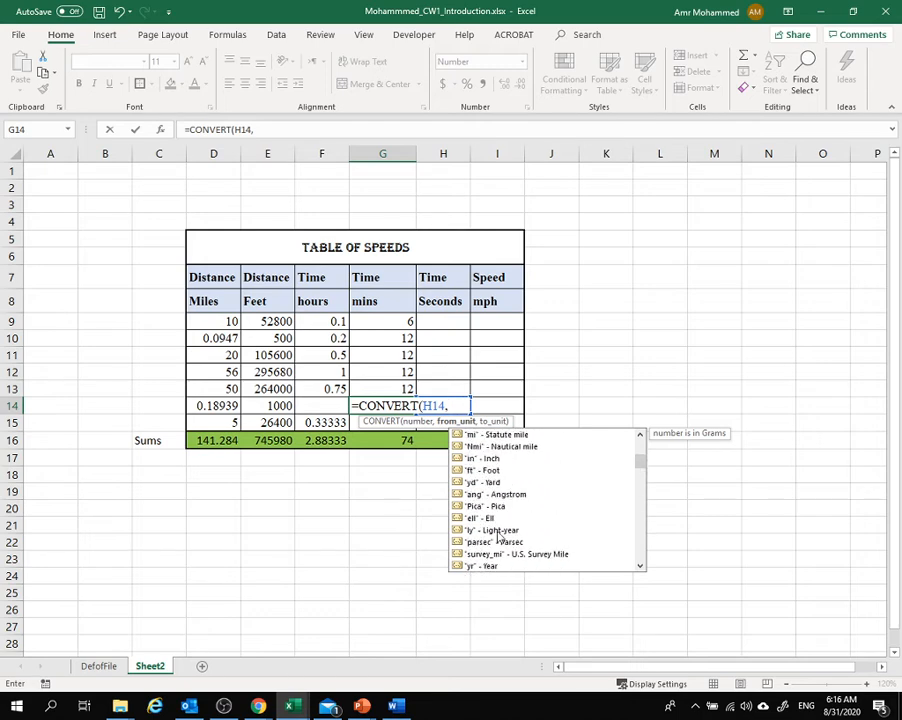
pyautogui.scroll(4, 500, 537)
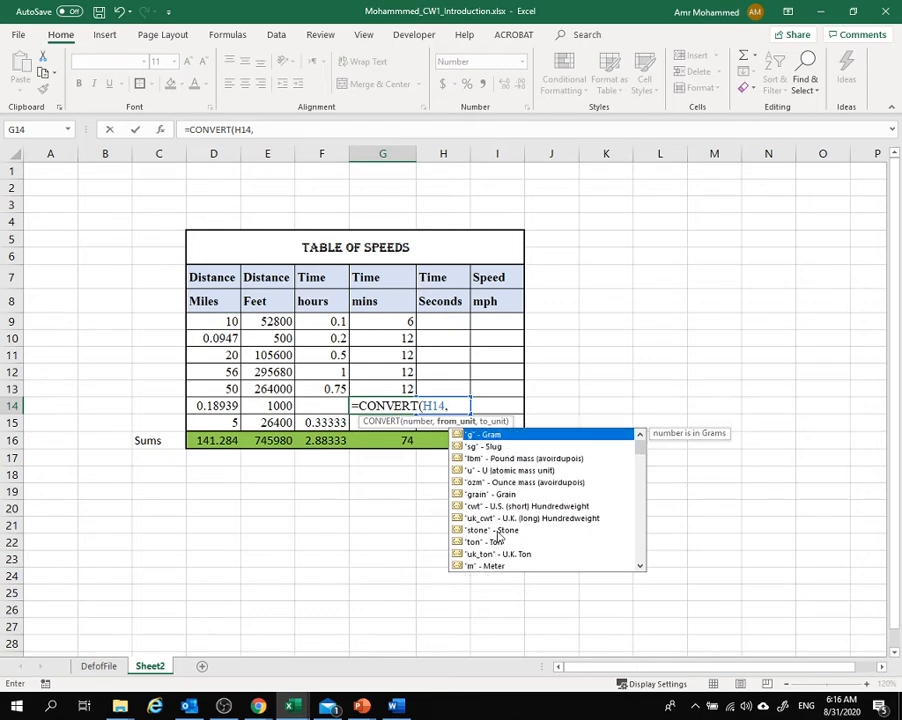
pyautogui.scroll(-6, 498, 537)
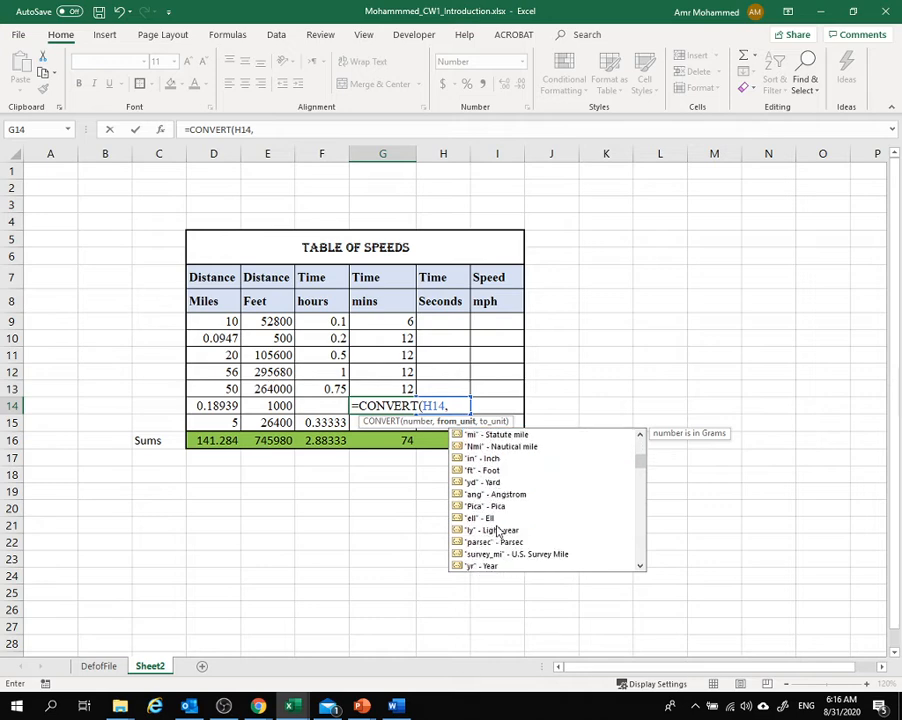
pyautogui.doubleClick(491, 542)
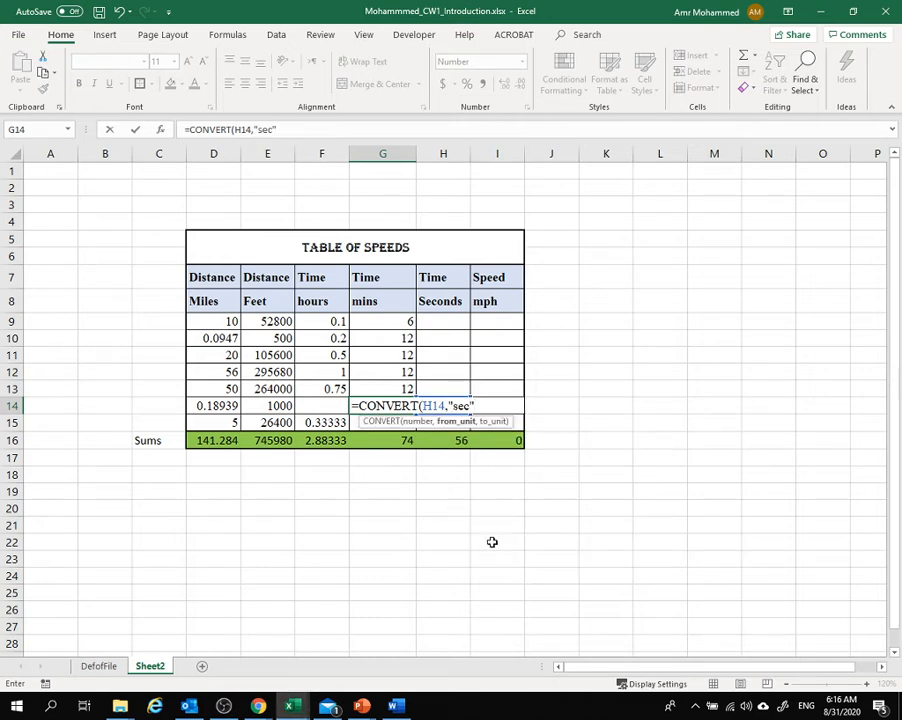
# Set the target unit to minute, "mn", and complete the CONVERT formula in G14
pyautogui.write(',')
pyautogui.click(509, 471)
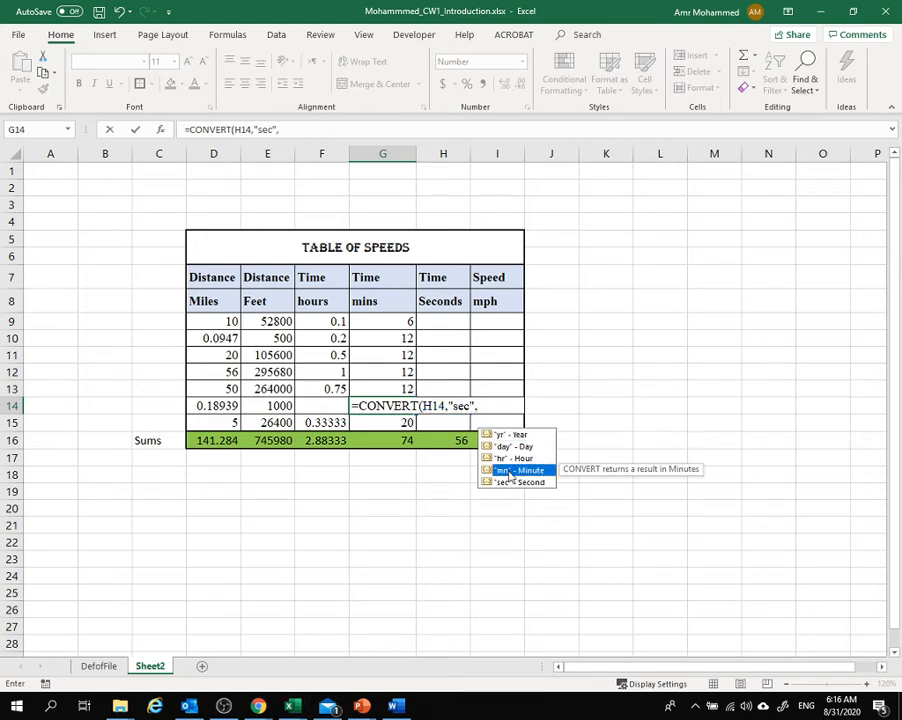
pyautogui.doubleClick(509, 471)
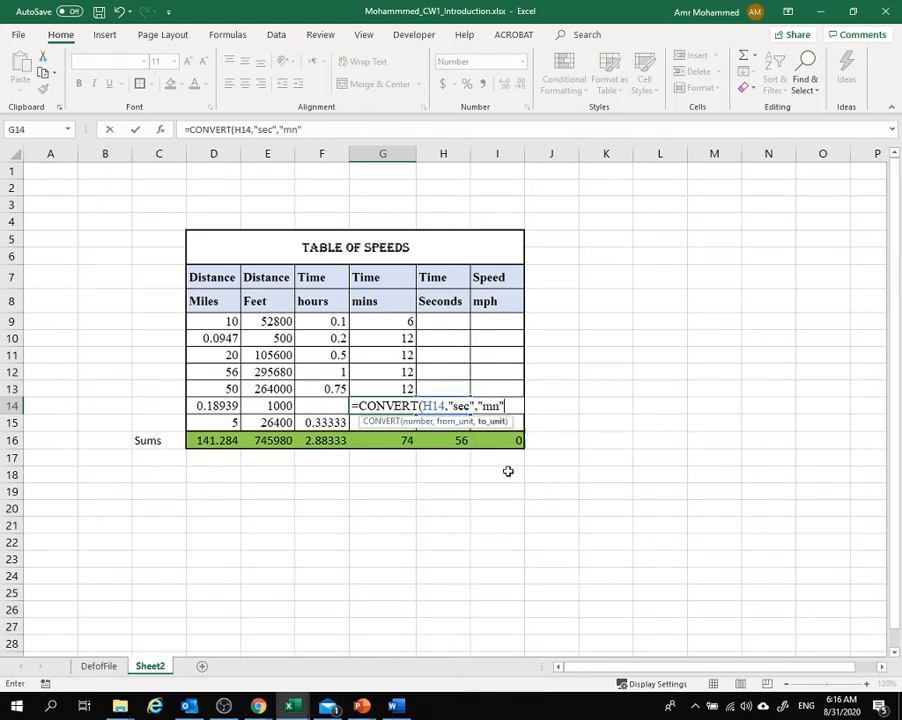
pyautogui.press('Return')
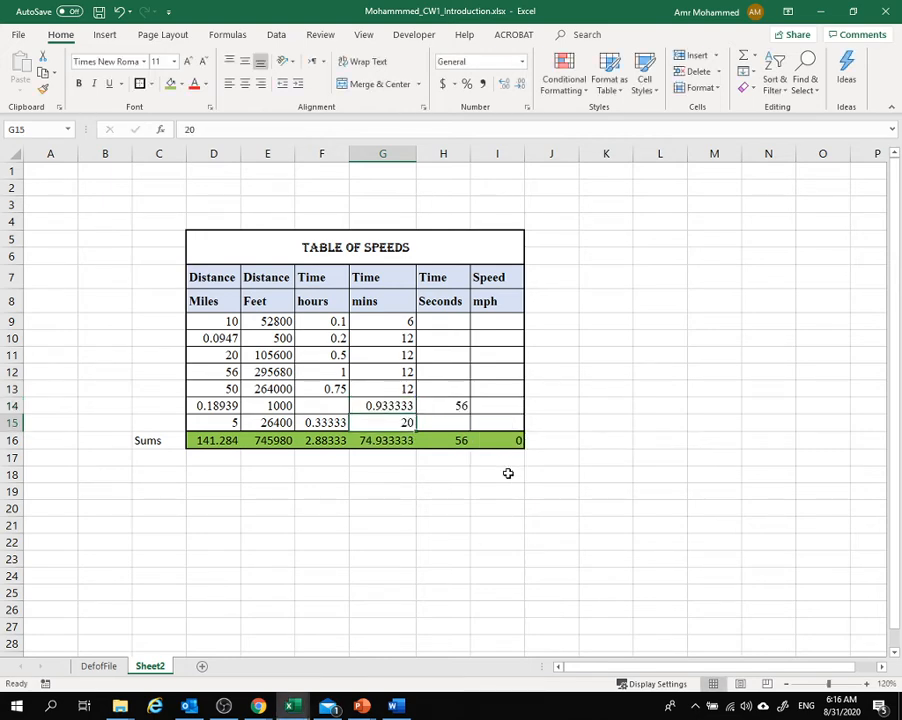
pyautogui.click(372, 404)
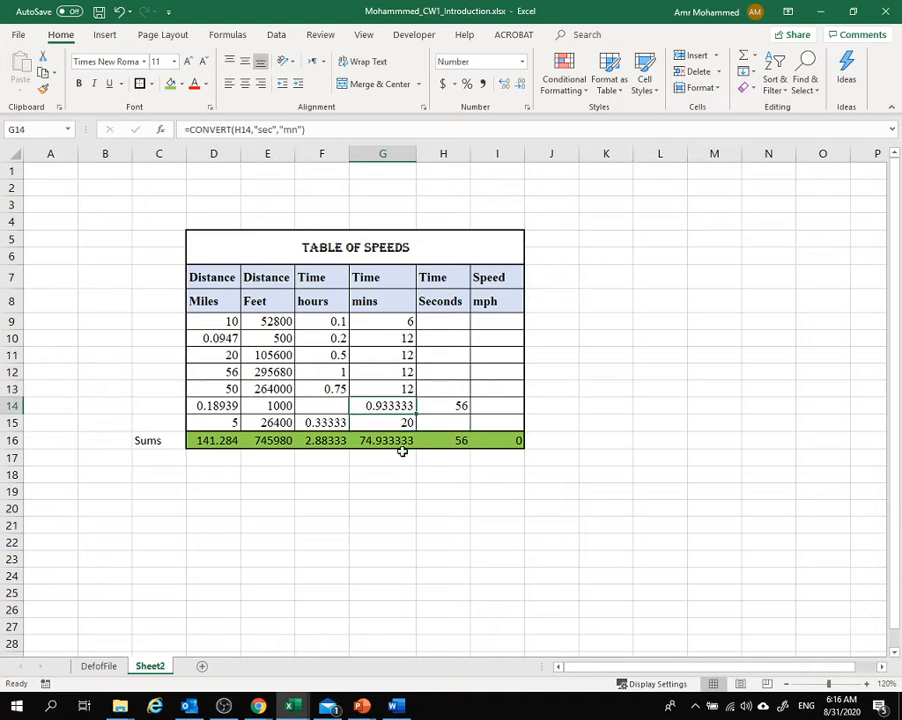
# Copy the minutes-to-hours CONVERT formula from F10 into the empty hours cell F14
pyautogui.click(333, 405)
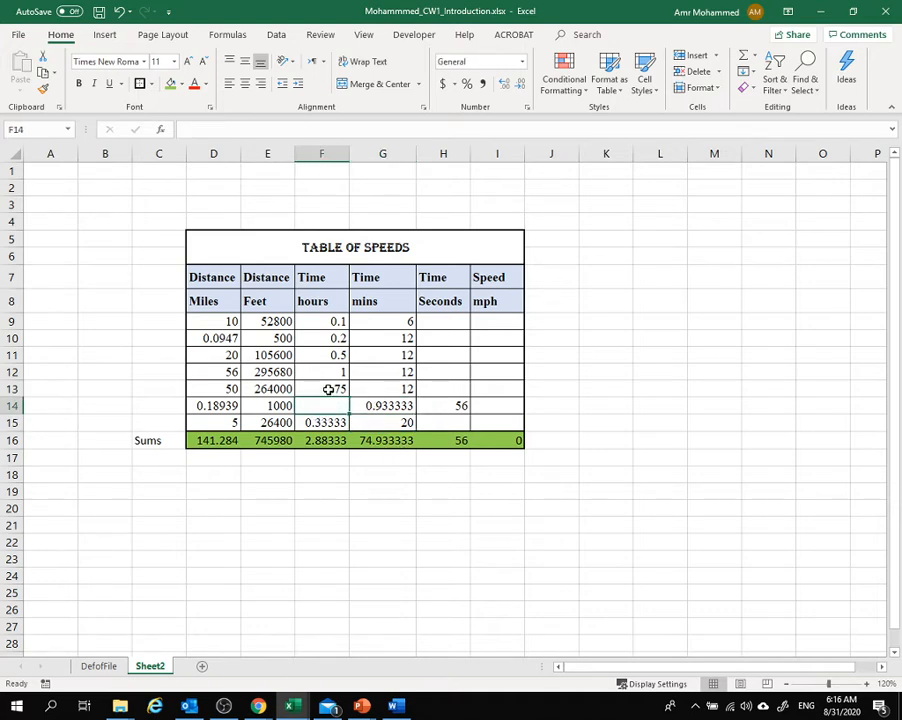
pyautogui.click(328, 389)
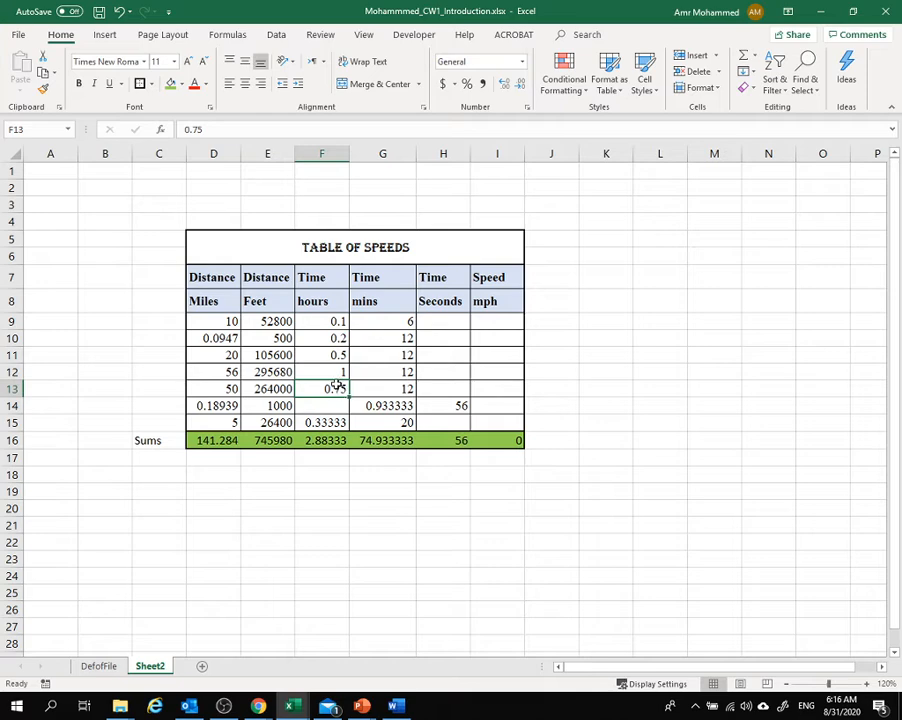
pyautogui.click(364, 389)
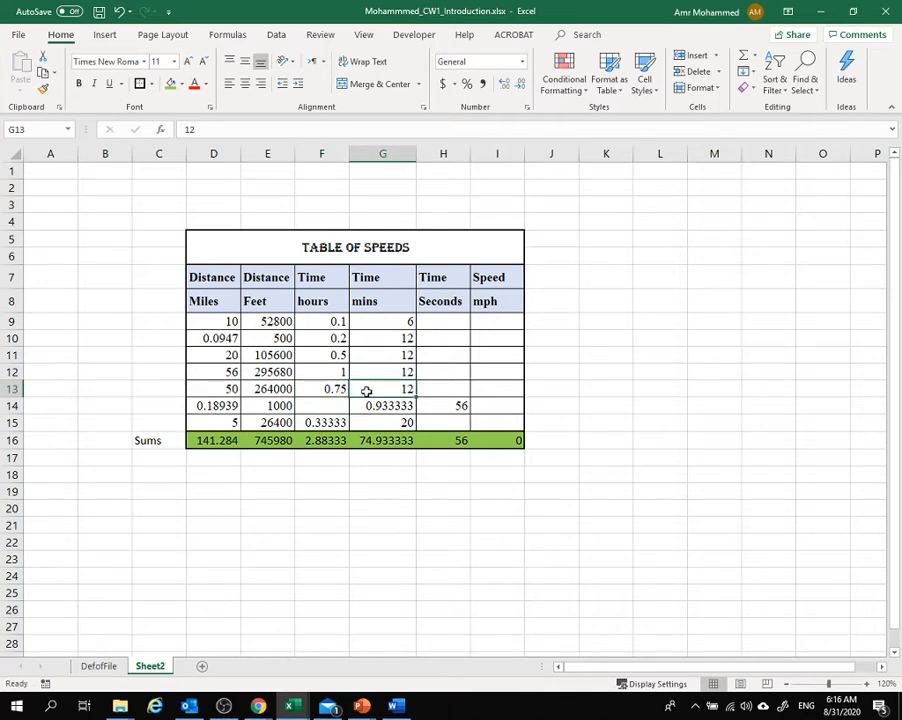
pyautogui.click(325, 325)
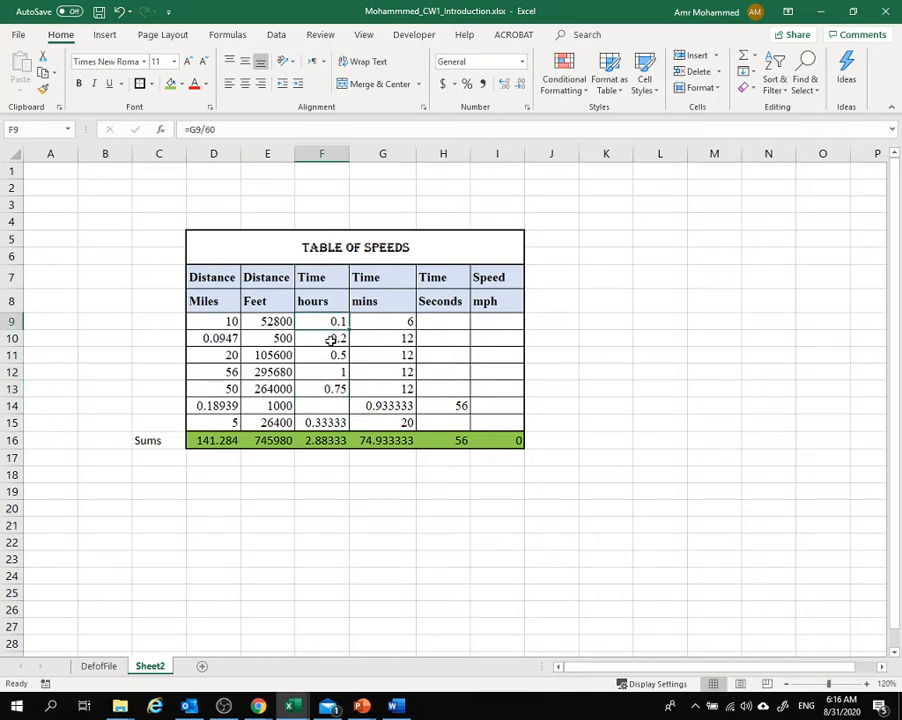
pyautogui.click(331, 340)
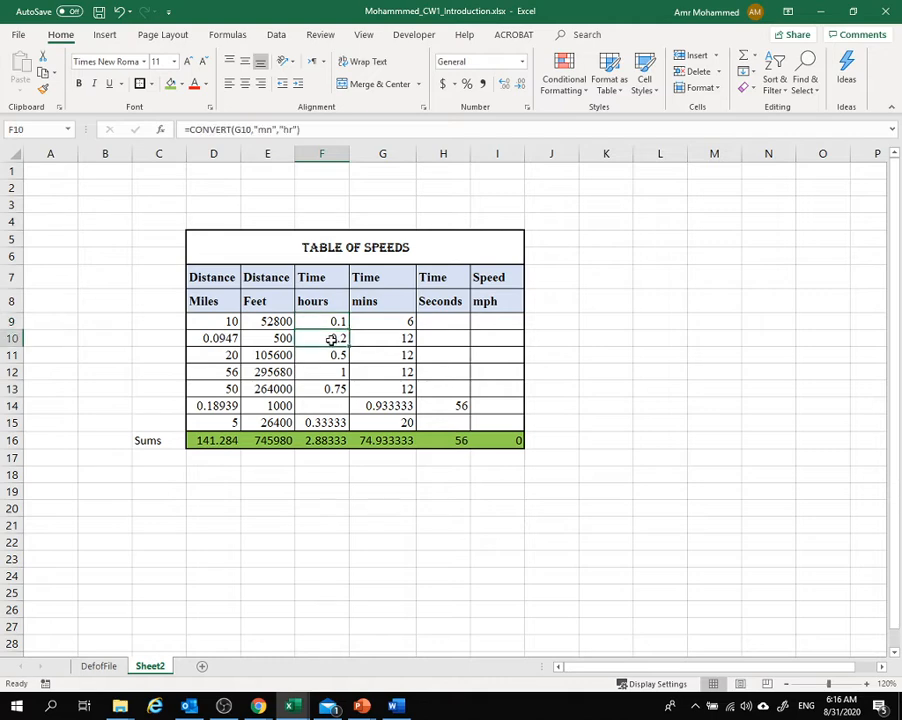
pyautogui.hotkey('ctrl', 'c')
pyautogui.click(325, 406)
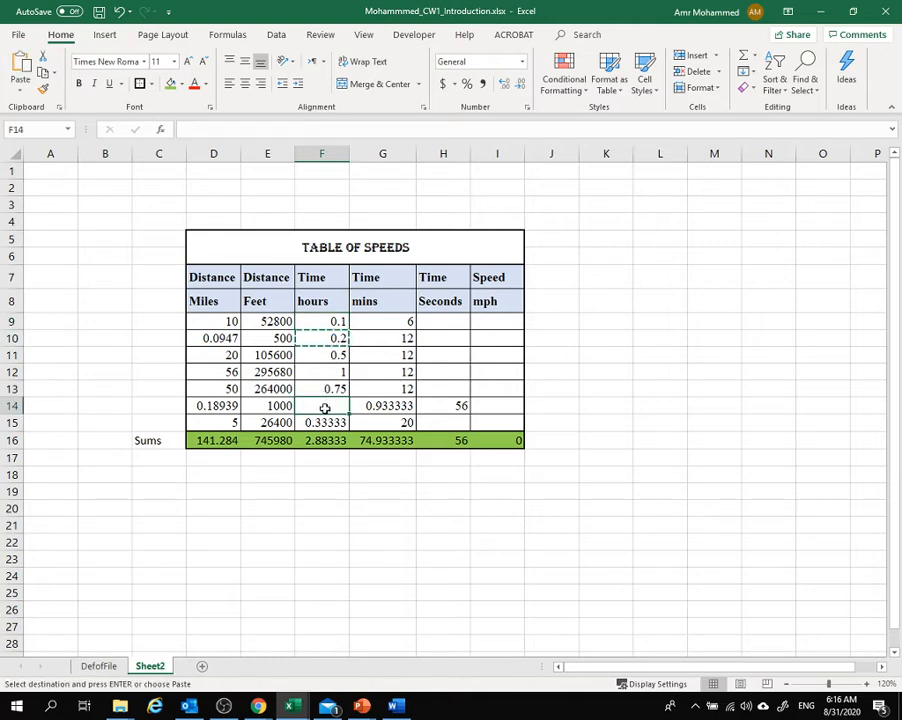
pyautogui.hotkey('ctrl', 'v')
pyautogui.click(342, 472)
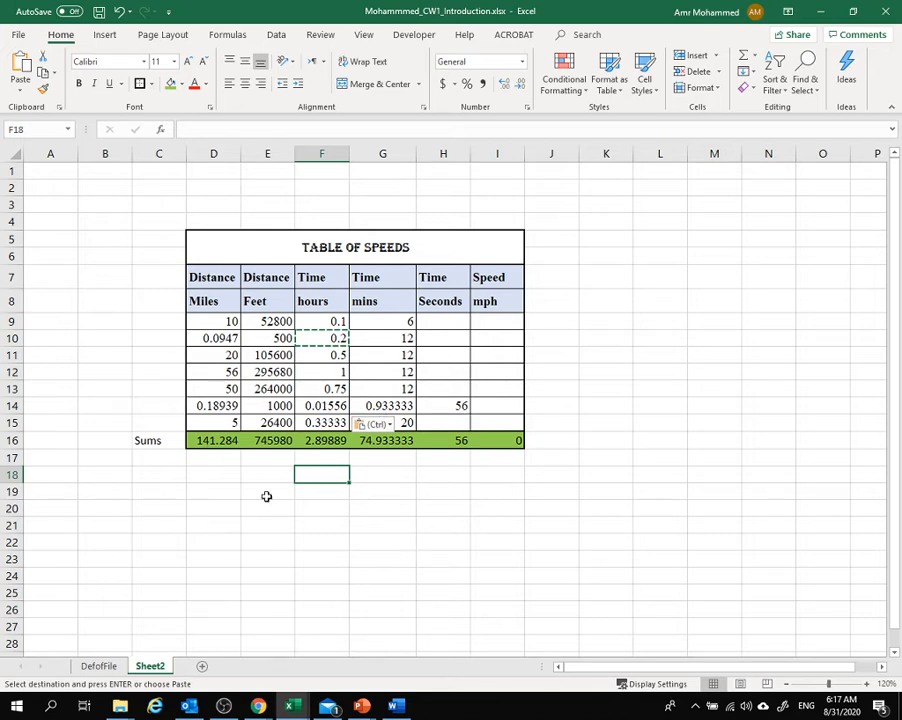
pyautogui.click(450, 556)
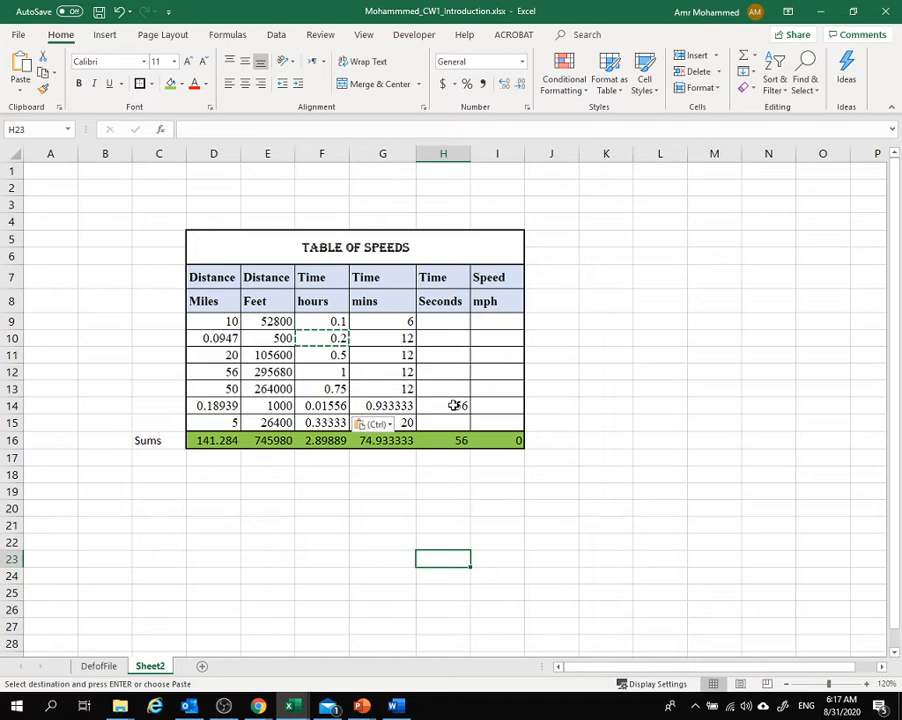
# Calculate seconds in H9 with the formula =G9*60 and fill it down to H13
pyautogui.click(434, 321)
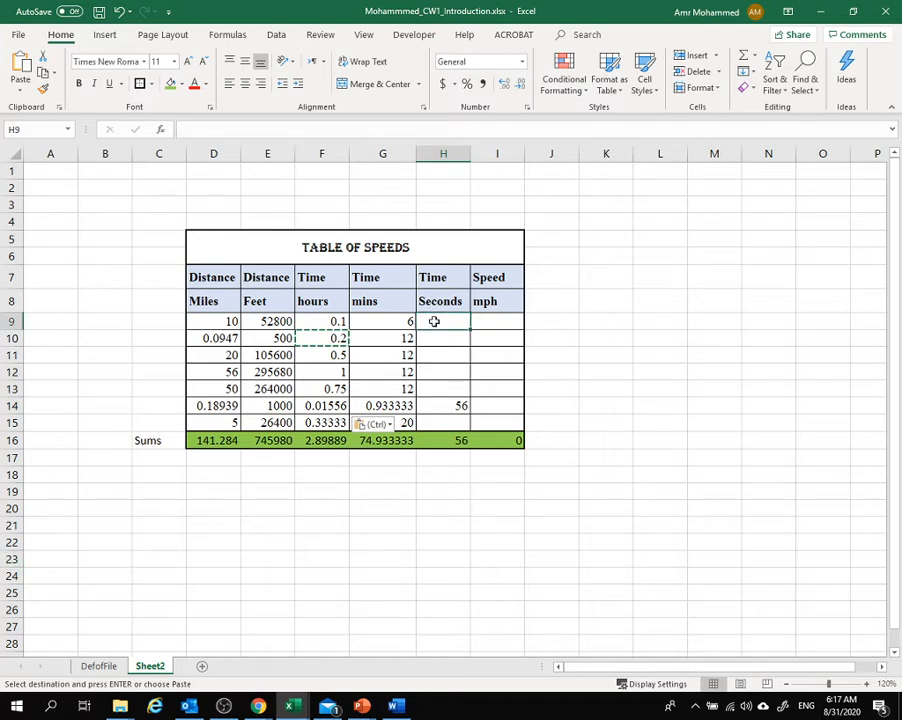
pyautogui.write('=')
pyautogui.click(368, 320)
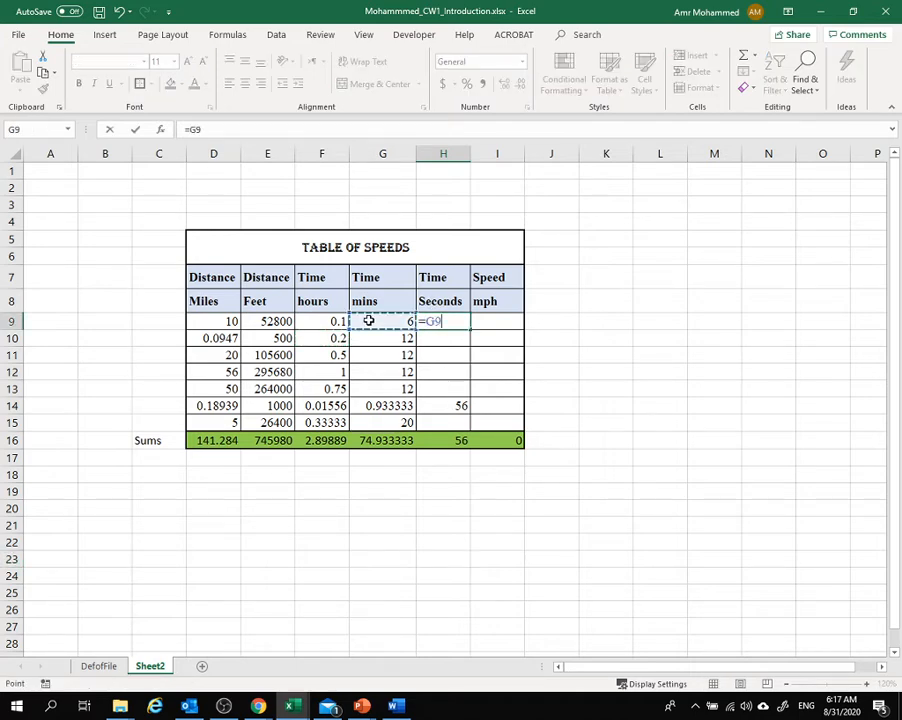
pyautogui.write('*60')
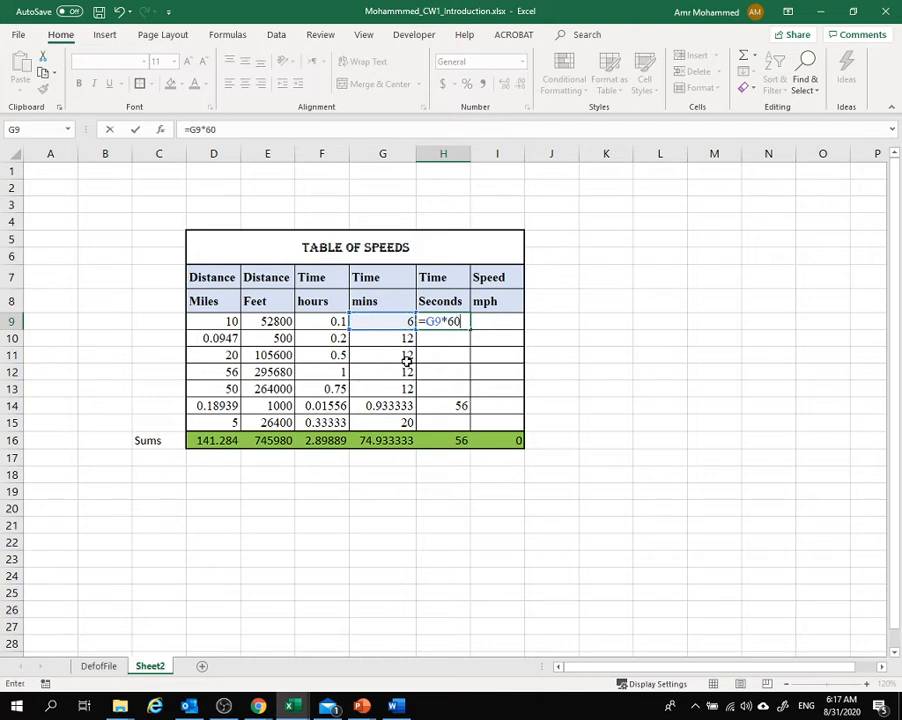
pyautogui.press('Return')
pyautogui.click(439, 321)
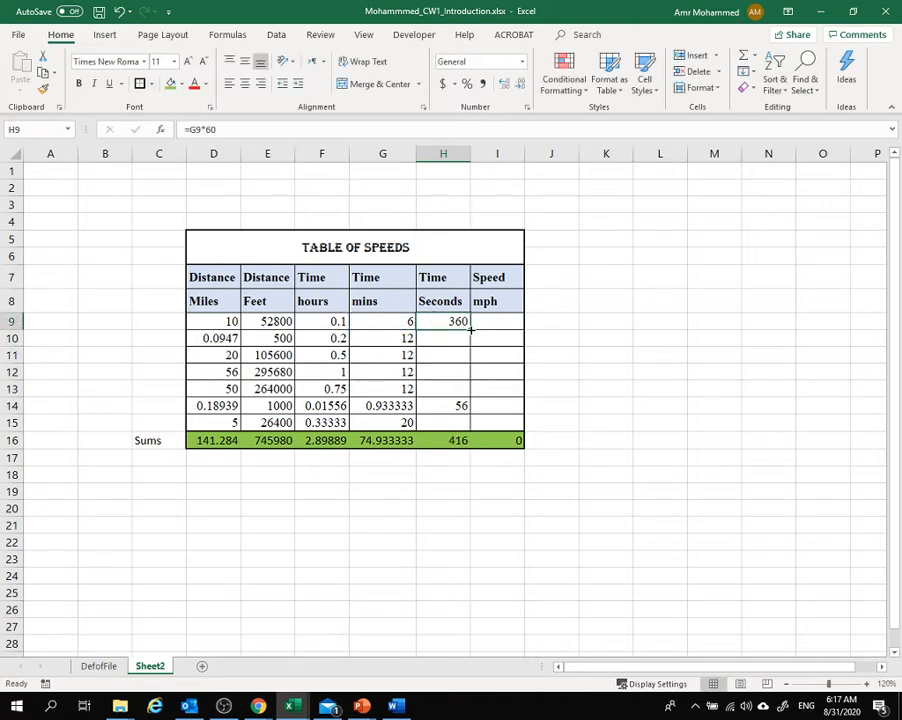
pyautogui.moveTo(467, 329); pyautogui.dragTo(466, 393)
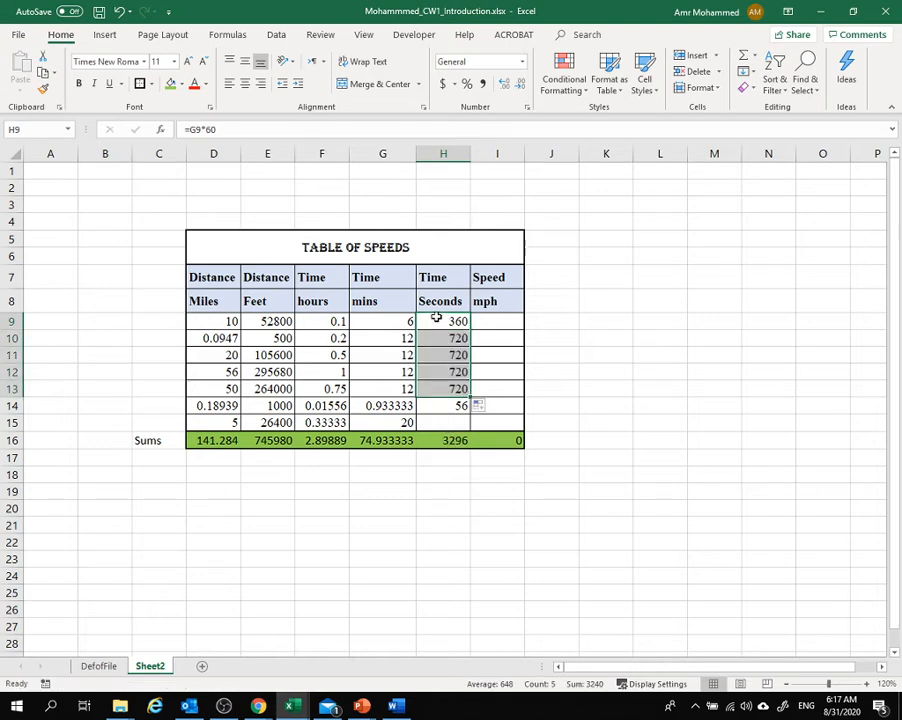
# Check the contents of the hours, minutes and seconds cells in rows 10 to 13
pyautogui.click(439, 339)
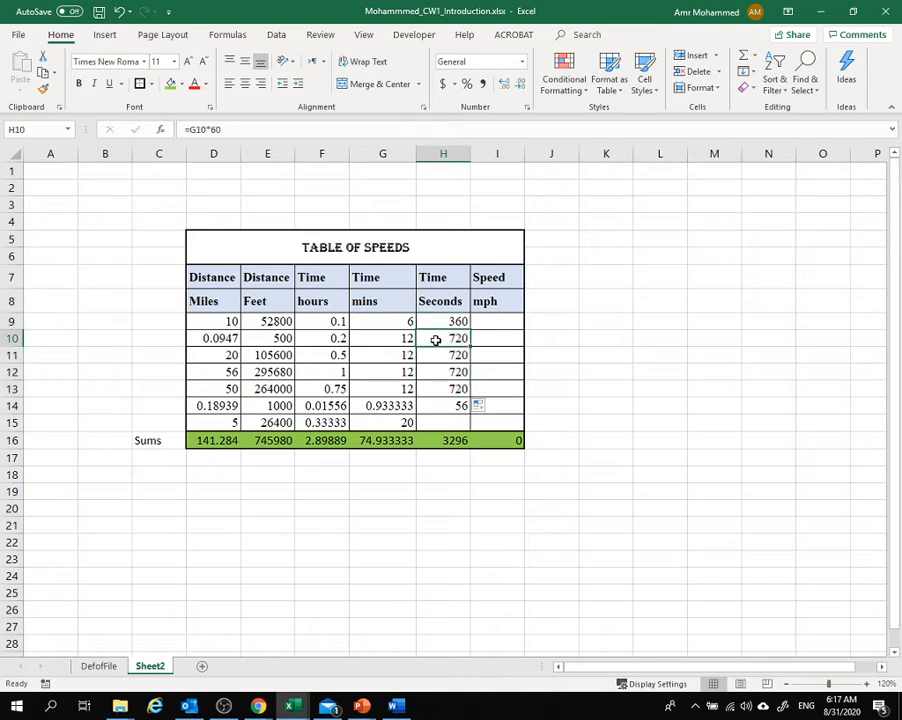
pyautogui.click(395, 340)
pyautogui.click(394, 354)
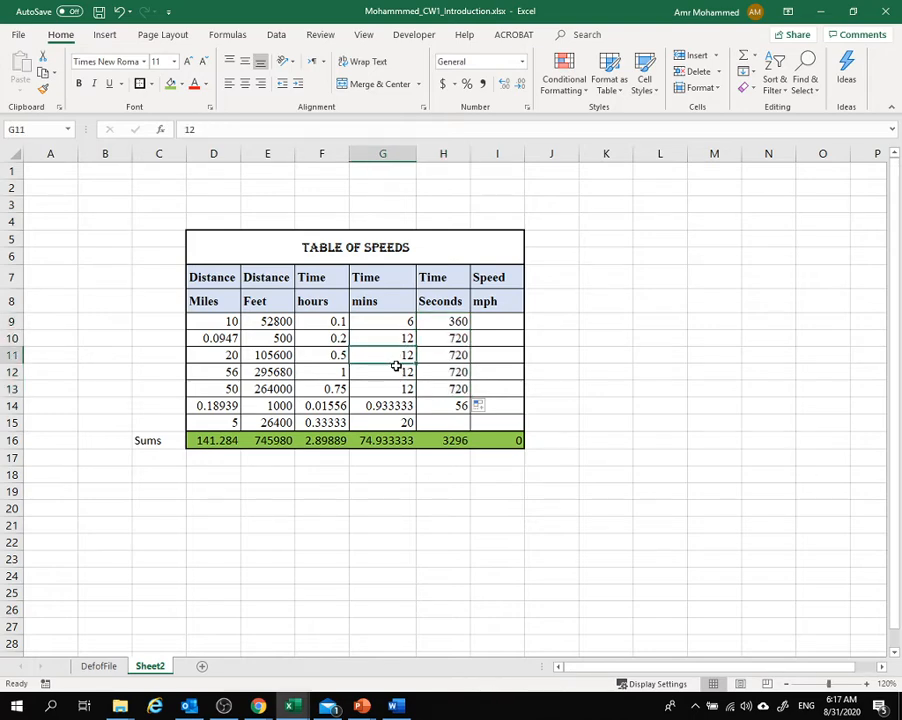
pyautogui.click(396, 368)
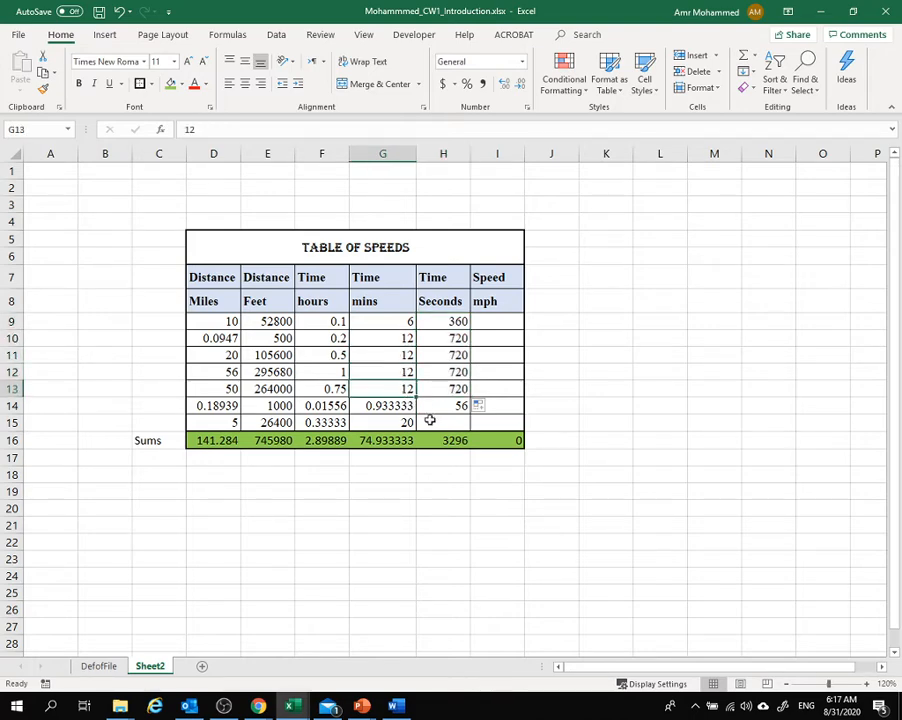
pyautogui.click(330, 337)
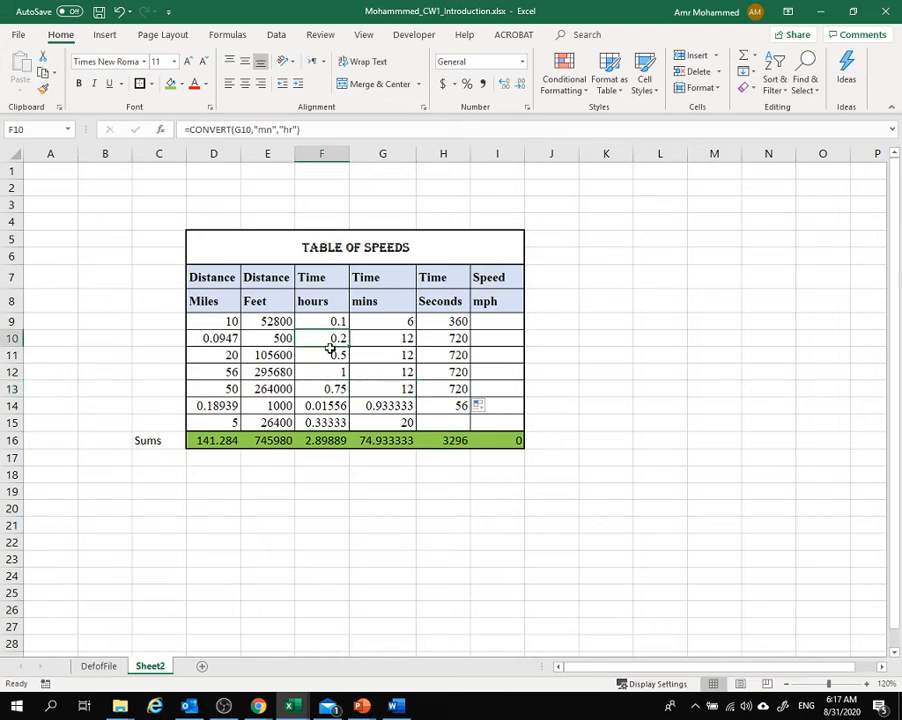
pyautogui.click(331, 354)
pyautogui.click(373, 356)
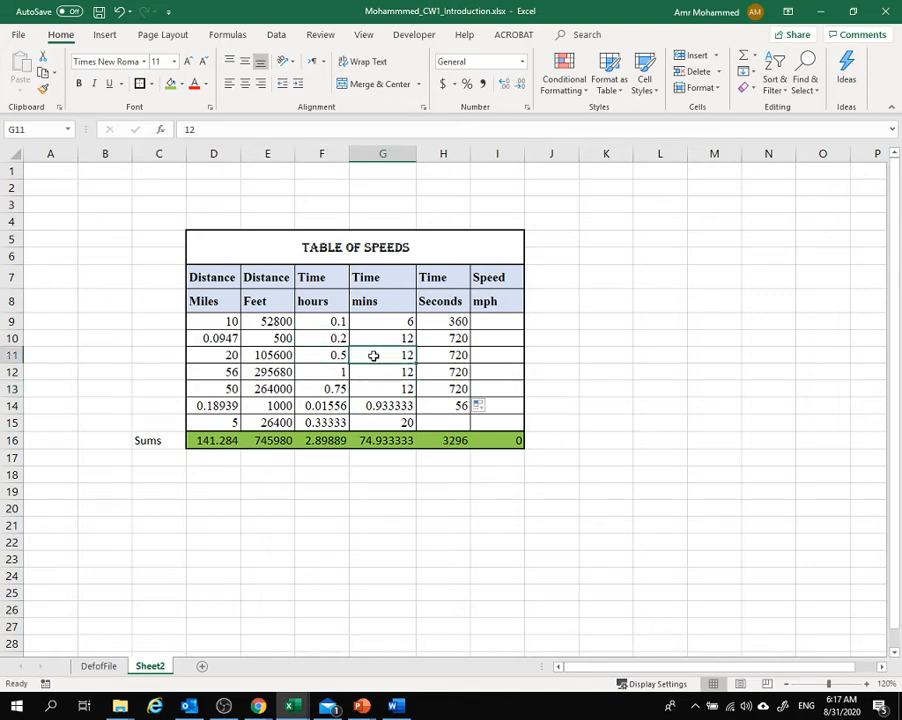
# Copy the minutes-to-seconds formula from H9 into the empty seconds cell H15
pyautogui.click(441, 419)
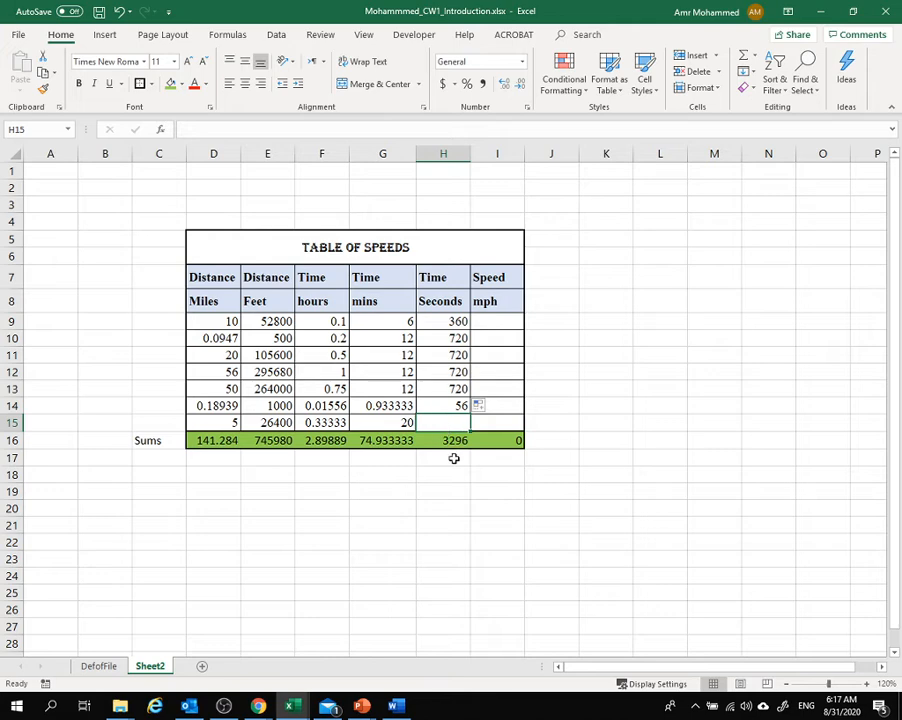
pyautogui.click(440, 389)
pyautogui.click(440, 338)
pyautogui.click(438, 322)
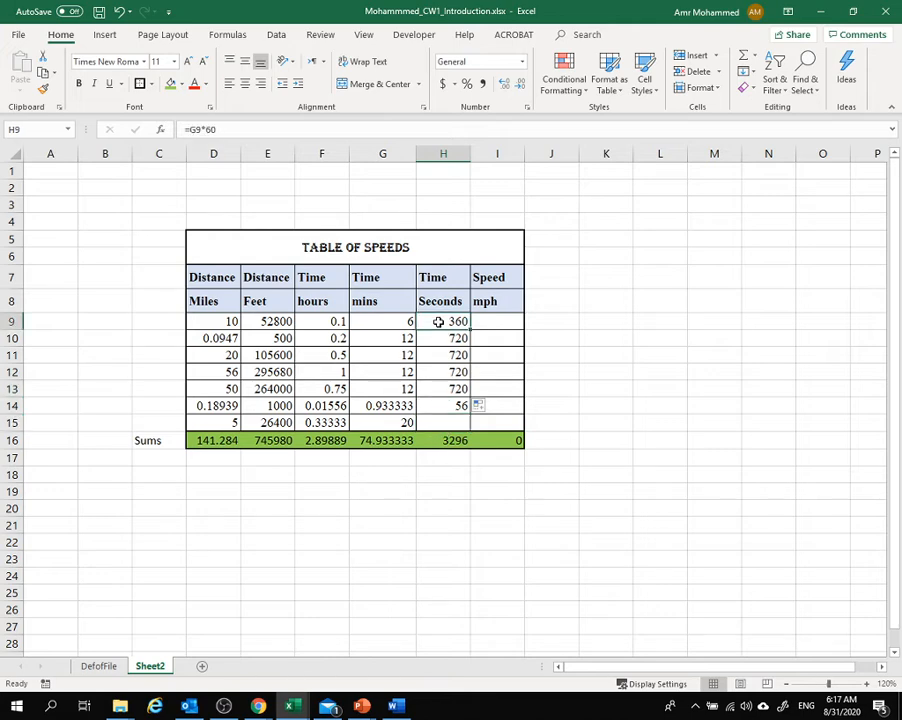
pyautogui.hotkey('ctrl', 'c')
pyautogui.click(440, 422)
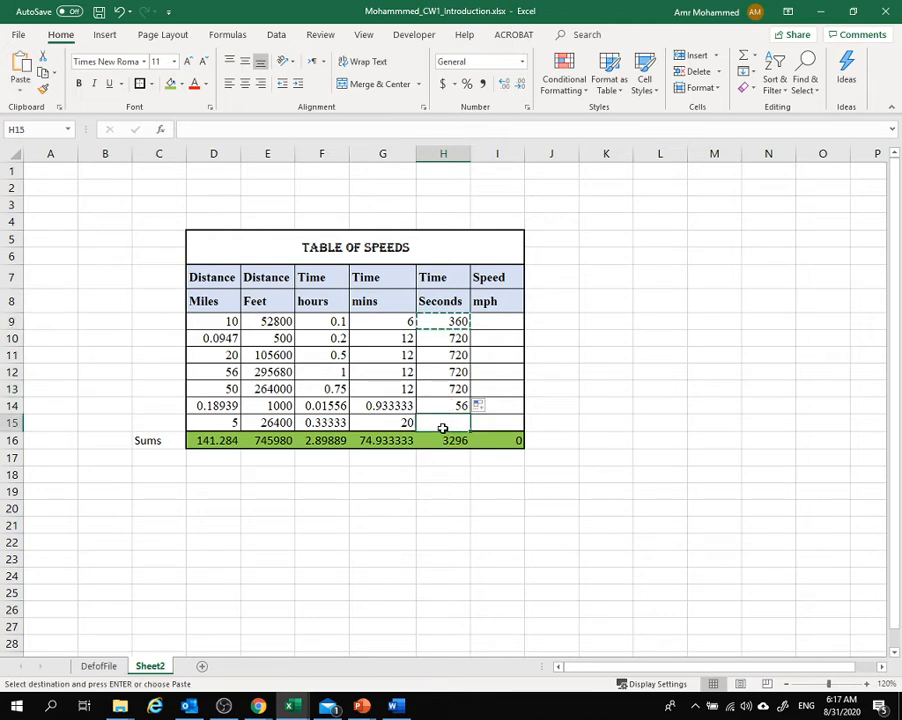
pyautogui.hotkey('ctrl', 'v')
pyautogui.click(450, 513)
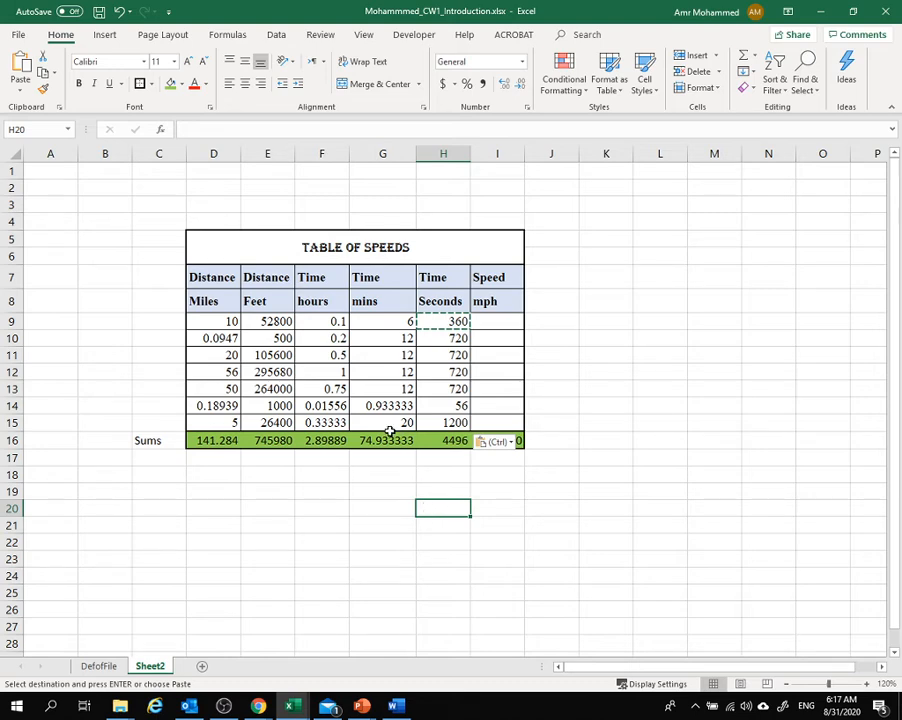
# Calculate the speed in I9 with the formula =D9/F9 and fill it down to I15
pyautogui.click(493, 321)
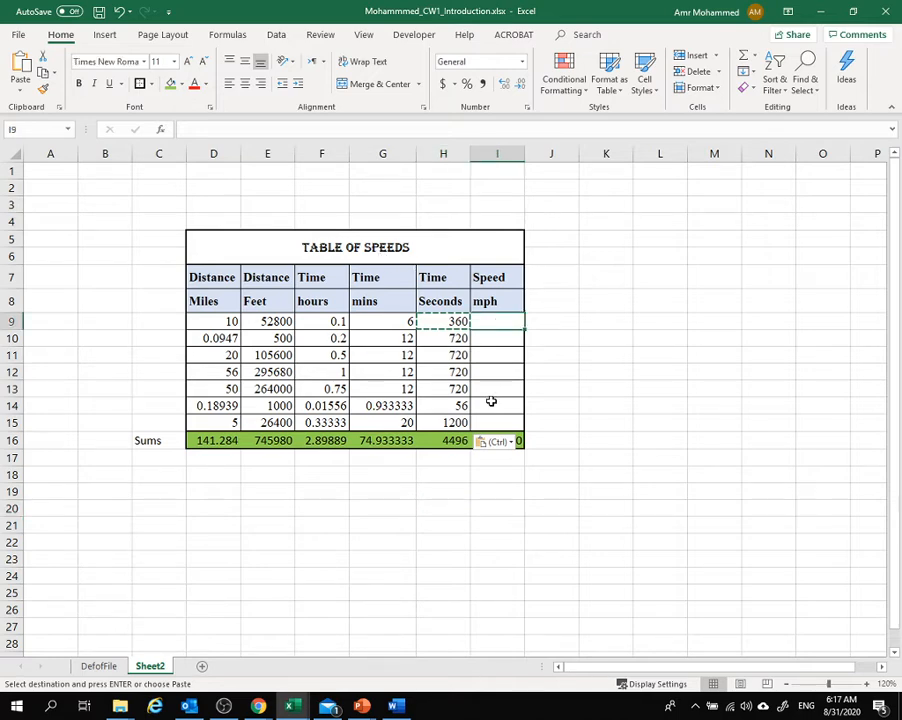
pyautogui.write('=')
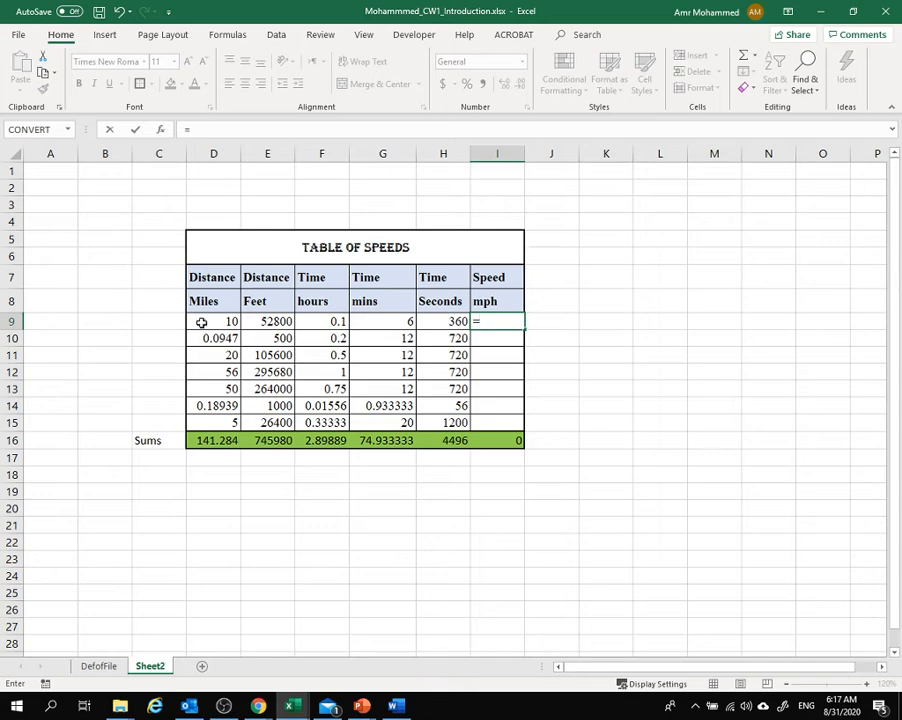
pyautogui.click(201, 322)
pyautogui.write('/')
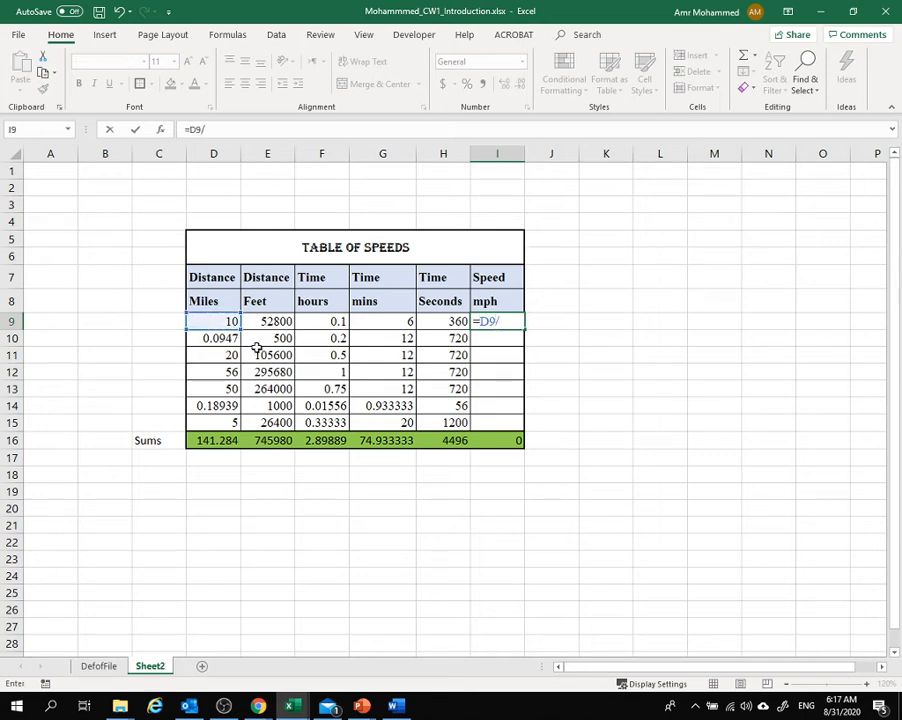
pyautogui.click(337, 325)
pyautogui.press('Return')
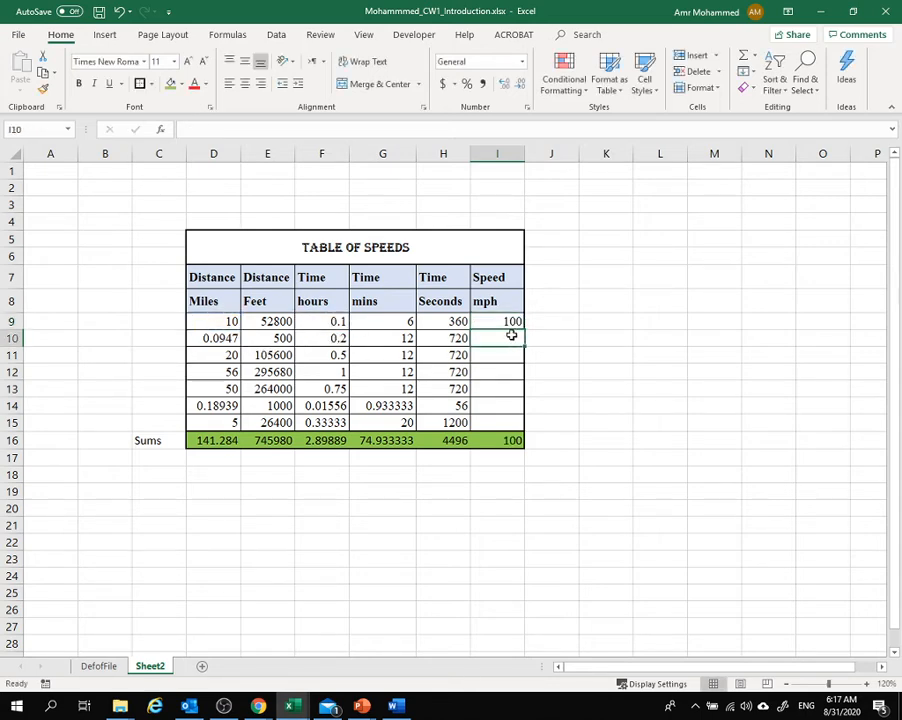
pyautogui.click(503, 320)
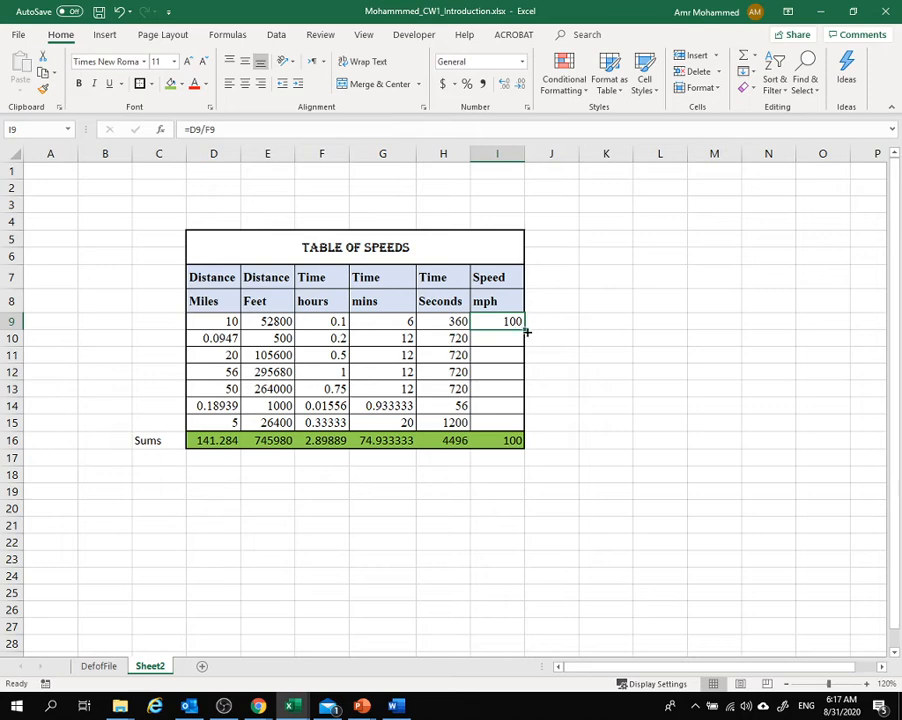
pyautogui.moveTo(526, 329); pyautogui.dragTo(519, 424)
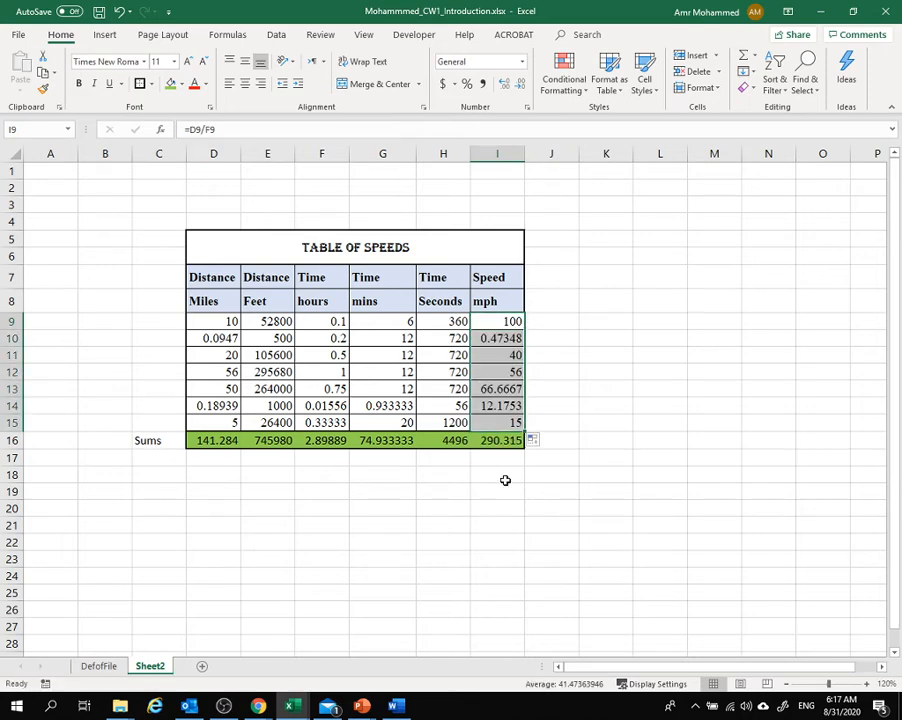
pyautogui.click(499, 528)
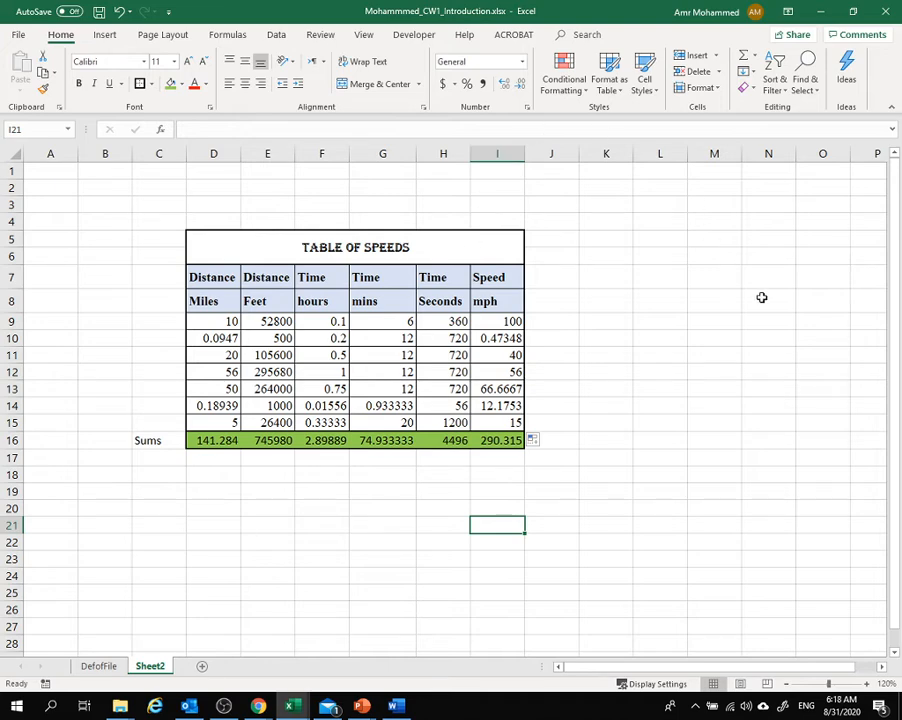
# Label a new row "Average" in C17, below the Sums label
pyautogui.click(149, 456)
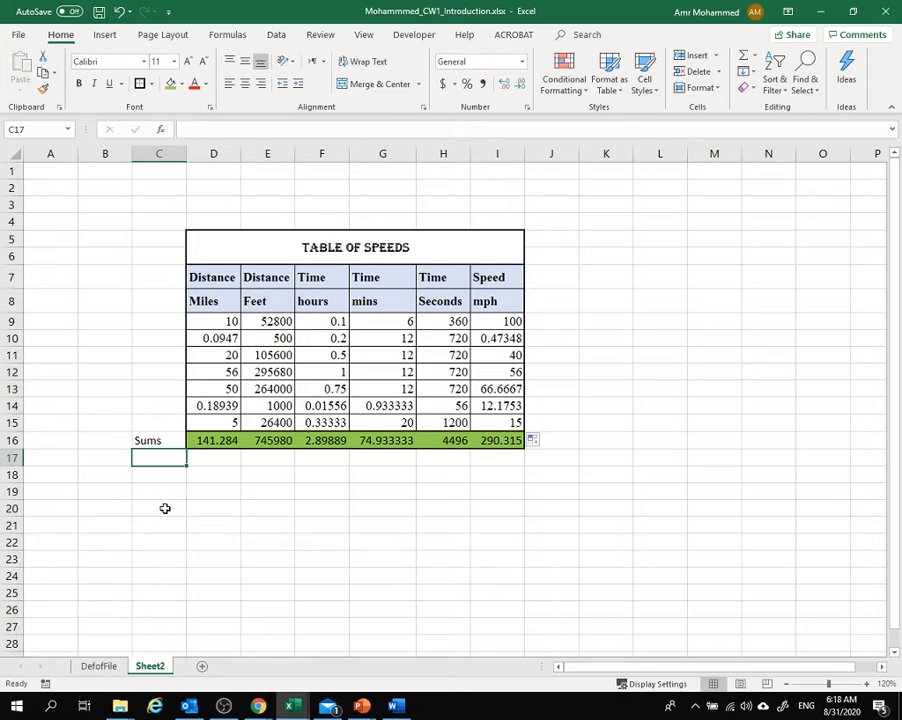
pyautogui.write('Average')
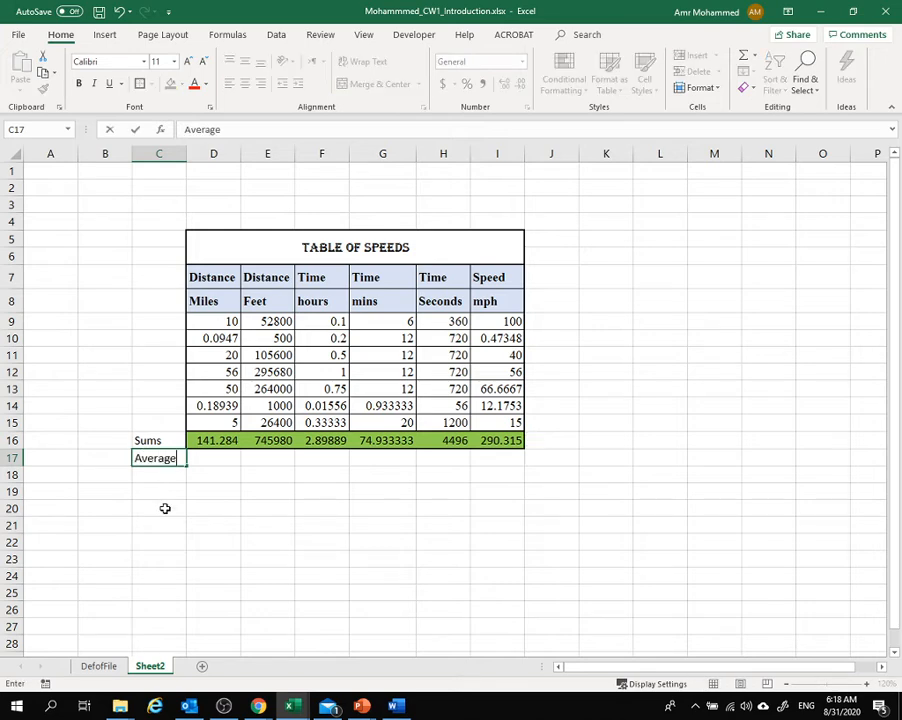
pyautogui.press('Return')
# Insert an AVERAGE formula in D17 covering D9:D15, leaving out the sum in D16
pyautogui.click(203, 456)
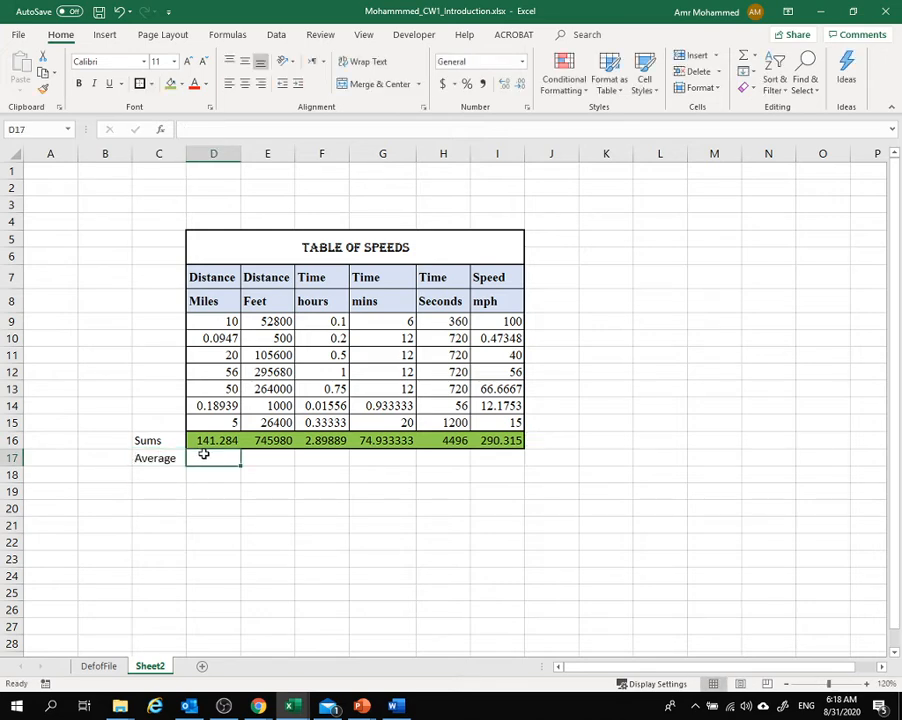
pyautogui.click(755, 56)
pyautogui.click(766, 88)
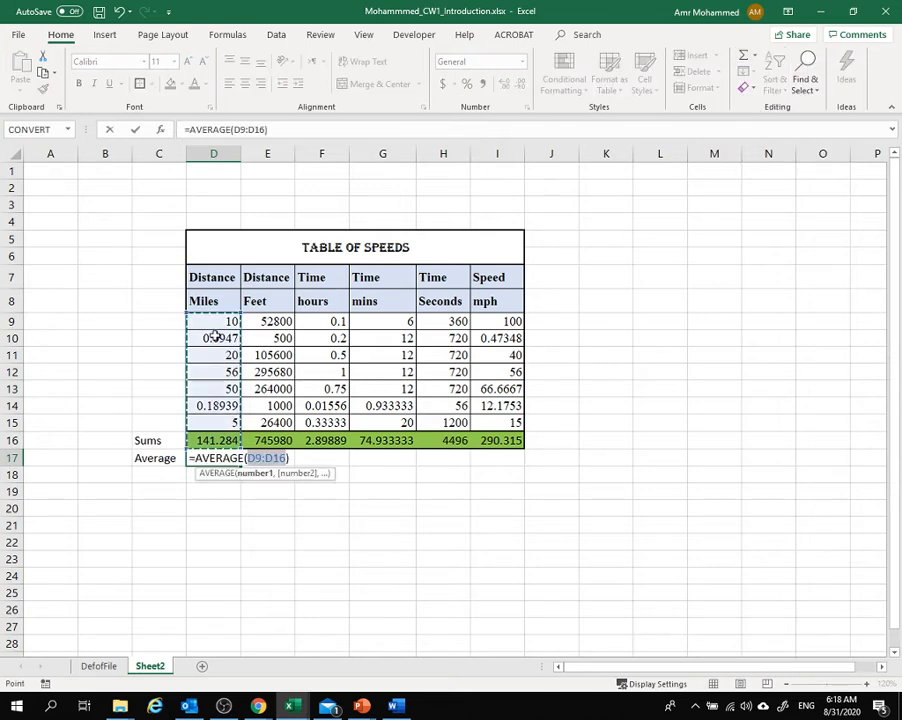
pyautogui.moveTo(215, 318); pyautogui.dragTo(216, 421)
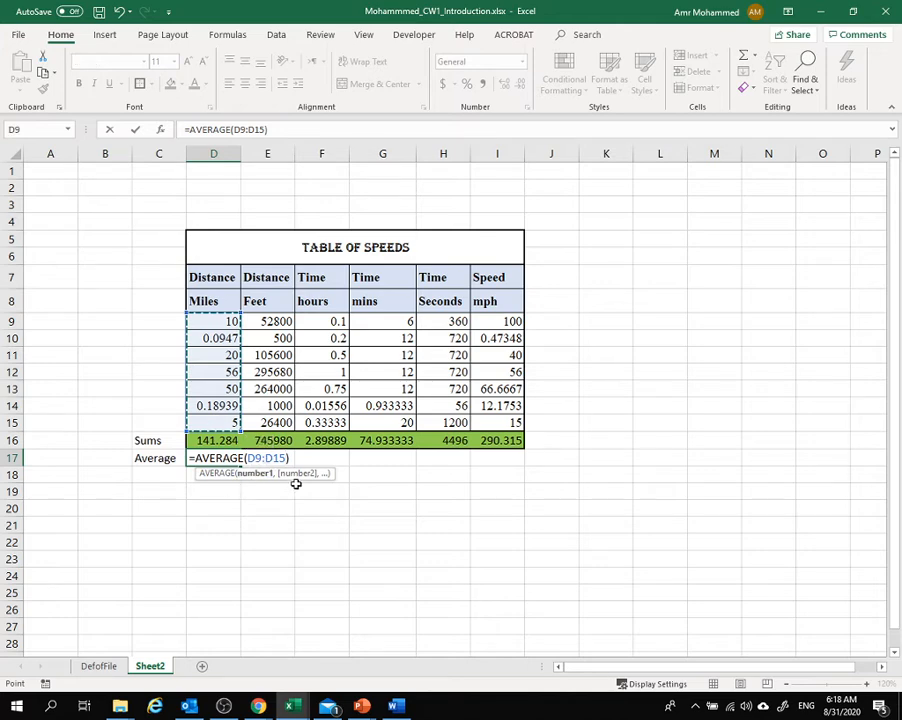
pyautogui.press('Return')
pyautogui.click(230, 461)
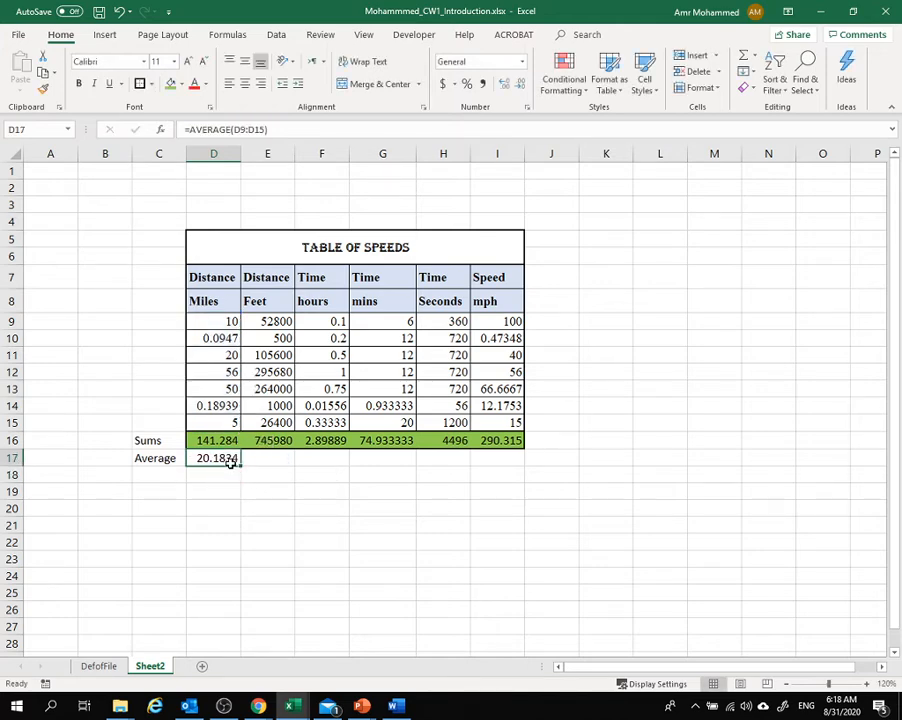
# Fill the average formula from D17 across to I17 and shade D17:I17 green like the Sums row
pyautogui.moveTo(240, 465); pyautogui.dragTo(514, 464)
pyautogui.click(497, 508)
pyautogui.moveTo(214, 457); pyautogui.dragTo(508, 458)
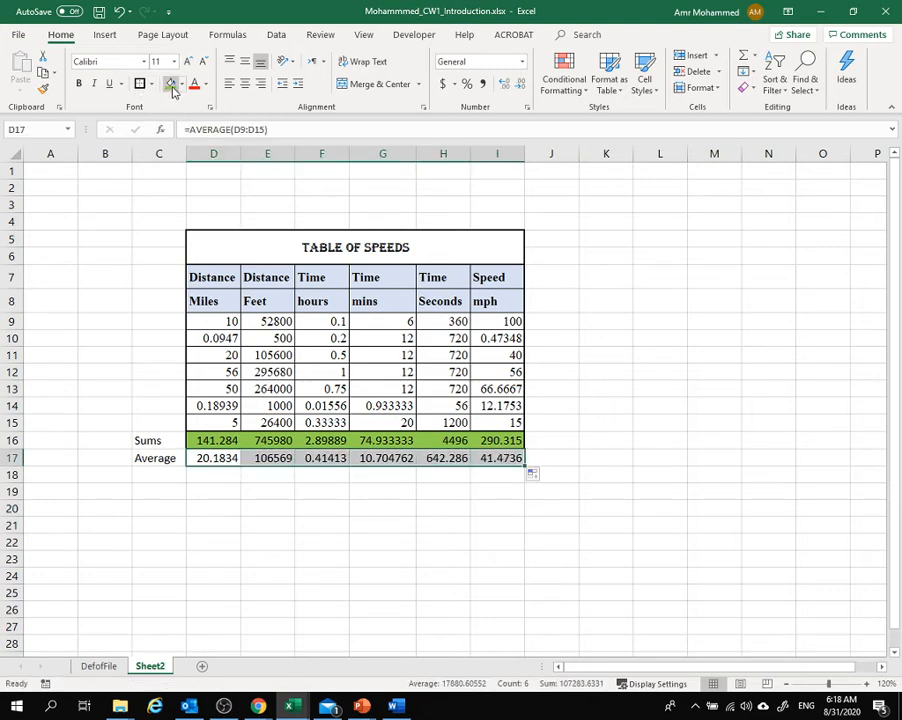
pyautogui.click(172, 86)
pyautogui.click(372, 530)
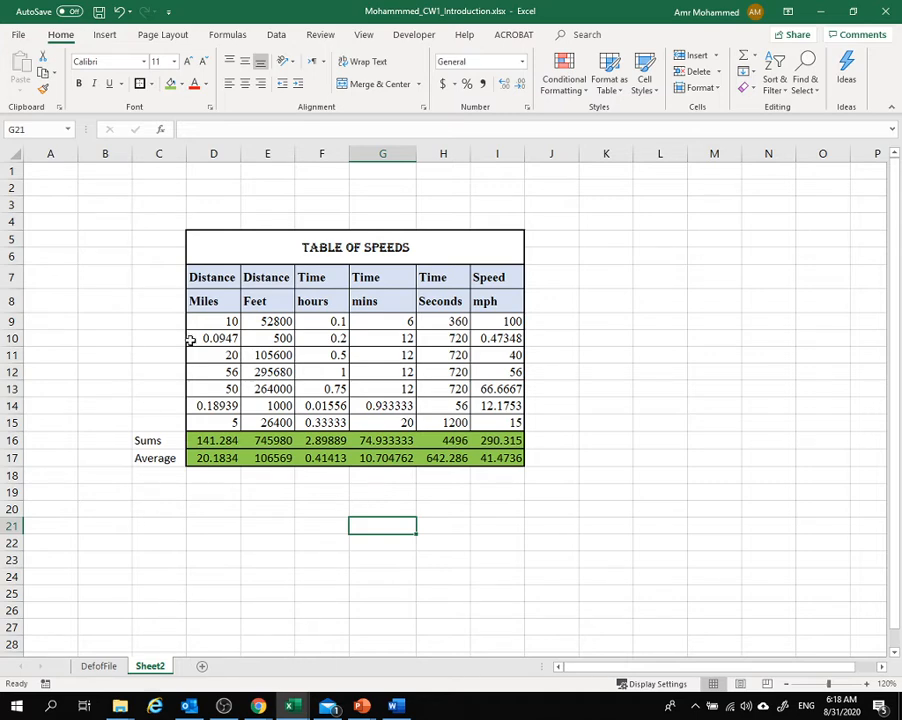
pyautogui.click(320, 35)
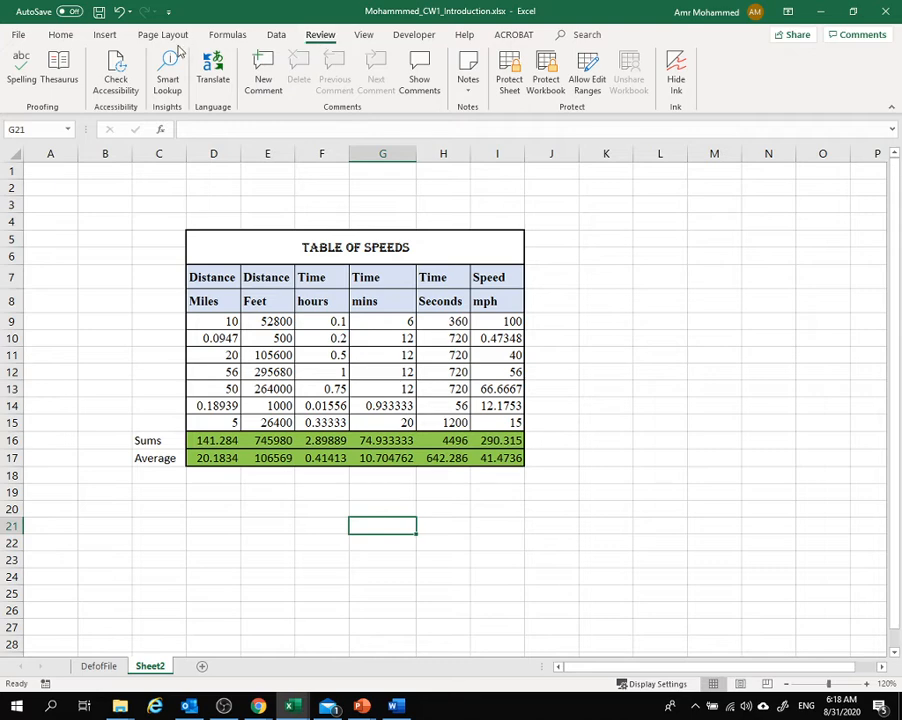
pyautogui.click(216, 35)
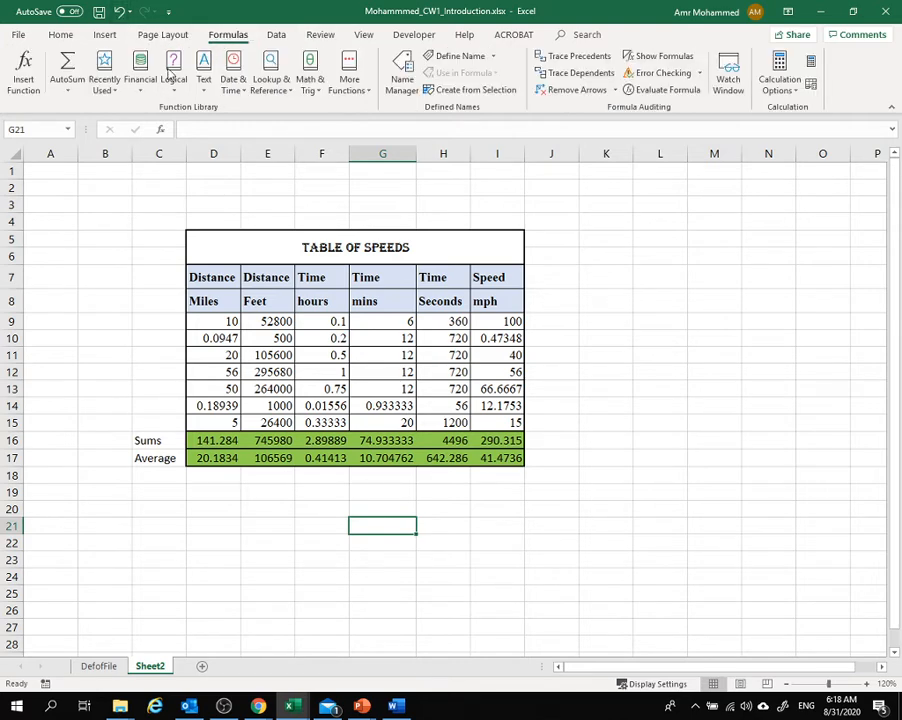
pyautogui.click(316, 96)
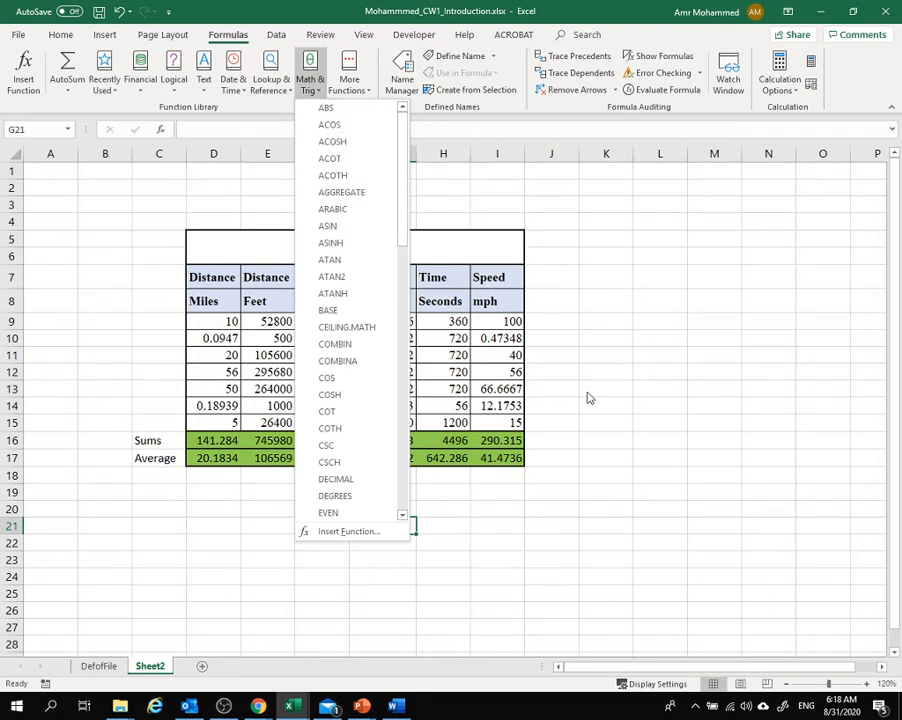
pyautogui.click(548, 282)
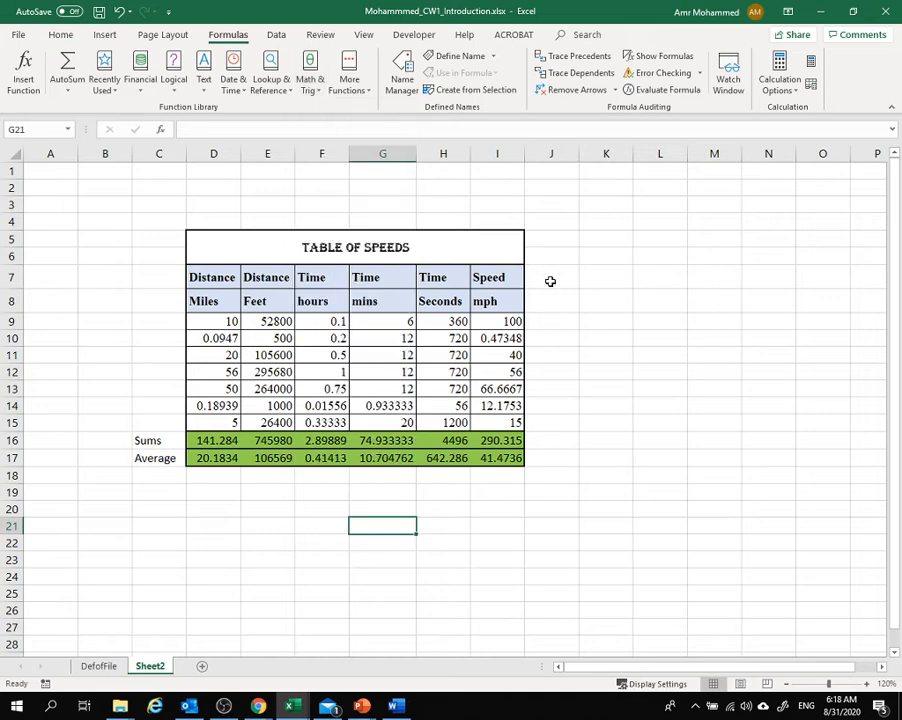
# Add the column heading "Abs" in J7, beside the Speed heading
pyautogui.click(552, 280)
pyautogui.write('Abs')
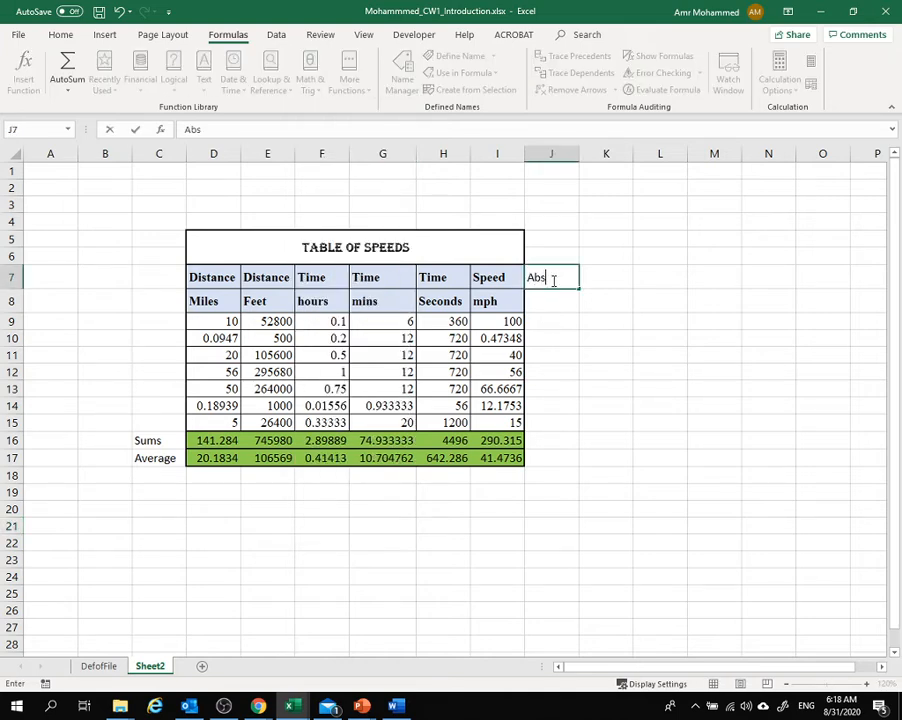
pyautogui.press('Return')
pyautogui.click(560, 322)
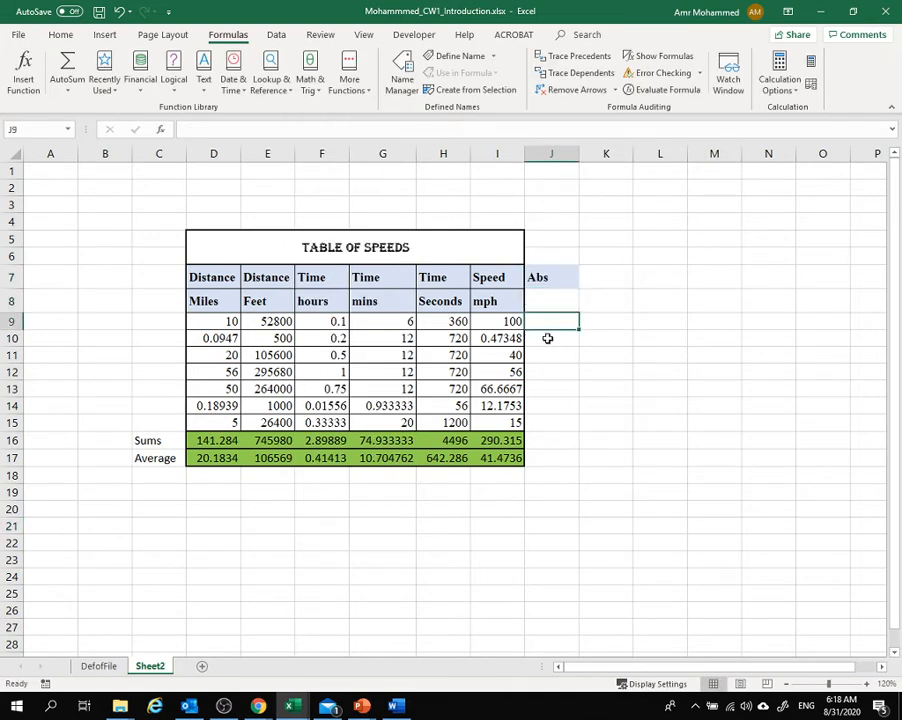
# Make the first distance in miles negative by changing D9 to -10
pyautogui.click(212, 320)
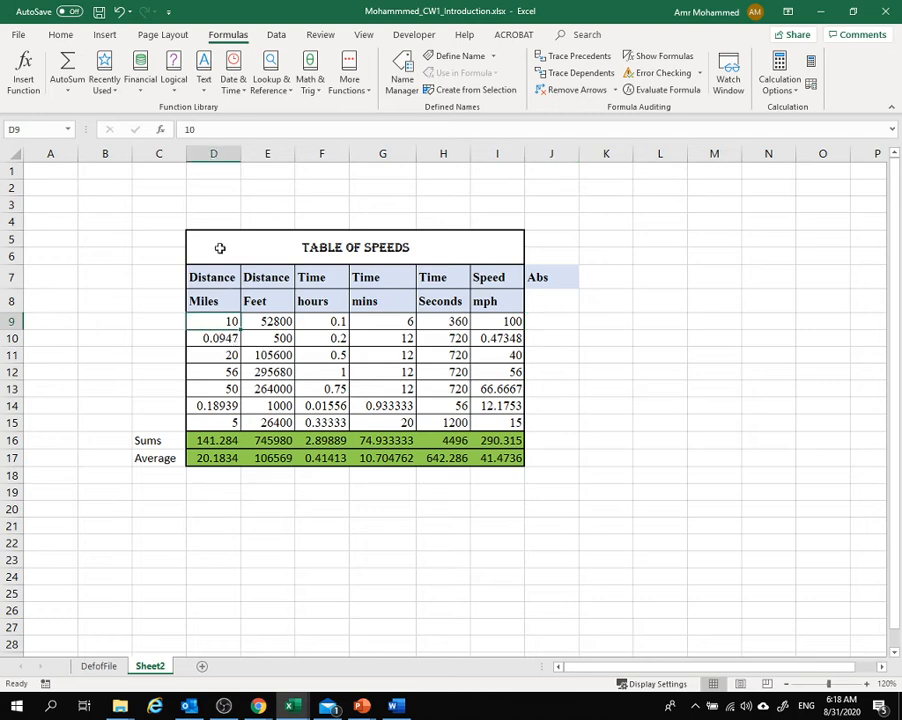
pyautogui.click(183, 131)
pyautogui.write('-')
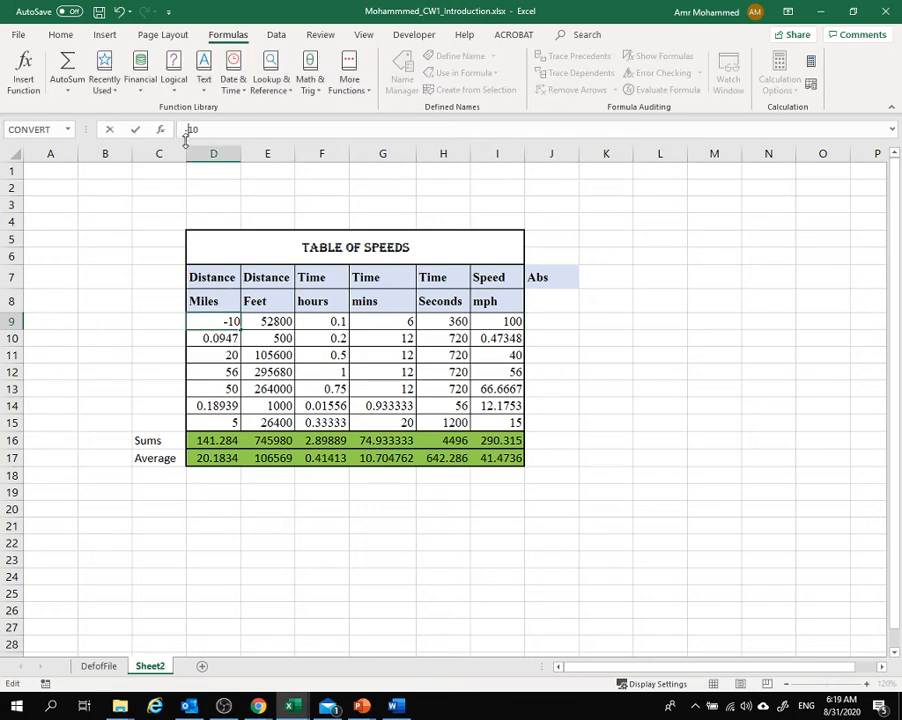
pyautogui.press('Return')
pyautogui.click(266, 491)
pyautogui.click(207, 317)
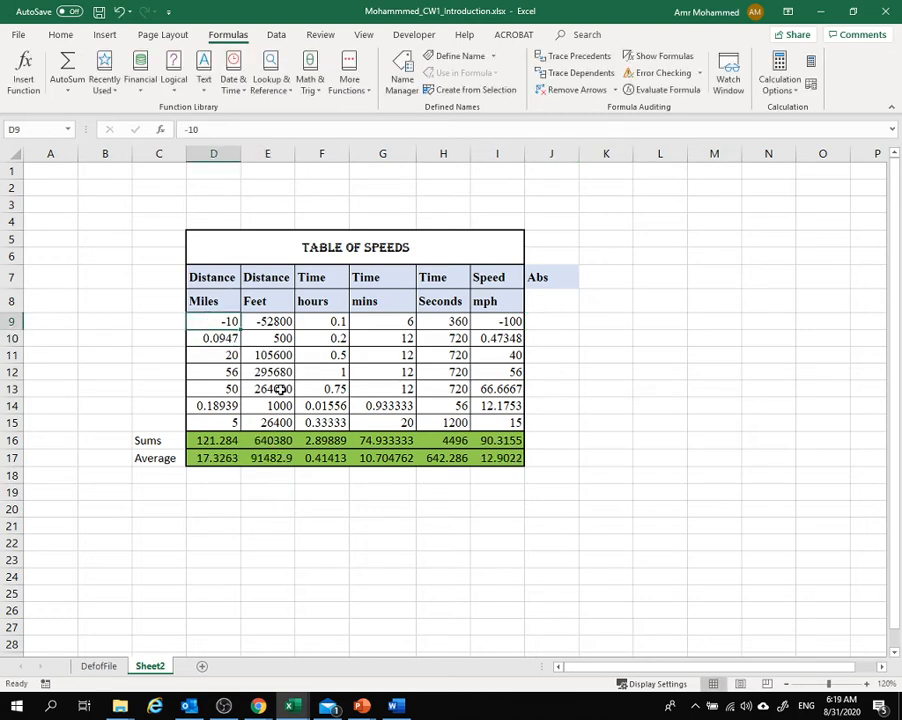
# Calculate the absolute speed in J9 with =ABS(I9) and fill it down to J15
pyautogui.click(497, 322)
pyautogui.click(551, 320)
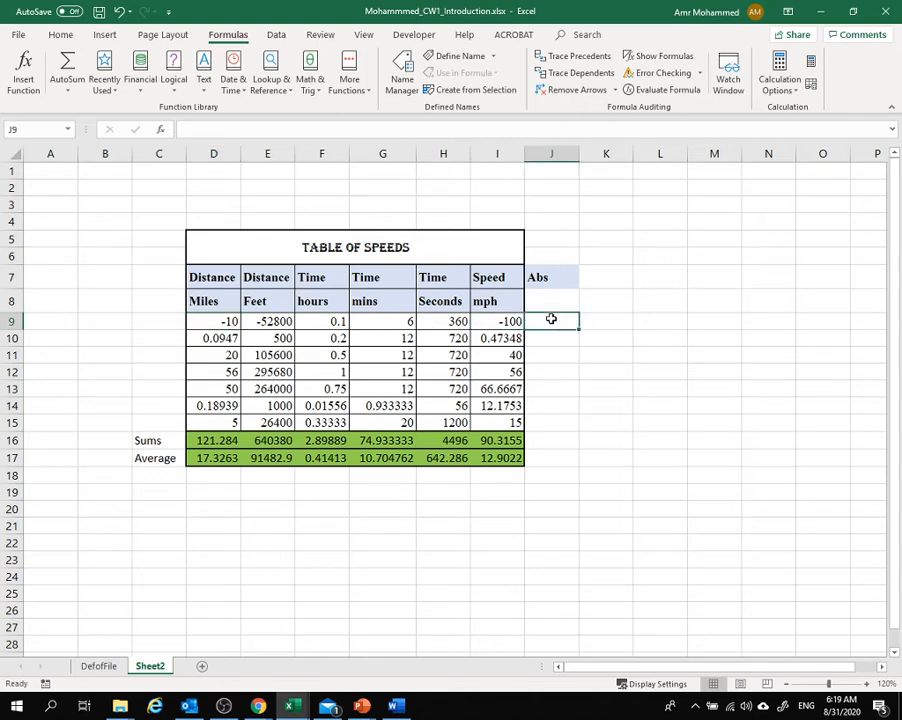
pyautogui.write('=')
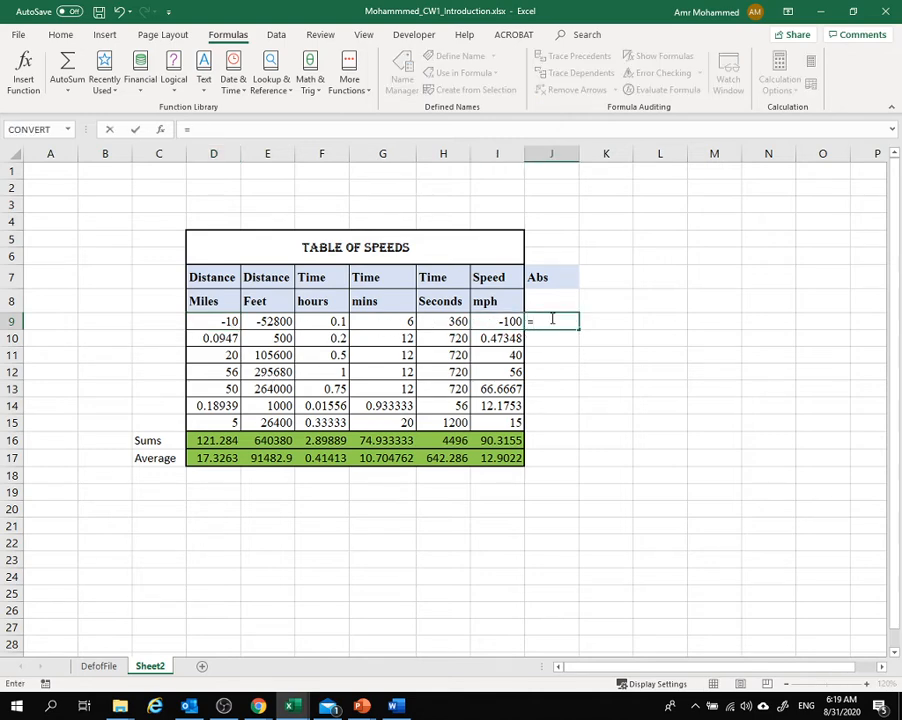
pyautogui.write('ab')
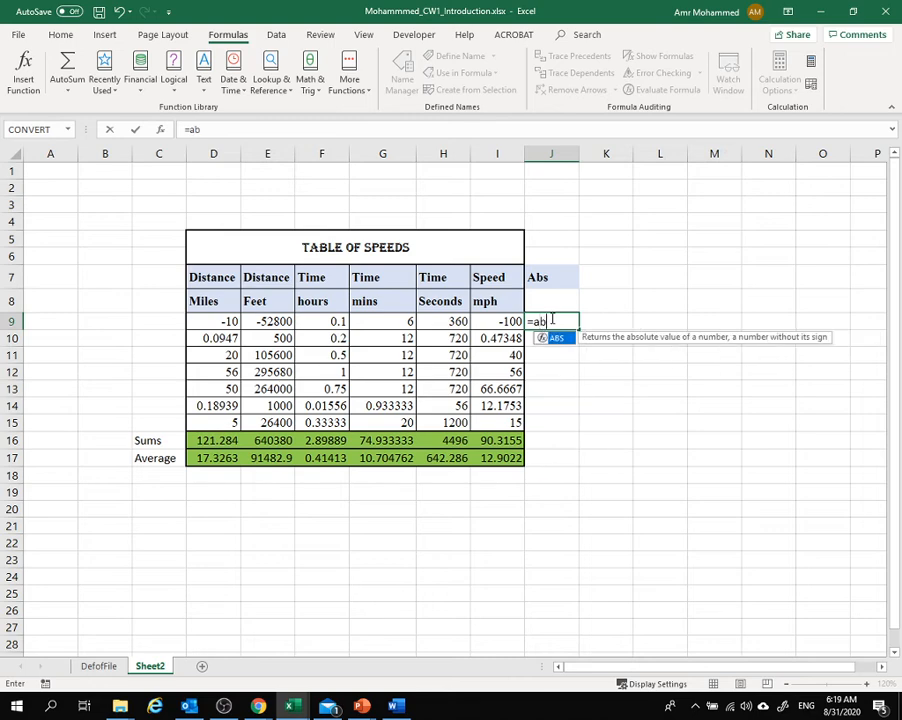
pyautogui.doubleClick(550, 337)
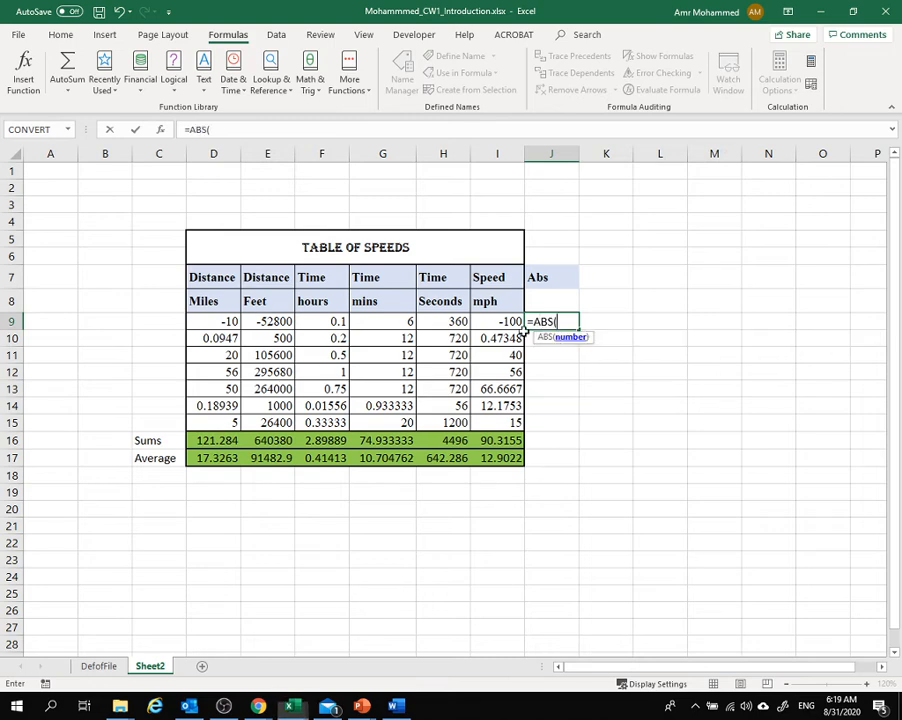
pyautogui.click(499, 320)
pyautogui.press('Return')
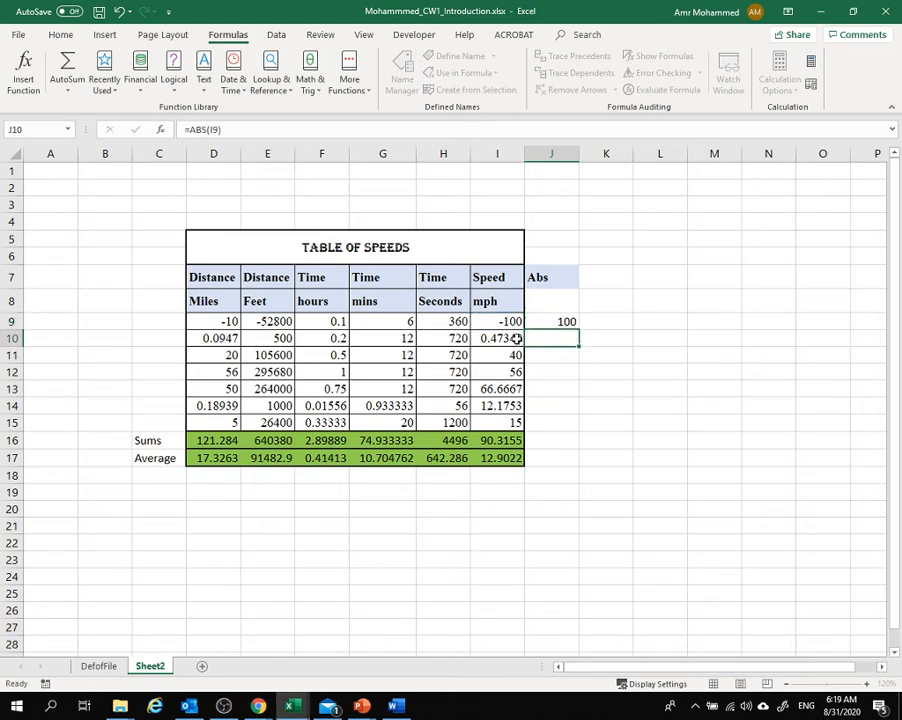
pyautogui.click(557, 321)
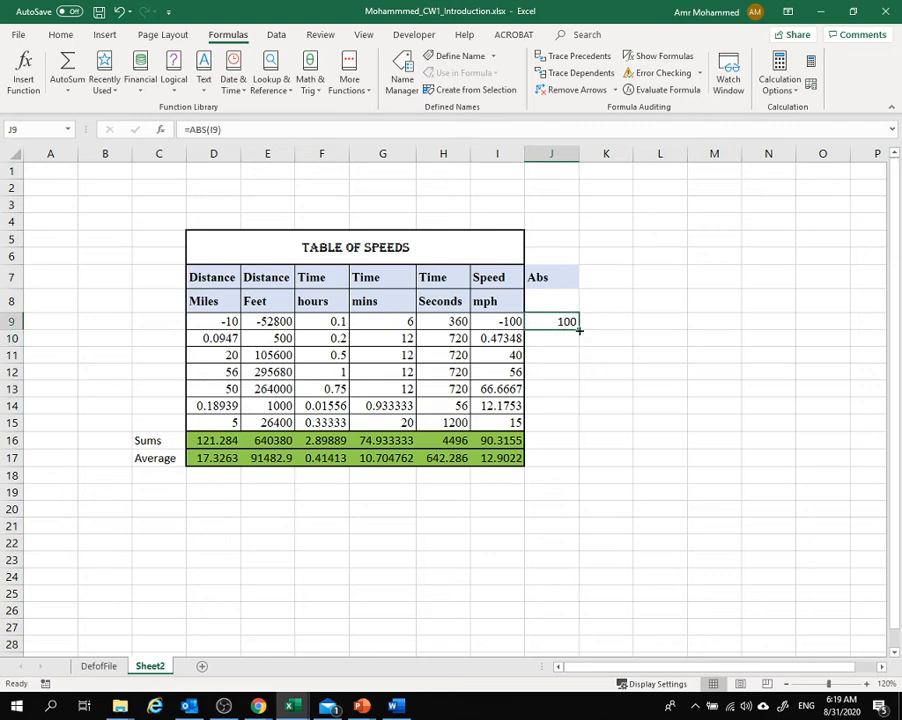
pyautogui.moveTo(578, 329); pyautogui.dragTo(586, 438)
pyautogui.click(548, 491)
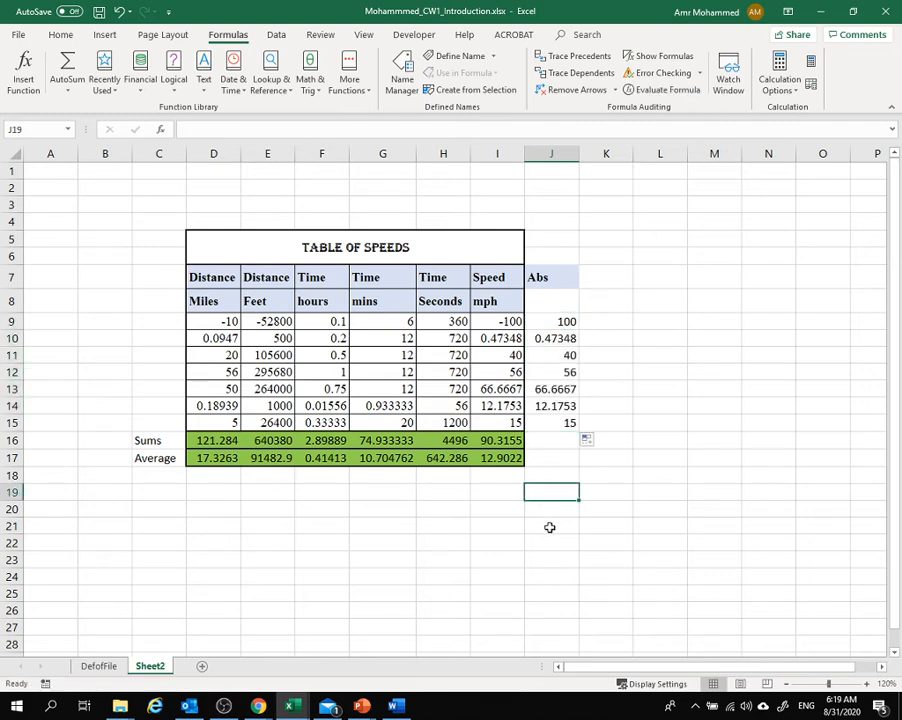
# Add the column heading "Factorial" in K7, beside the Abs heading
pyautogui.click(590, 272)
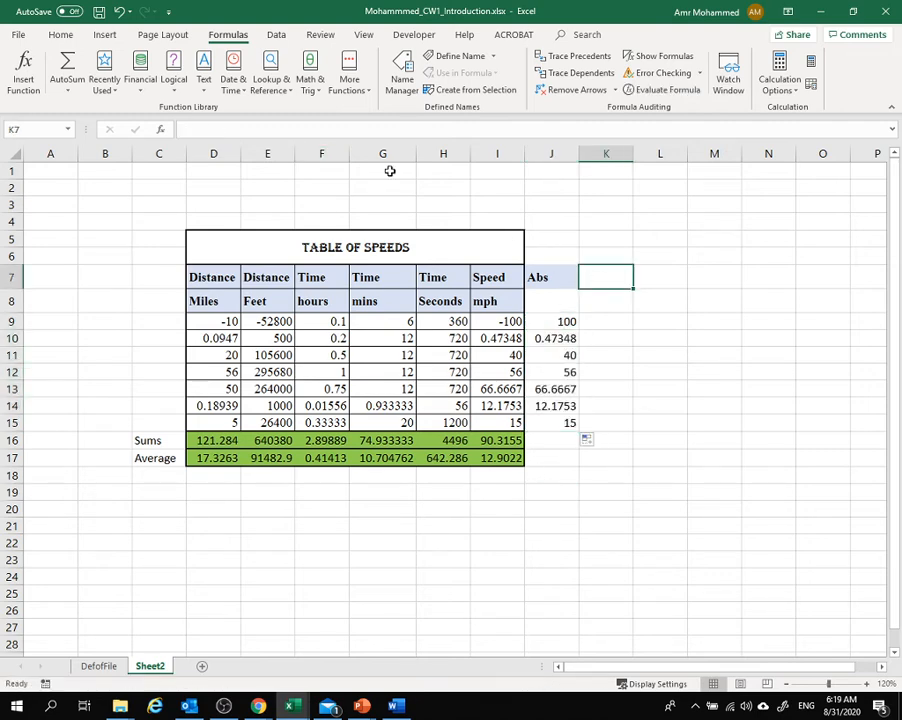
pyautogui.click(320, 92)
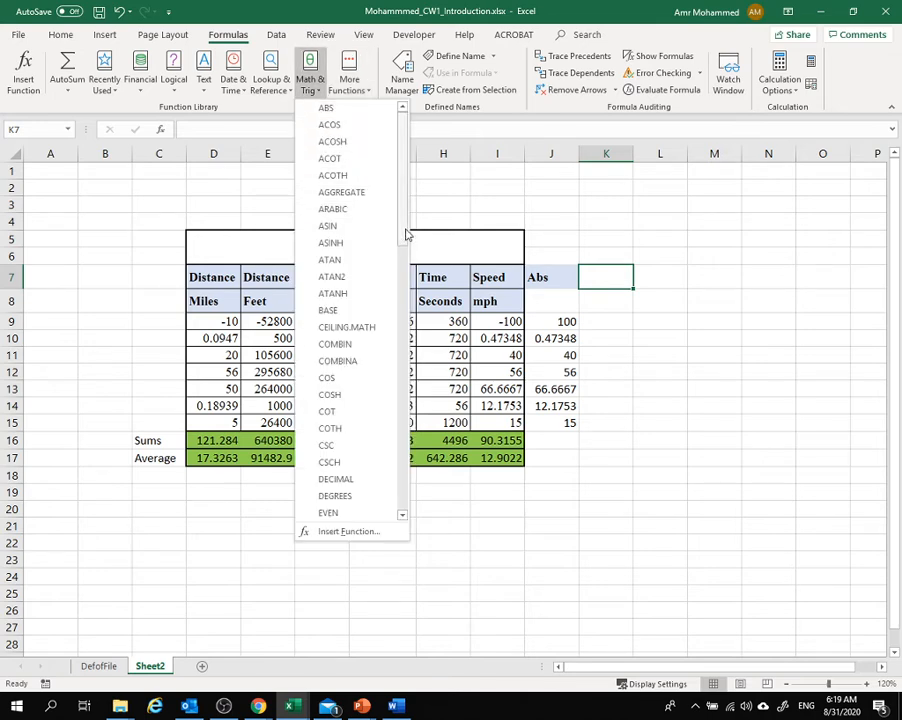
pyautogui.moveTo(406, 233); pyautogui.dragTo(412, 502)
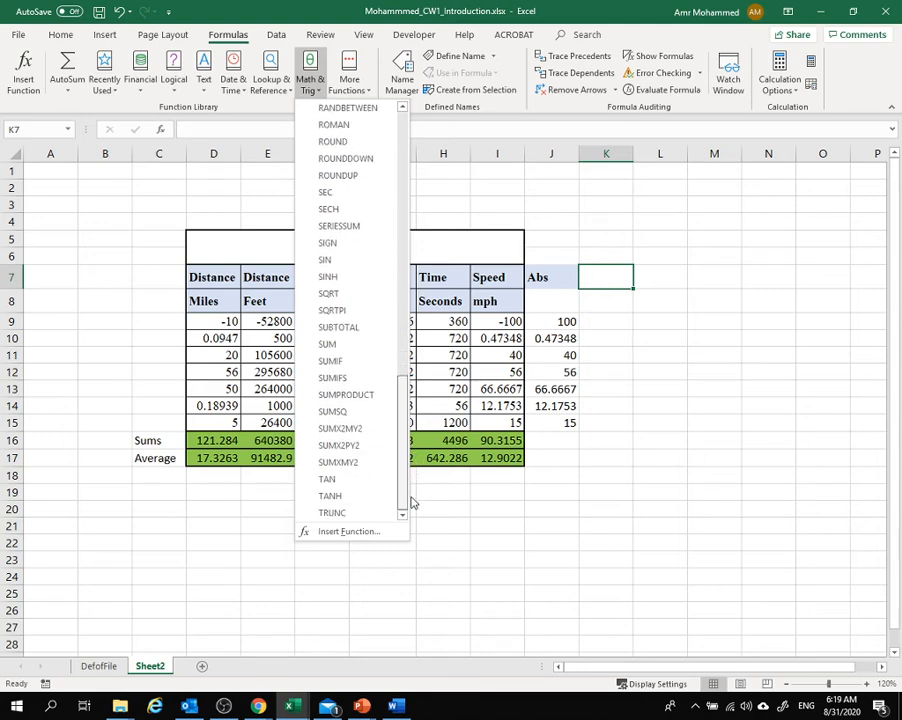
pyautogui.moveTo(412, 502); pyautogui.dragTo(406, 412)
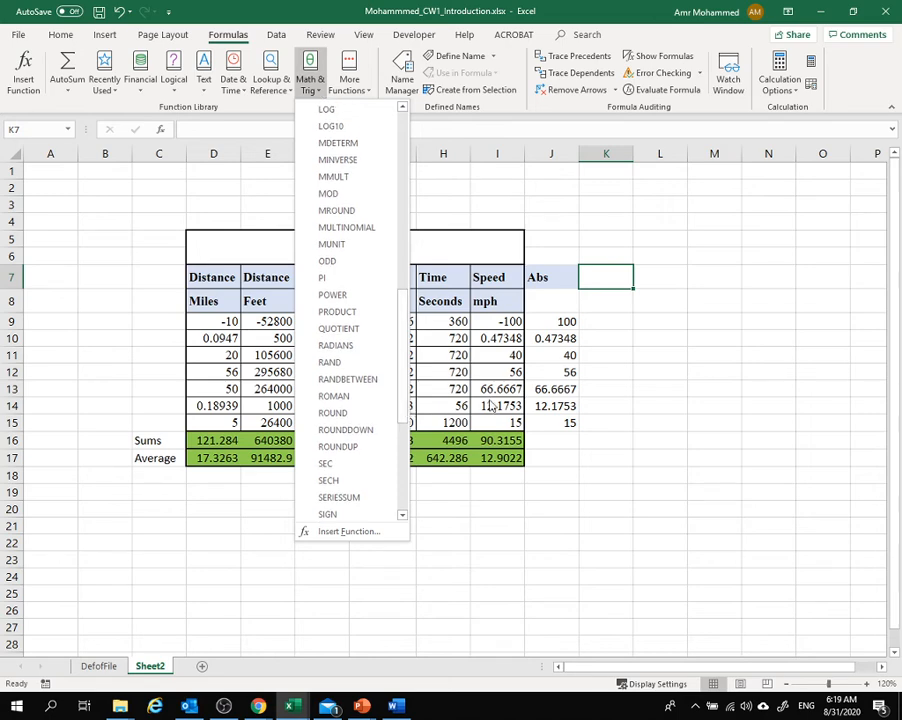
pyautogui.click(628, 405)
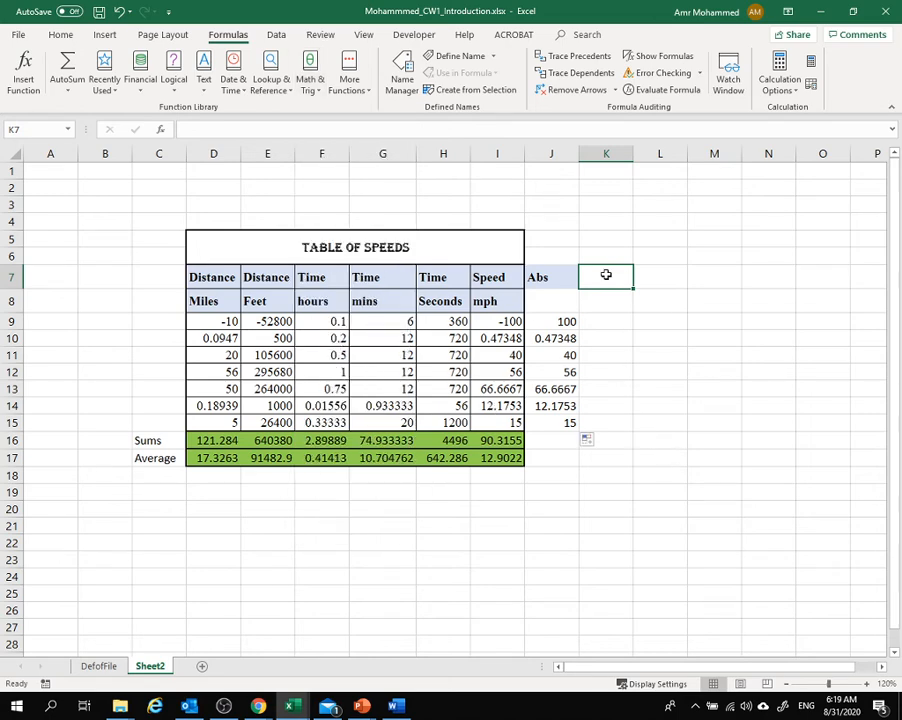
pyautogui.write('Facto')
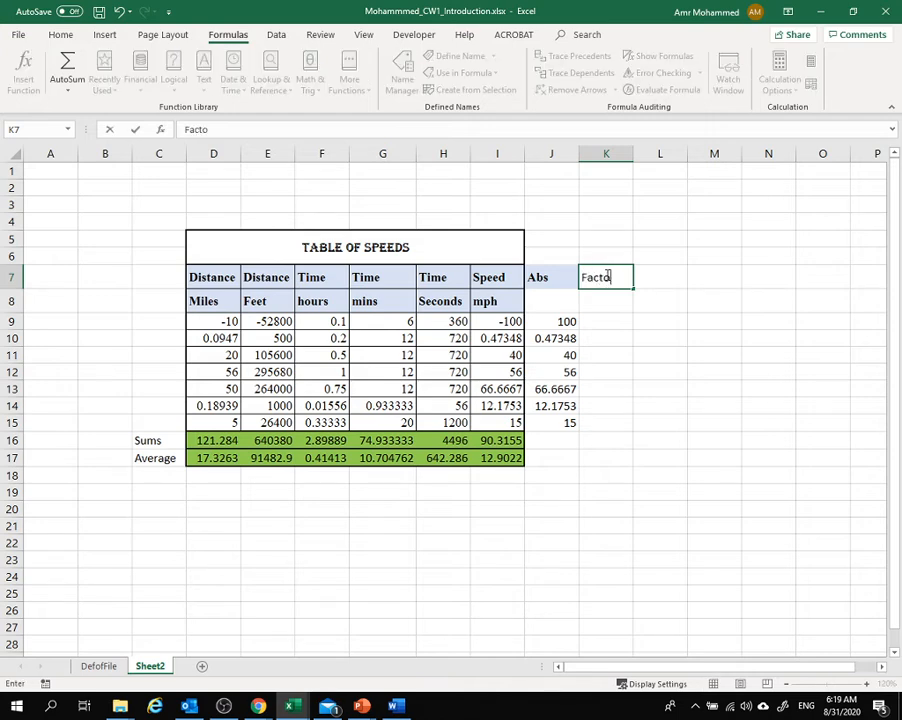
pyautogui.write('rial')
pyautogui.click(650, 350)
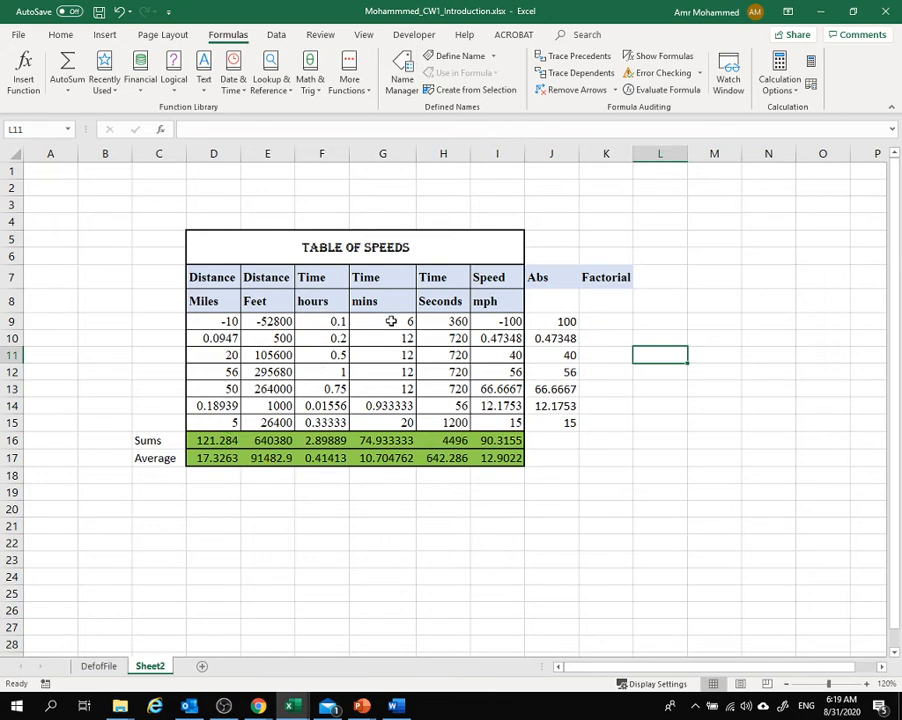
pyautogui.click(606, 324)
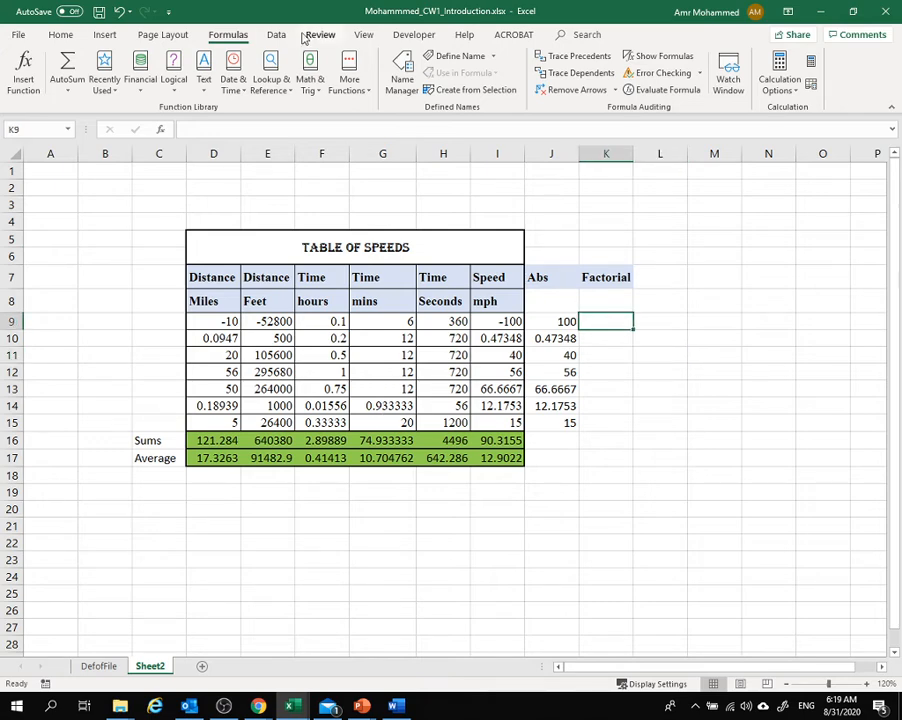
pyautogui.click(312, 84)
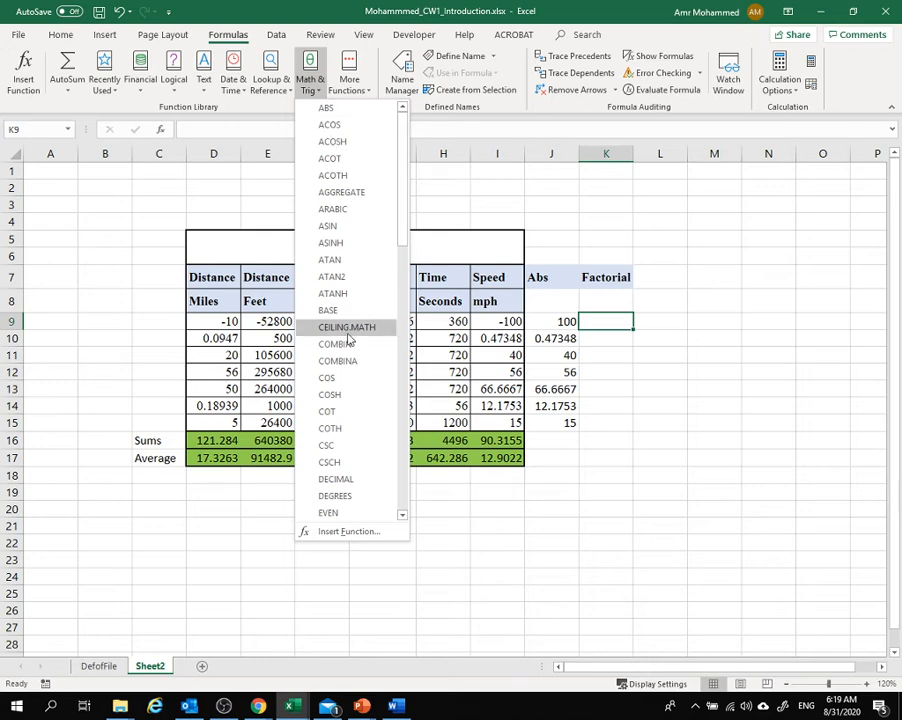
pyautogui.scroll(-3, 347, 337)
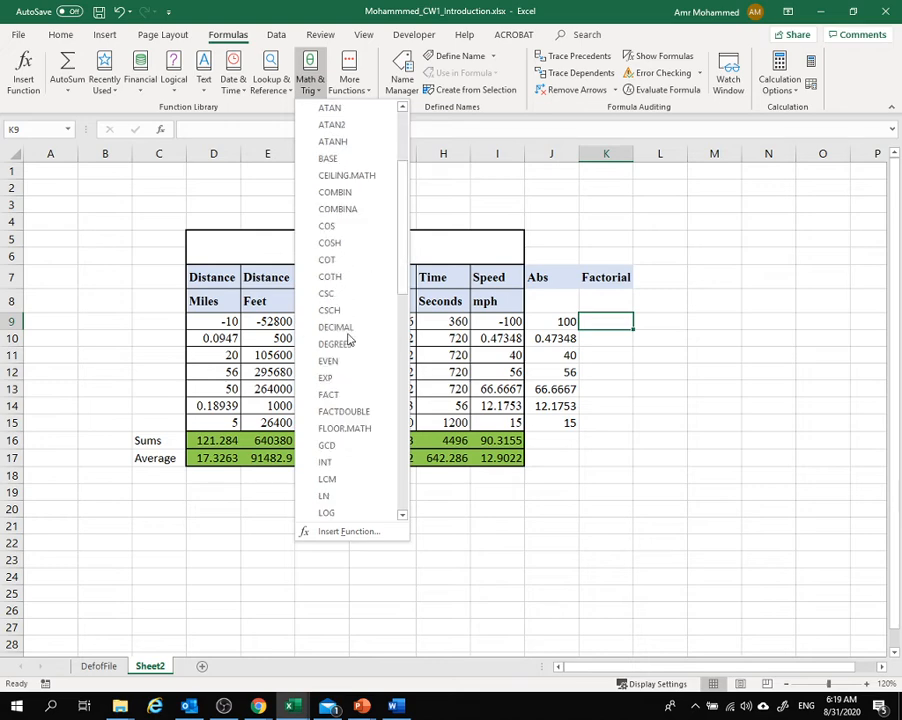
pyautogui.click(329, 396)
pyautogui.click(326, 405)
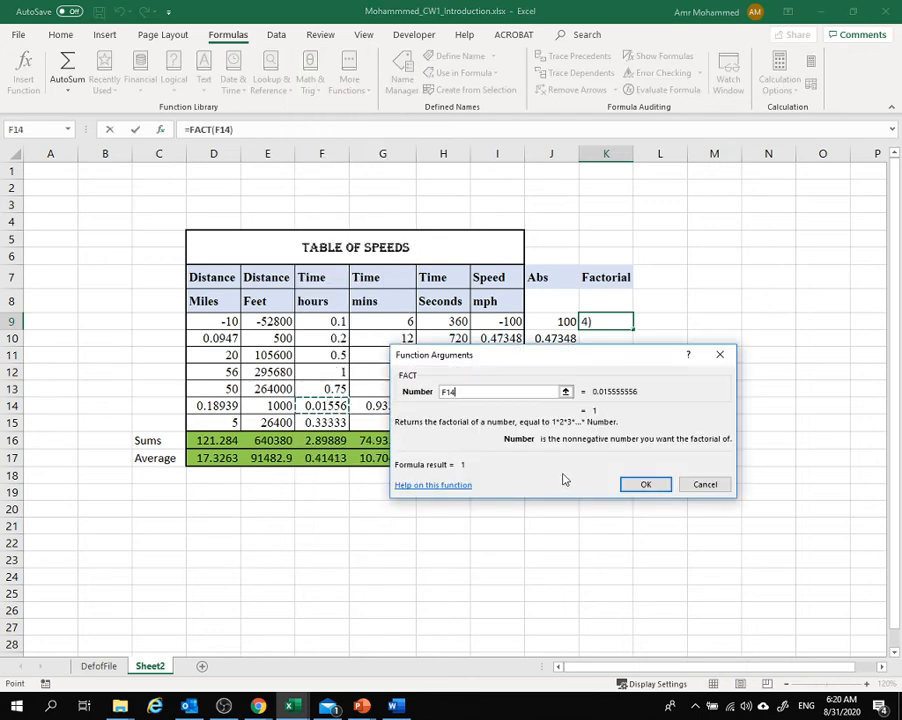
pyautogui.click(707, 486)
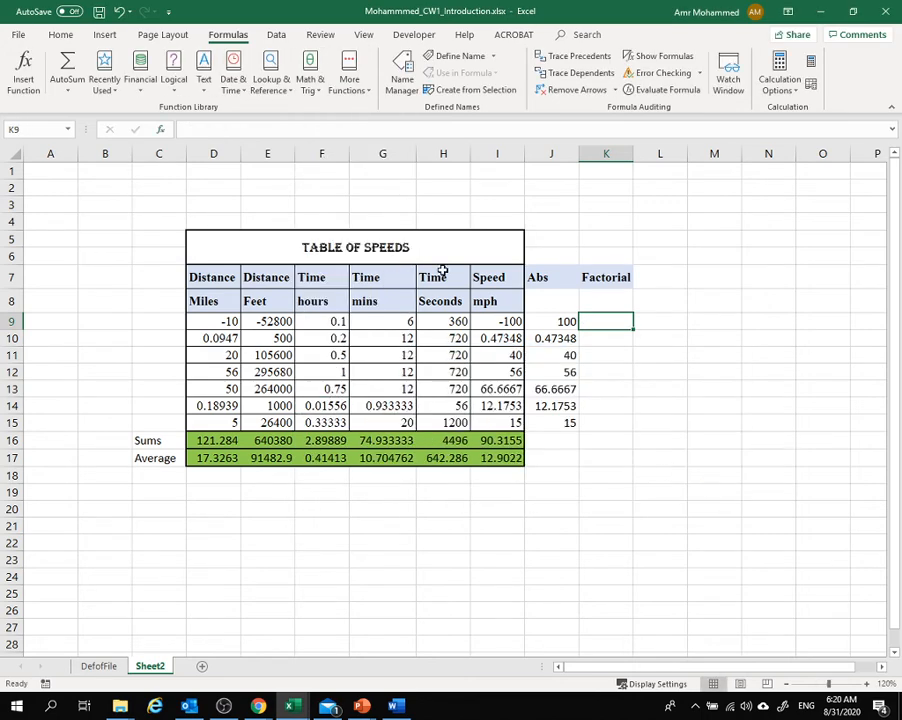
# Calculate the factorial of the minutes value in K9 with =FACT(G9) and fill it down to K15
pyautogui.click(309, 95)
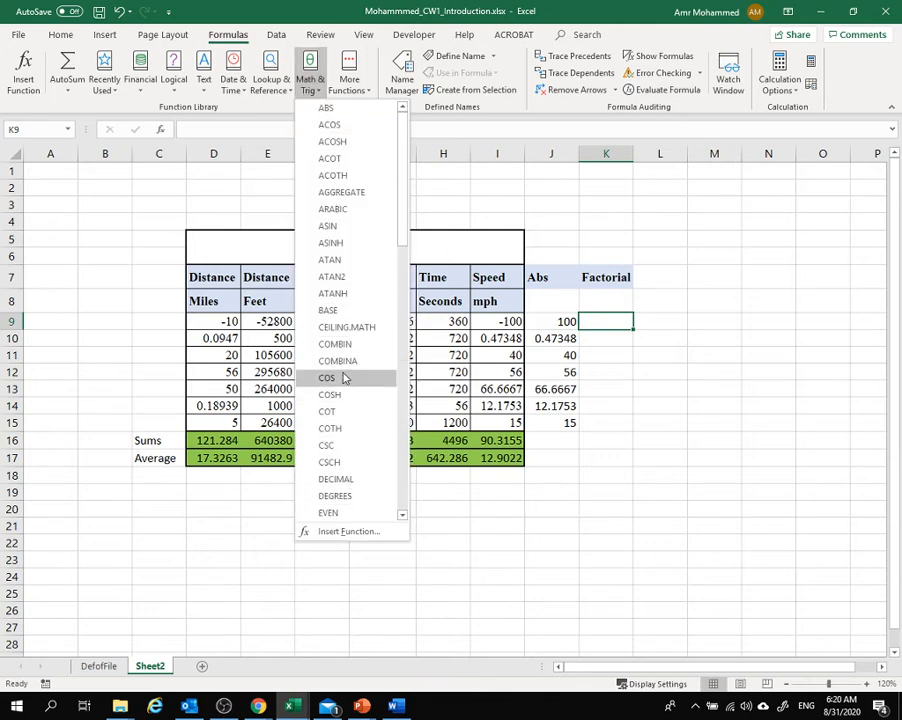
pyautogui.scroll(-3, 345, 370)
pyautogui.press('Escape')
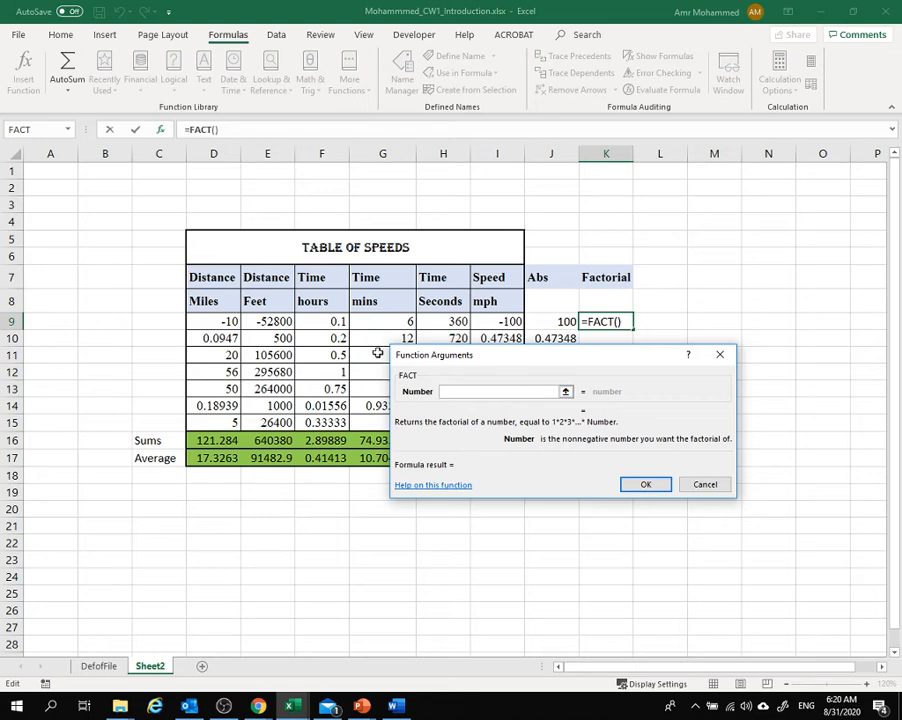
pyautogui.click(565, 391)
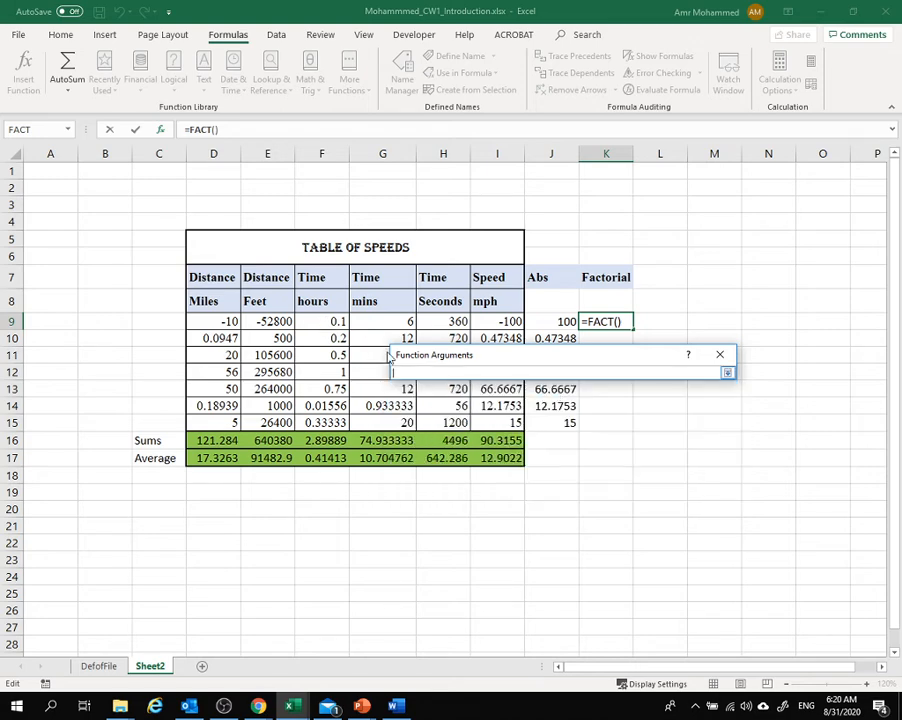
pyautogui.click(377, 323)
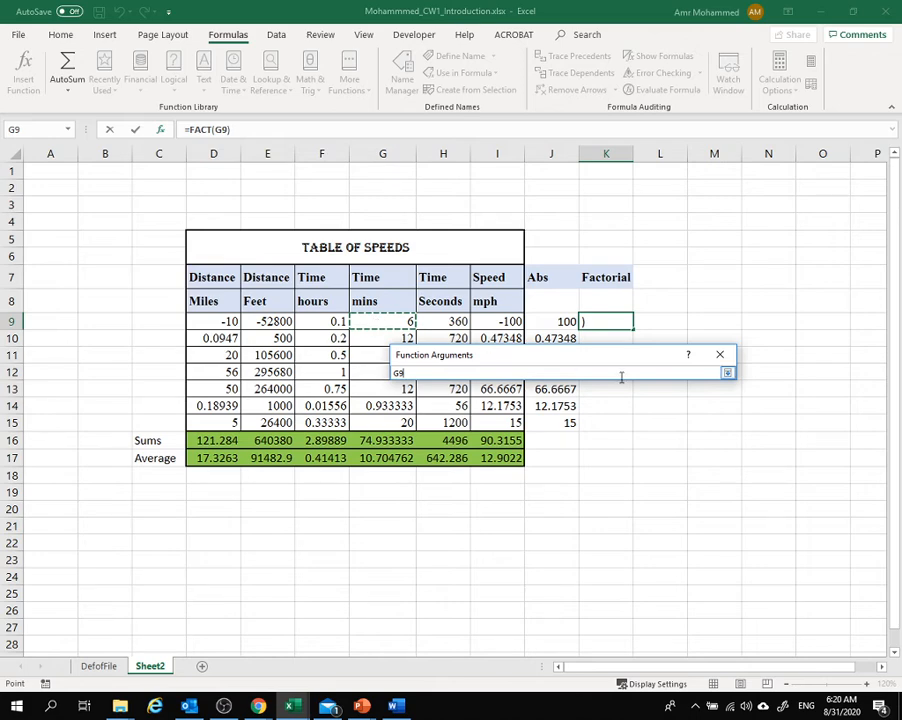
pyautogui.click(727, 372)
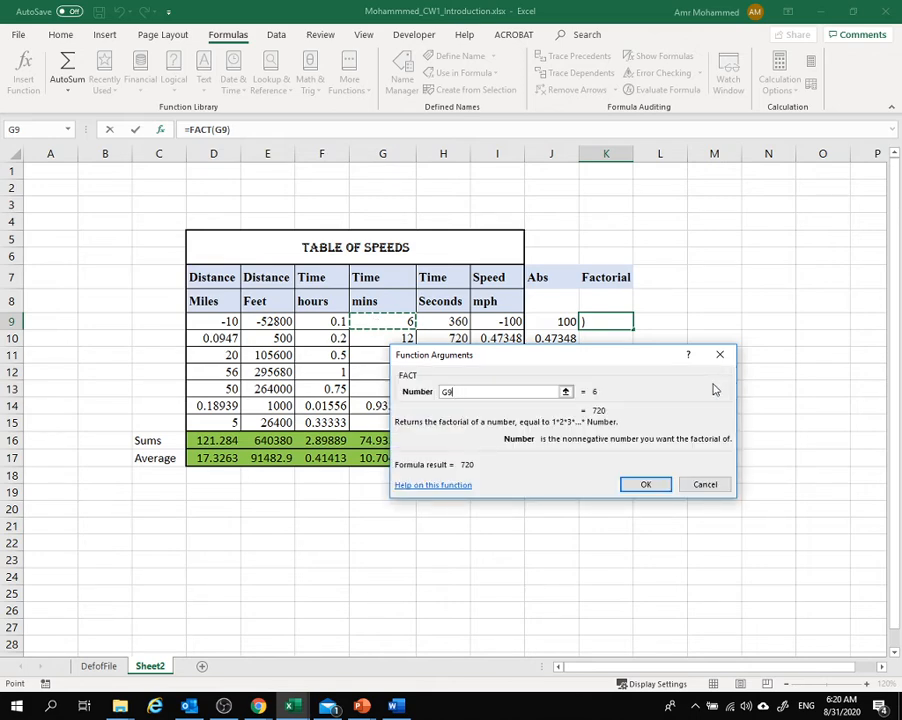
pyautogui.click(664, 484)
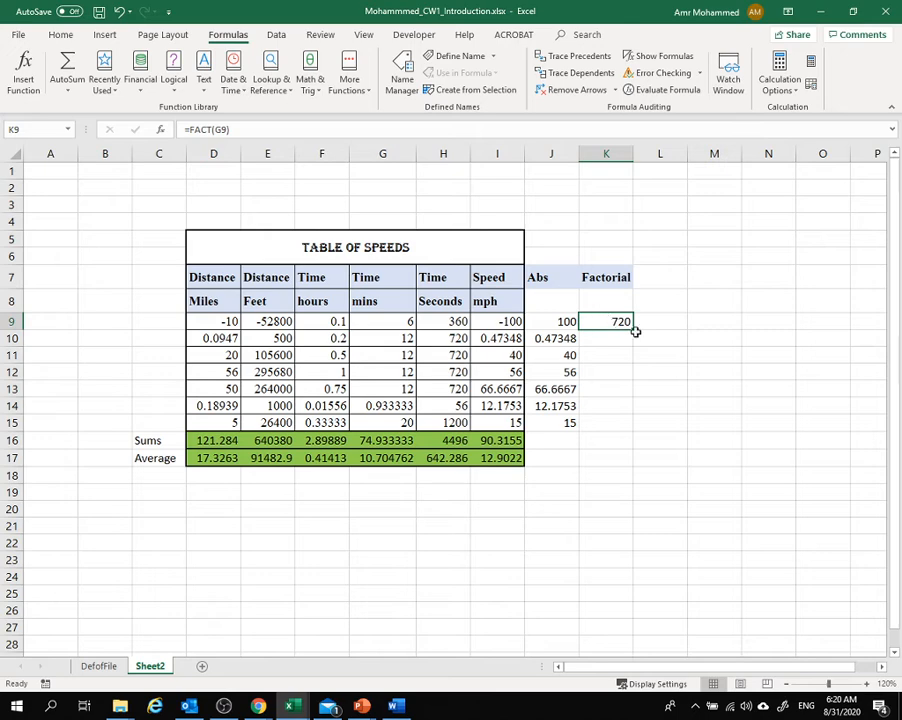
pyautogui.moveTo(633, 331); pyautogui.dragTo(634, 428)
pyautogui.click(610, 493)
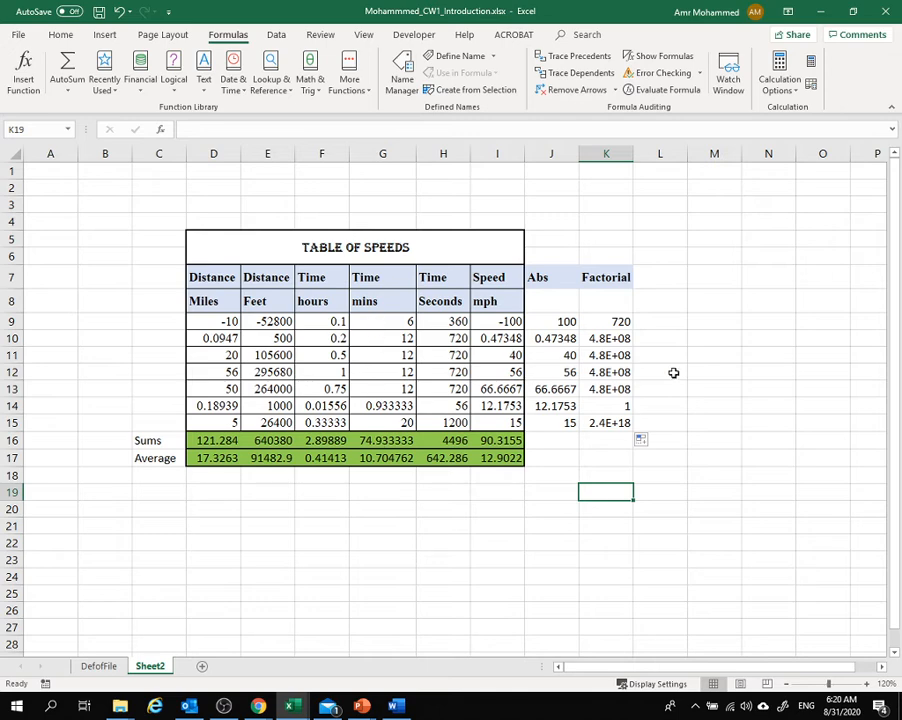
# Add the column heading "Angle" in L7 and enter 10 to 90 in steps of 10 in L9:L17
pyautogui.click(655, 281)
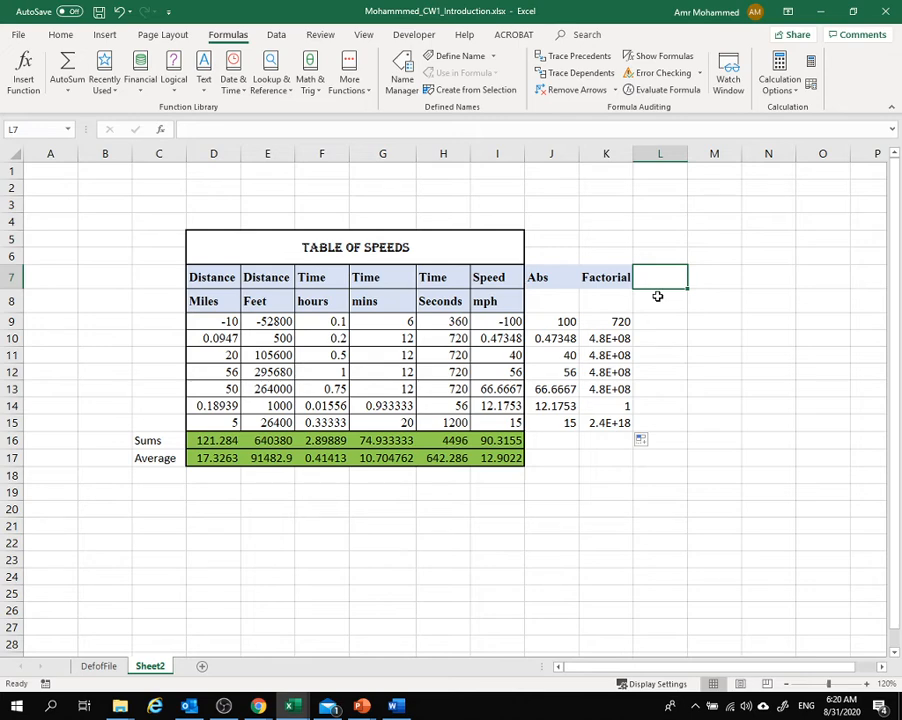
pyautogui.write('Angle')
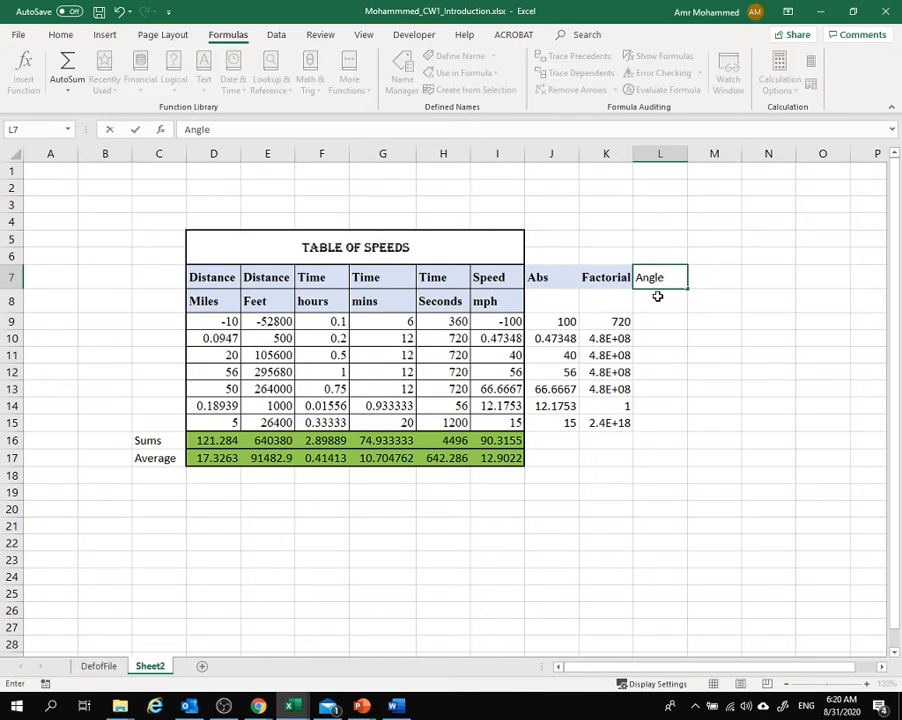
pyautogui.click(663, 323)
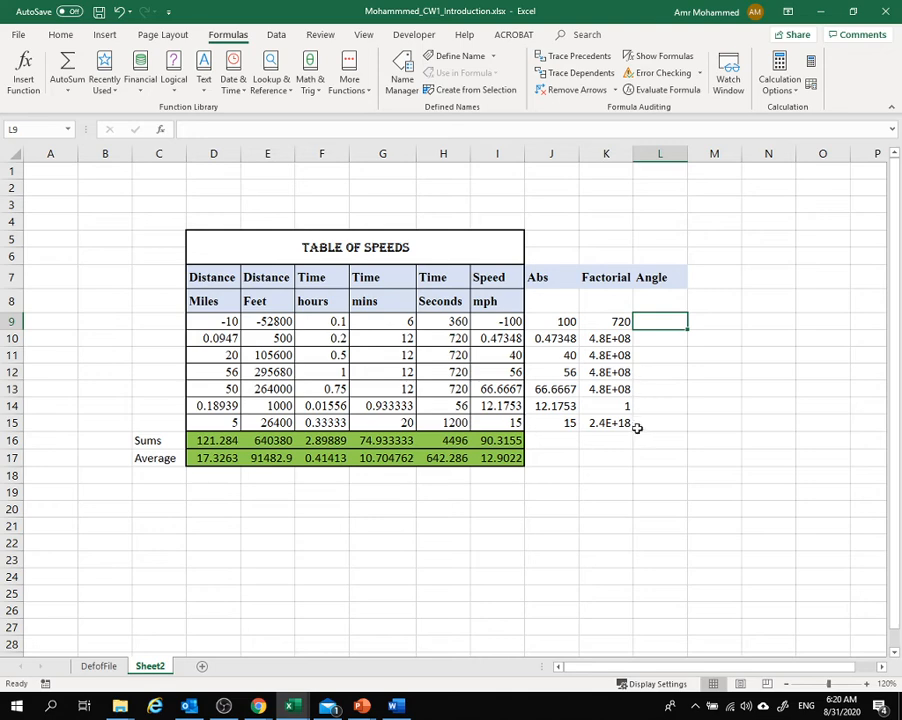
pyautogui.write('10')
pyautogui.press('Return')
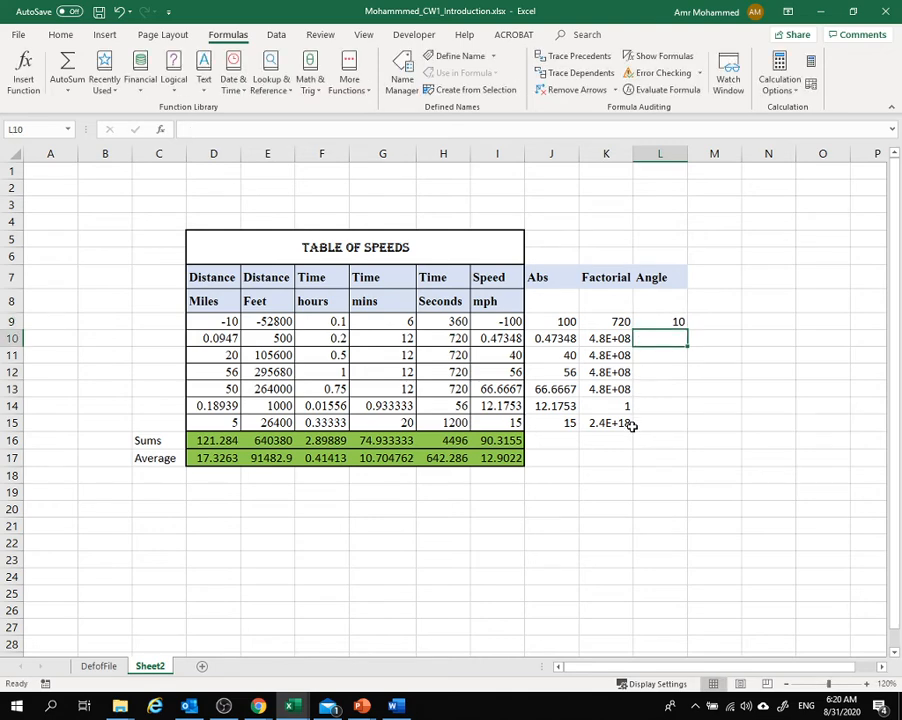
pyautogui.write('20')
pyautogui.press('Return')
pyautogui.write('30')
pyautogui.press('Return')
pyautogui.write('4')
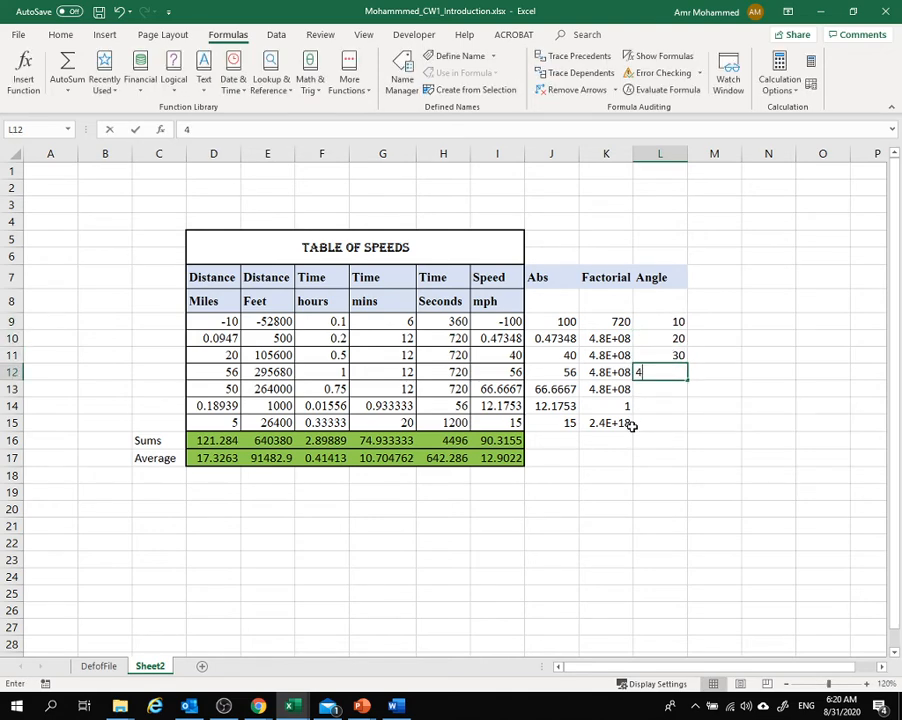
pyautogui.write('0')
pyautogui.press('Return')
pyautogui.write('50')
pyautogui.press('Return')
pyautogui.write('60')
pyautogui.press('Return')
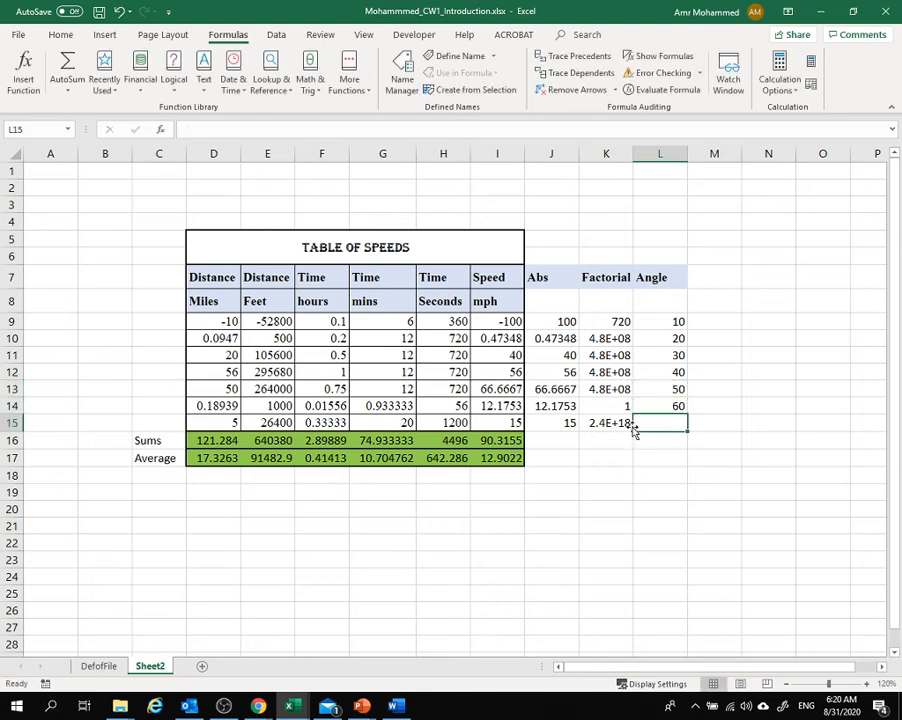
pyautogui.write('70')
pyautogui.press('Return')
pyautogui.write('80')
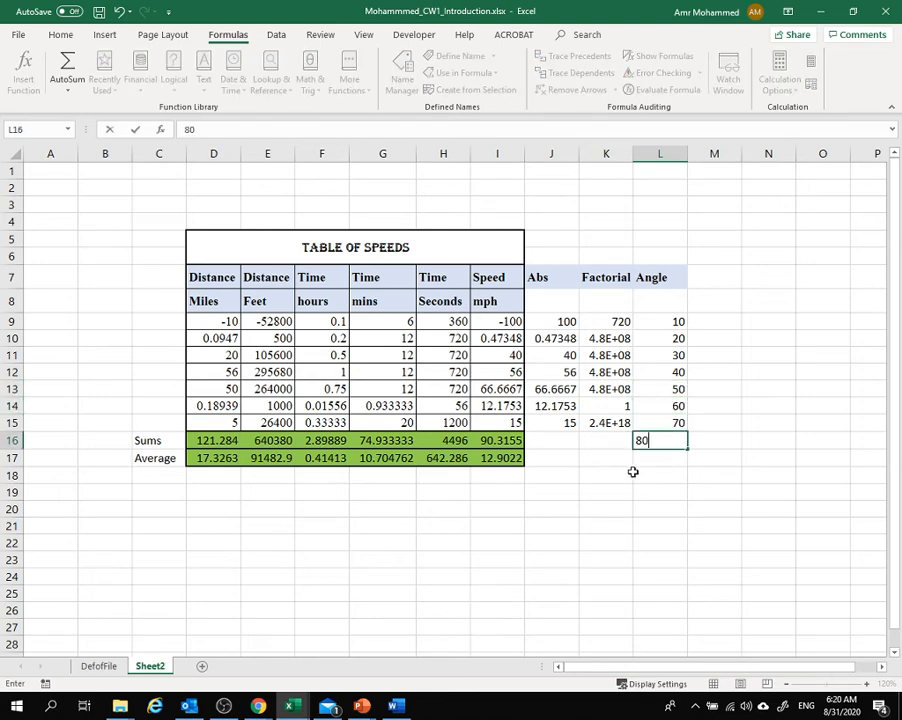
pyautogui.press('Return')
pyautogui.write('90')
pyautogui.press('Return')
pyautogui.click(626, 493)
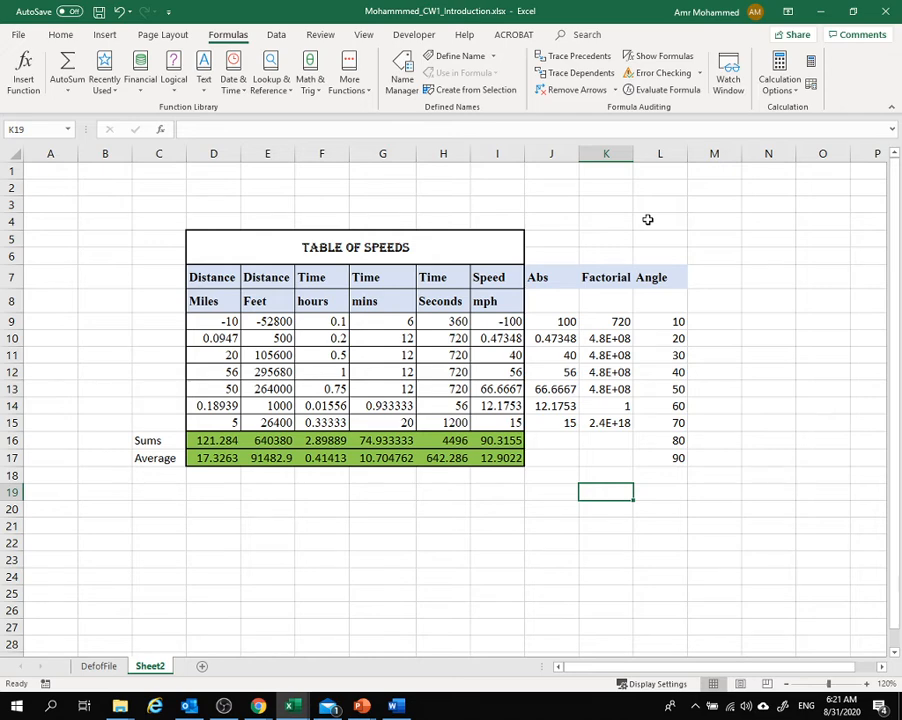
# Enter the unit "Degrees" in L8, under the Angle heading
pyautogui.click(647, 294)
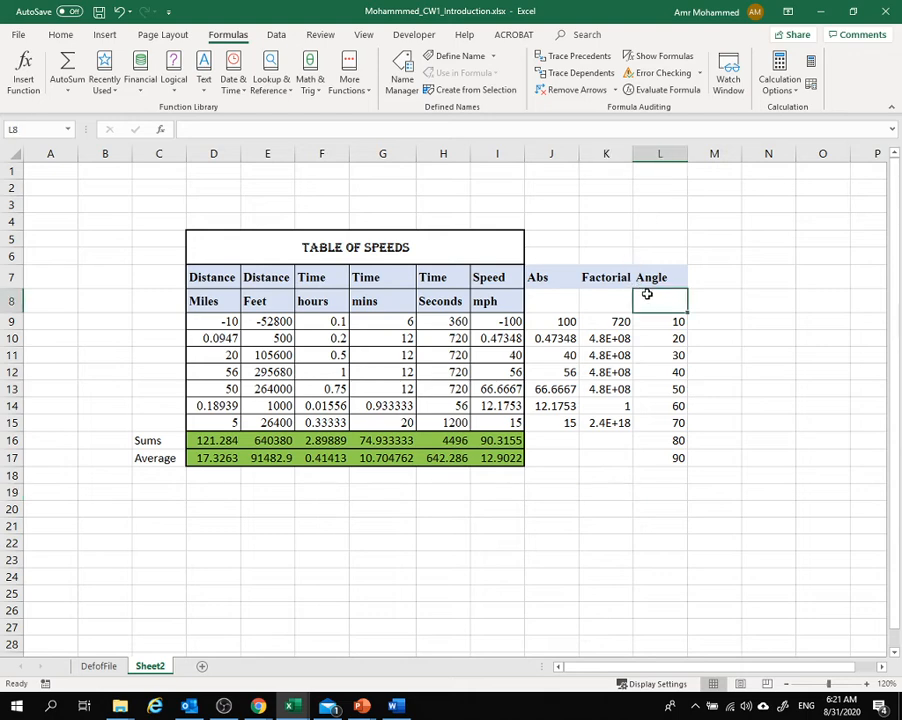
pyautogui.write('Degrees')
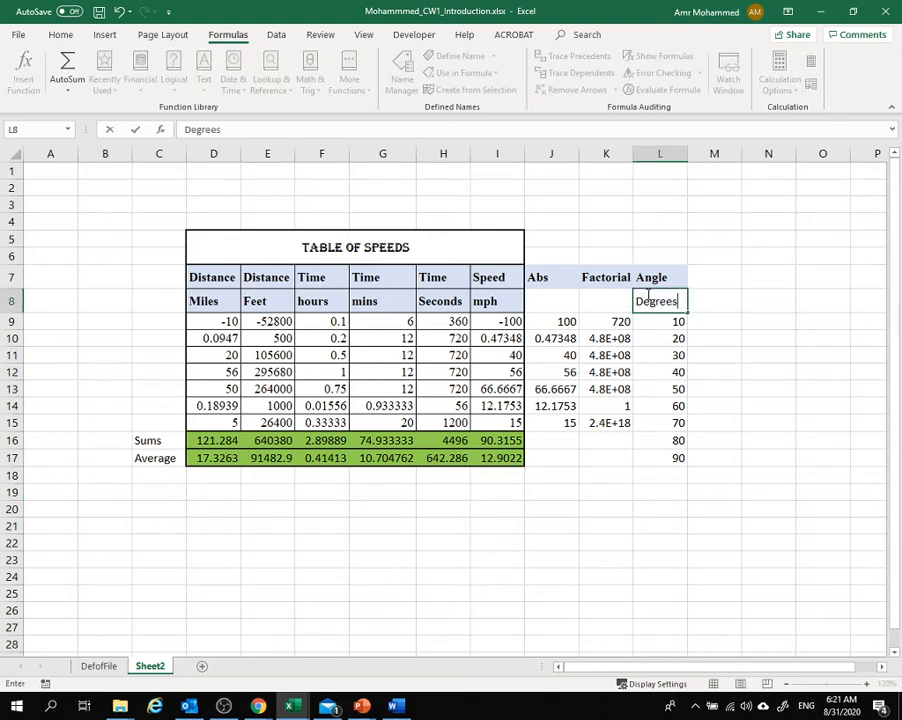
pyautogui.press('Return')
pyautogui.click(621, 522)
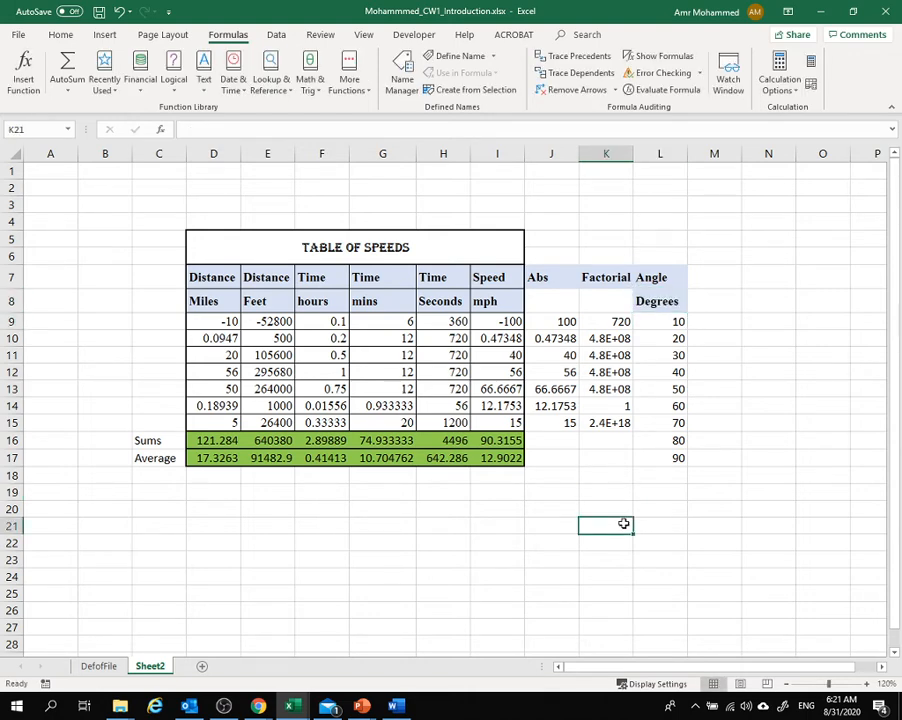
# Head column M with "Angle" in M7 and "Radians" in M8, and make M9 the active cell
pyautogui.click(881, 667)
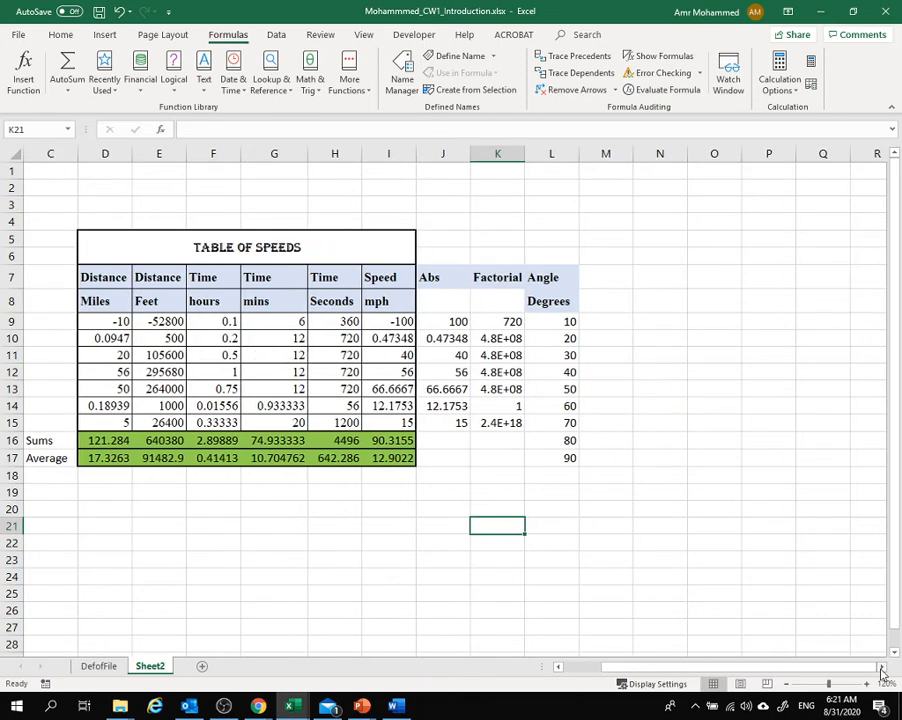
pyautogui.click(558, 279)
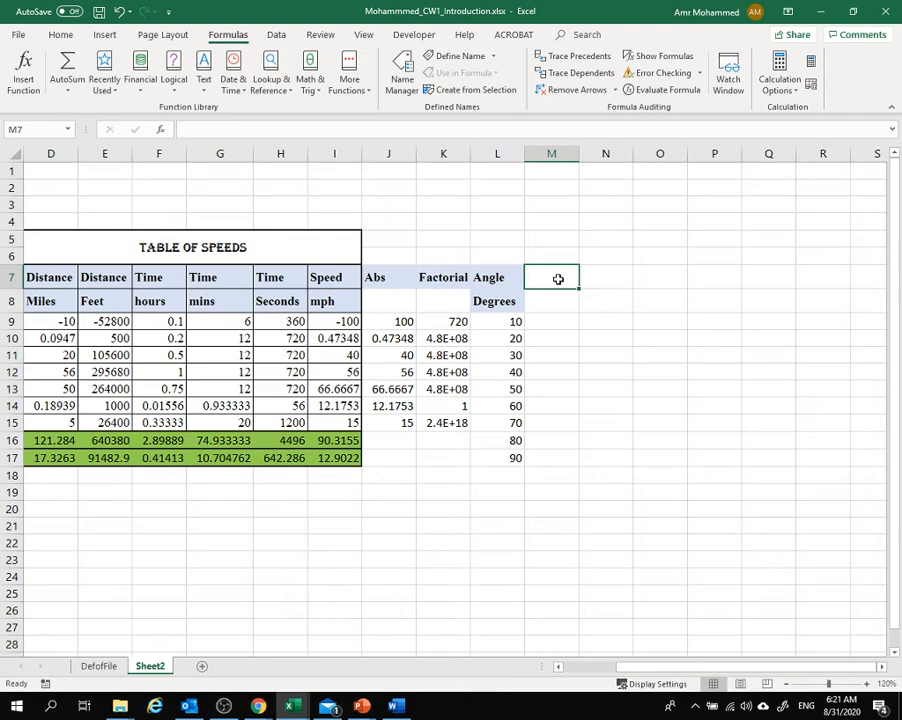
pyautogui.write('Angle')
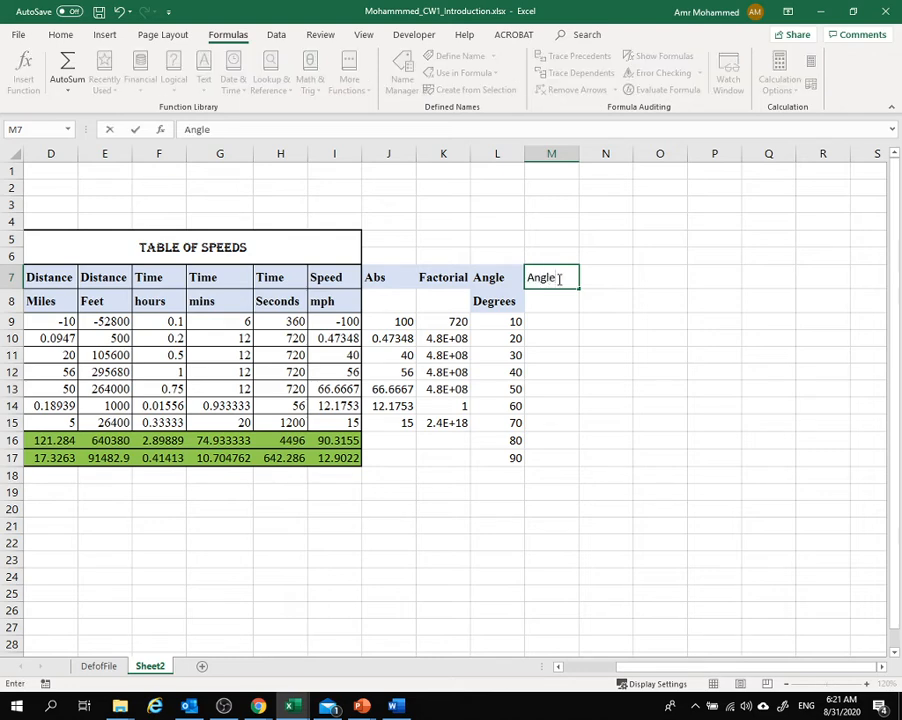
pyautogui.press('Return')
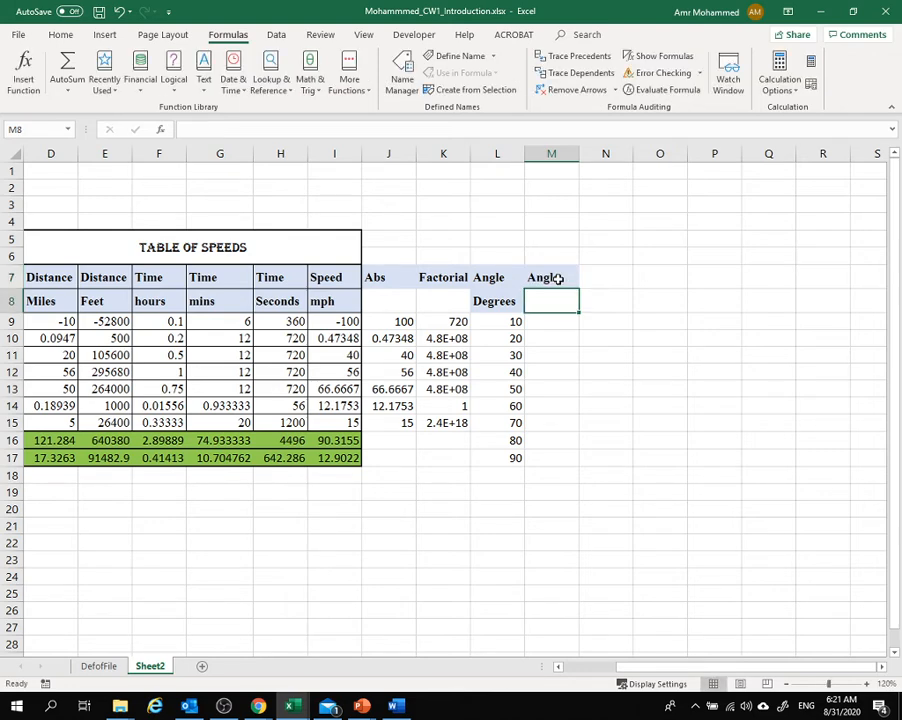
pyautogui.write('Radians')
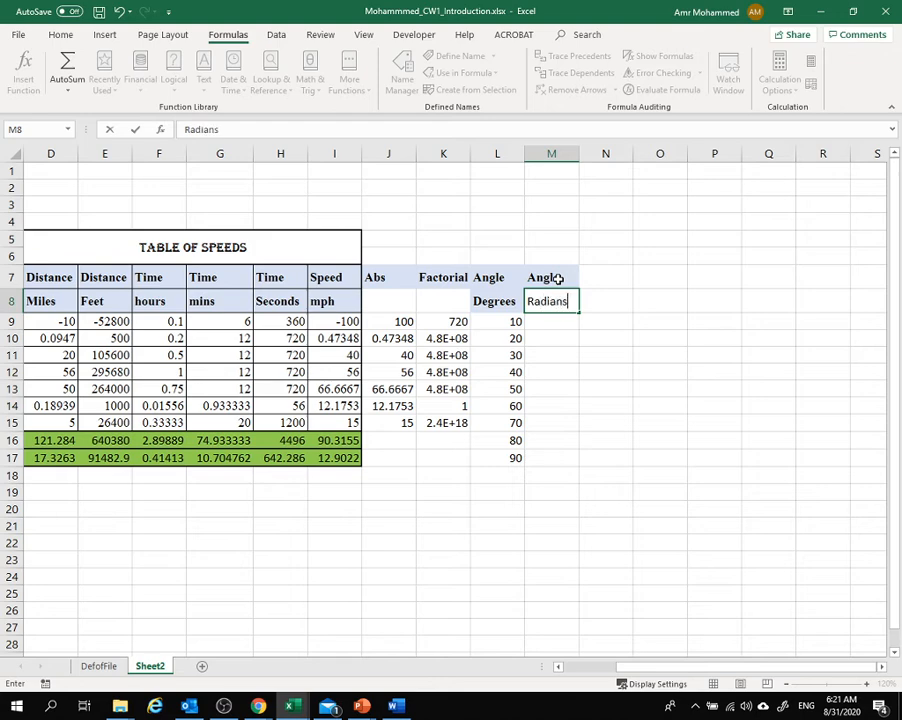
pyautogui.press('Return')
pyautogui.click(558, 522)
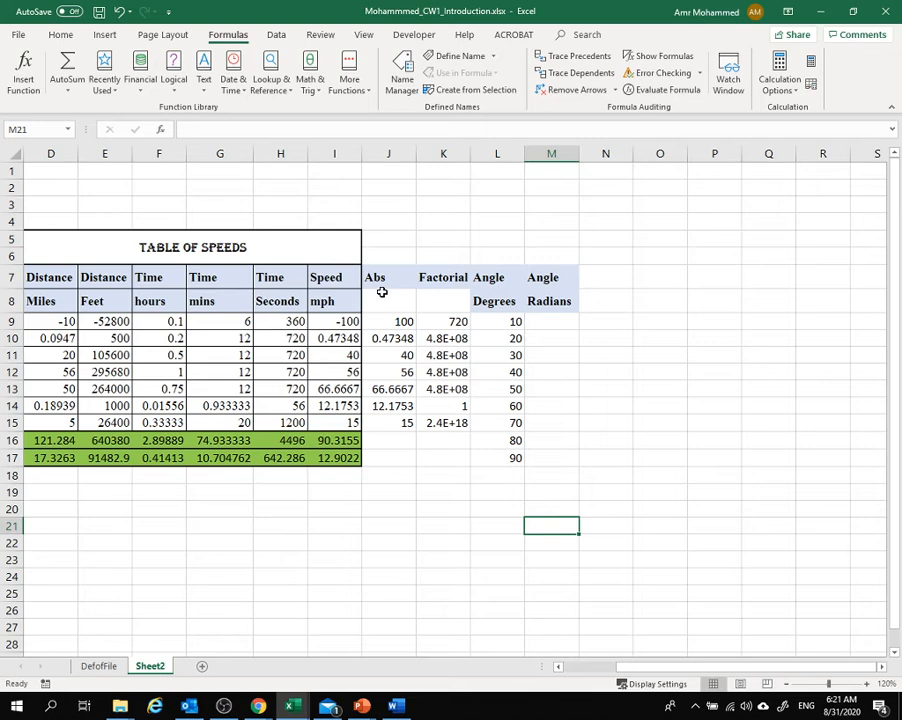
pyautogui.click(538, 320)
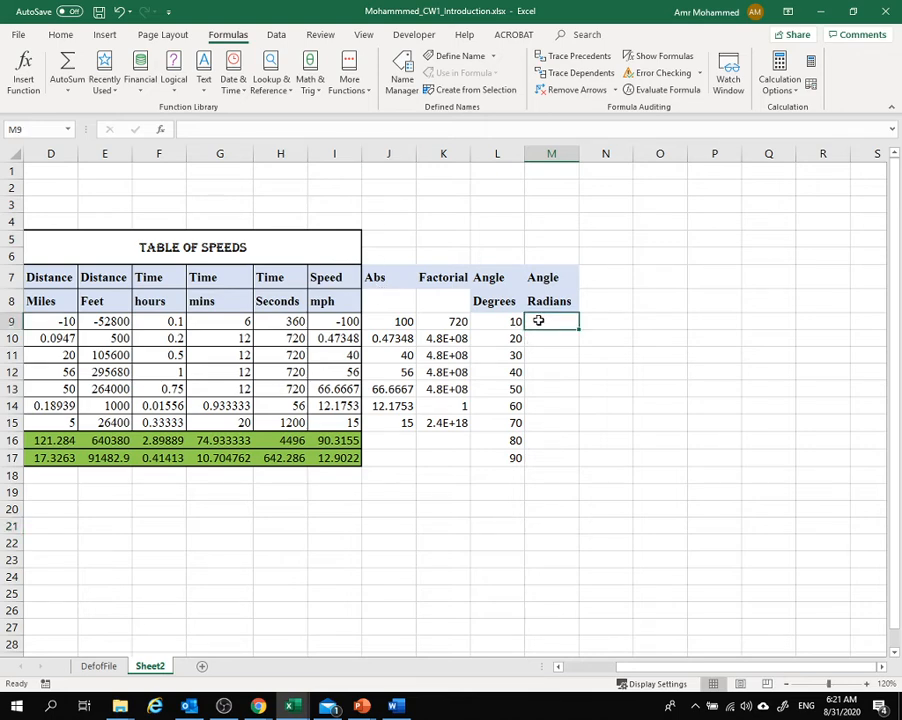
pyautogui.click(310, 82)
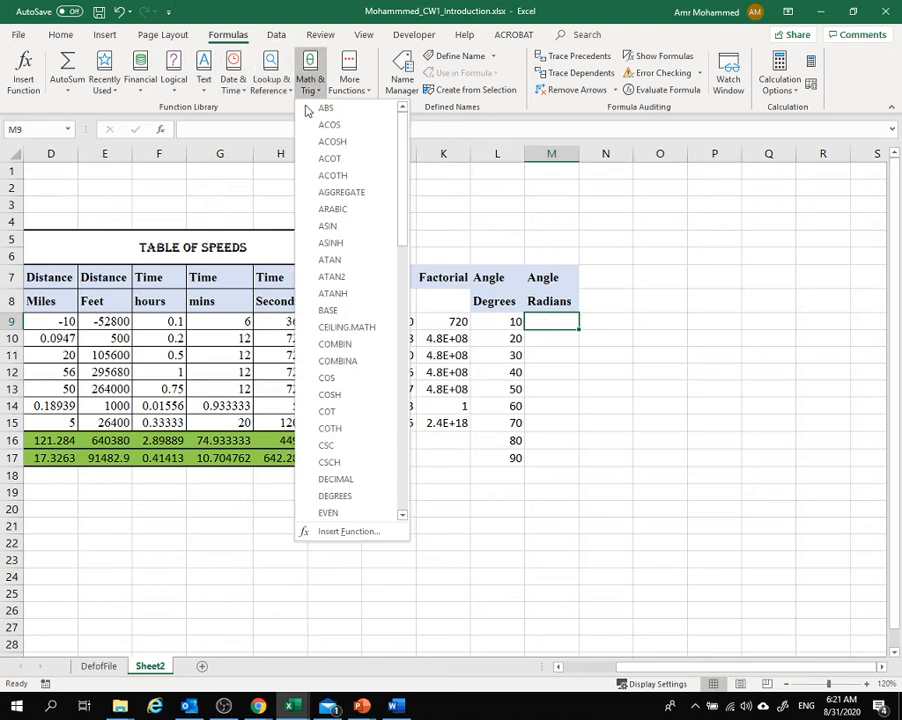
pyautogui.moveTo(402, 233); pyautogui.dragTo(412, 446)
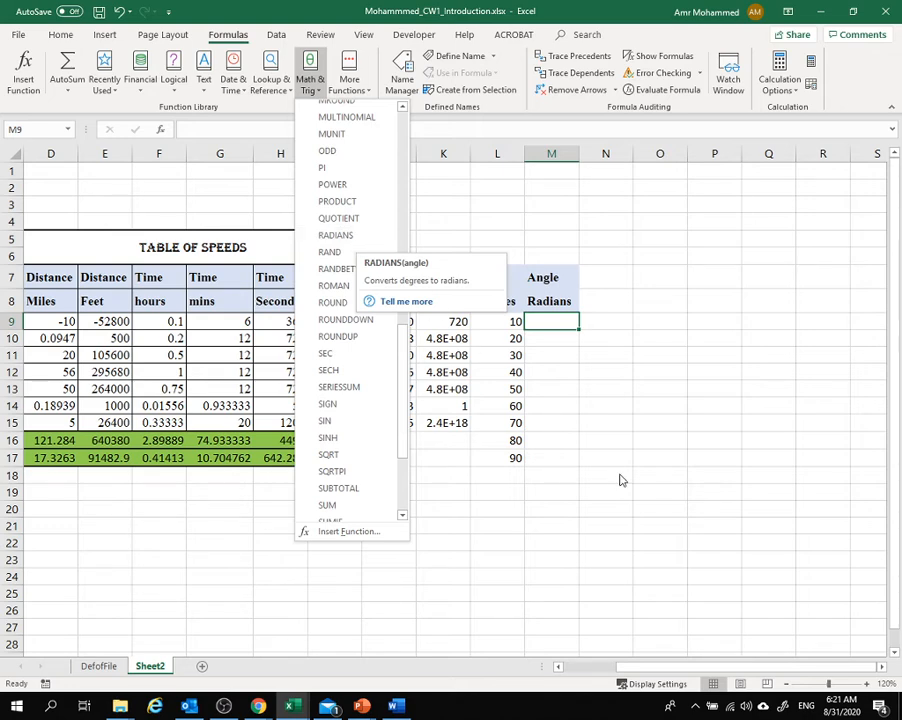
pyautogui.press('Escape')
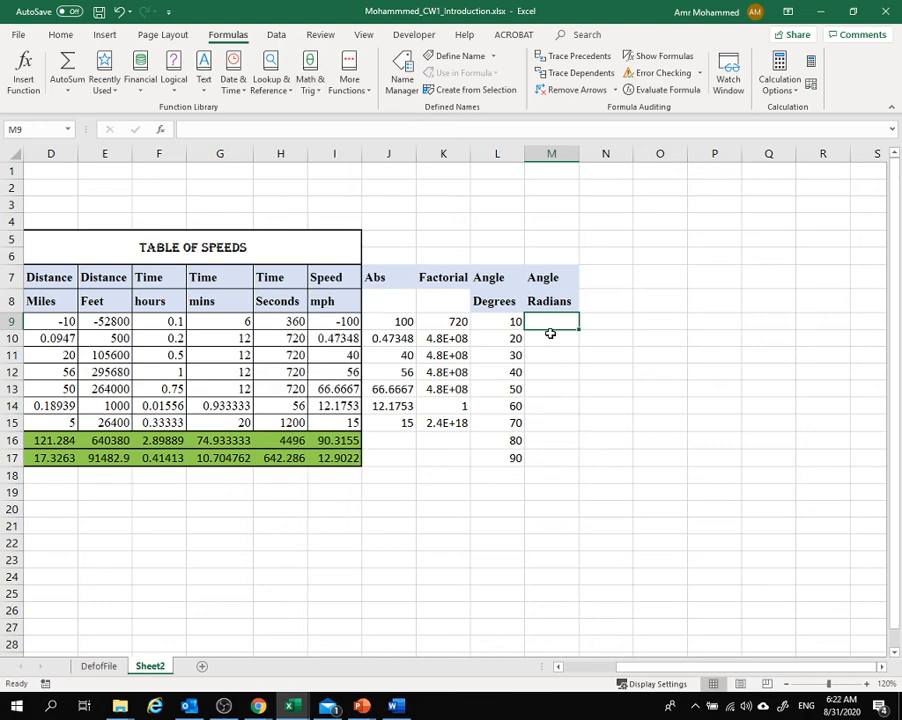
# Convert the angle to radians in M9 with =RADIANS(L9) and fill it down to M17
pyautogui.write('=ra')
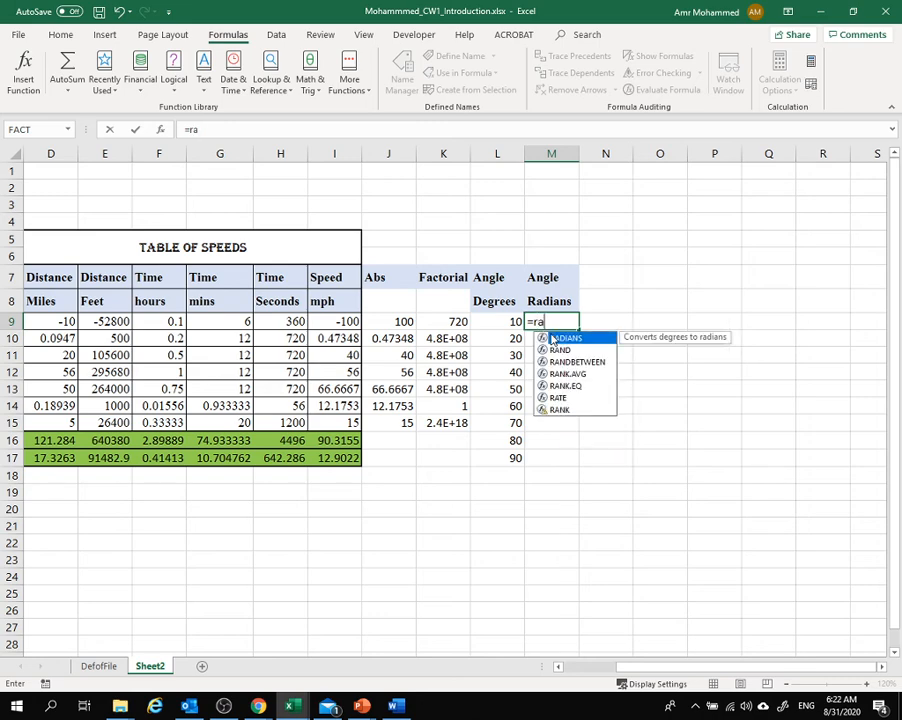
pyautogui.doubleClick(555, 338)
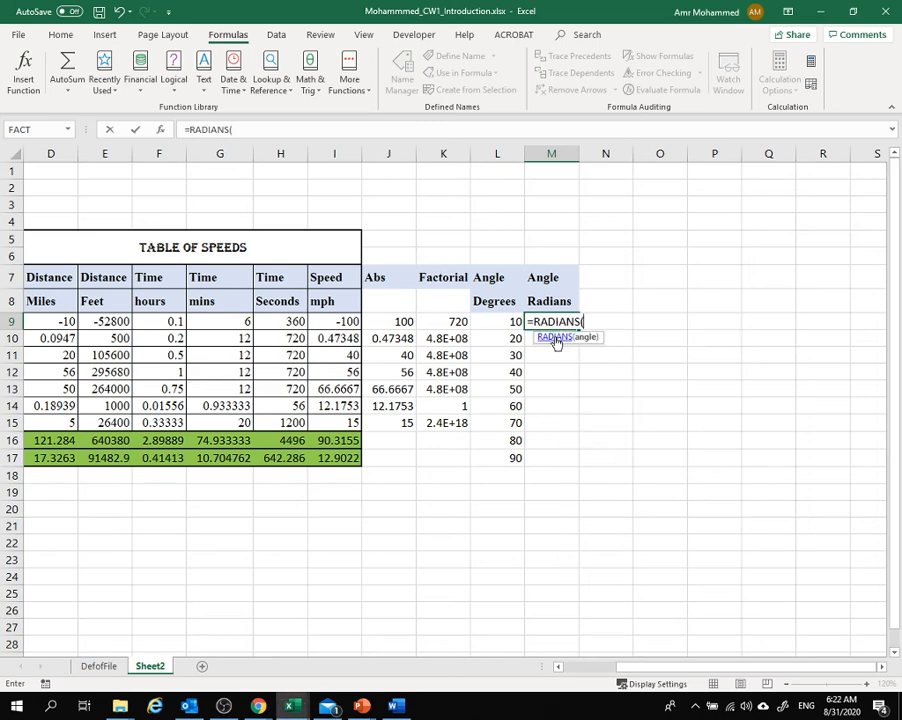
pyautogui.click(501, 321)
pyautogui.press('Return')
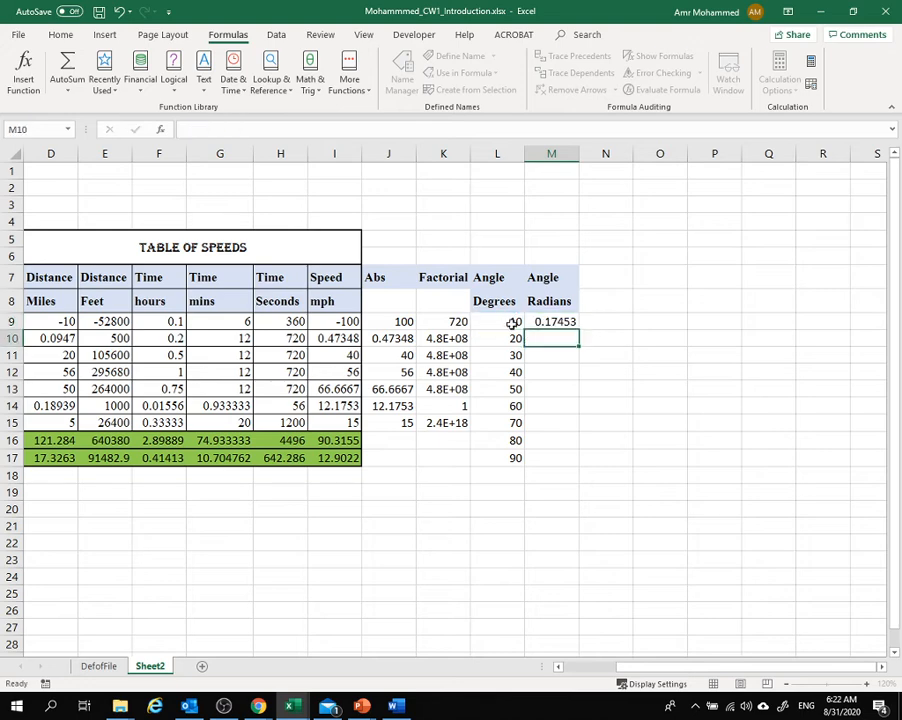
pyautogui.click(564, 329)
pyautogui.moveTo(580, 332); pyautogui.dragTo(579, 462)
pyautogui.click(570, 508)
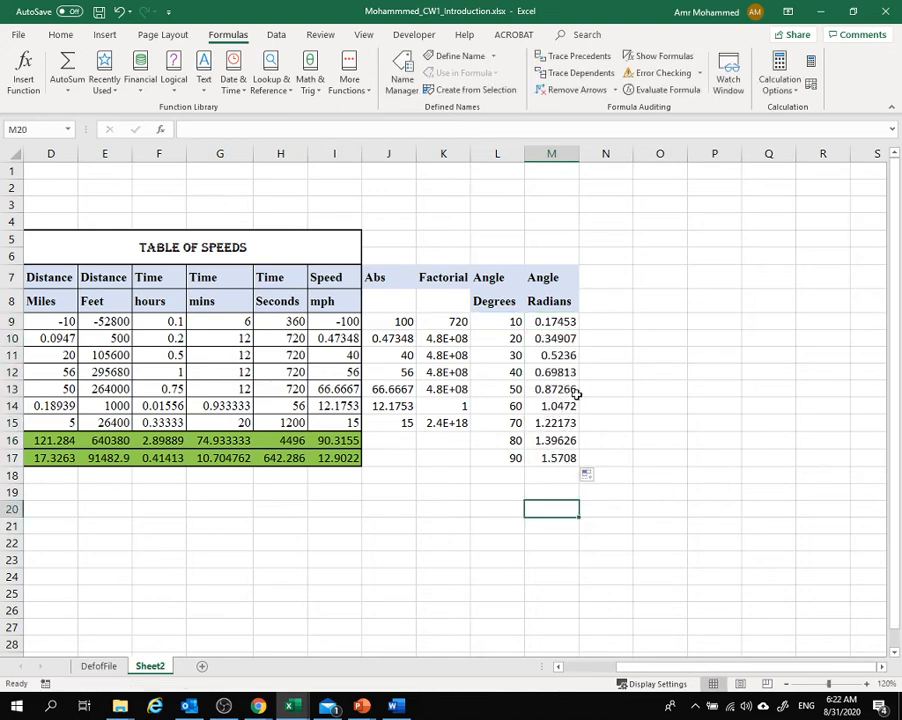
# Add the column headings "Cos" in N7 and "Sin" in O7, beside the Radians column
pyautogui.click(593, 279)
pyautogui.write('Cos')
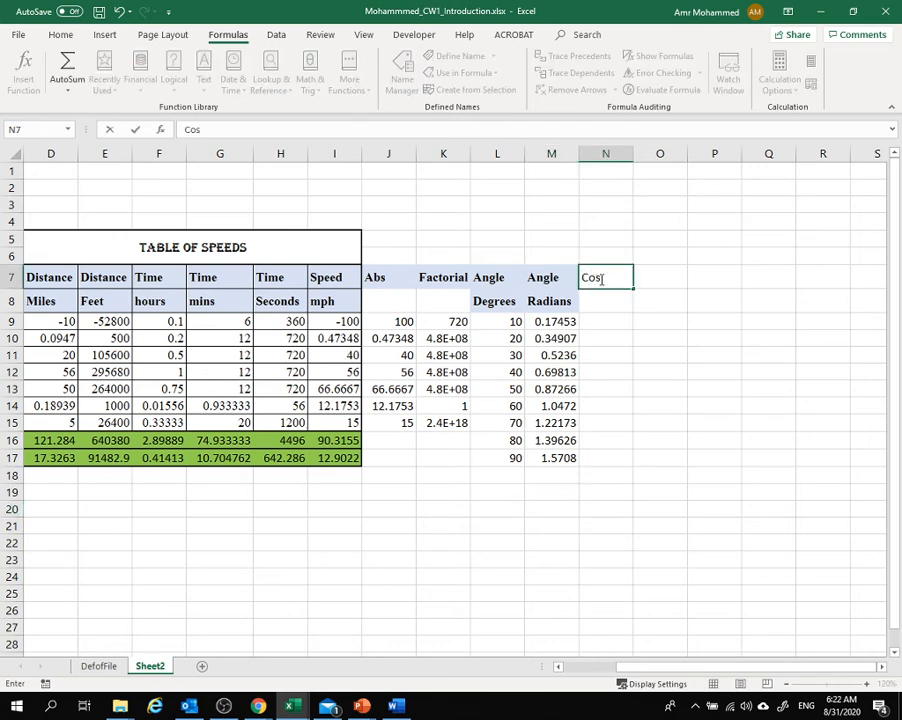
pyautogui.click(668, 273)
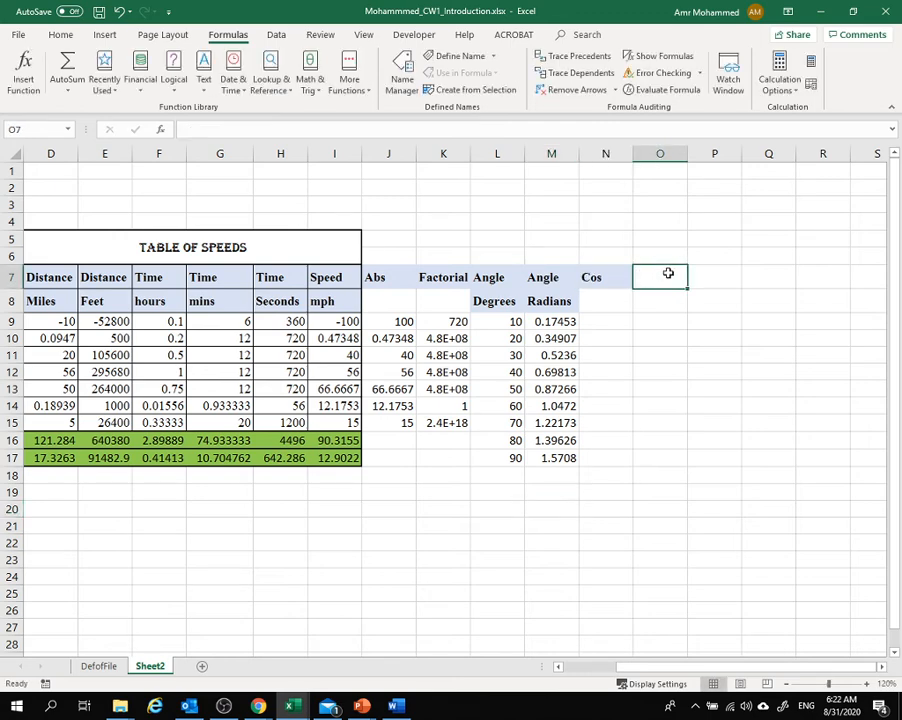
pyautogui.write('Sin')
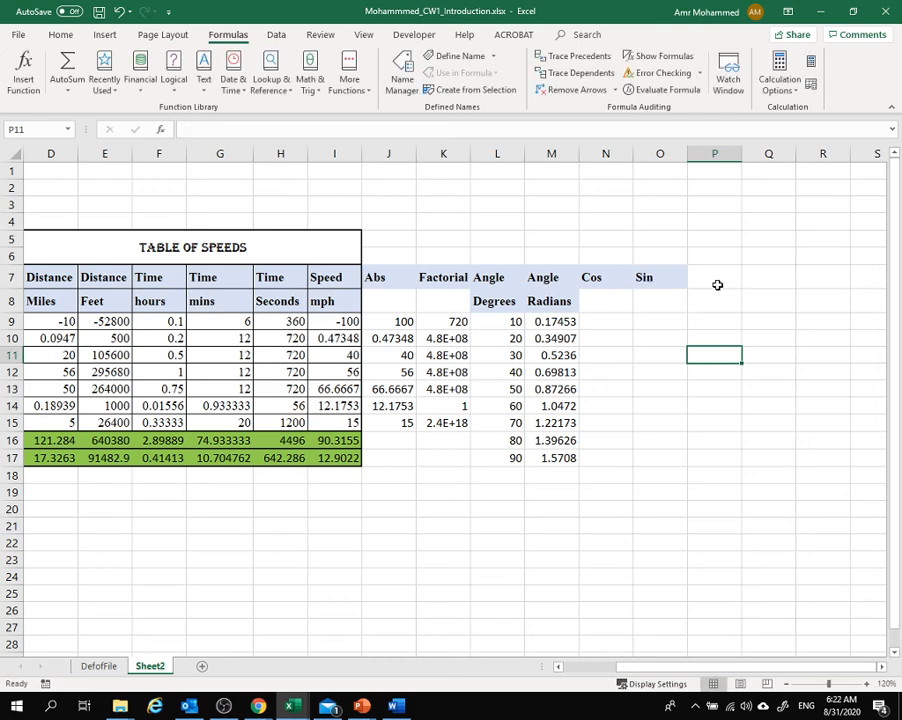
# Add the column headings "Tan" in P7, "ArcTan" in Q7 and "ArcSin" in R7
pyautogui.click(709, 286)
pyautogui.write('Tan')
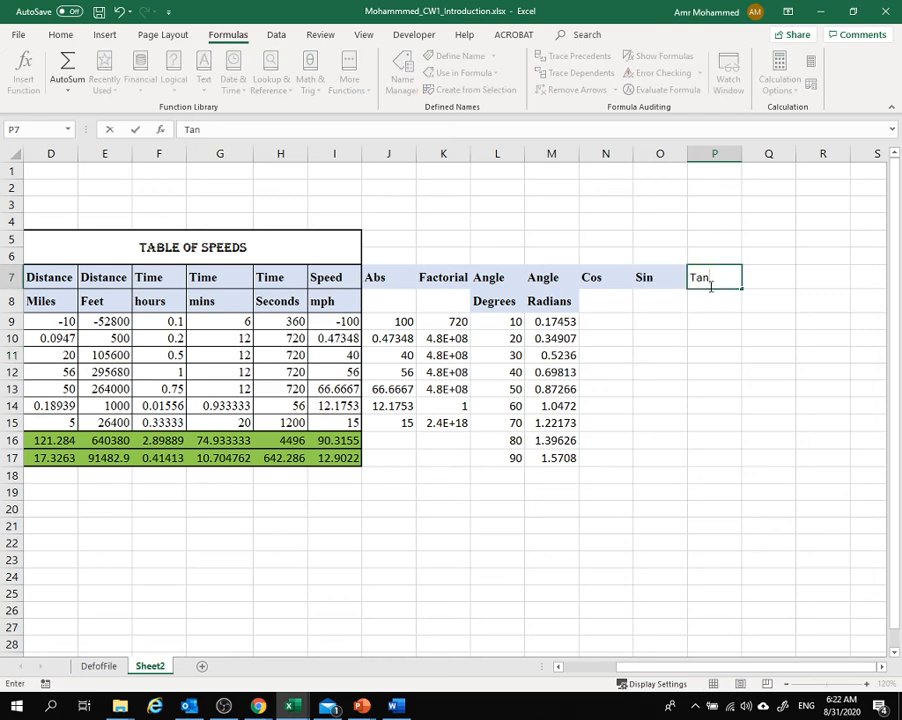
pyautogui.press('Tab')
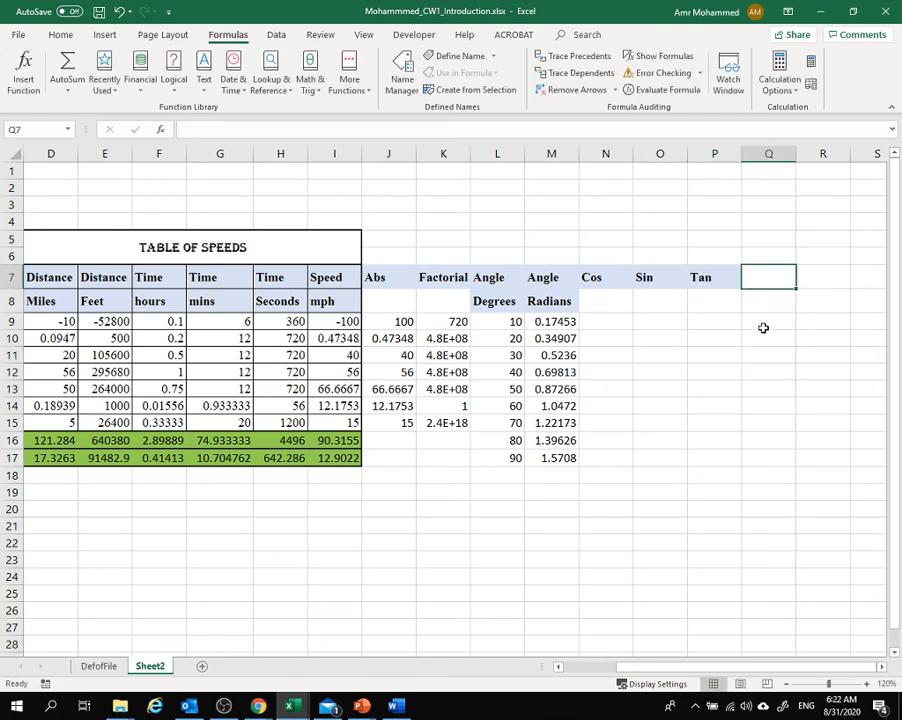
pyautogui.write('Ar')
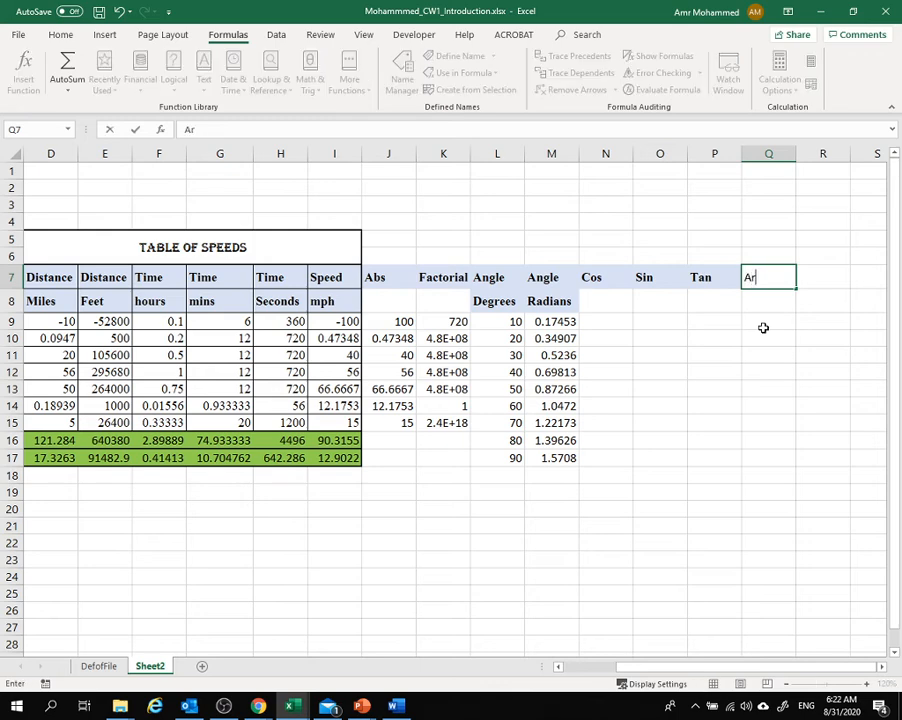
pyautogui.write('cTan')
pyautogui.click(762, 336)
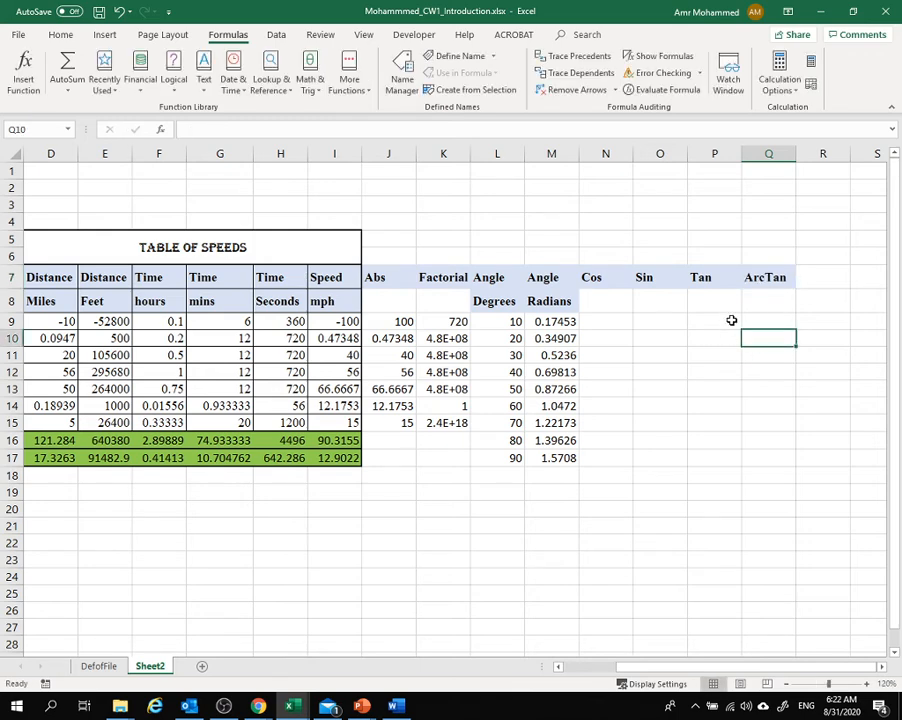
pyautogui.click(831, 276)
pyautogui.write('ArcSin')
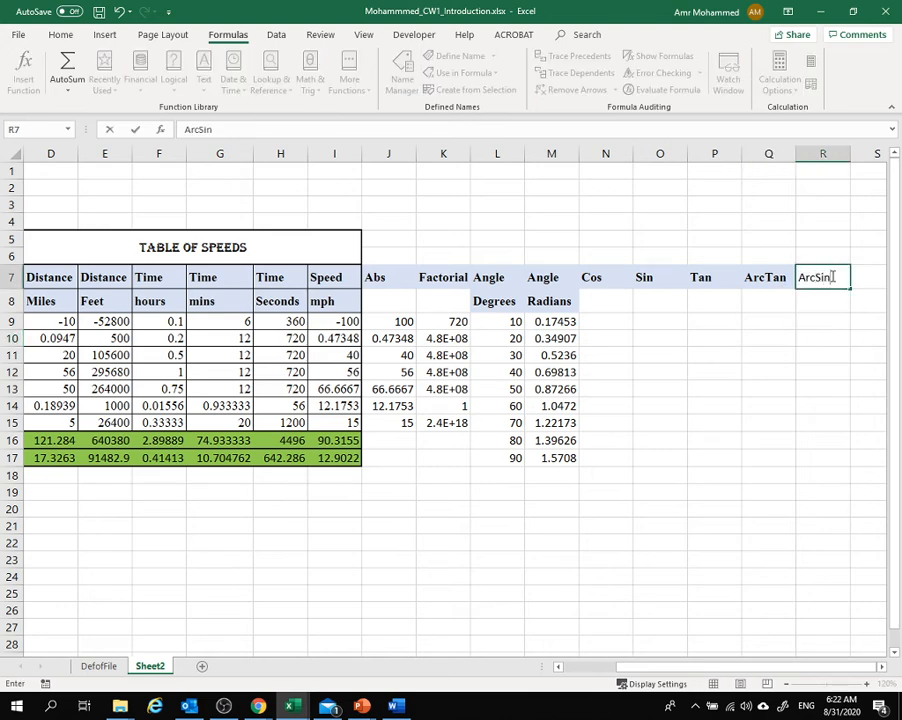
pyautogui.press('Return')
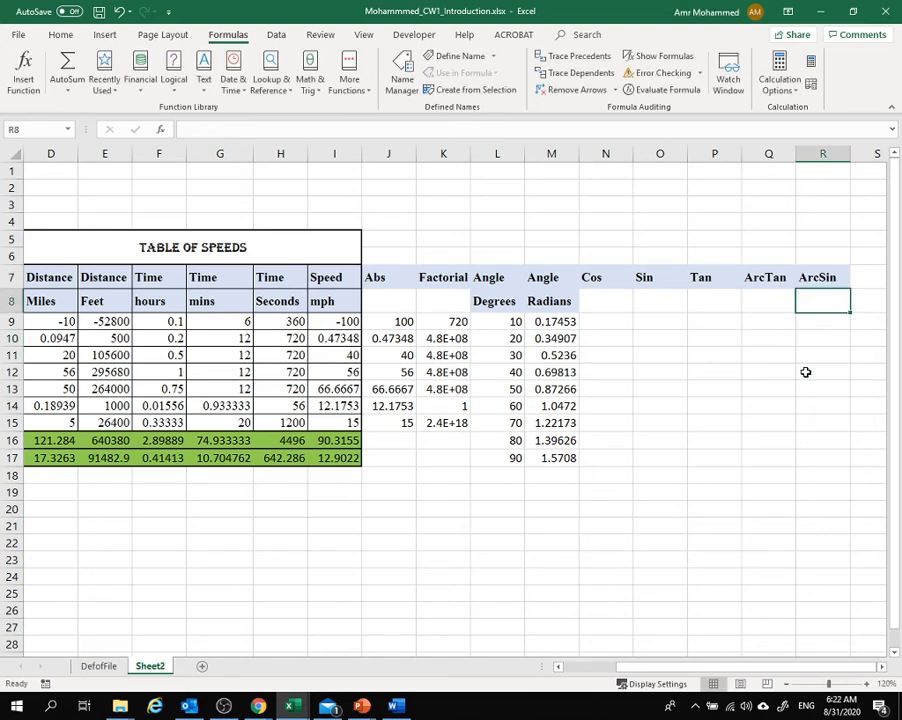
pyautogui.click(803, 371)
# Enter the note "Inverse Tan" in Q4, above the ArcTan heading
pyautogui.moveTo(761, 228); pyautogui.dragTo(809, 254)
pyautogui.click(754, 220)
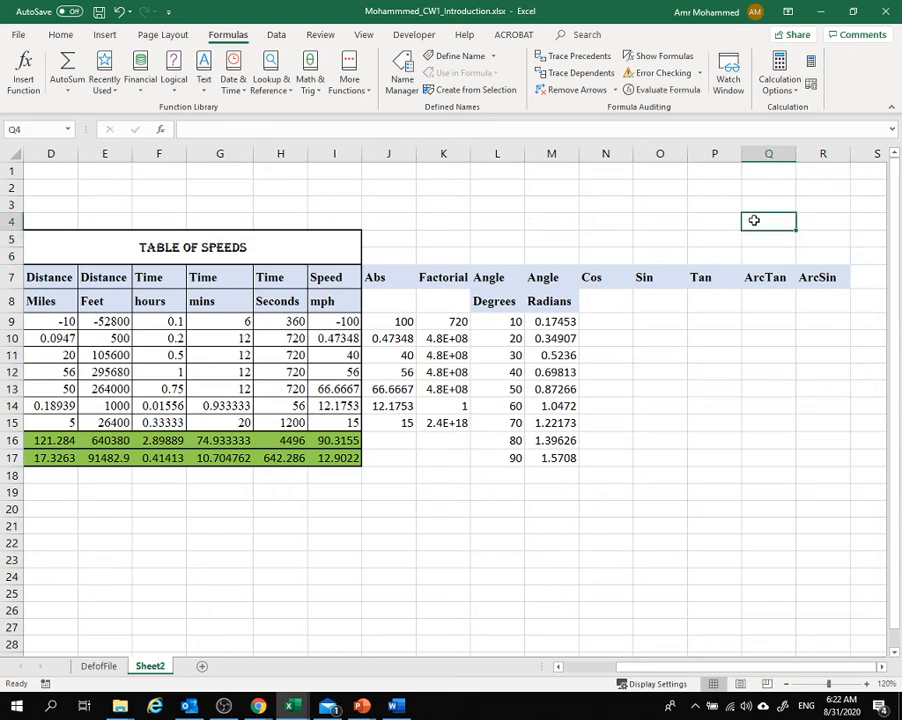
pyautogui.write('Inverse ')
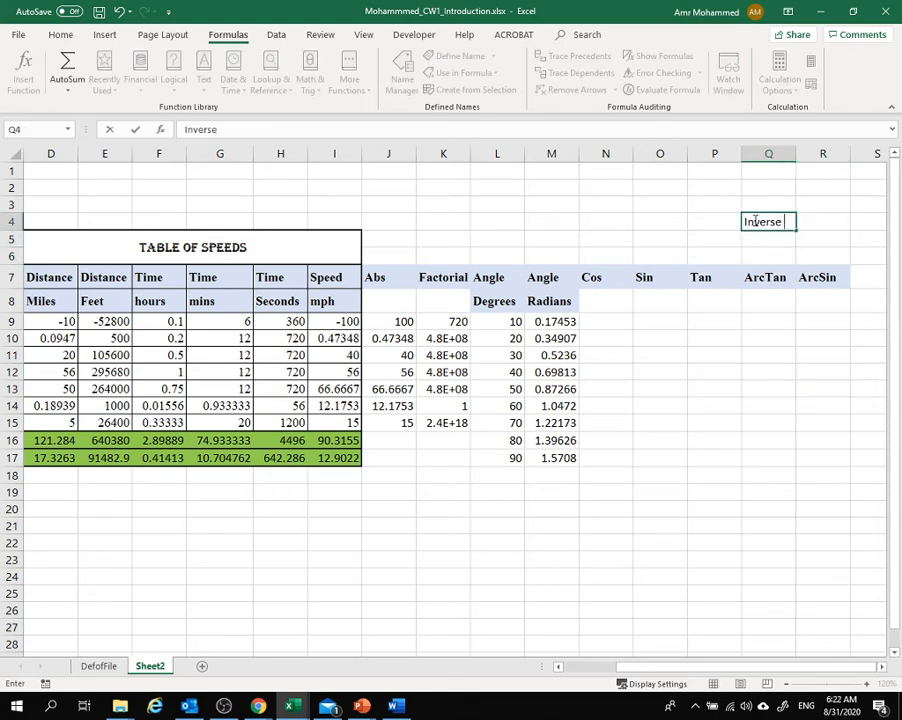
pyautogui.write('Tan')
pyautogui.press('Return')
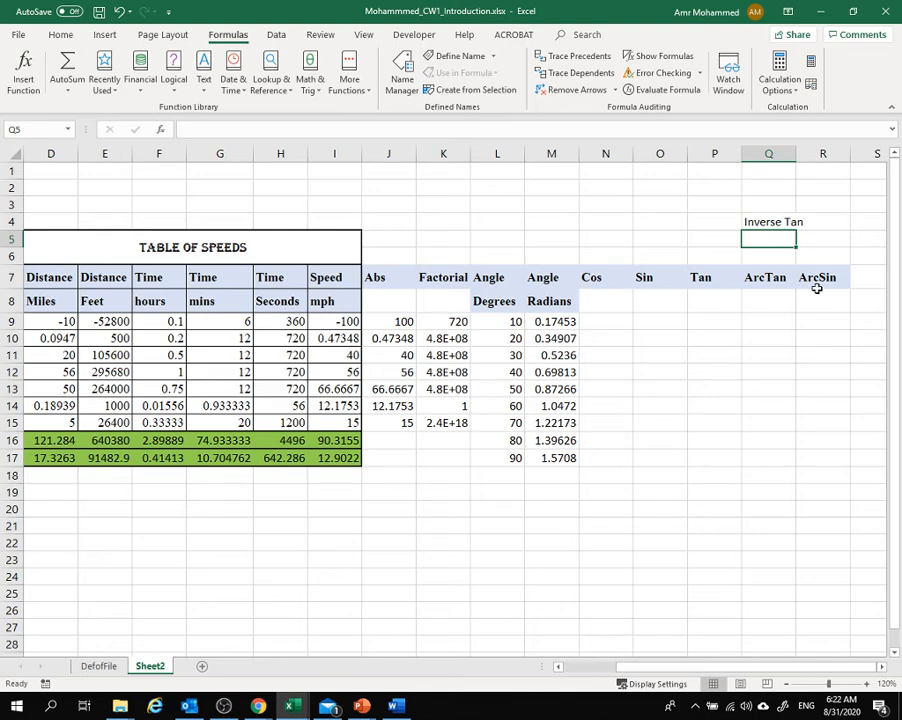
# Calculate the cosine of the first angle in N9 from its radians value with =COS(M9)
pyautogui.click(595, 325)
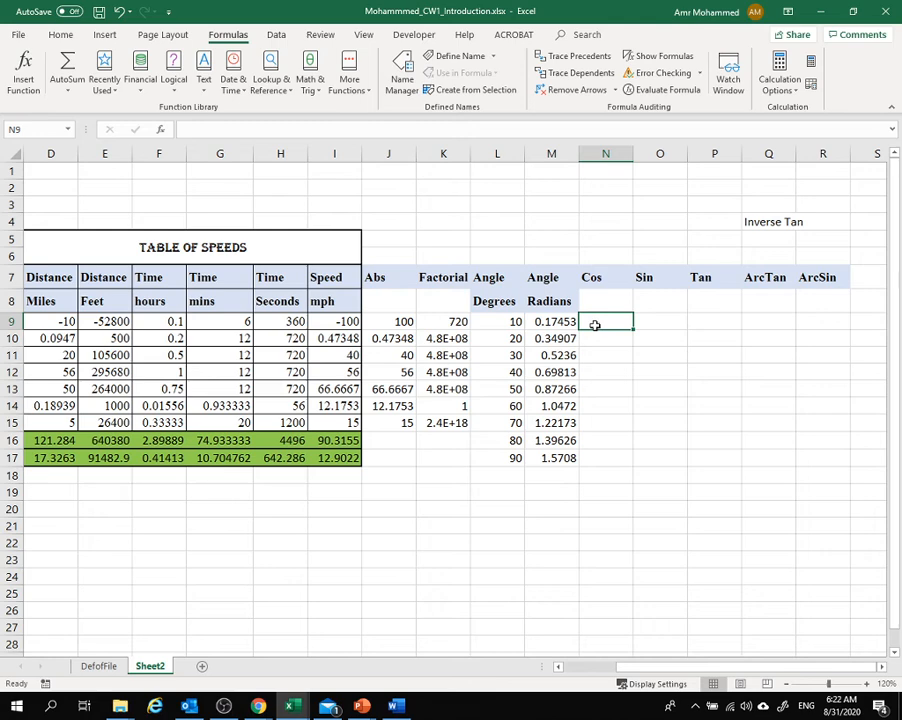
pyautogui.write('=c')
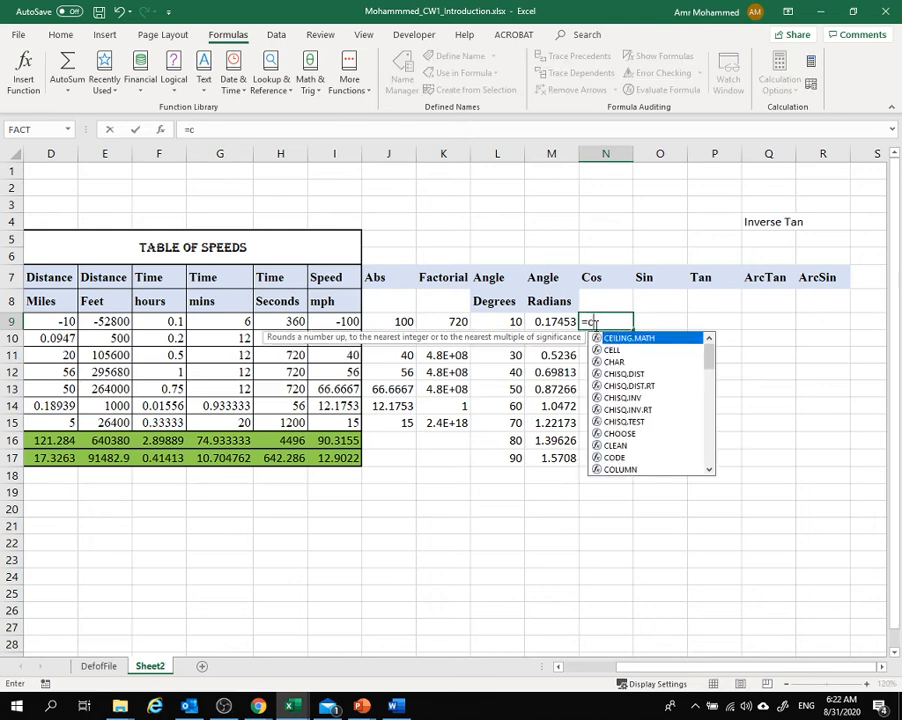
pyautogui.write('os')
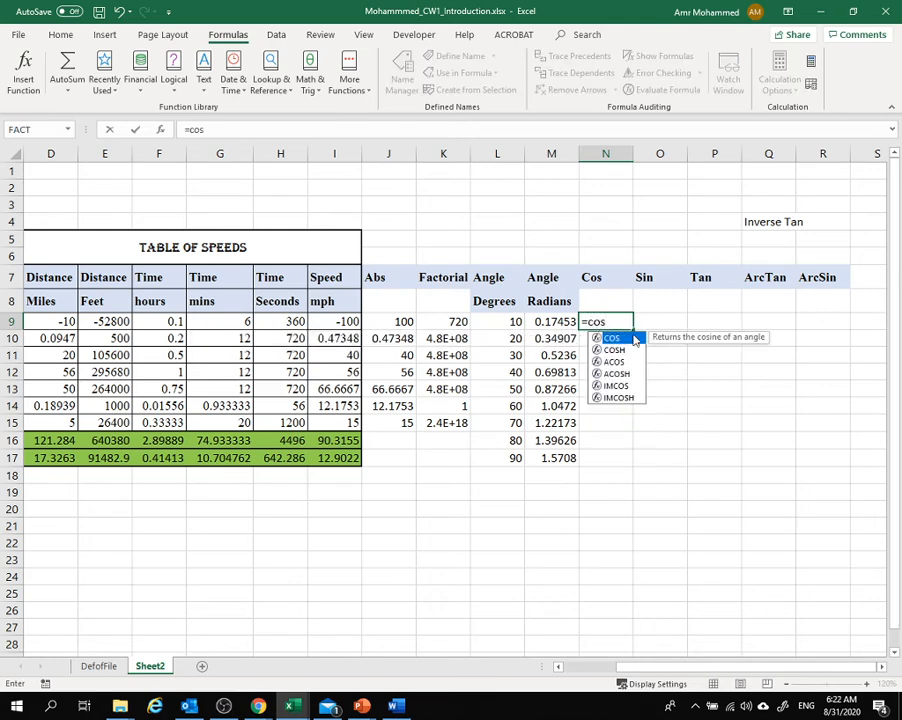
pyautogui.press('Tab')
pyautogui.click(549, 322)
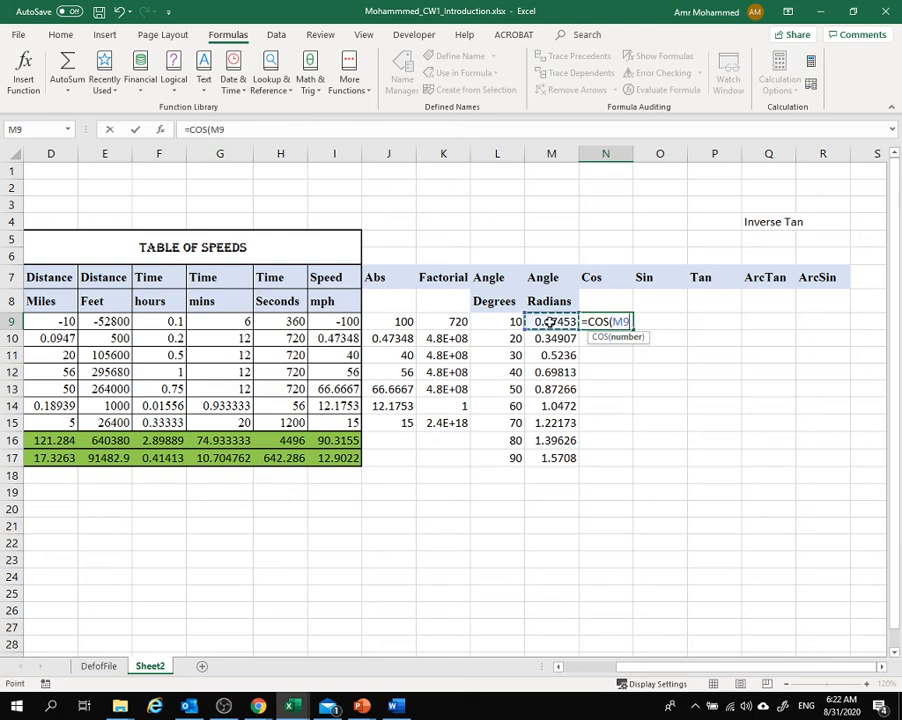
pyautogui.press('Return')
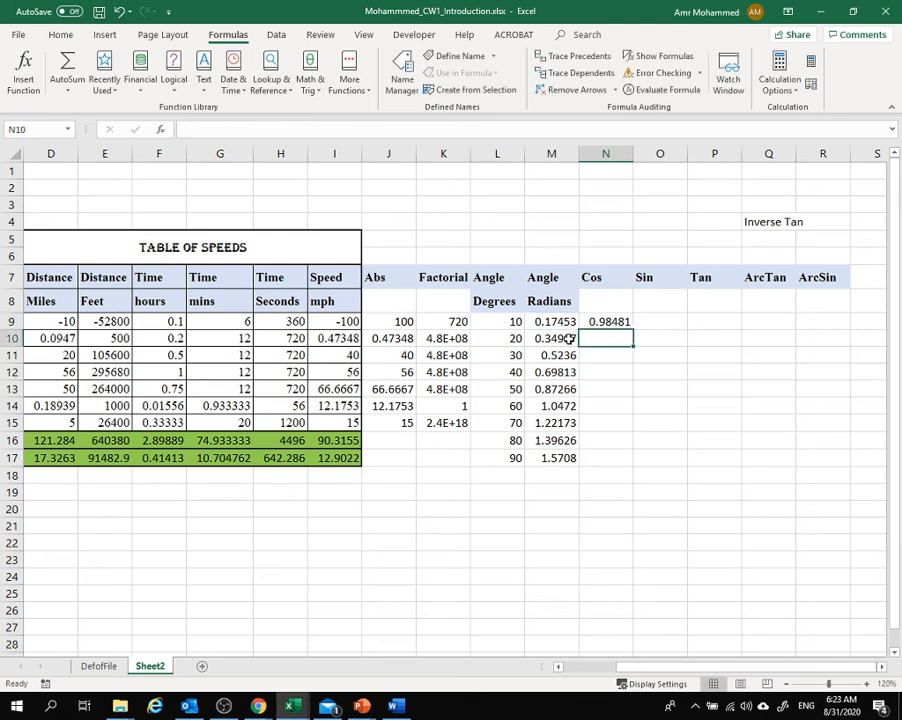
pyautogui.click(600, 321)
pyautogui.click(588, 341)
# Begin a formula in O9, under the Sin heading, with the SIN function
pyautogui.click(669, 318)
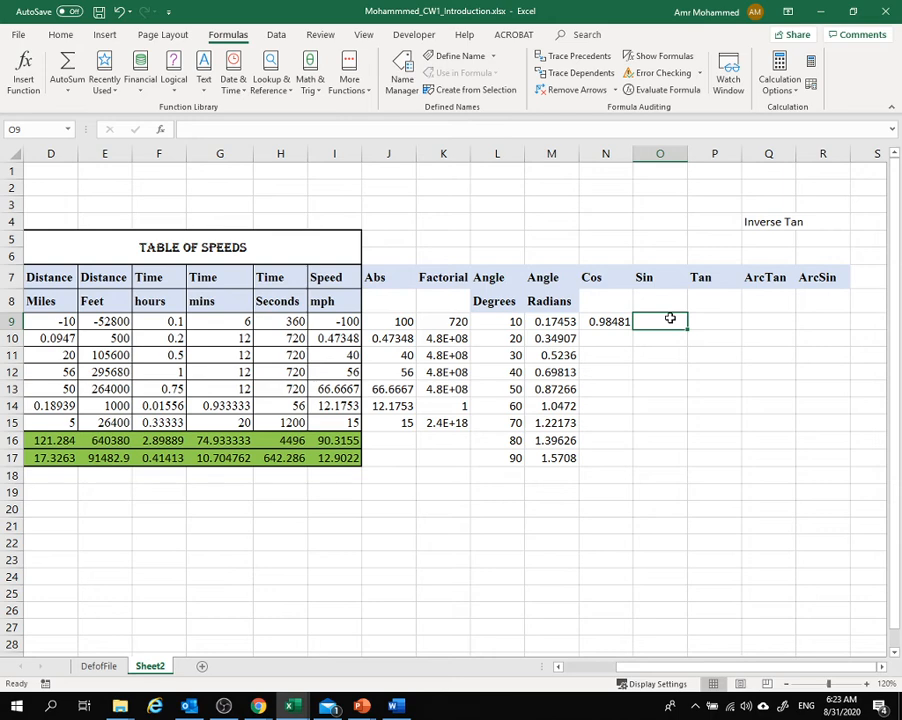
pyautogui.click(560, 150)
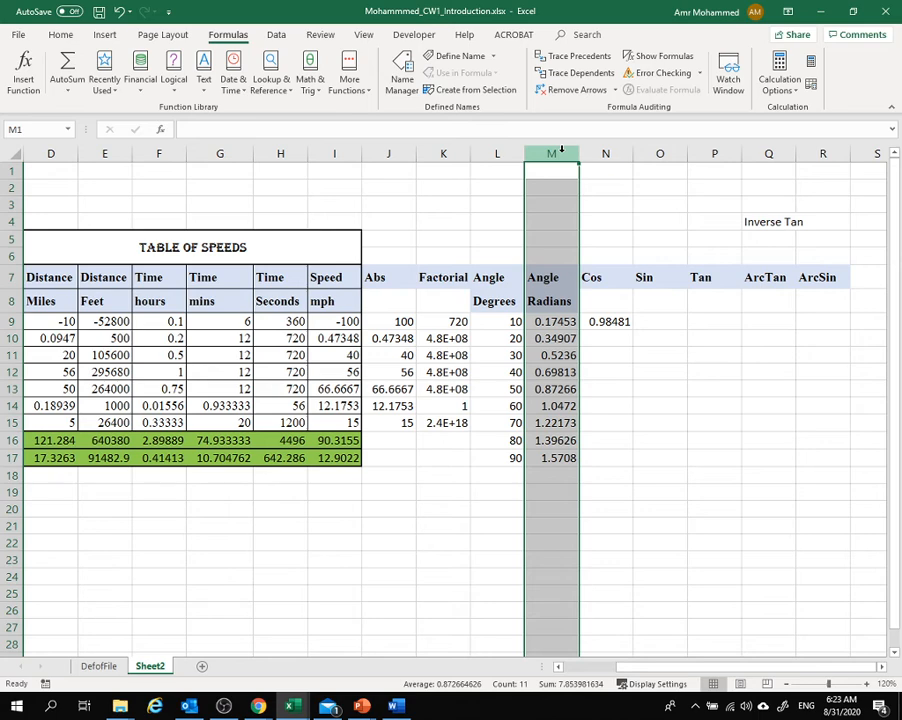
pyautogui.click(651, 322)
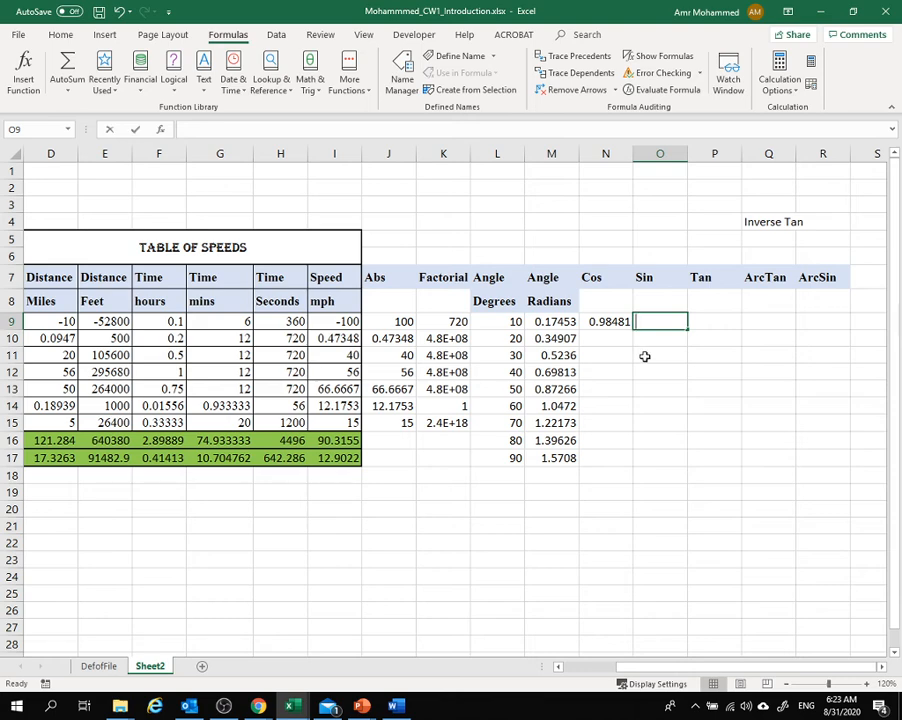
pyautogui.write('=')
pyautogui.write('sion')
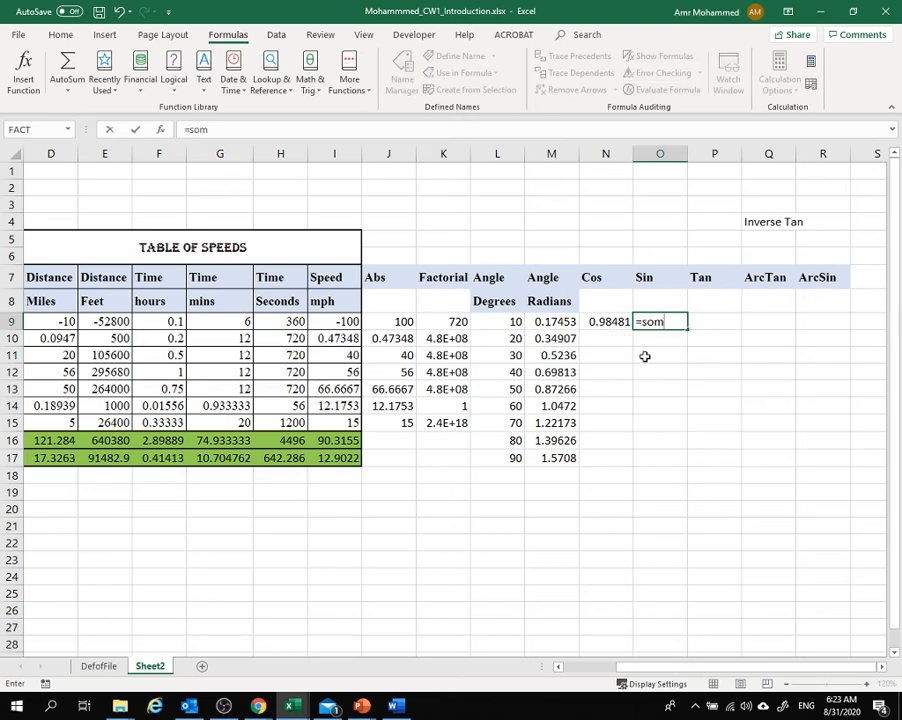
pyautogui.press('BackSpace')
pyautogui.press('BackSpace')
pyautogui.press('BackSpace')
pyautogui.write('in')
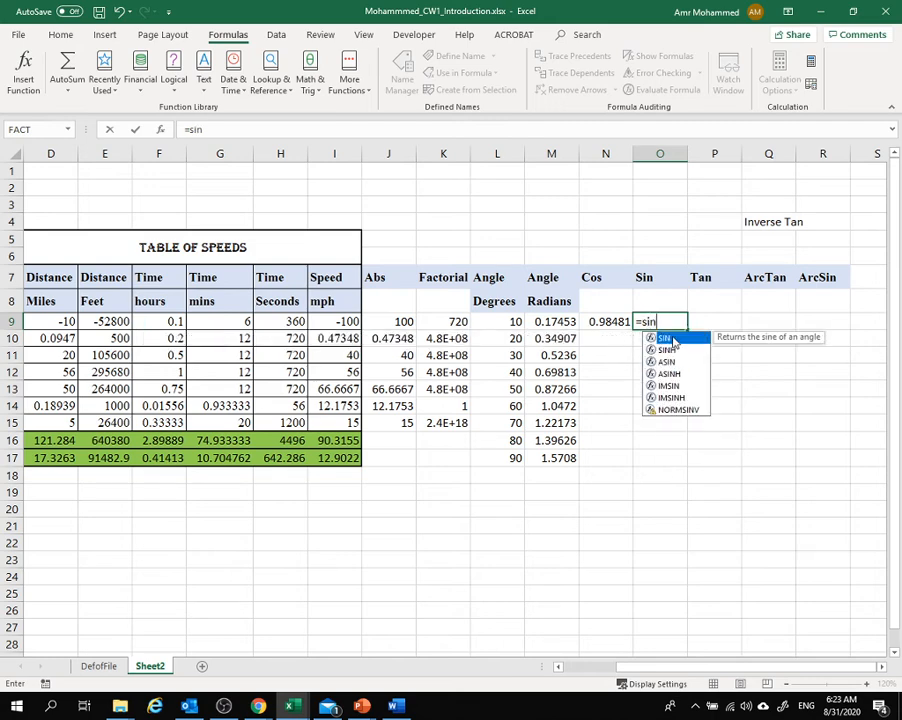
pyautogui.doubleClick(665, 338)
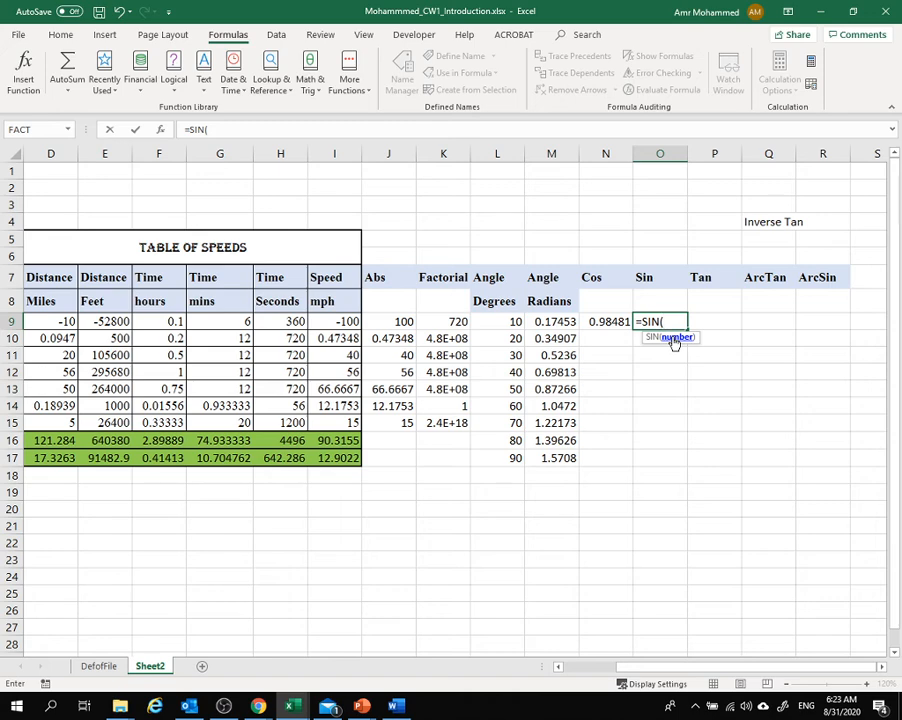
pyautogui.write('de')
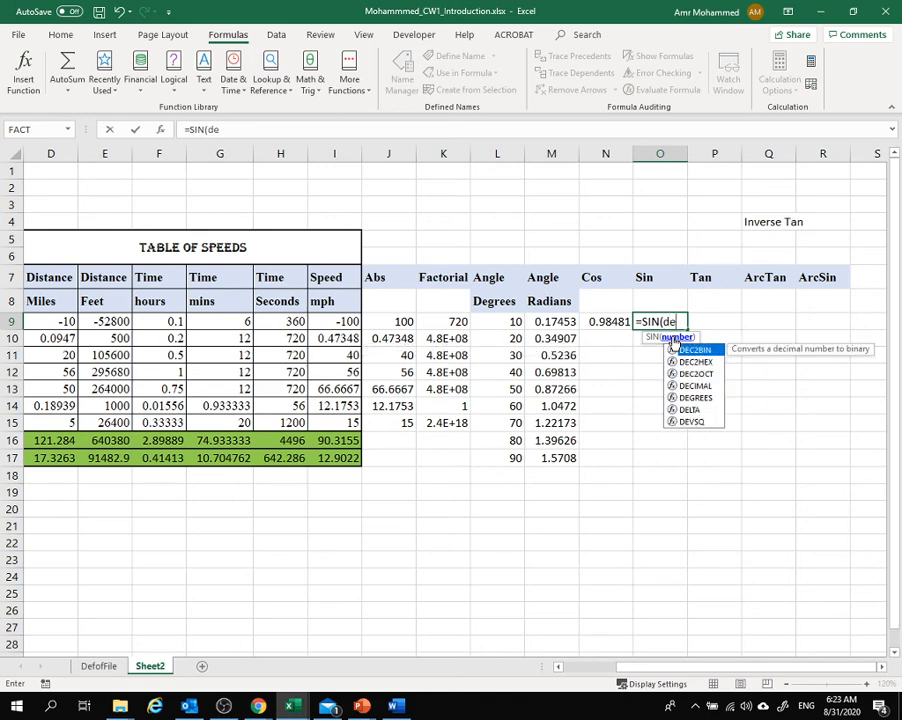
pyautogui.write('gr')
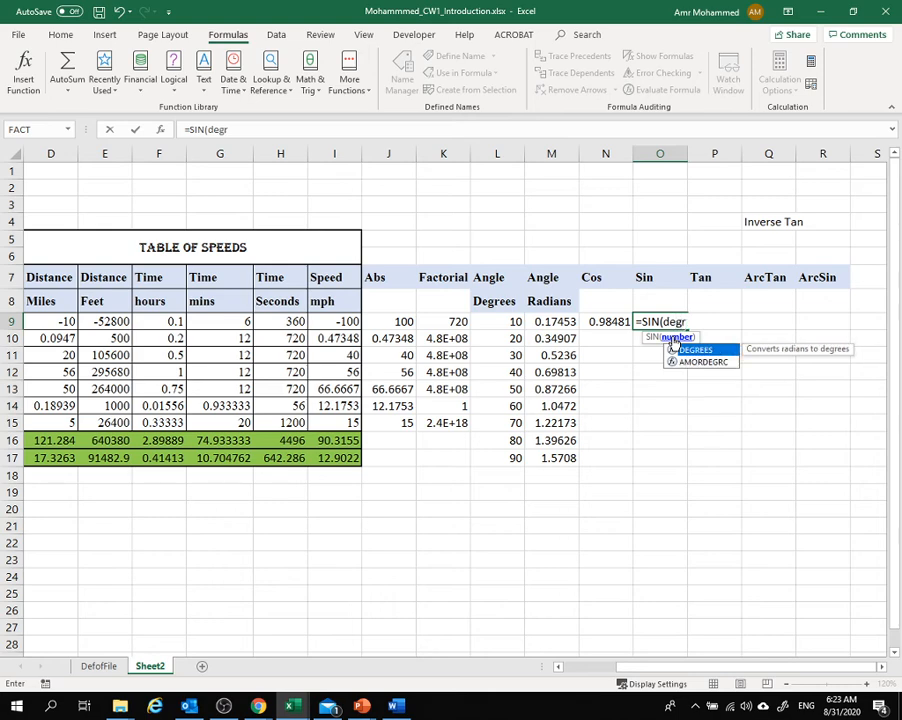
pyautogui.doubleClick(684, 350)
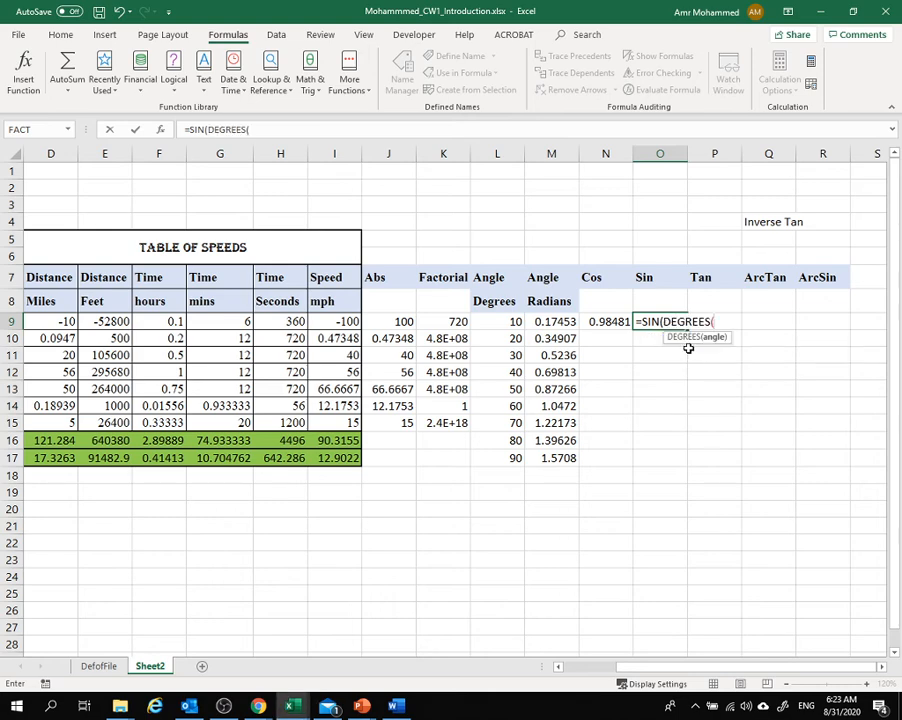
pyautogui.click(496, 322)
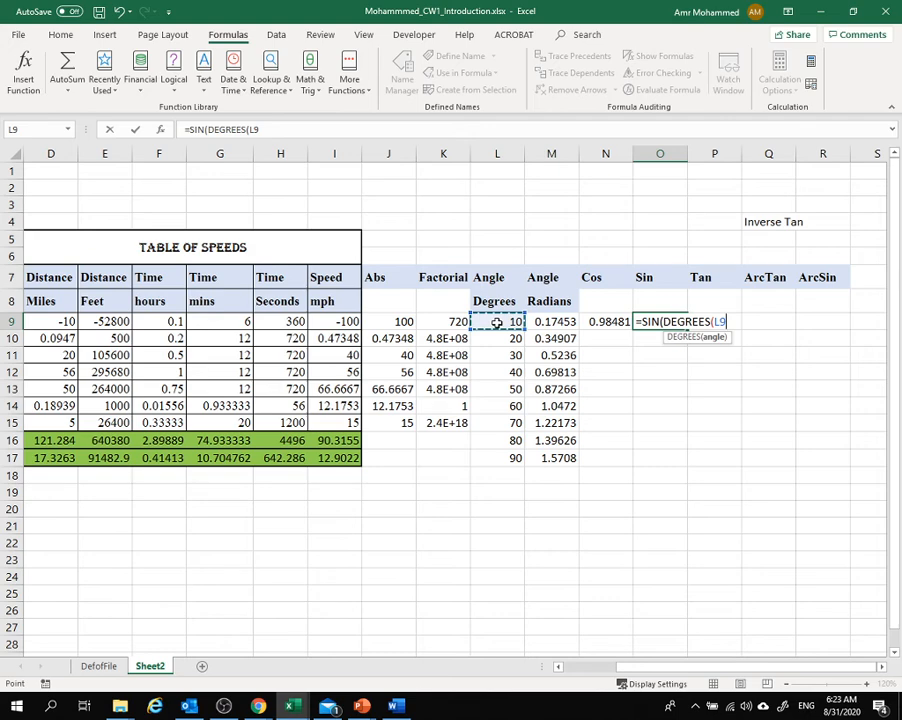
pyautogui.press('BackSpace')
pyautogui.press('BackSpace')
pyautogui.press('BackSpace')
pyautogui.press('BackSpace')
pyautogui.press('BackSpace')
pyautogui.press('BackSpace')
pyautogui.press('BackSpace')
pyautogui.press('BackSpace')
pyautogui.press('BackSpace')
pyautogui.press('BackSpace')
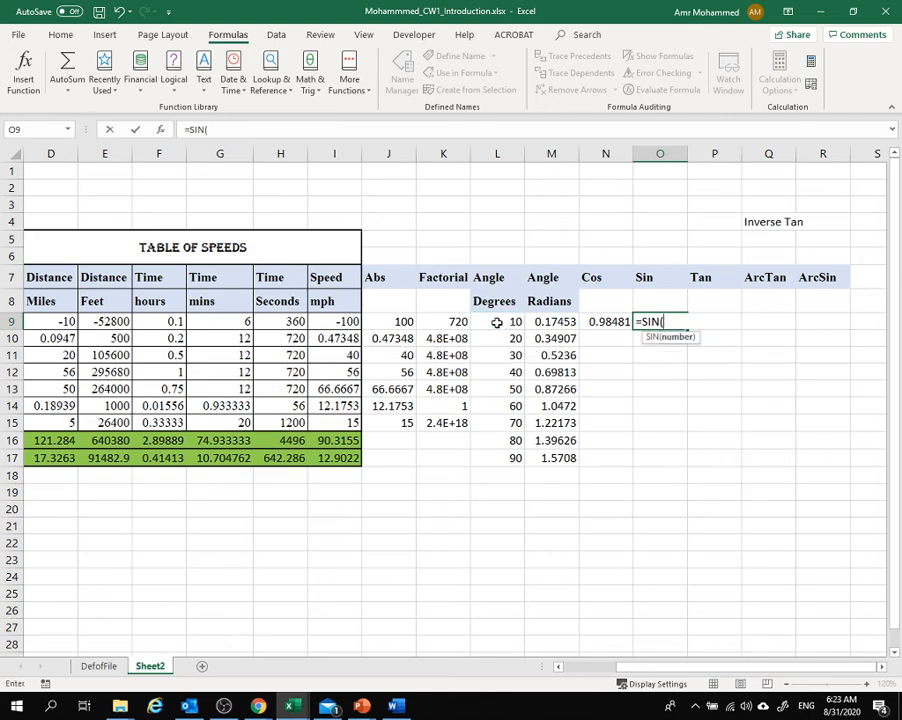
# Complete the sine formula in O9 as =SIN(RADIANS(L9)), converting the angle in degrees inside it
pyautogui.write('Ra')
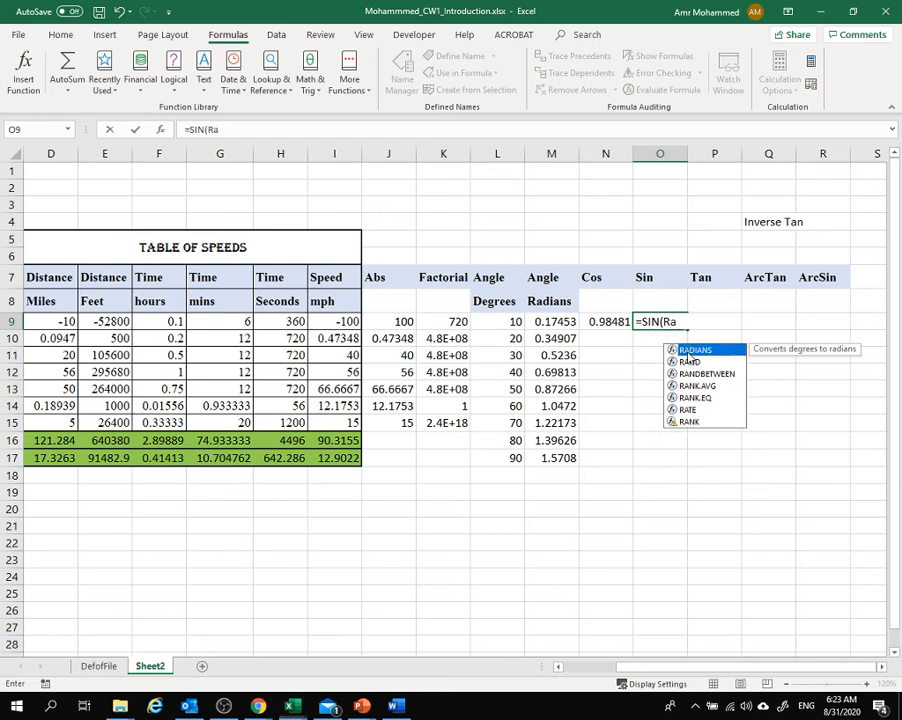
pyautogui.press('Tab')
pyautogui.click(502, 323)
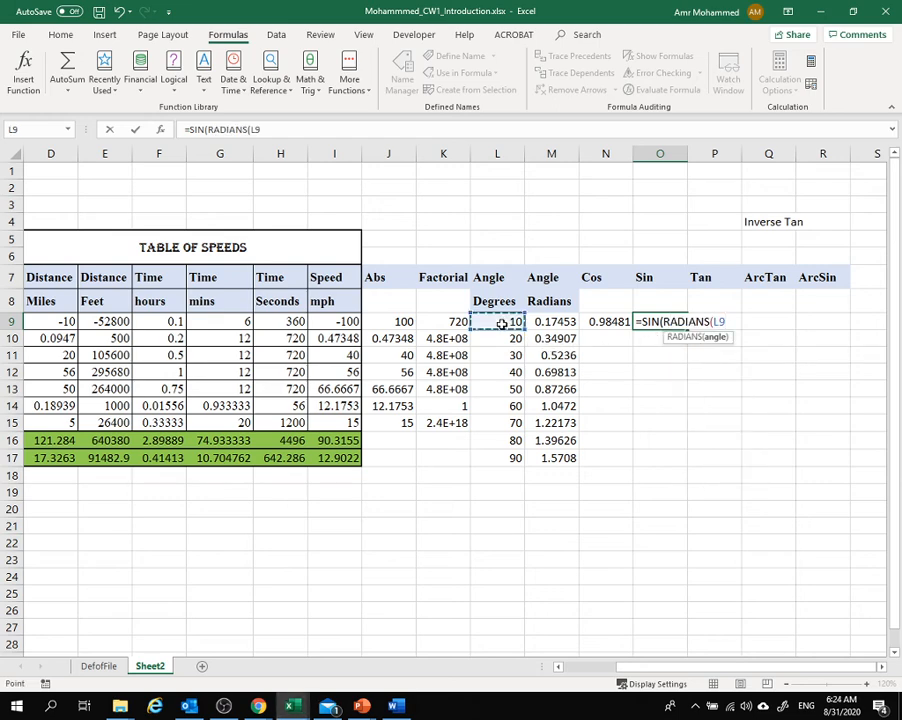
pyautogui.write(')')
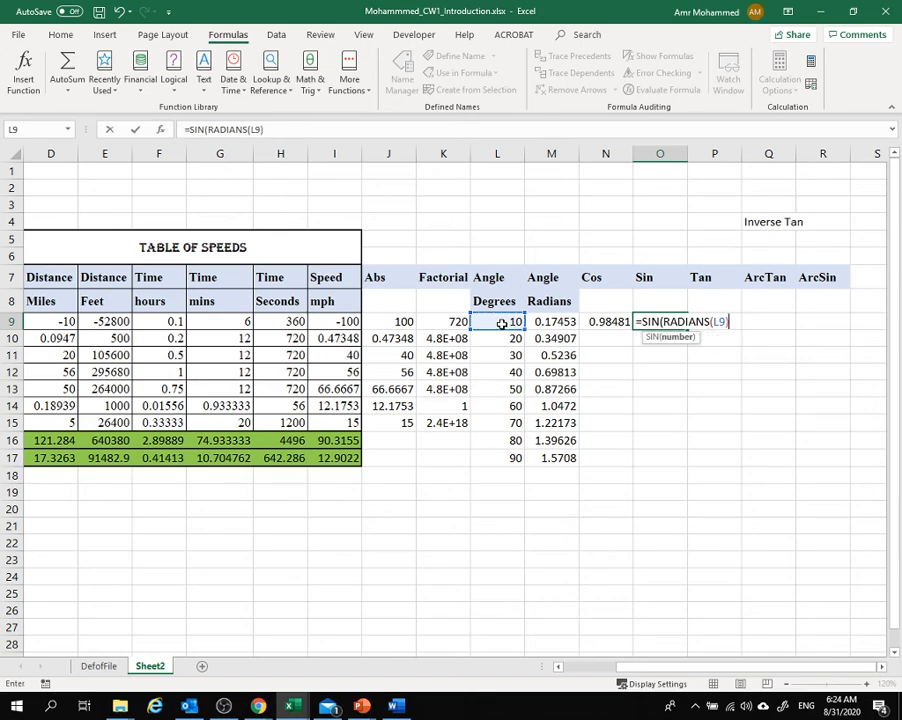
pyautogui.press('Return')
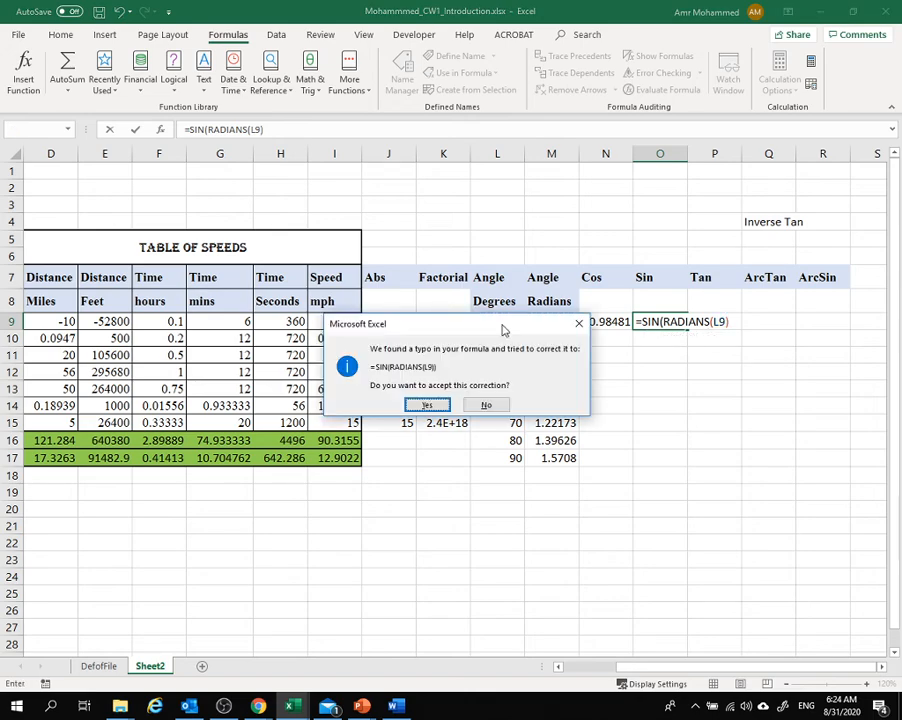
pyautogui.click(428, 405)
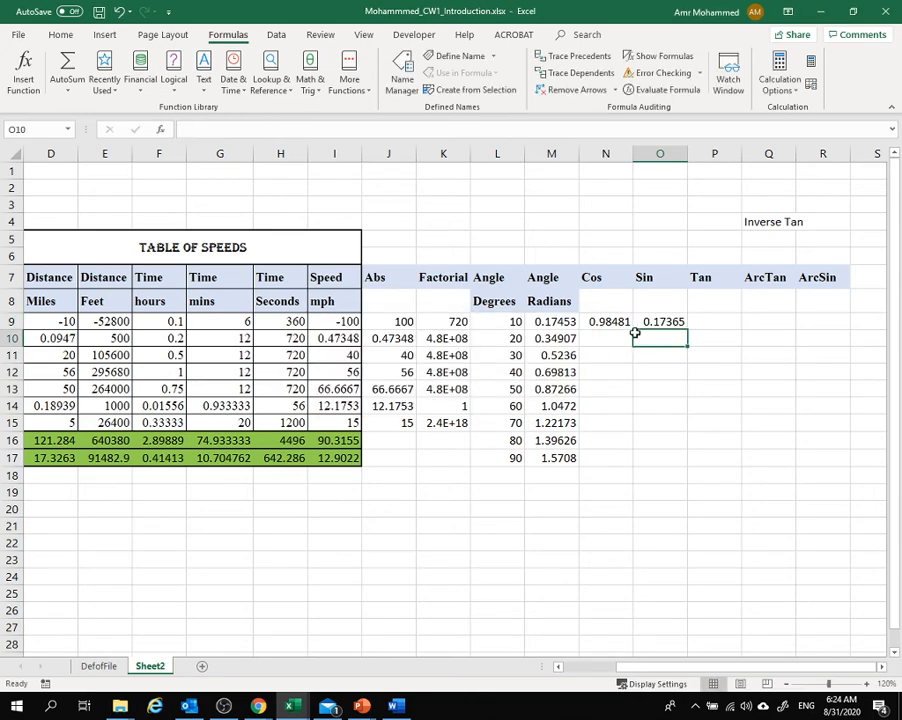
pyautogui.click(642, 320)
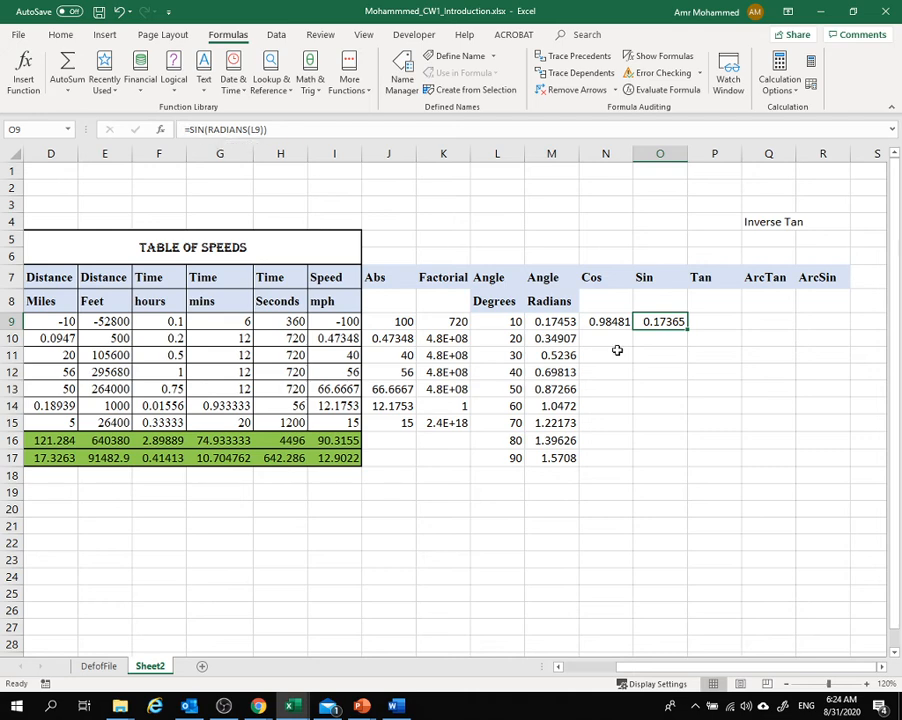
pyautogui.click(630, 358)
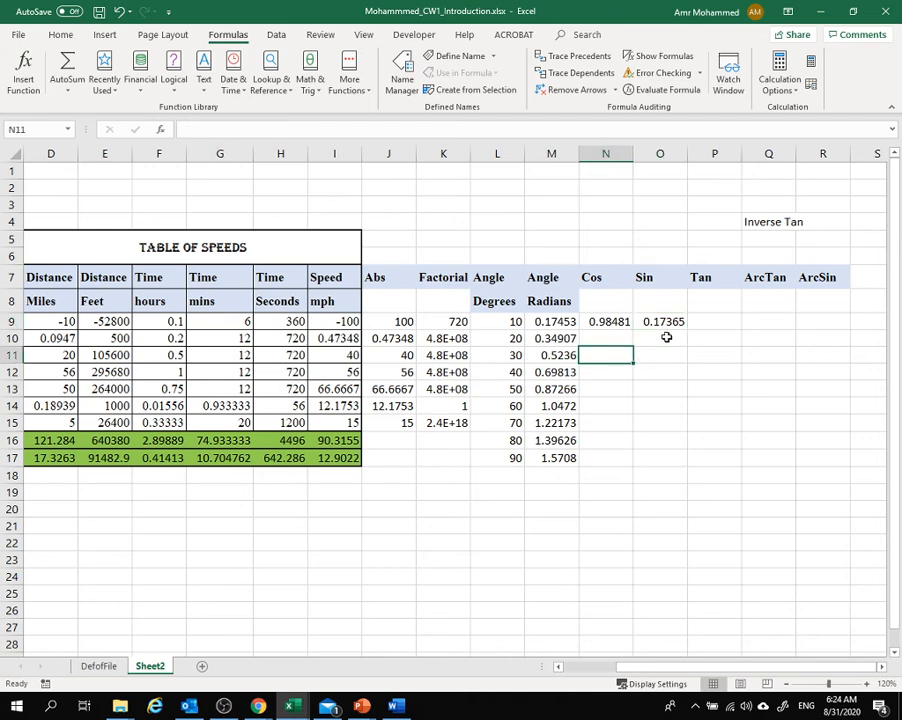
# Calculate the cosine of the 20-degree angle in N10 with =COS(RADIANS(L10)), converting the degrees inside the formula
pyautogui.click(666, 338)
pyautogui.click(595, 341)
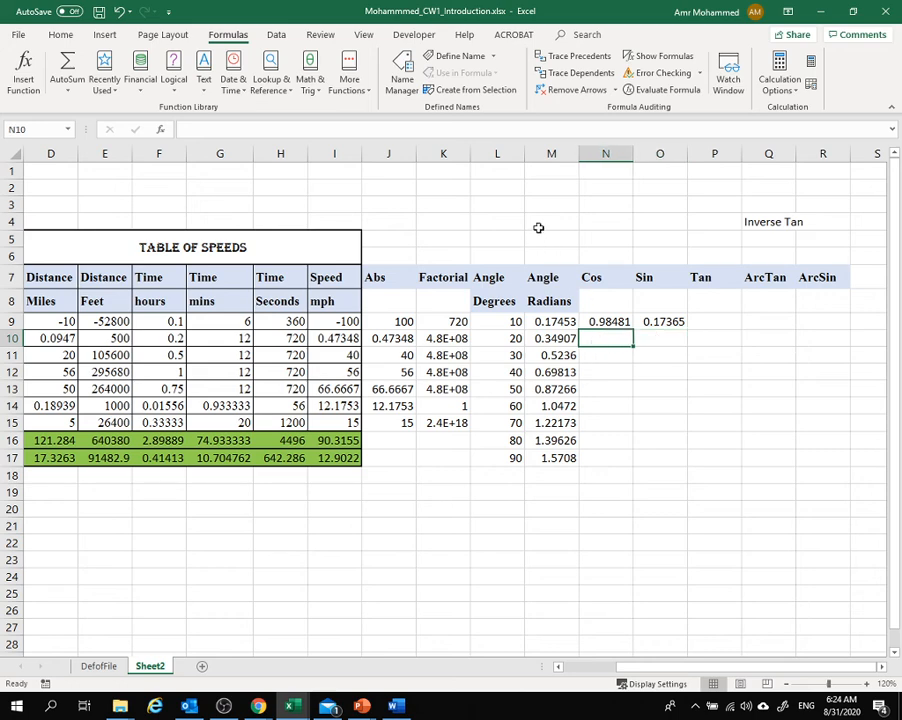
pyautogui.write('=cos')
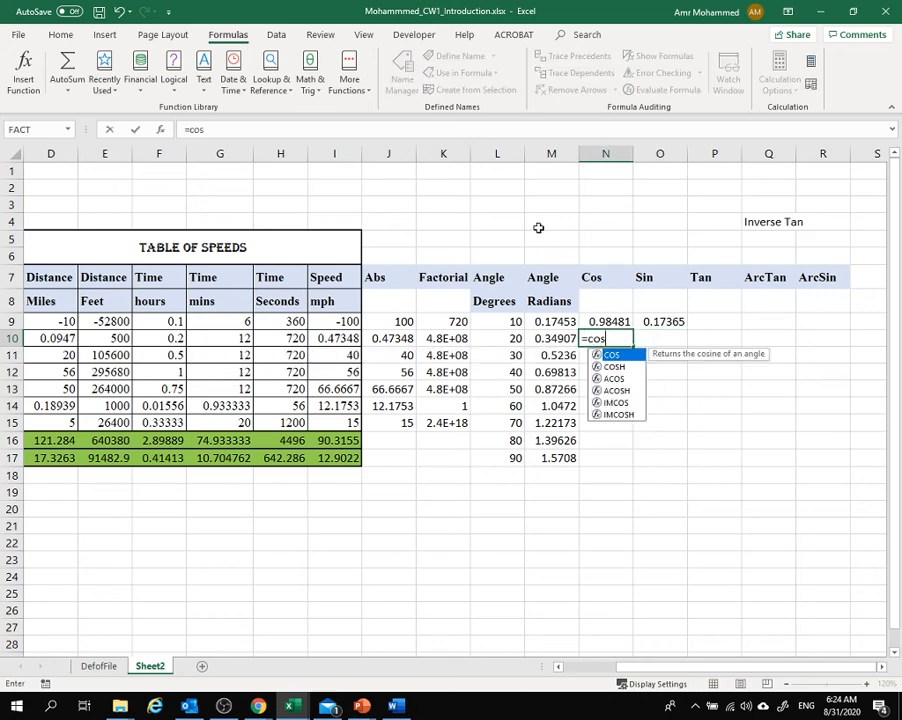
pyautogui.write('(ra')
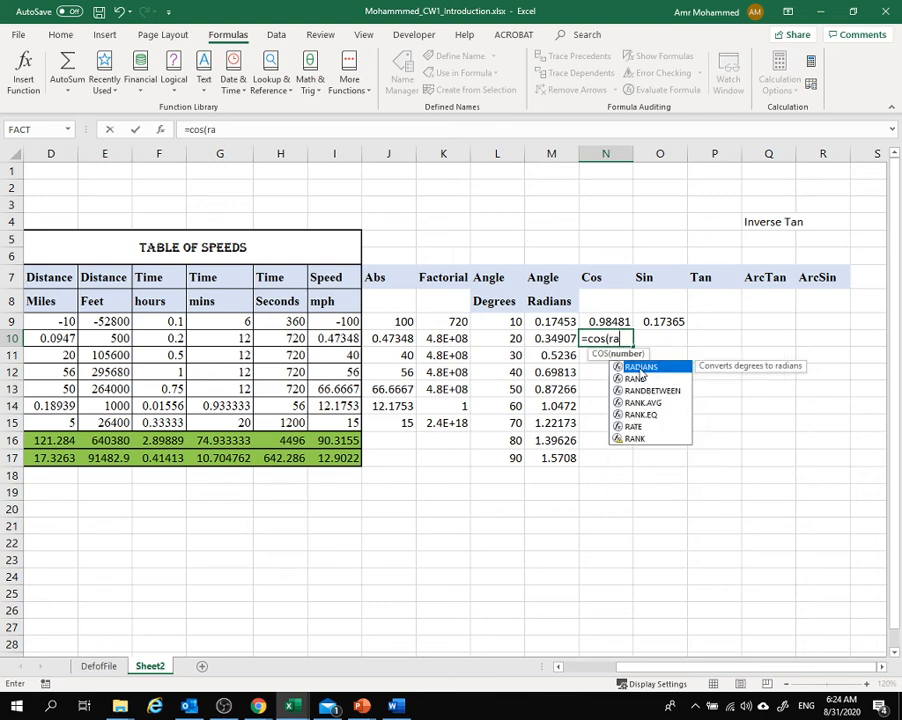
pyautogui.press('Tab')
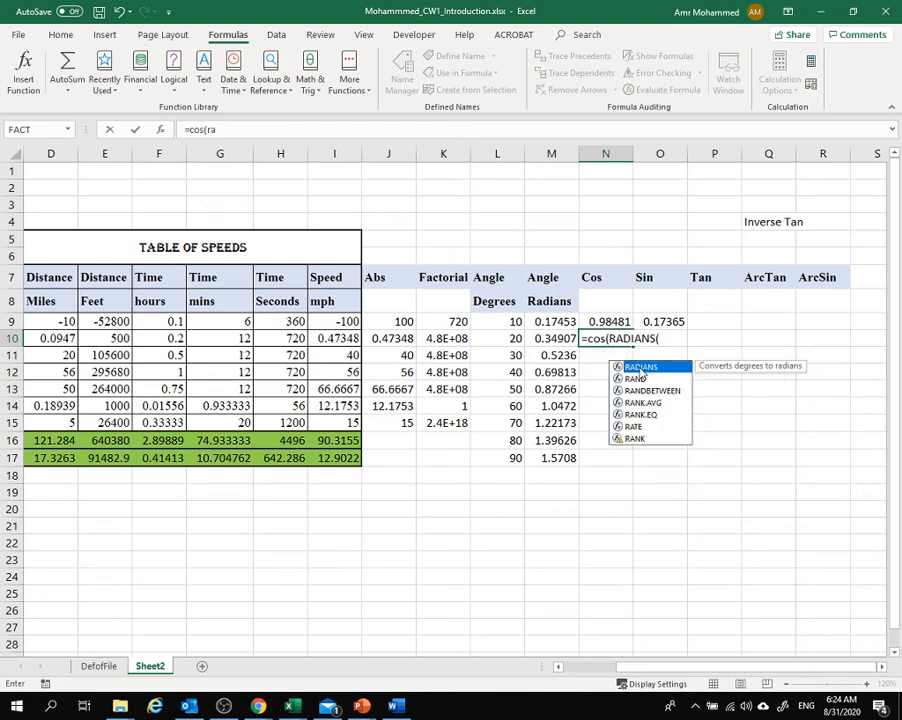
pyautogui.click(513, 339)
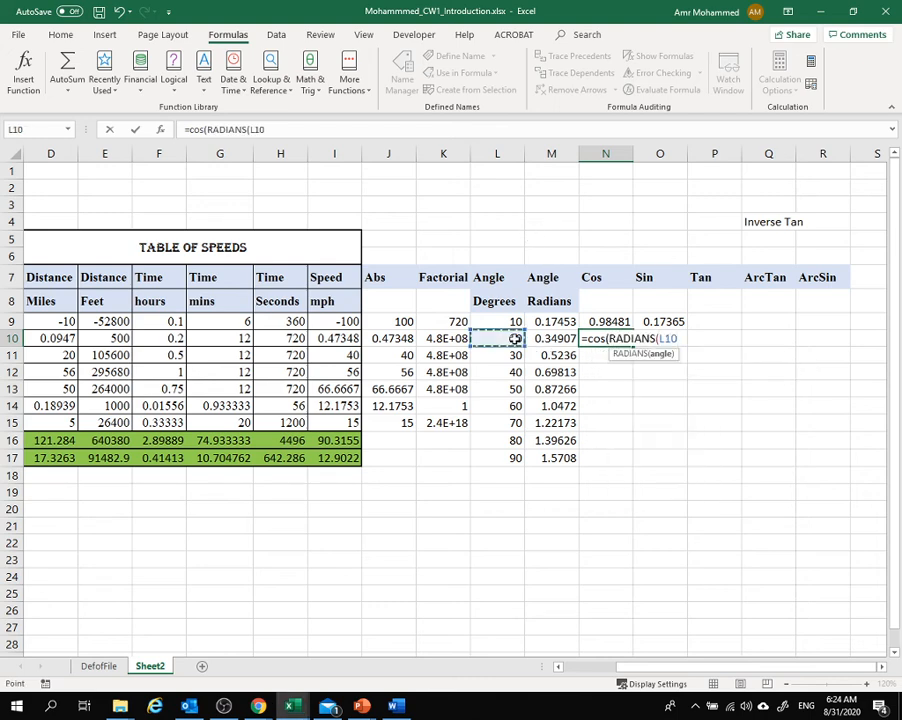
pyautogui.write('))')
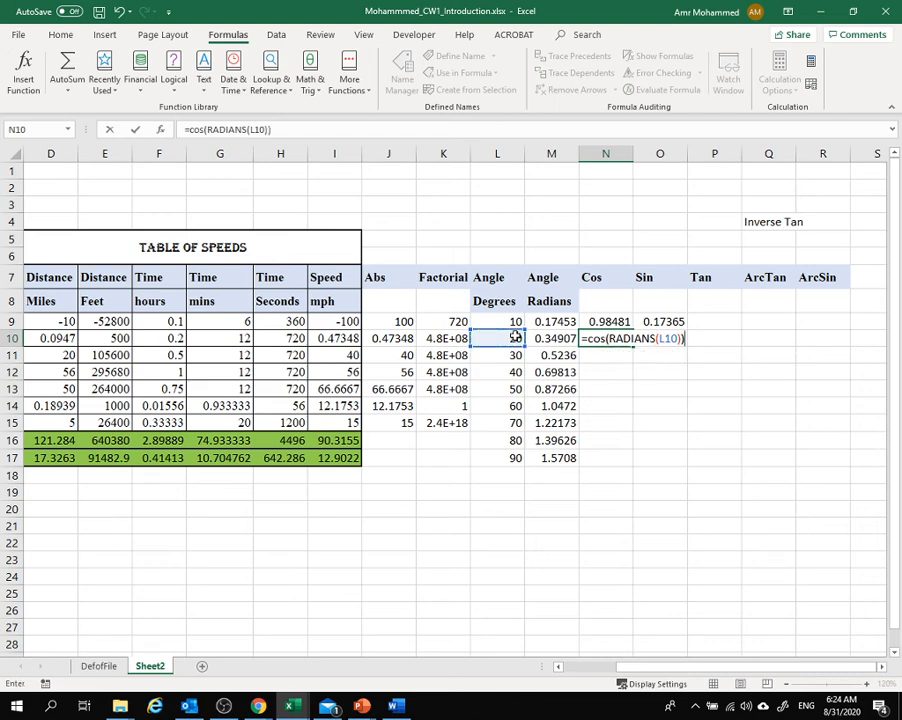
pyautogui.press('Return')
# Calculate the sine of the second angle in O10 from its radians value with =SIN(M10)
pyautogui.click(659, 321)
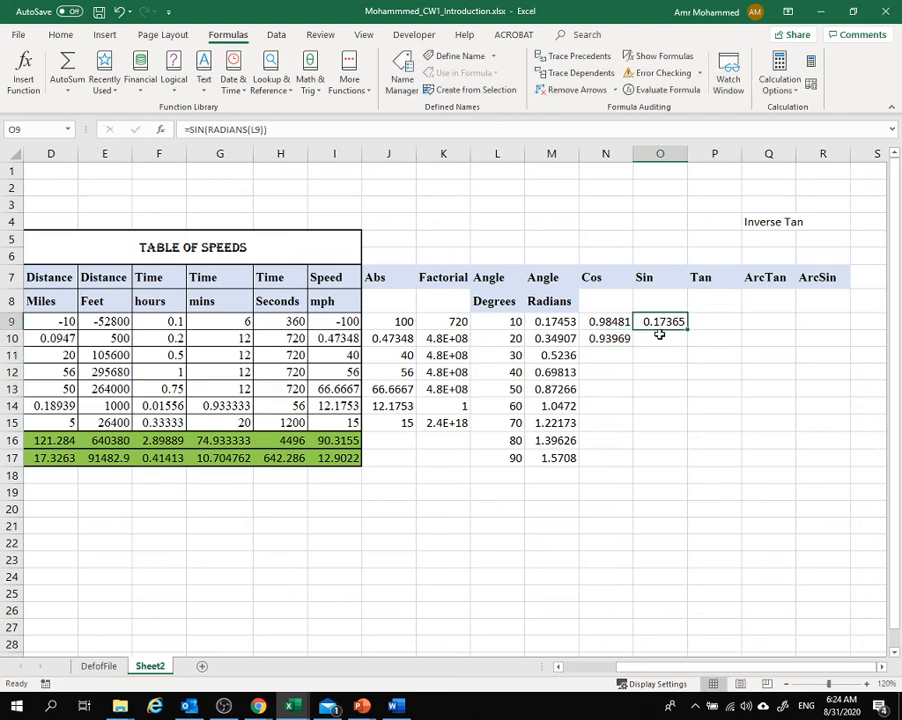
pyautogui.click(660, 339)
pyautogui.write('=')
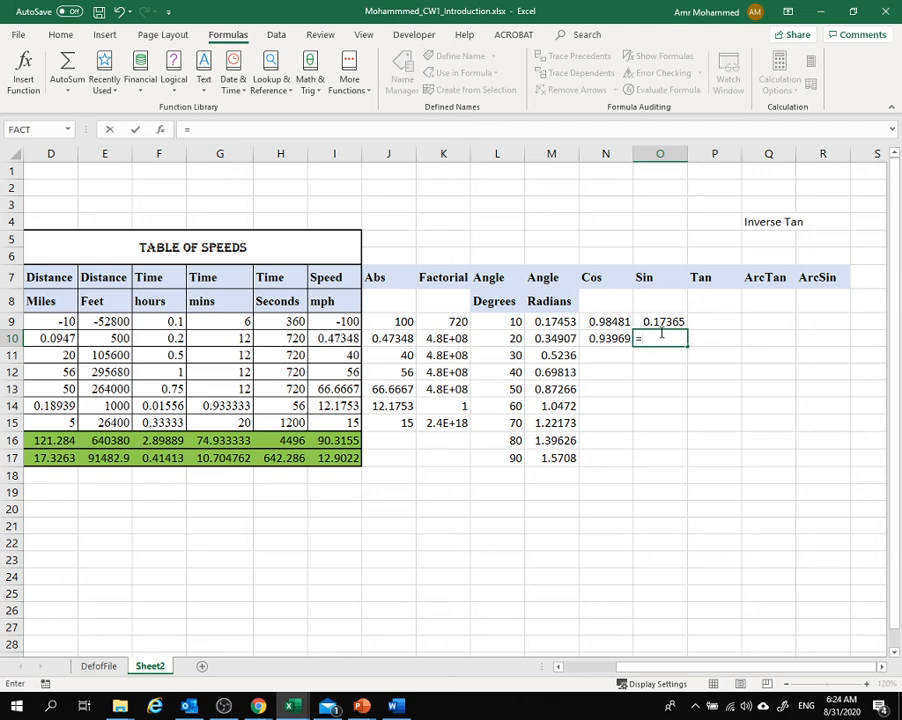
pyautogui.write('sin(')
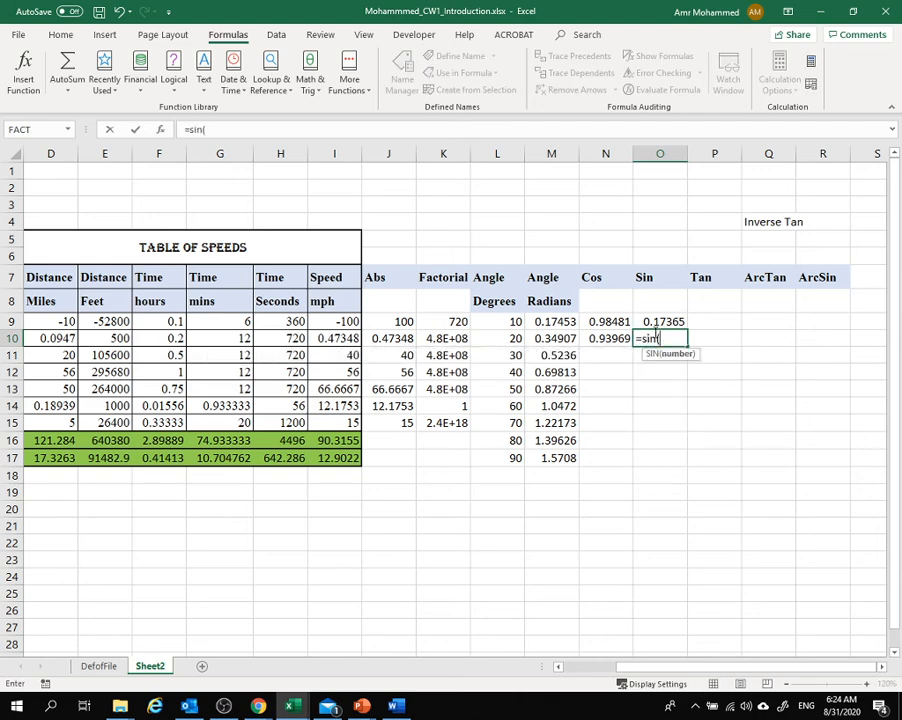
pyautogui.click(551, 338)
pyautogui.write(')')
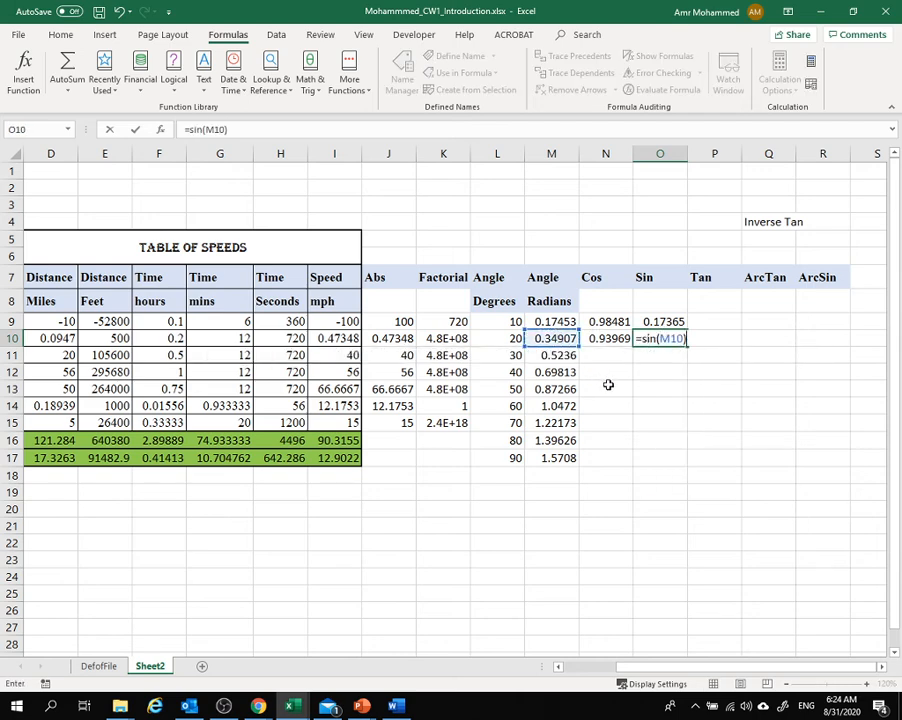
pyautogui.press('Return')
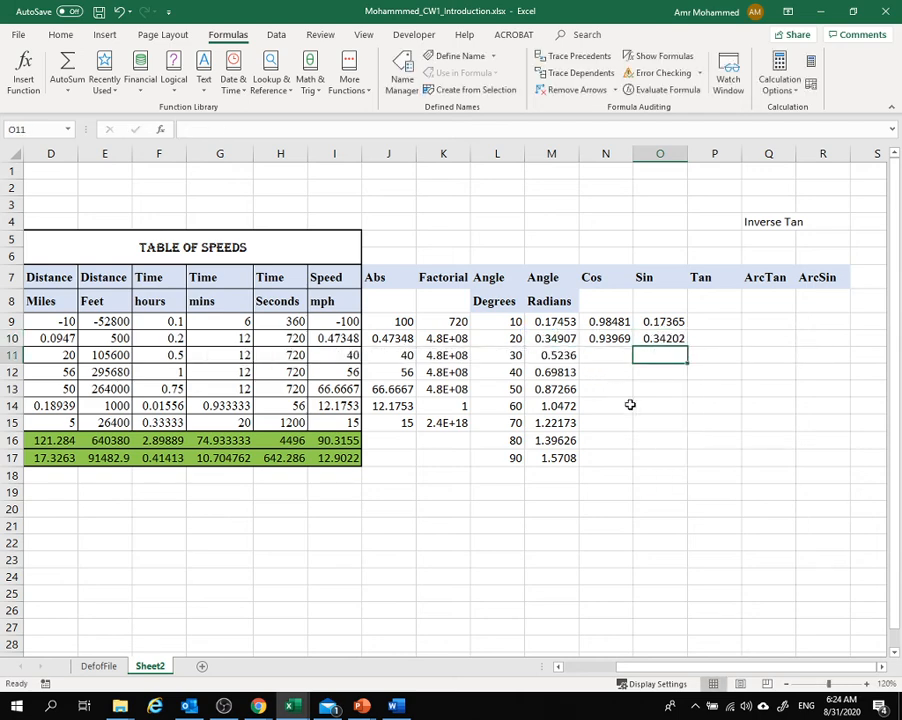
# Copy the cosine formula from N10 into N11:N17 for the remaining angles
pyautogui.click(616, 339)
pyautogui.hotkey('ctrl', 'c')
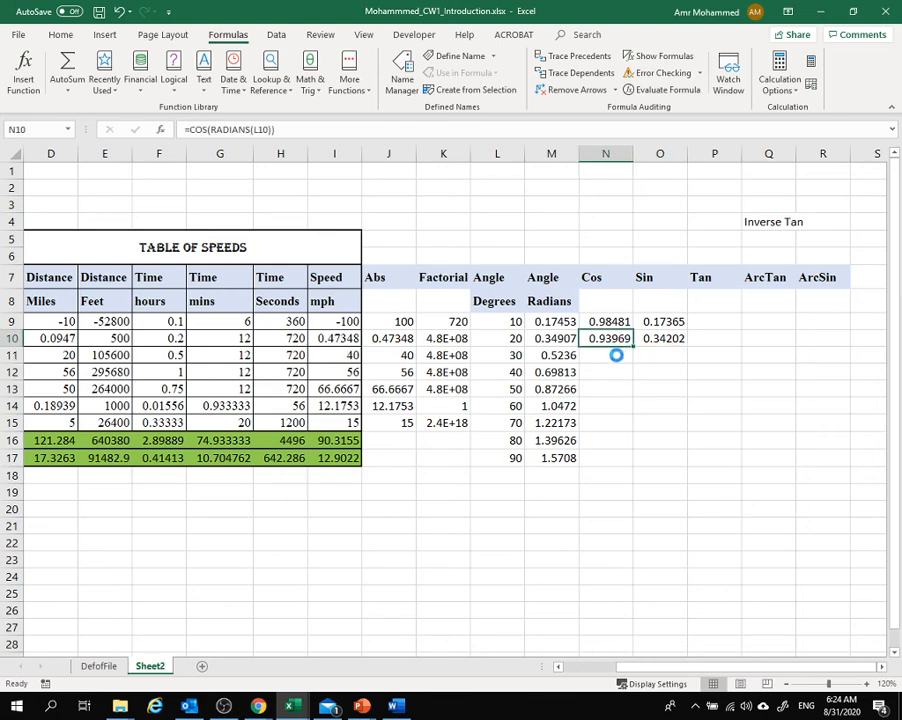
pyautogui.moveTo(608, 354); pyautogui.dragTo(608, 451)
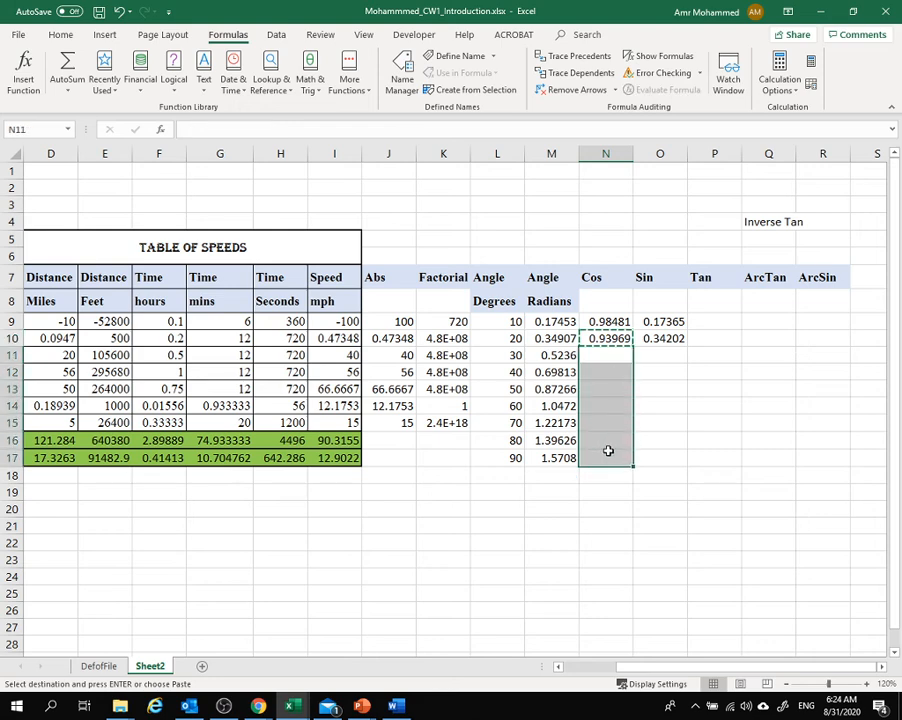
pyautogui.hotkey('ctrl', 'v')
# Copy the sine formula from O10 into O11:O17 for the remaining angles
pyautogui.click(662, 338)
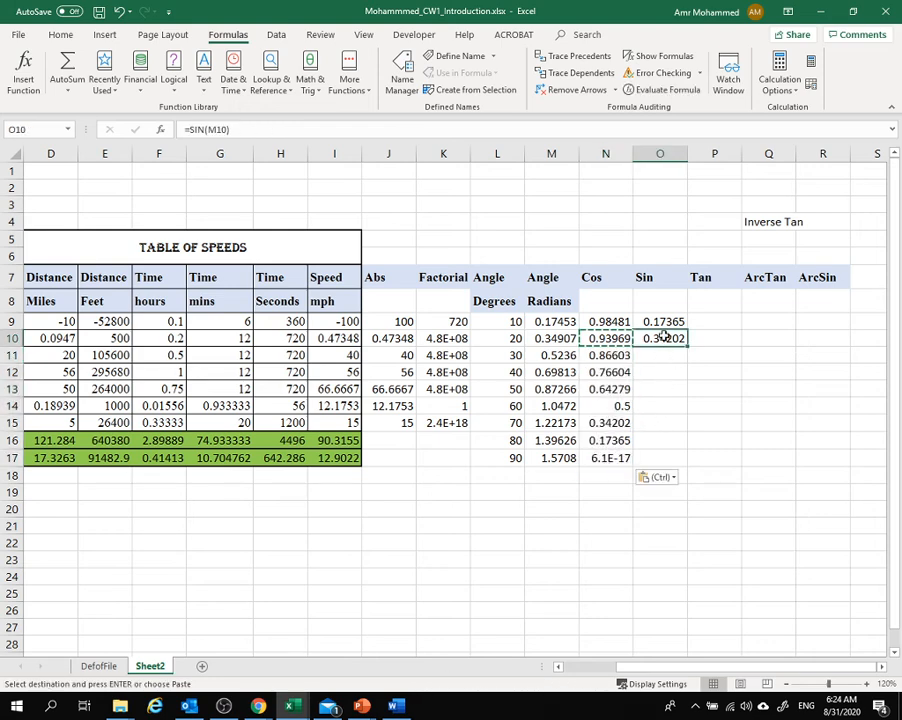
pyautogui.hotkey('ctrl', 'c')
pyautogui.moveTo(658, 355); pyautogui.dragTo(657, 456)
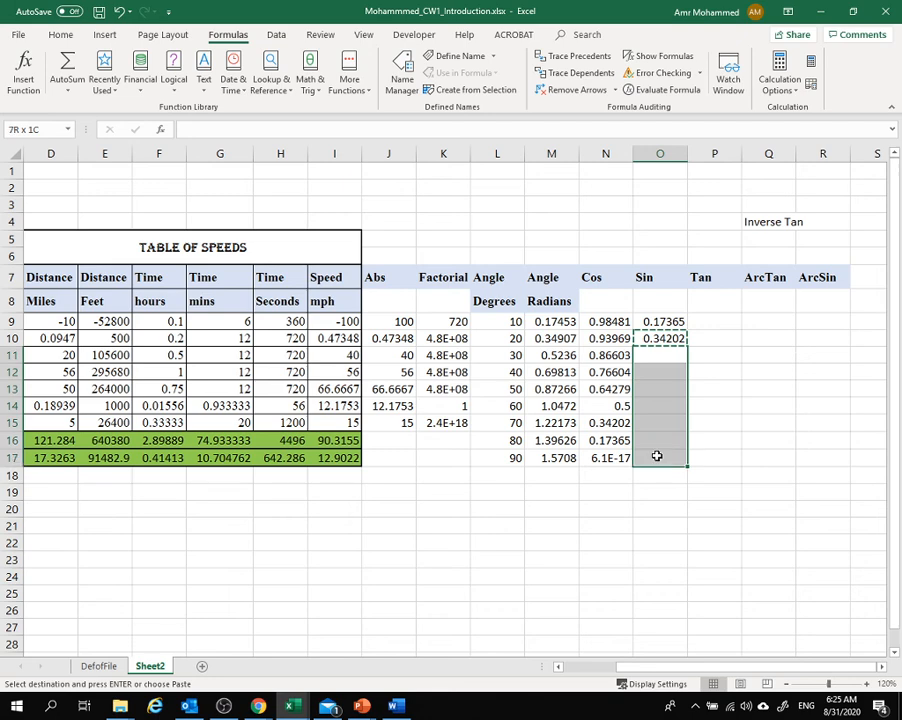
pyautogui.hotkey('ctrl', 'v')
pyautogui.click(652, 506)
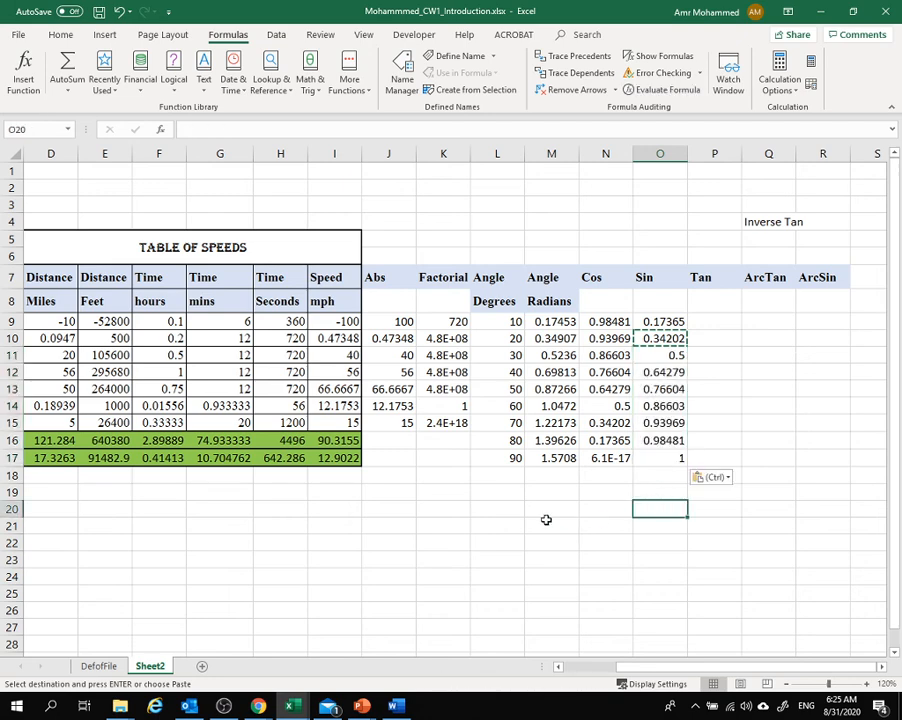
# Examine the 90-degree row's cosine and sine results and the number formats available for the cosine in N17
pyautogui.moveTo(488, 456); pyautogui.dragTo(660, 452)
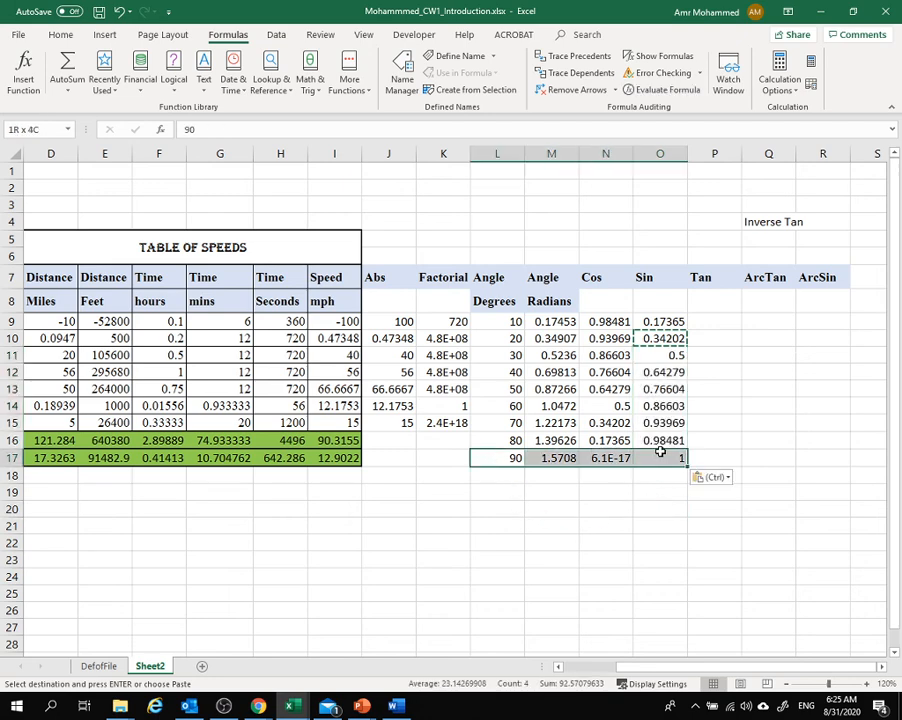
pyautogui.click(597, 458)
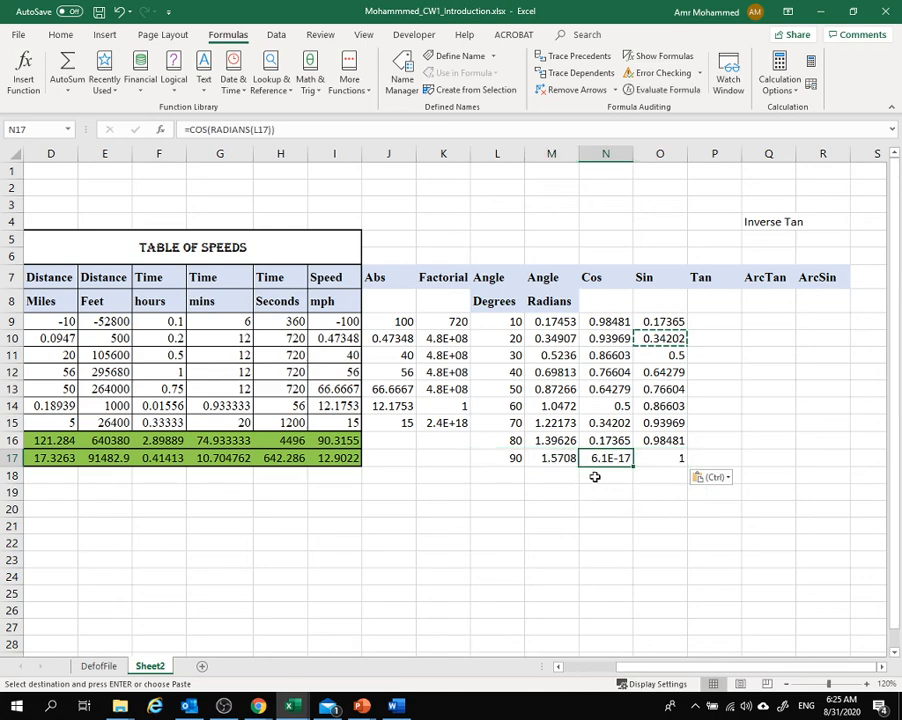
pyautogui.click(62, 34)
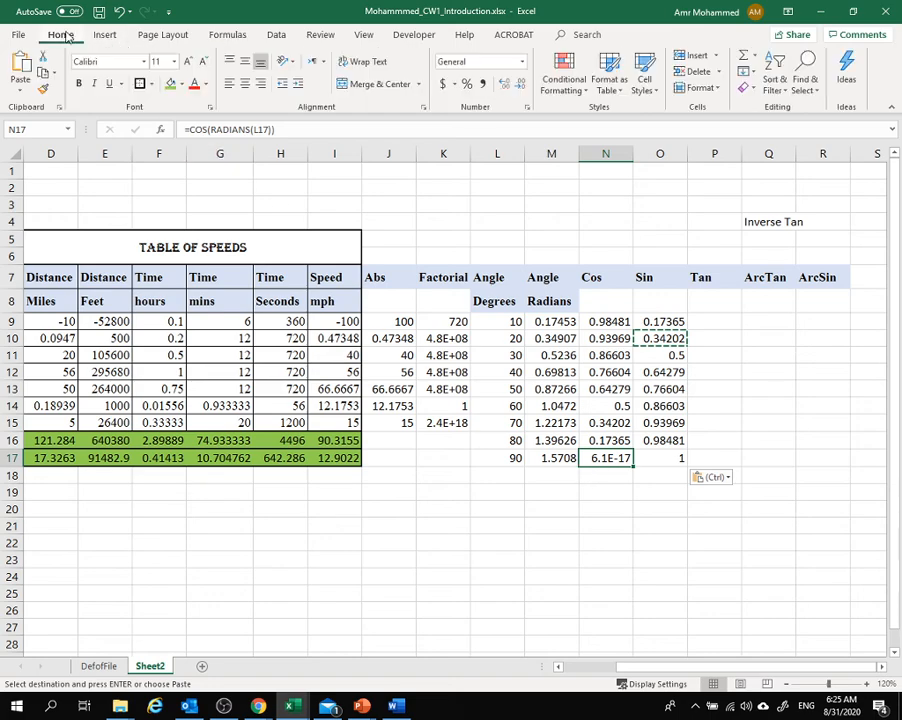
pyautogui.click(521, 62)
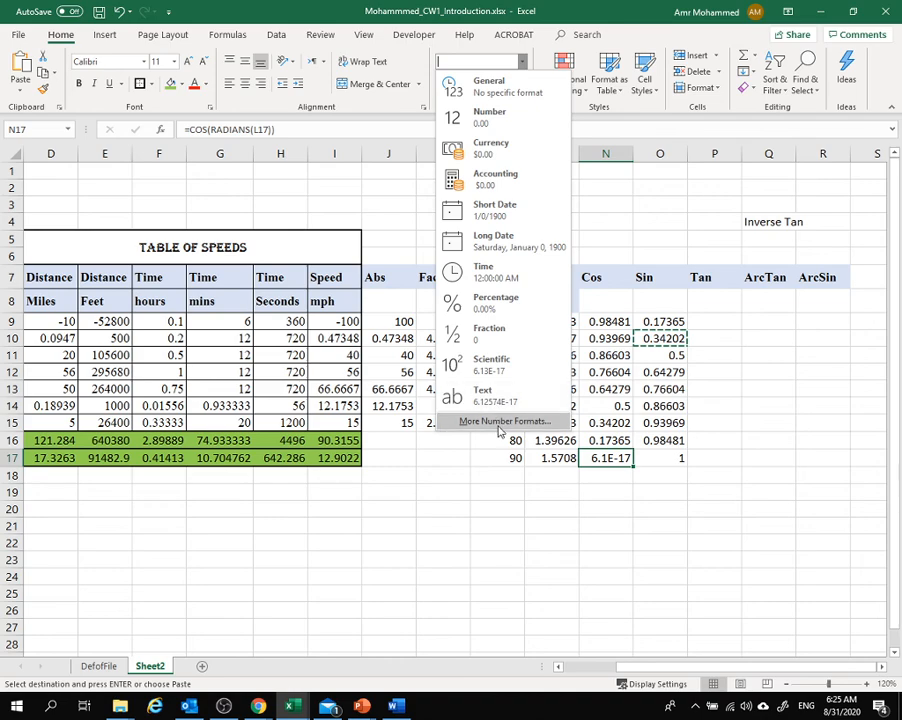
pyautogui.press('Escape')
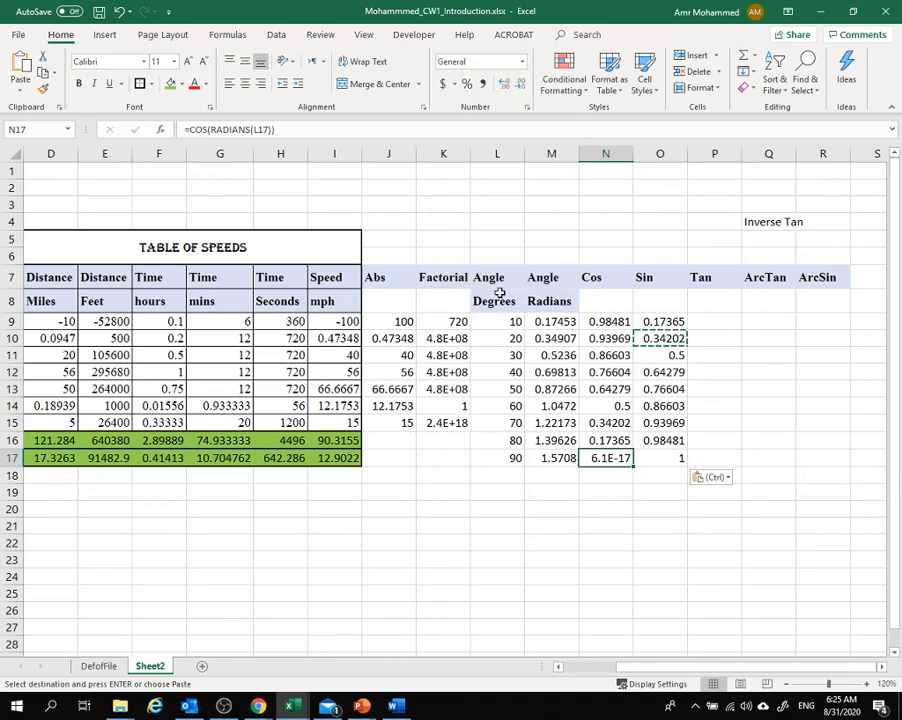
# Calculate the tangent of the first angle in P9 from its radians value with =TAN(M9)
pyautogui.click(710, 321)
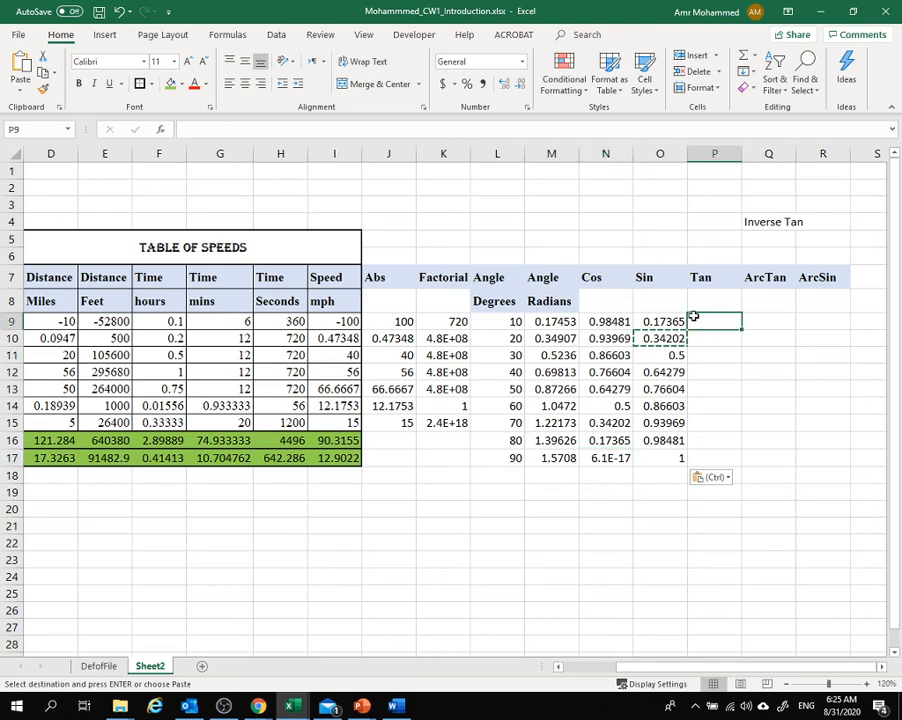
pyautogui.write('=tan')
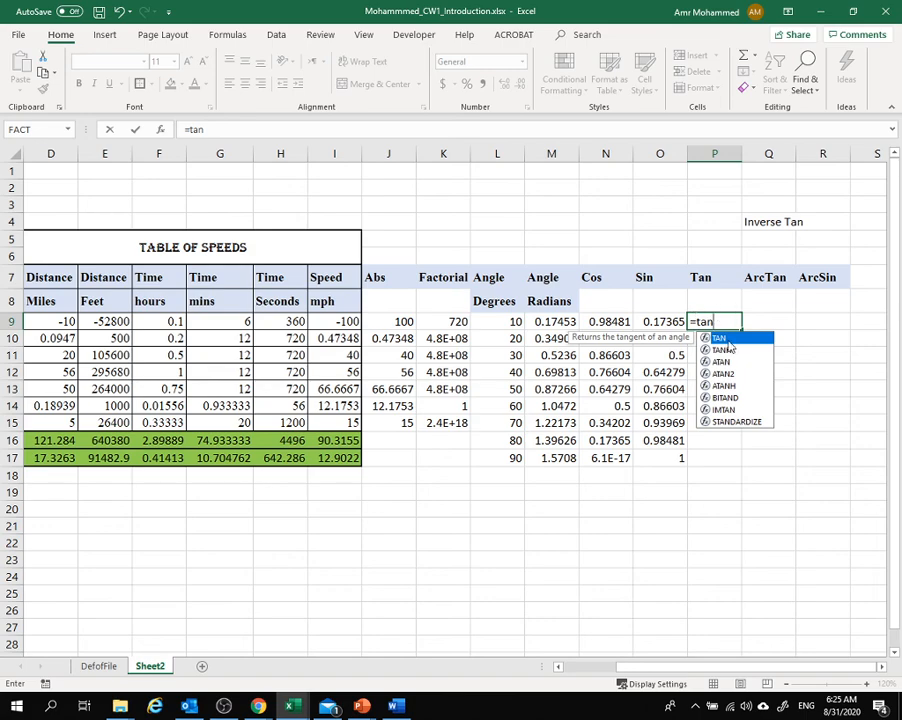
pyautogui.press('Tab')
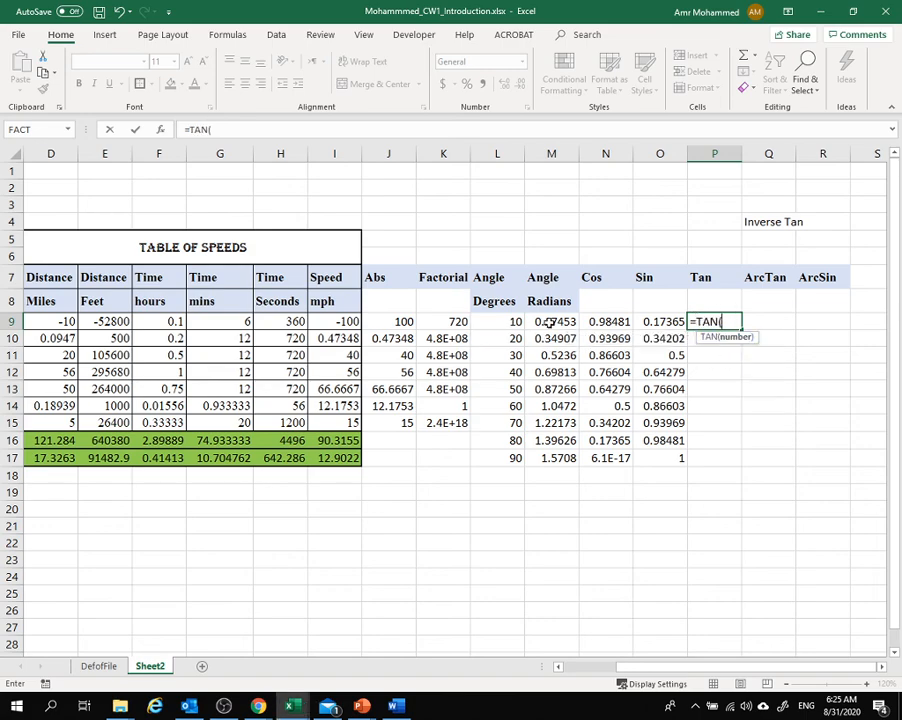
pyautogui.click(551, 322)
pyautogui.press('Return')
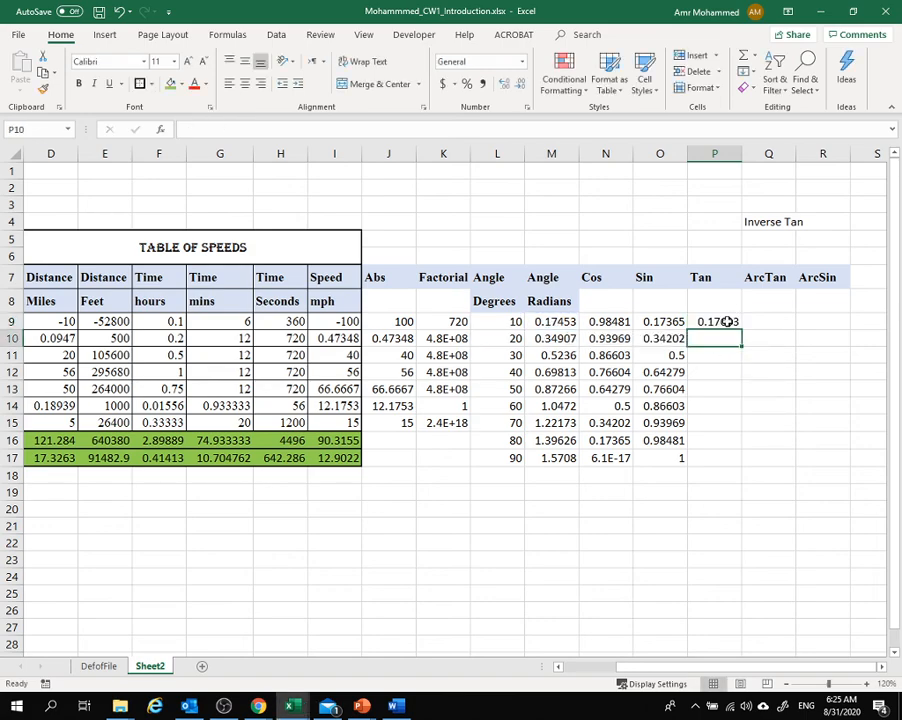
# Fill the tangent formula from P9 down to P17 and check the 90-degree result in P17
pyautogui.click(733, 324)
pyautogui.moveTo(741, 326); pyautogui.dragTo(741, 460)
pyautogui.click(721, 493)
pyautogui.click(717, 462)
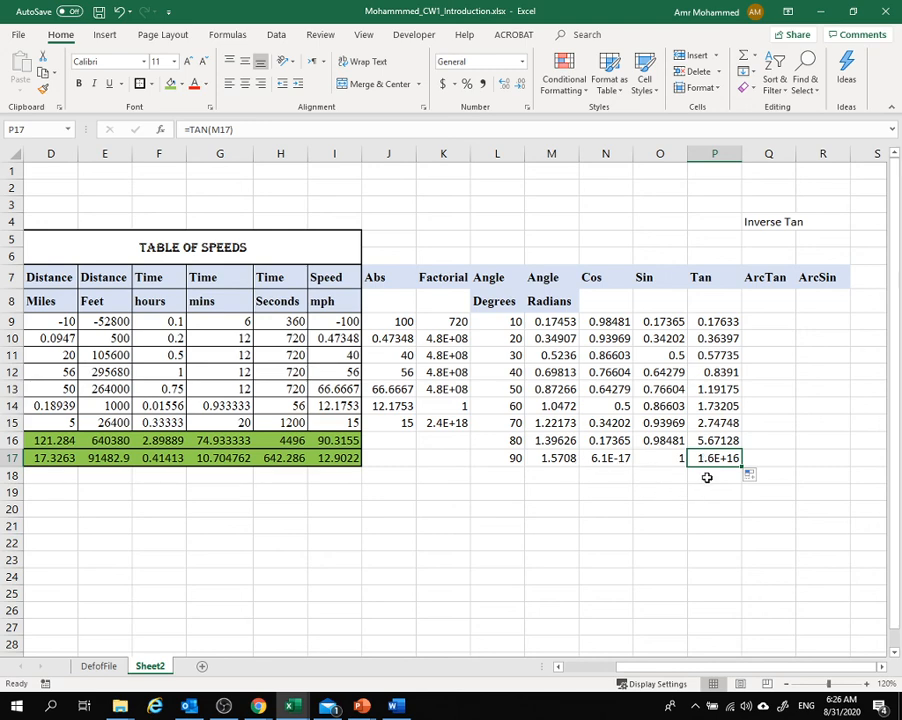
pyautogui.click(649, 520)
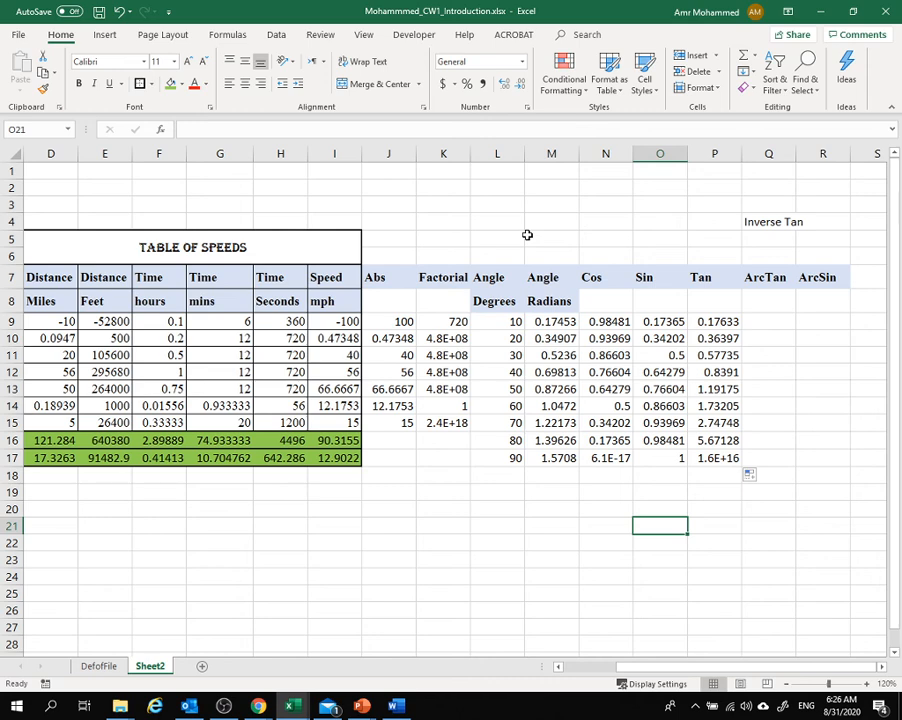
# Enter the unit label "Radians" in Q8 and R8, under the ArcTan and ArcSin headings
pyautogui.click(764, 300)
pyautogui.write('Radians')
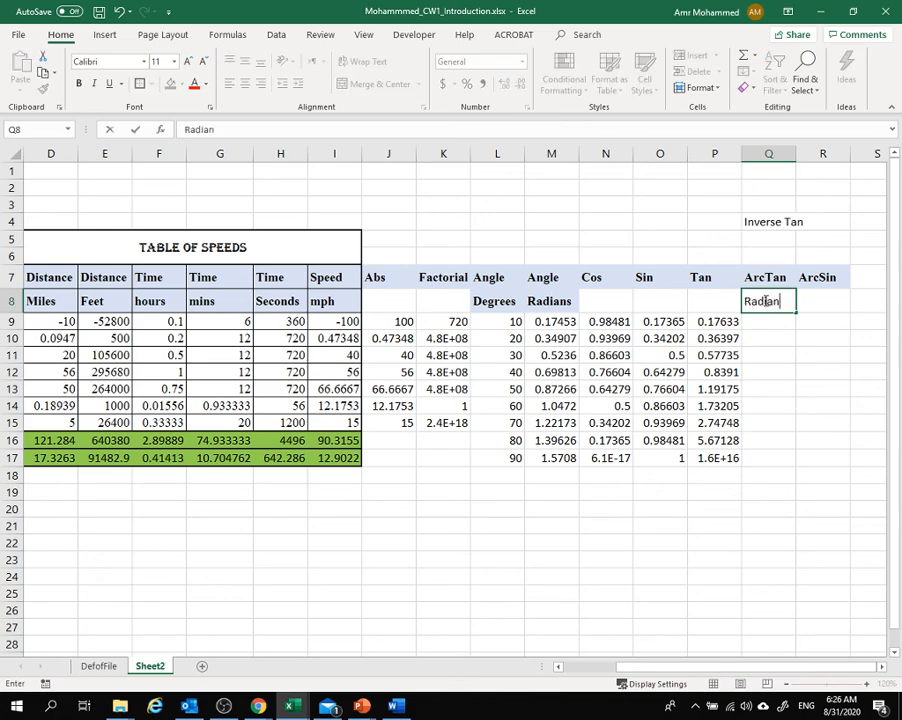
pyautogui.click(812, 302)
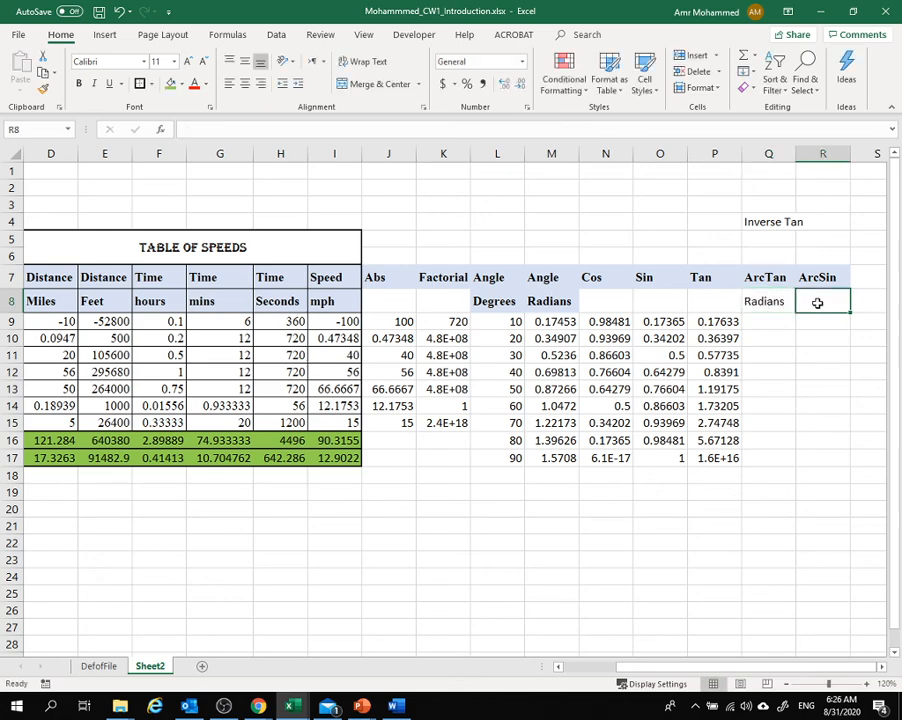
pyautogui.write('Radians')
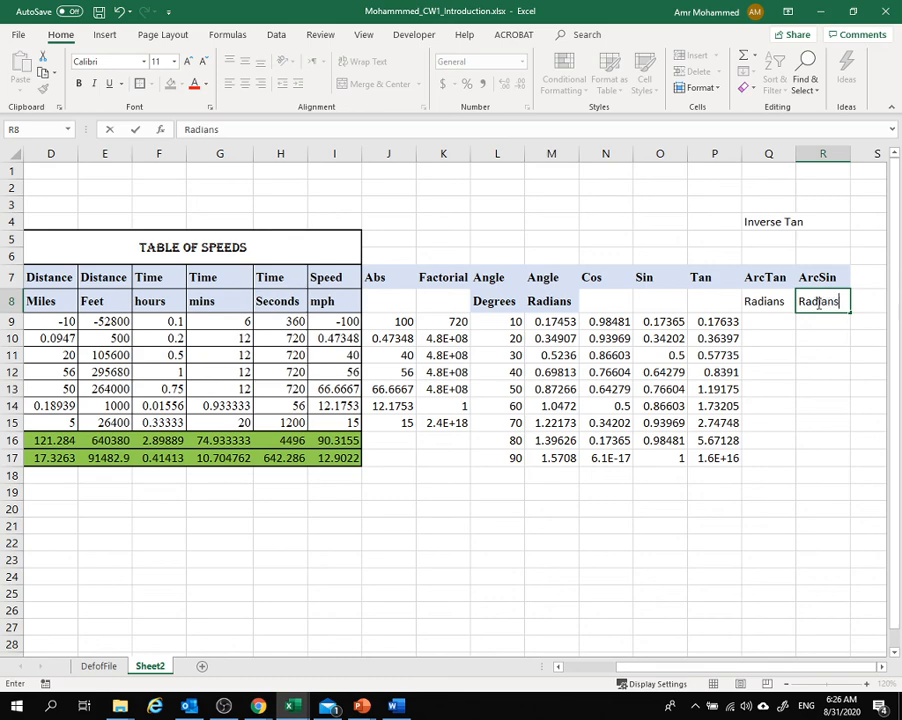
# Duplicate the ArcTan and ArcSin headings from Q7:R7 into S7:T7
pyautogui.click(881, 667)
pyautogui.click(881, 667)
pyautogui.click(881, 667)
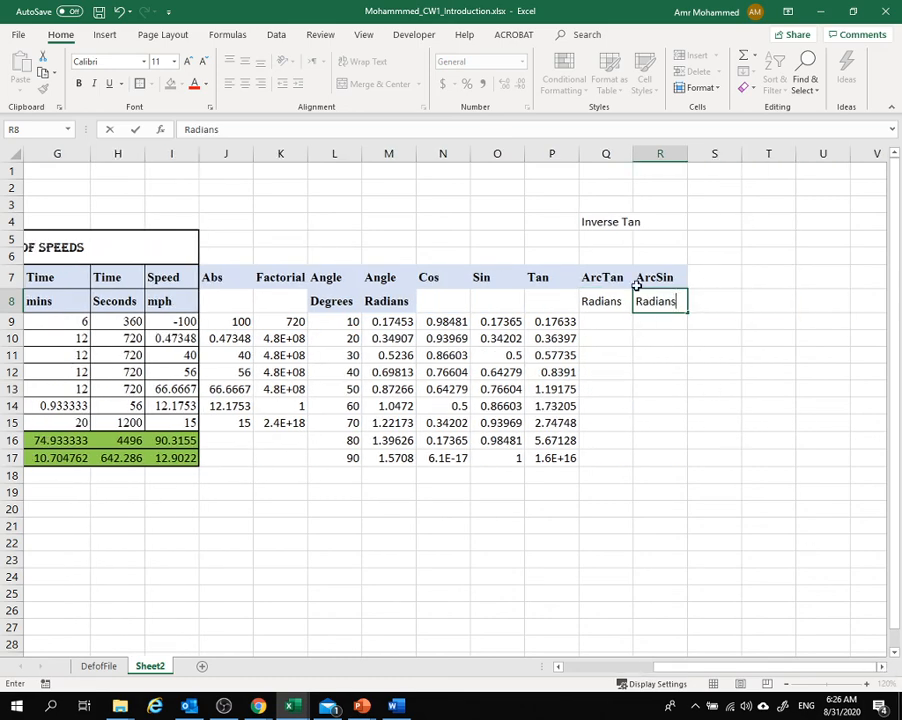
pyautogui.click(600, 277)
pyautogui.moveTo(600, 277); pyautogui.dragTo(651, 274)
pyautogui.hotkey('ctrl', 'c')
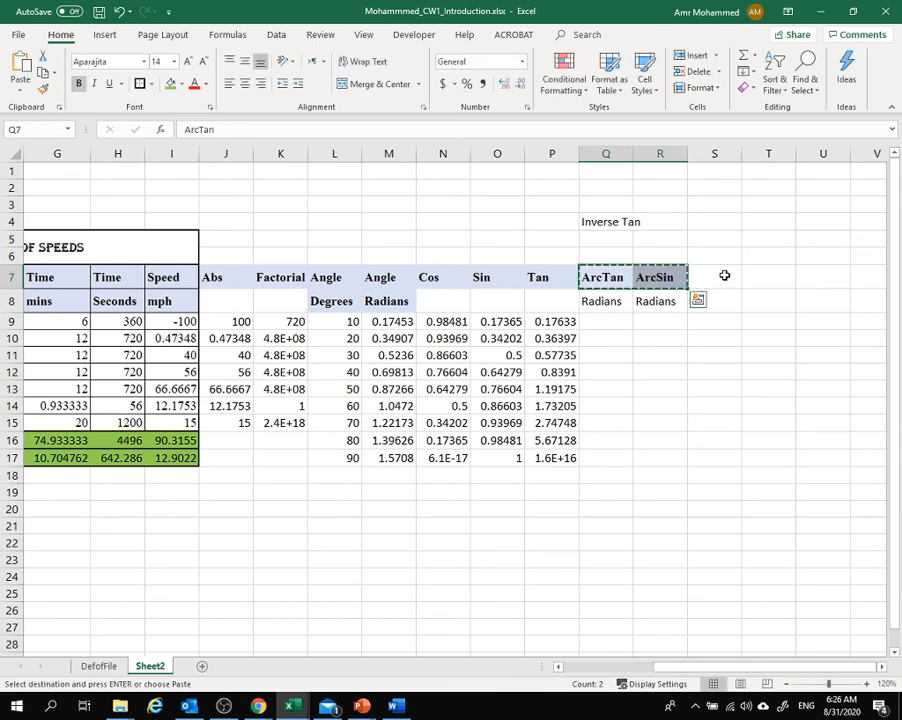
pyautogui.click(727, 273)
pyautogui.hotkey('ctrl', 'v')
# Enter the unit label "Degrees" in S8 and T8, under the second pair of ArcTan and ArcSin headings
pyautogui.click(716, 305)
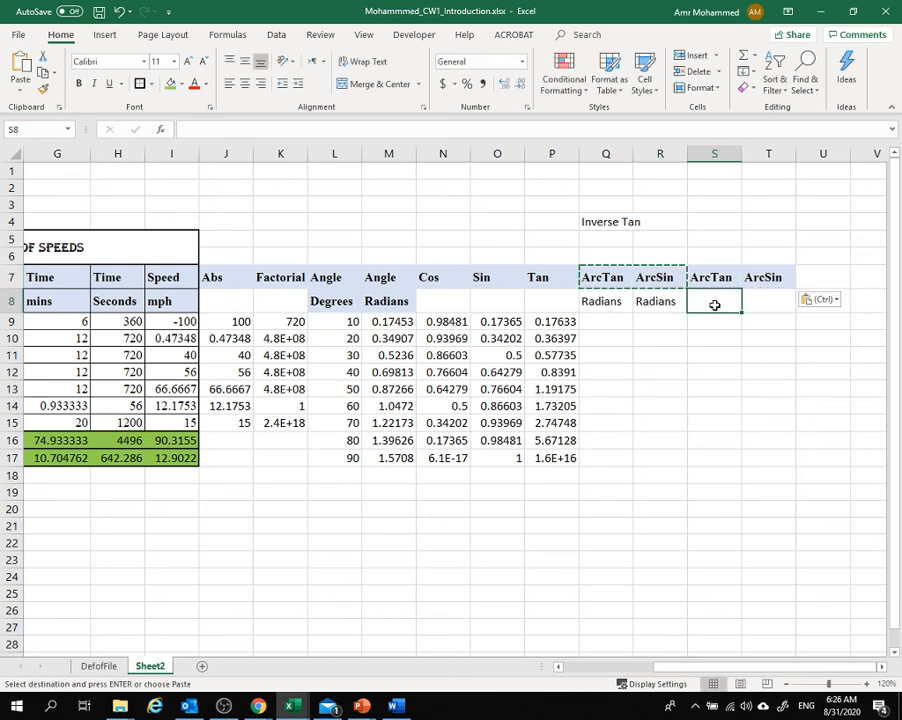
pyautogui.write('Degrees')
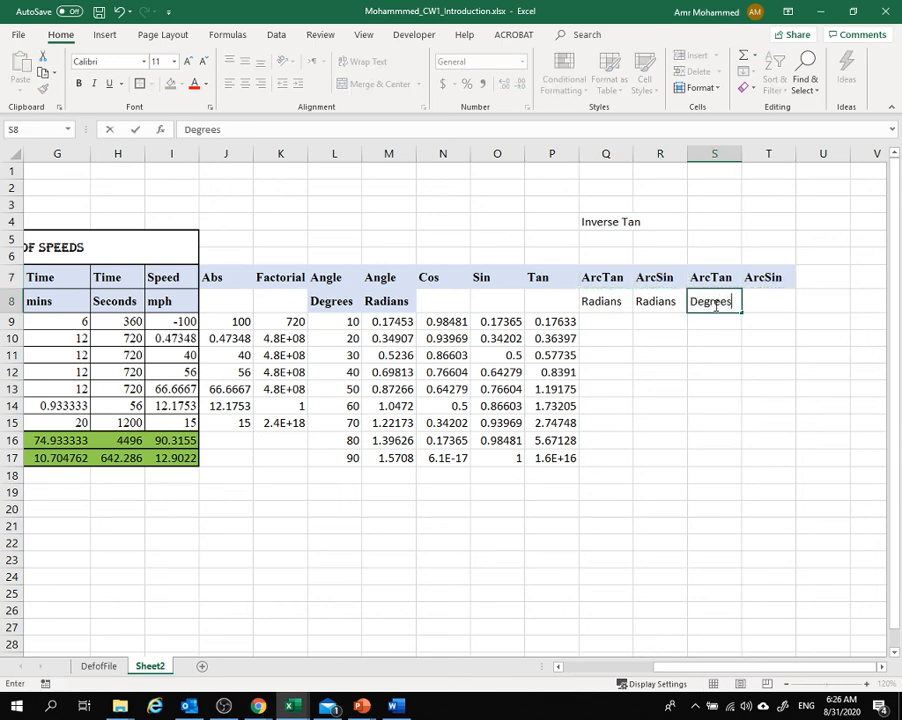
pyautogui.click(746, 300)
pyautogui.write('De')
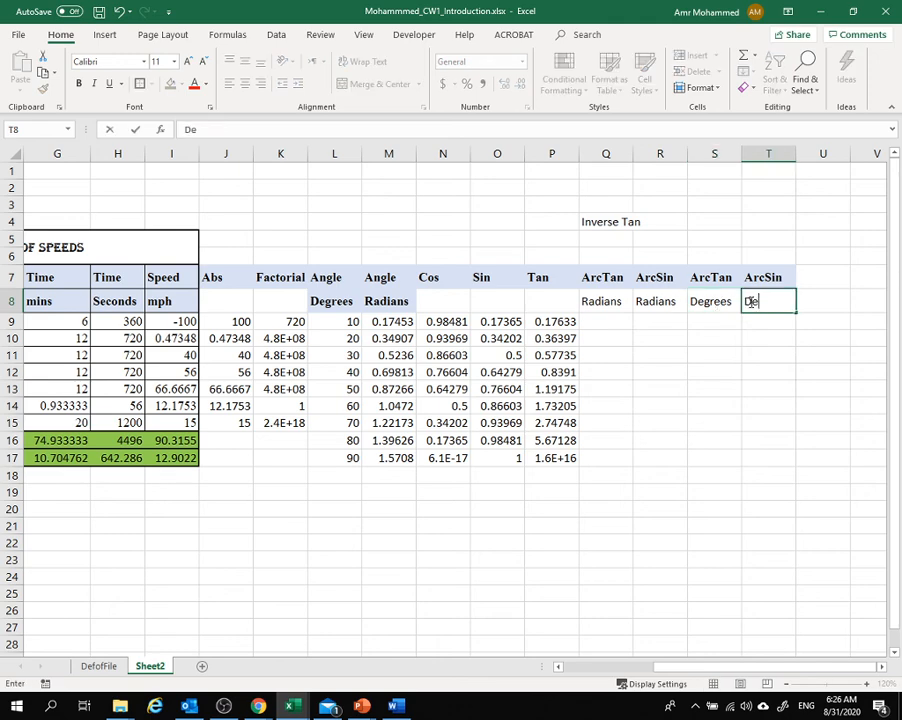
pyautogui.write('grees')
pyautogui.press('Return')
pyautogui.click(690, 405)
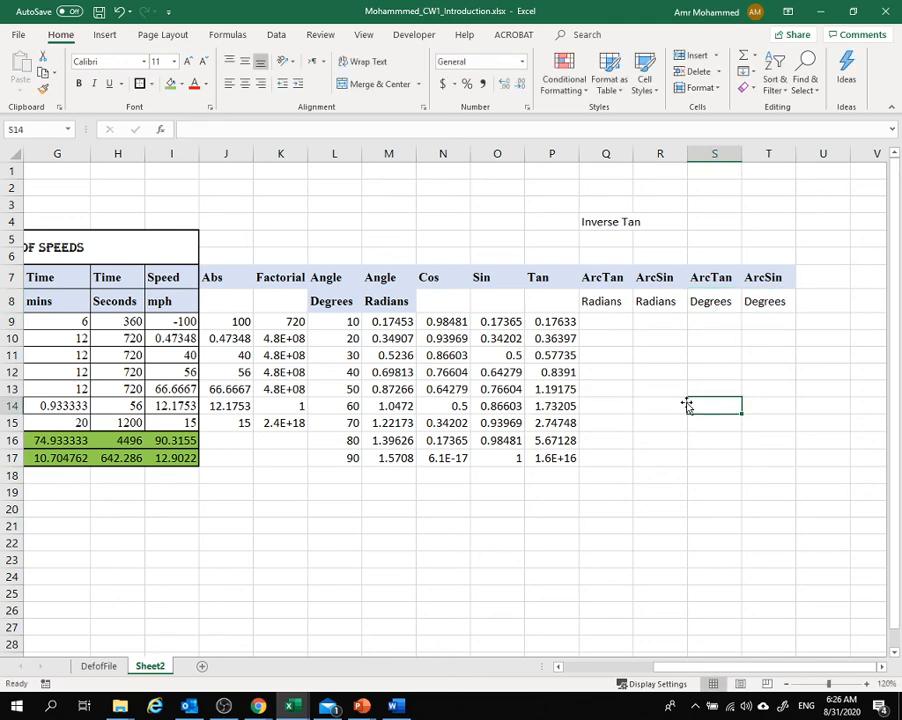
# Calculate the arctangent in radians of the first tangent value in Q9 with the ATAN math function, =ATAN(P9)
pyautogui.click(602, 322)
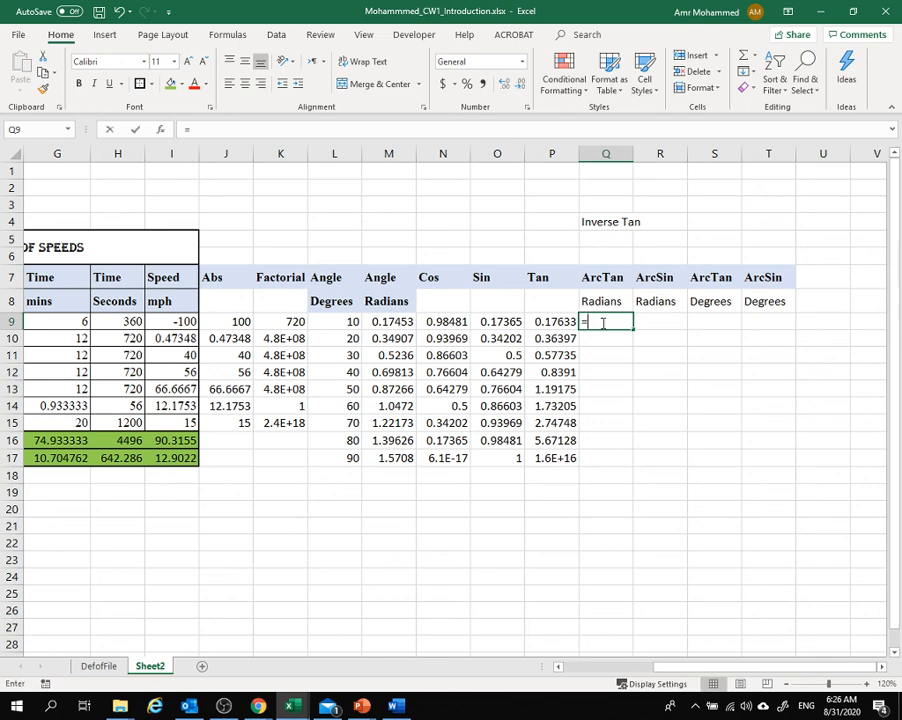
pyautogui.write('=')
pyautogui.press('Escape')
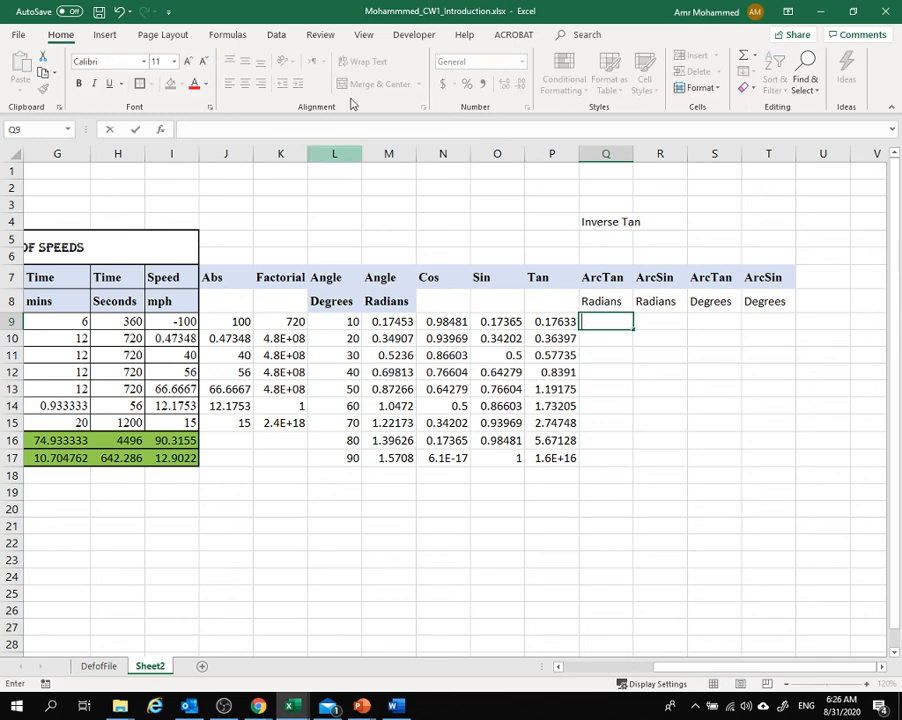
pyautogui.click(238, 36)
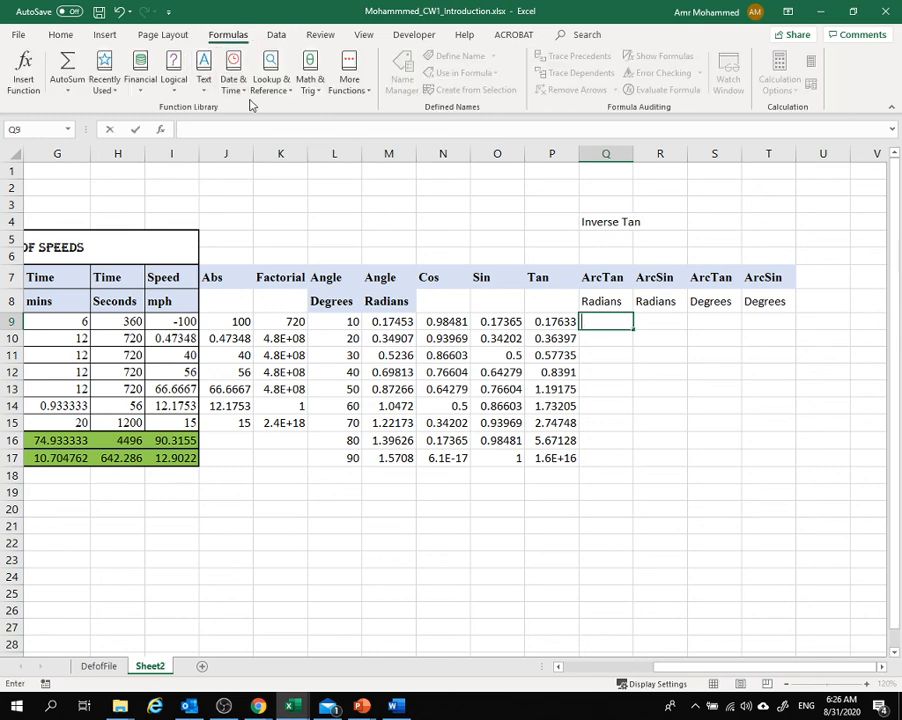
pyautogui.click(314, 88)
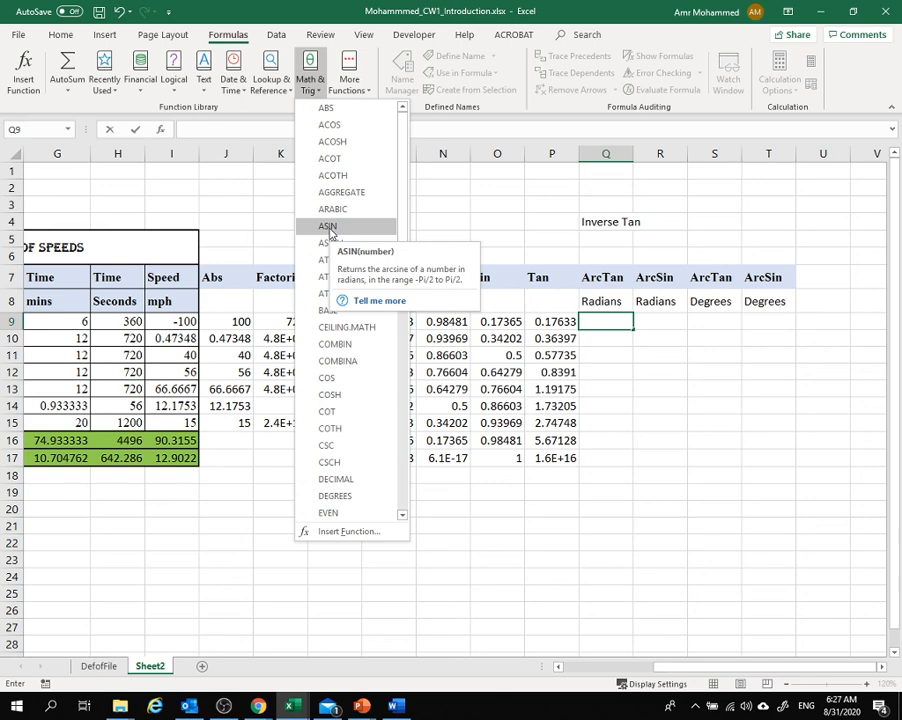
pyautogui.click(324, 261)
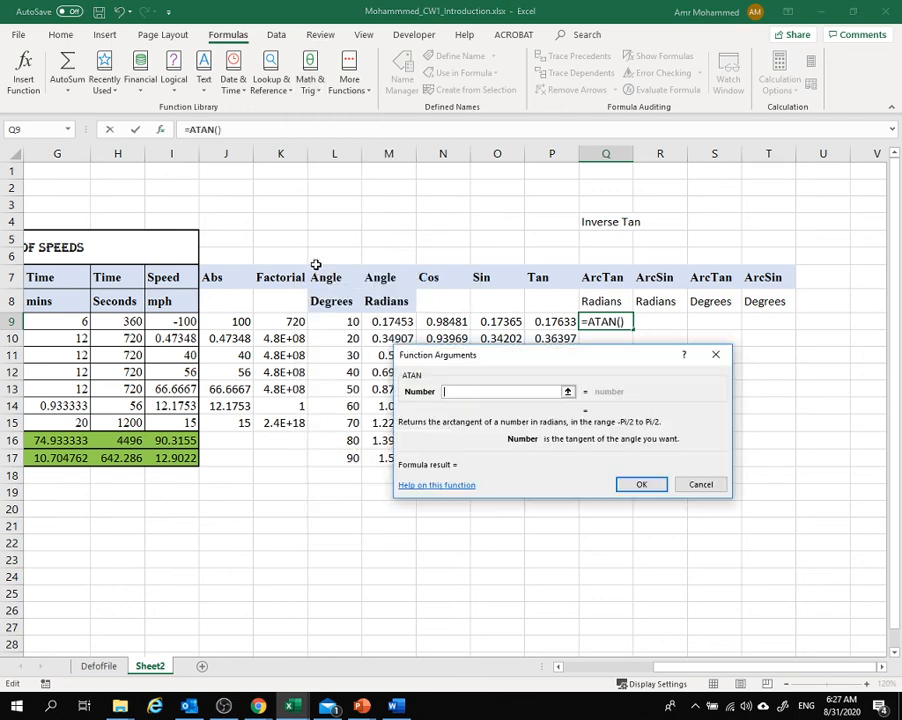
pyautogui.click(567, 391)
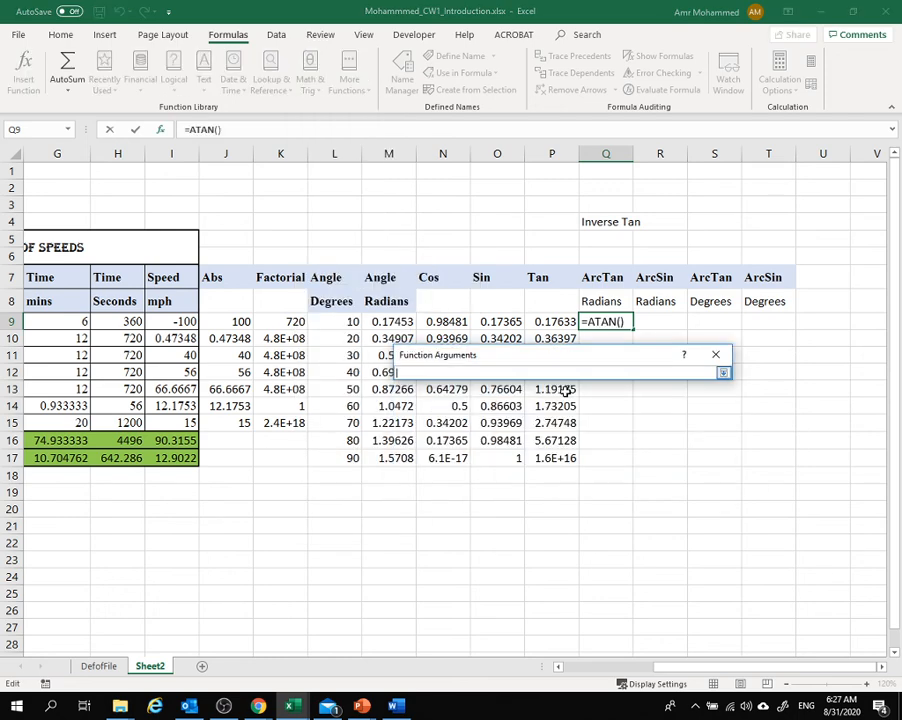
pyautogui.click(550, 321)
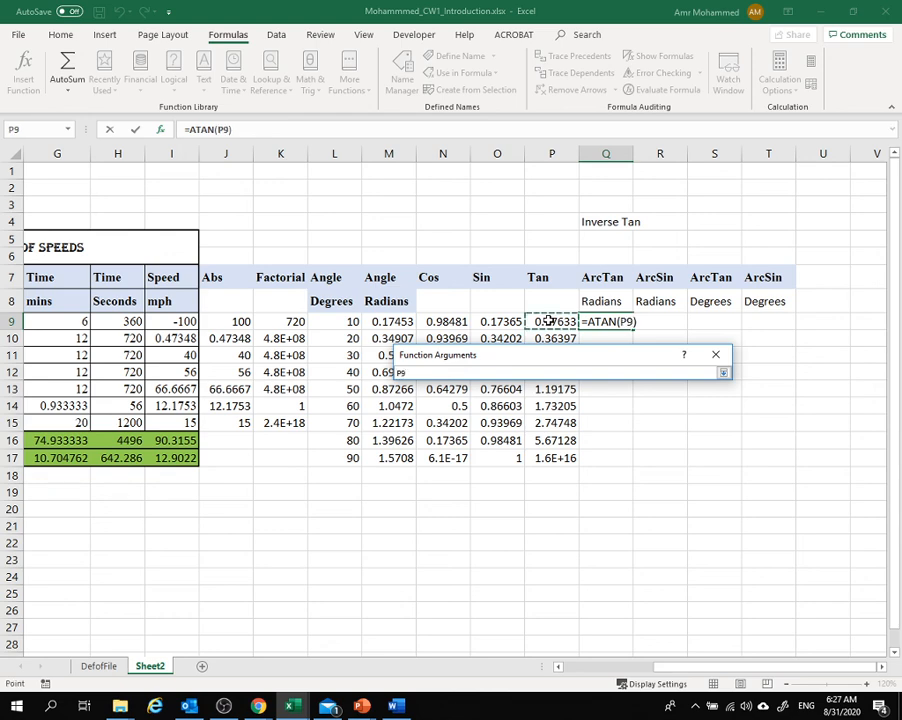
pyautogui.press('Return')
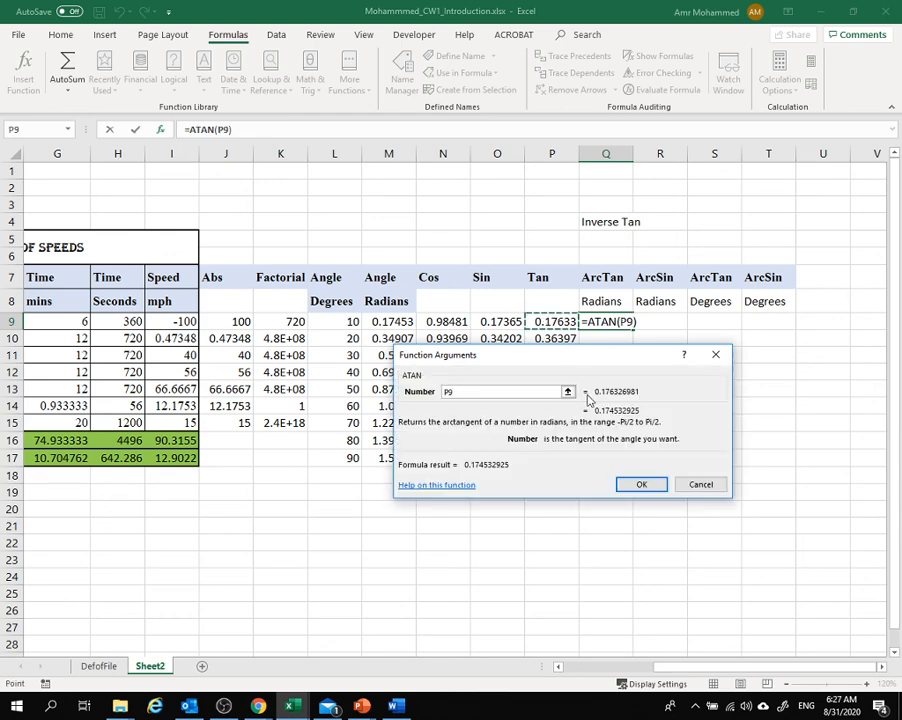
pyautogui.click(638, 485)
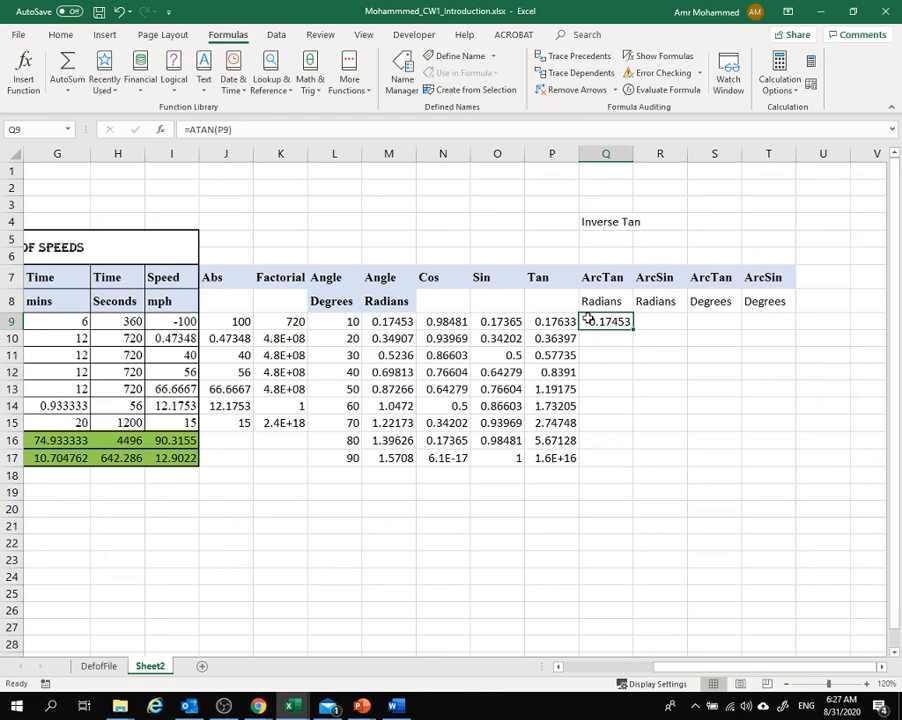
# Convert the first ArcTan result to degrees in S9 with =DEGREES(Q9)
pyautogui.click(703, 317)
pyautogui.write('=')
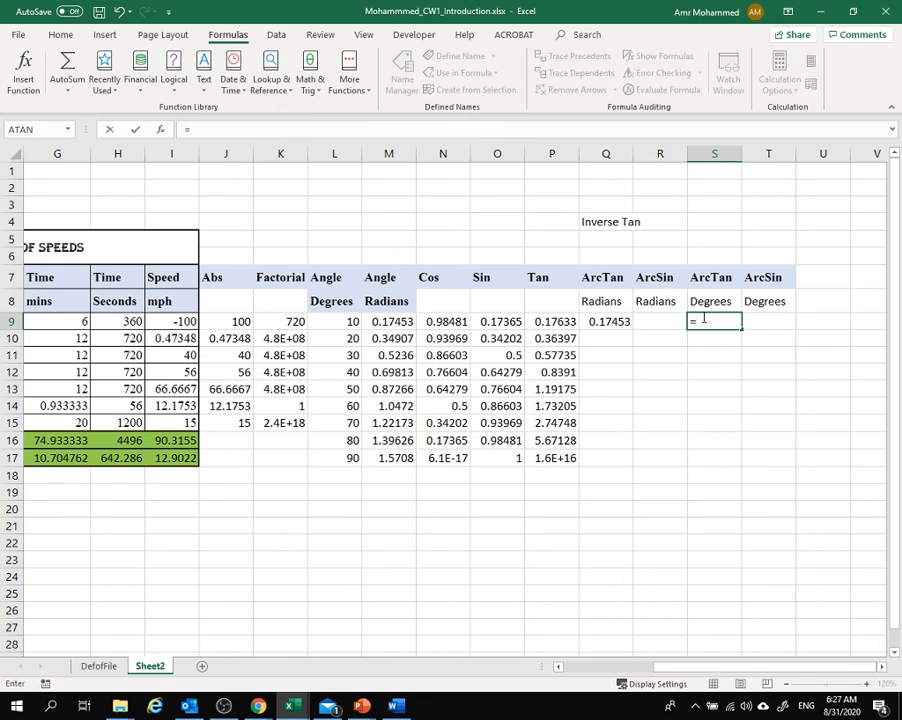
pyautogui.write('de')
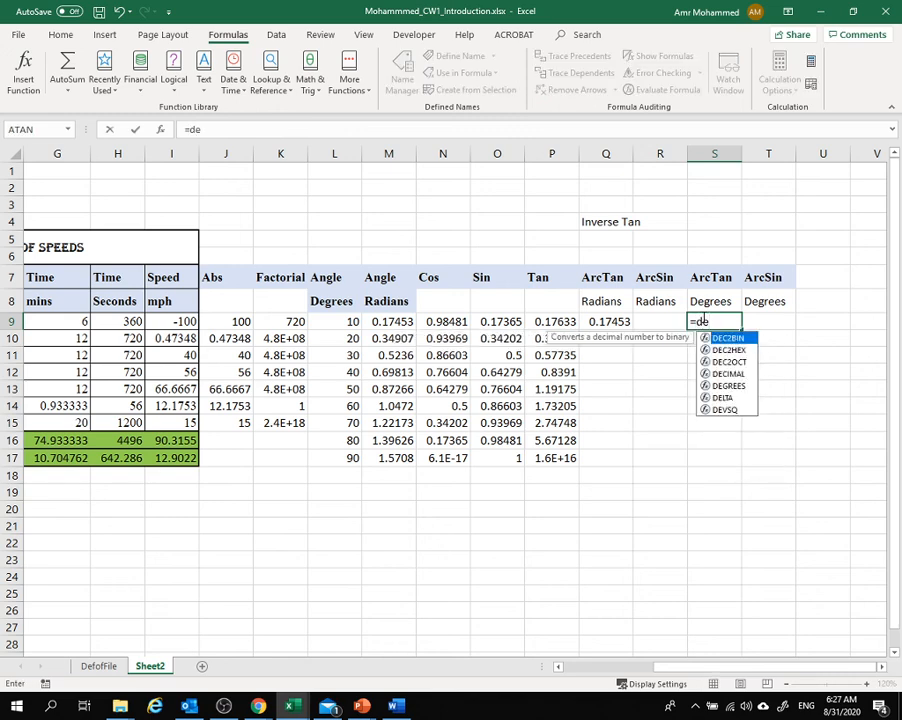
pyautogui.write('grr')
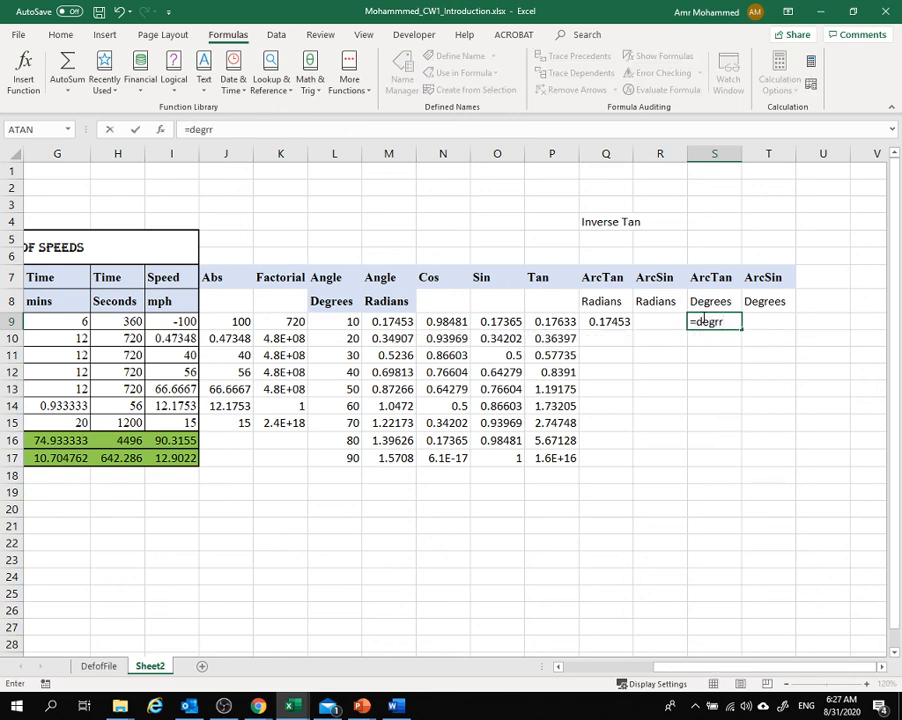
pyautogui.press('BackSpace')
pyautogui.doubleClick(668, 334)
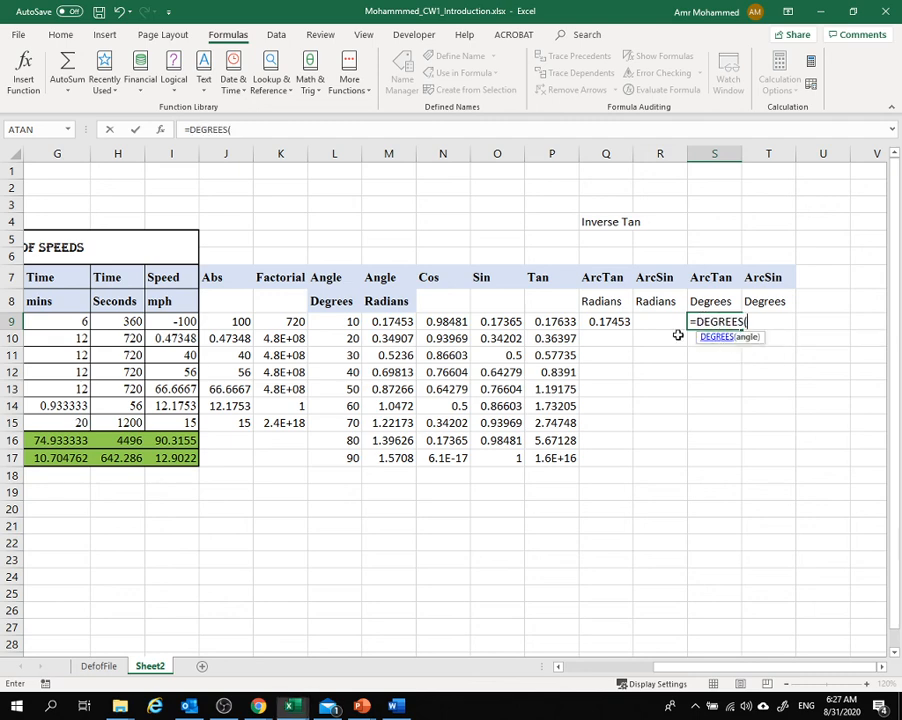
pyautogui.click(605, 320)
pyautogui.press('Return')
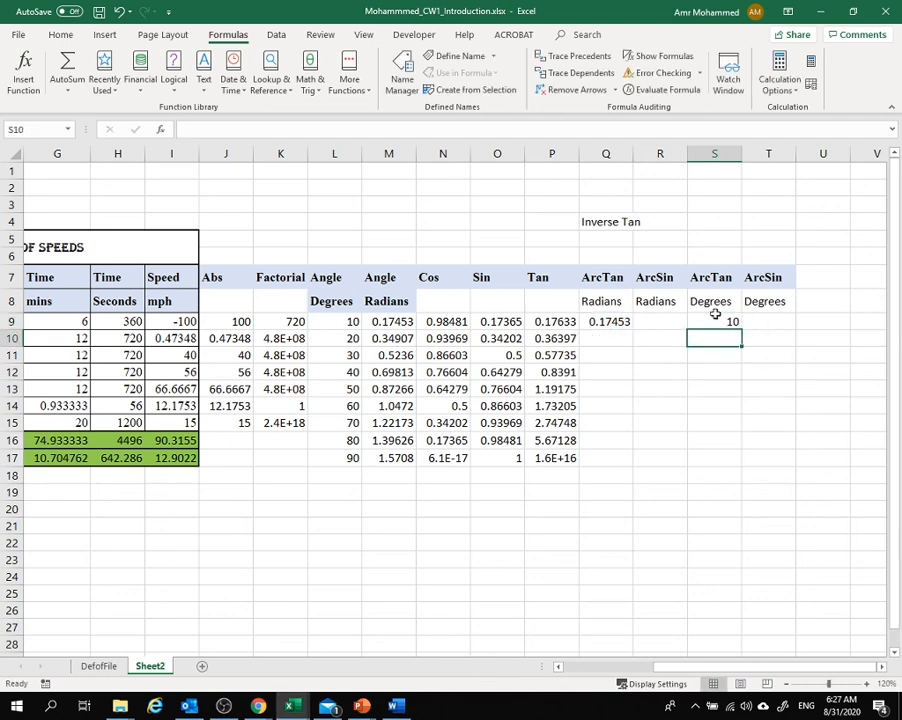
# Fill the ArcTan formulas in Q9 and S9 down to row 17
pyautogui.click(610, 321)
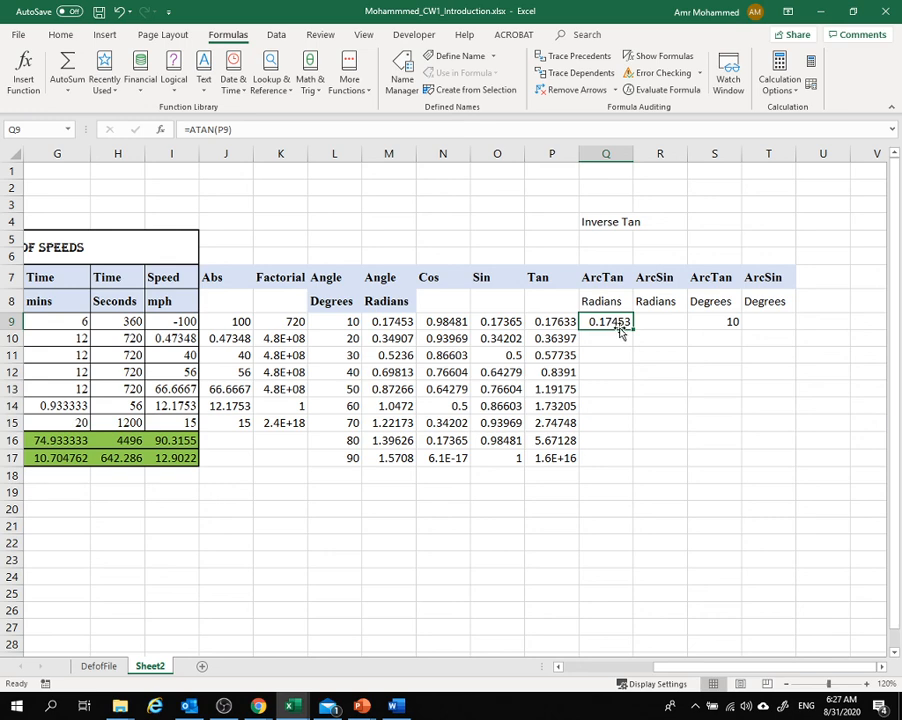
pyautogui.moveTo(632, 330); pyautogui.dragTo(636, 461)
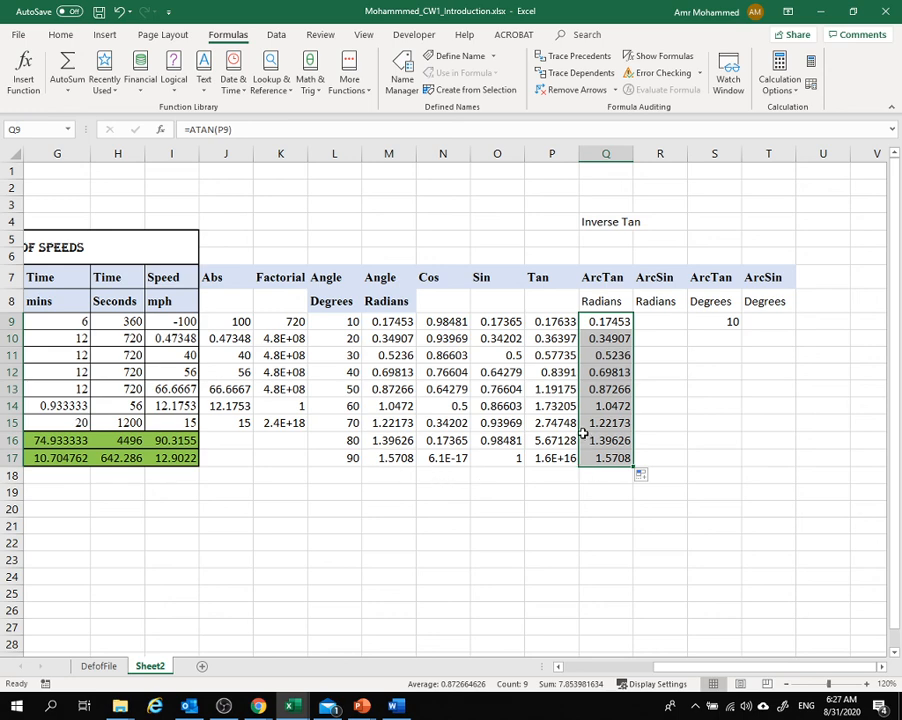
pyautogui.click(732, 327)
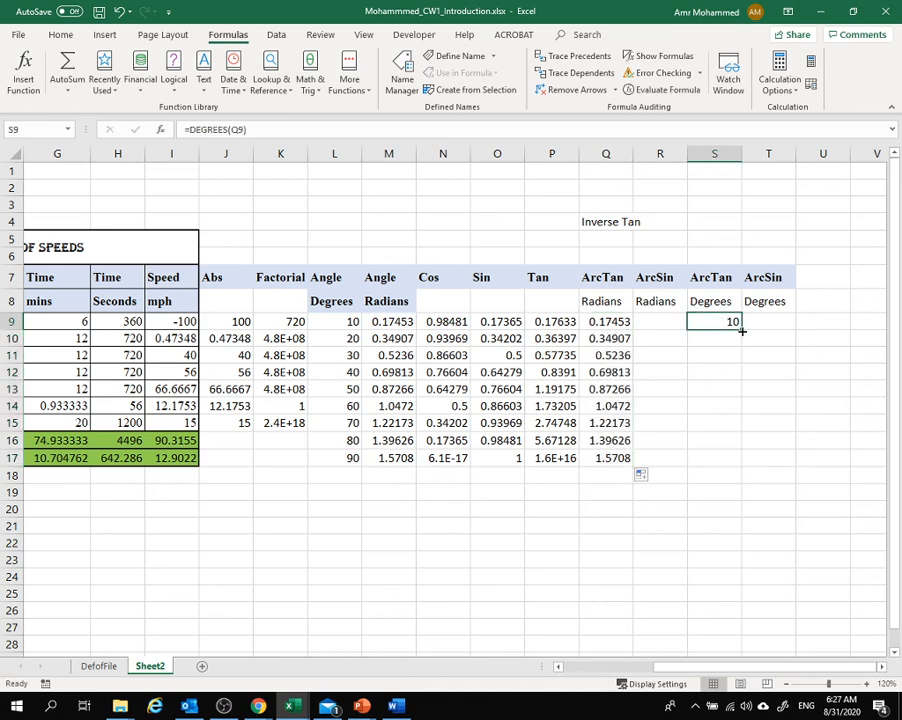
pyautogui.moveTo(741, 331); pyautogui.dragTo(739, 462)
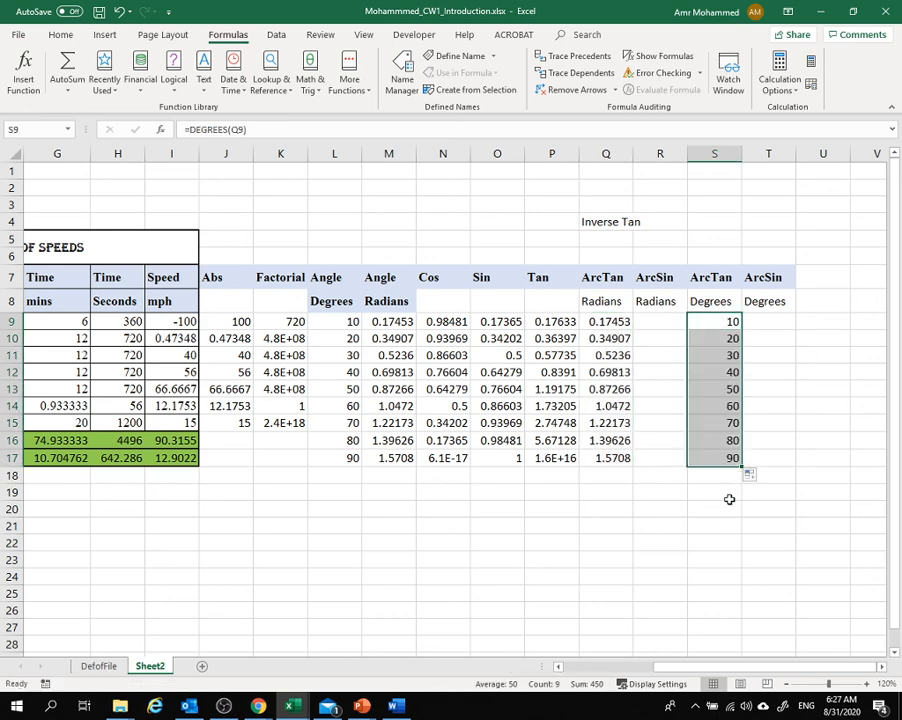
pyautogui.click(733, 492)
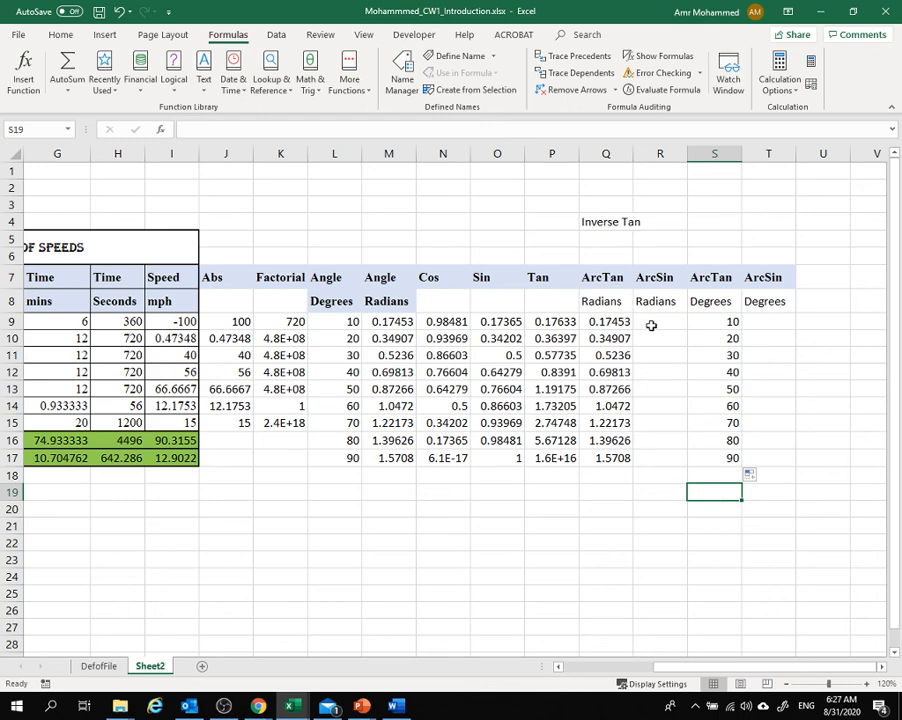
# Calculate the arcsine in radians of the first sine value in R9 with =ASIN(O9) and fill it down to R17
pyautogui.click(650, 325)
pyautogui.write('=')
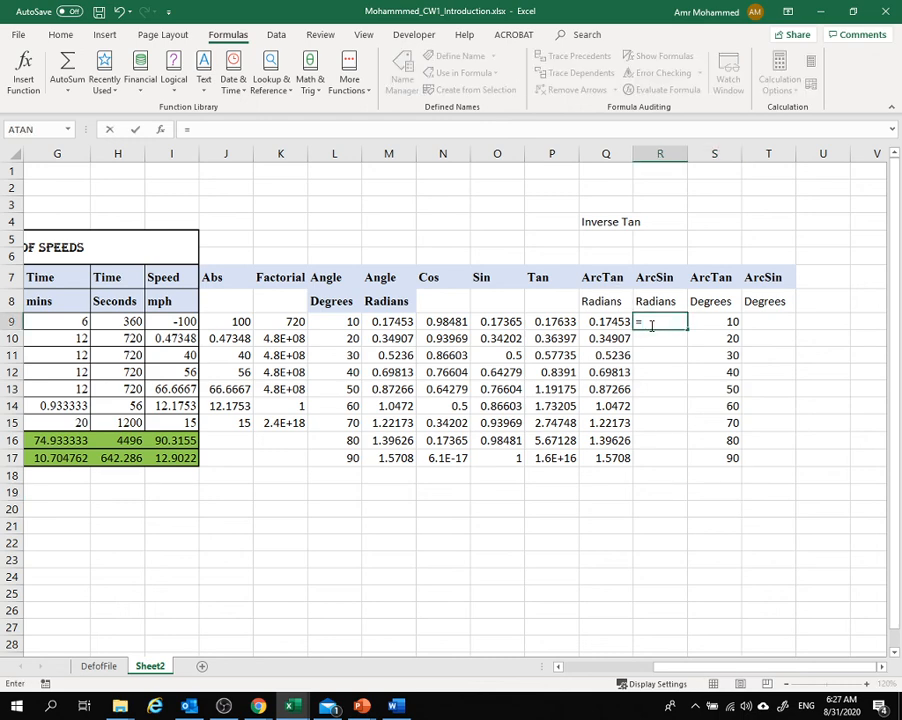
pyautogui.write('AS')
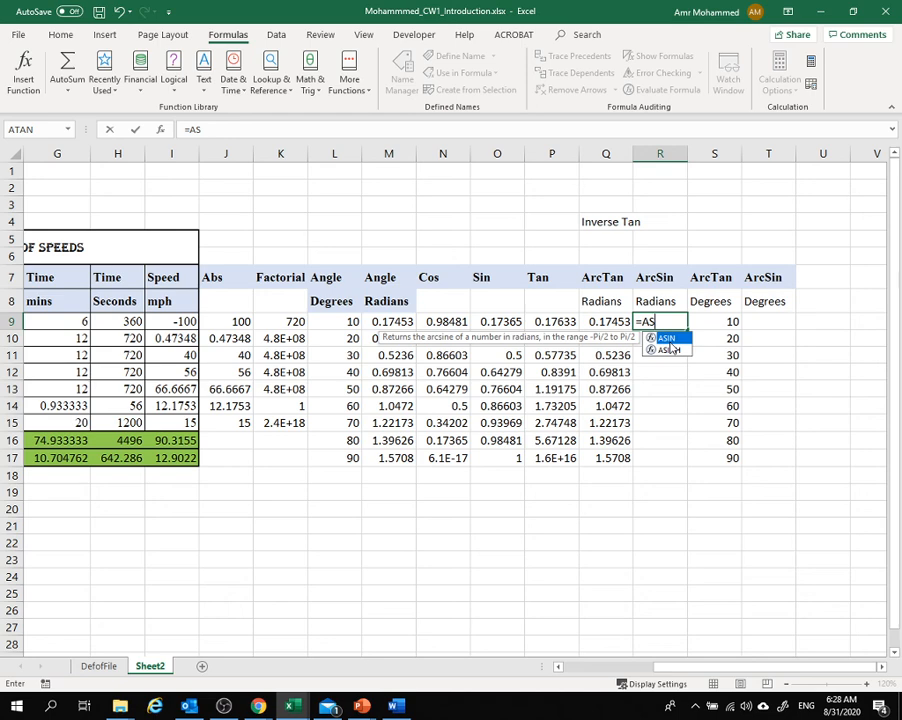
pyautogui.press('Tab')
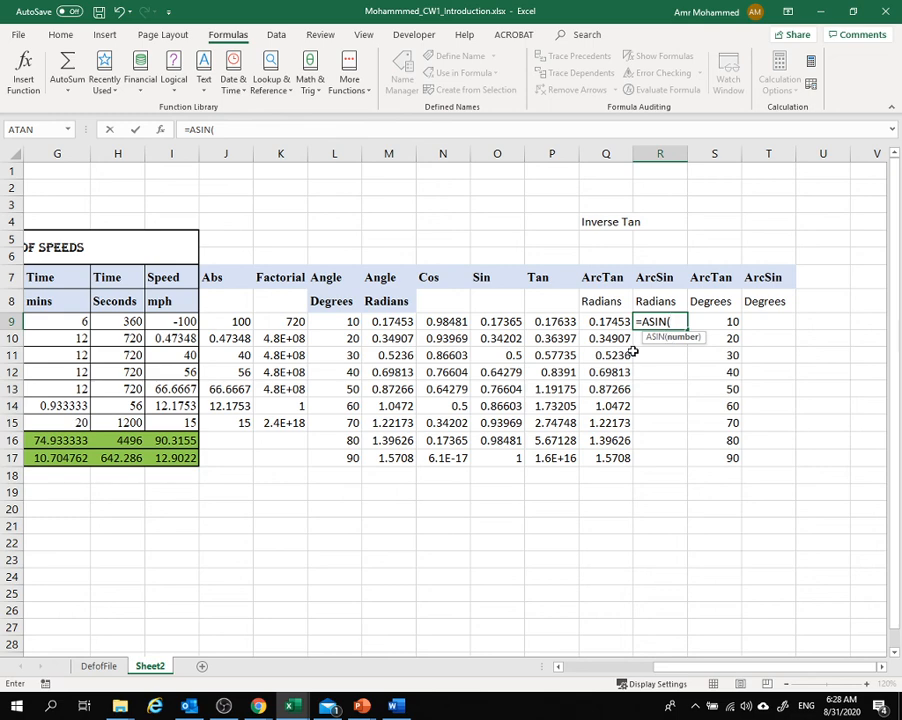
pyautogui.click(512, 321)
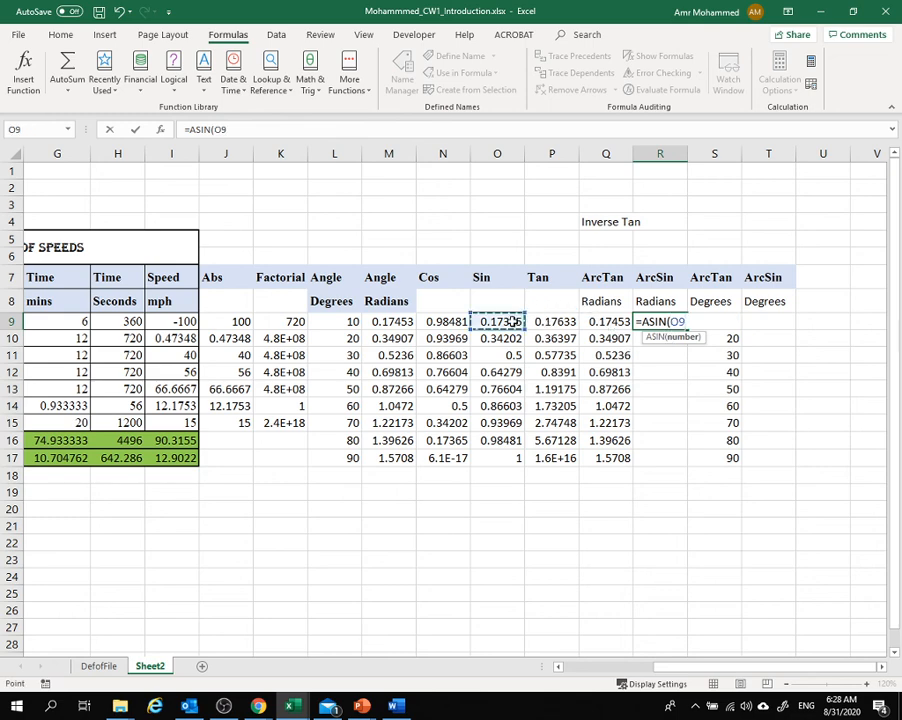
pyautogui.write(')')
pyautogui.press('Return')
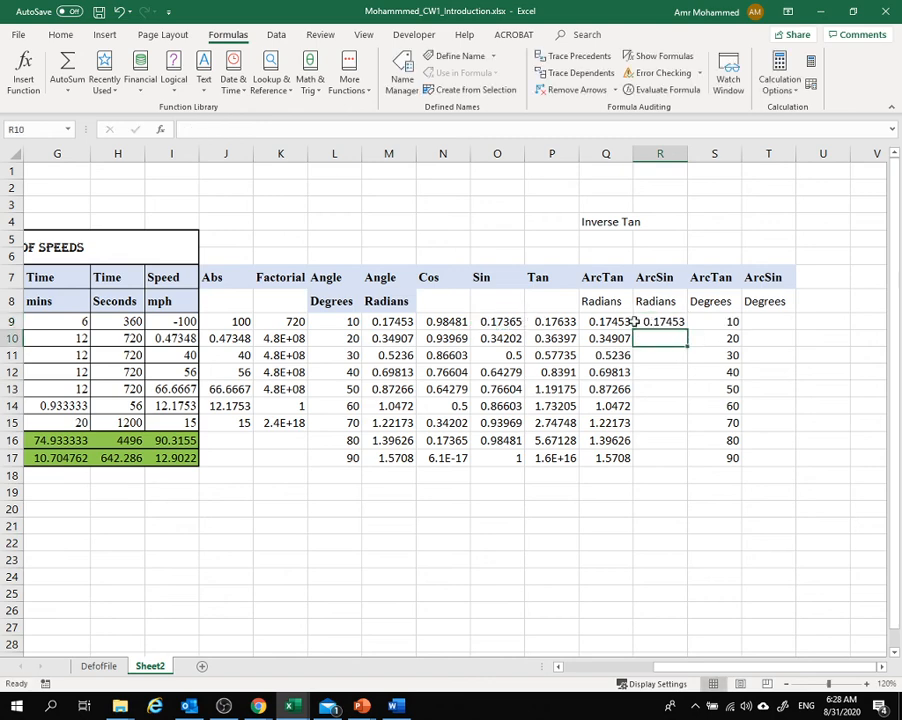
pyautogui.click(664, 321)
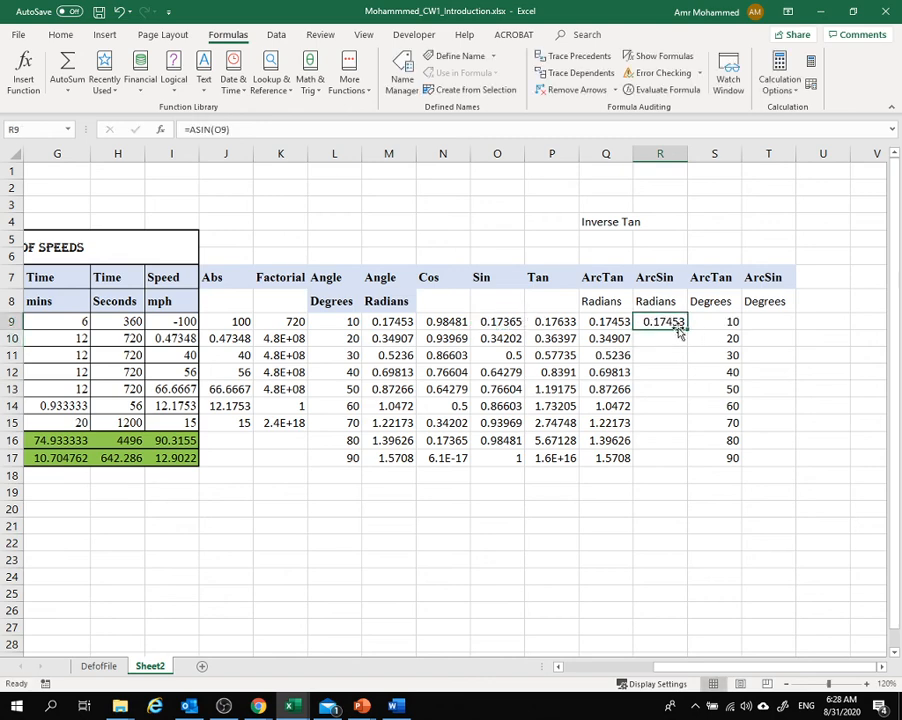
pyautogui.moveTo(687, 328); pyautogui.dragTo(684, 459)
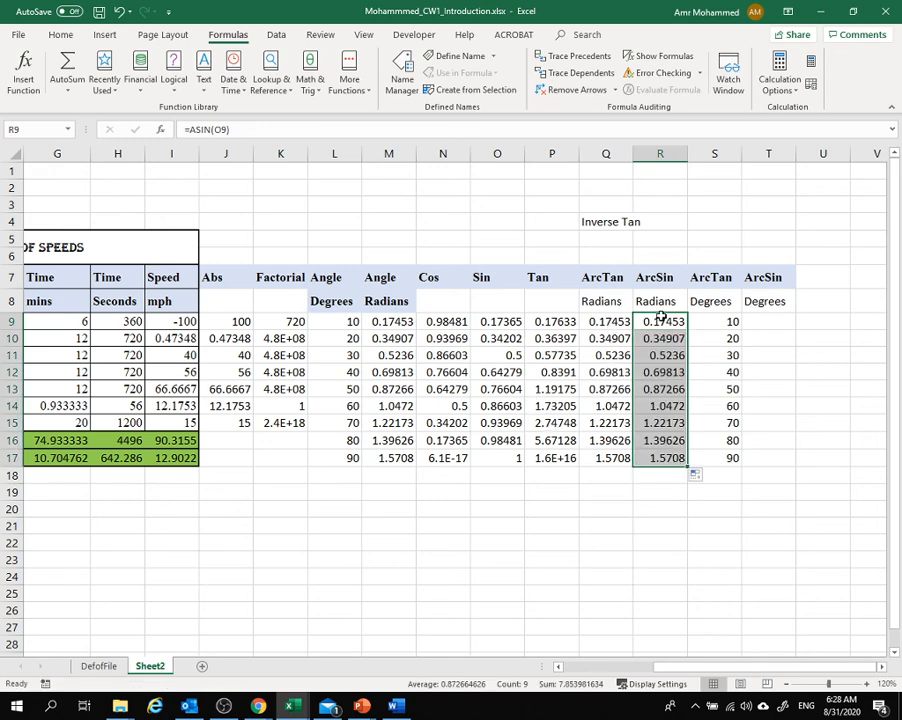
# Copy the degrees conversion formula from S9 into T9:T17 for ArcSin and check the cell reference in T9's formula
pyautogui.click(725, 321)
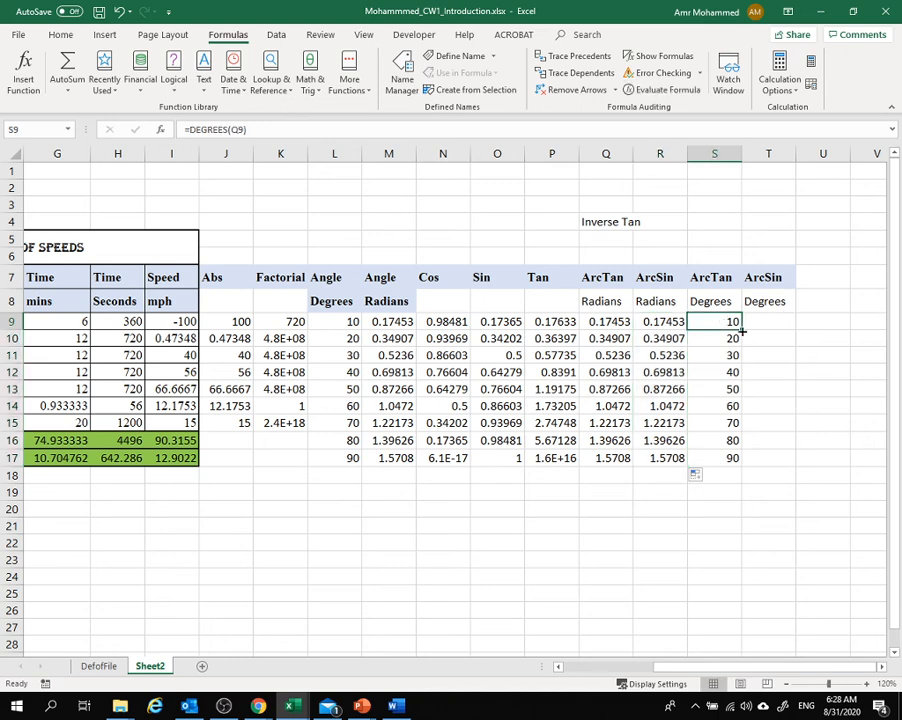
pyautogui.moveTo(741, 329); pyautogui.dragTo(797, 462)
pyautogui.click(762, 318)
pyautogui.click(776, 488)
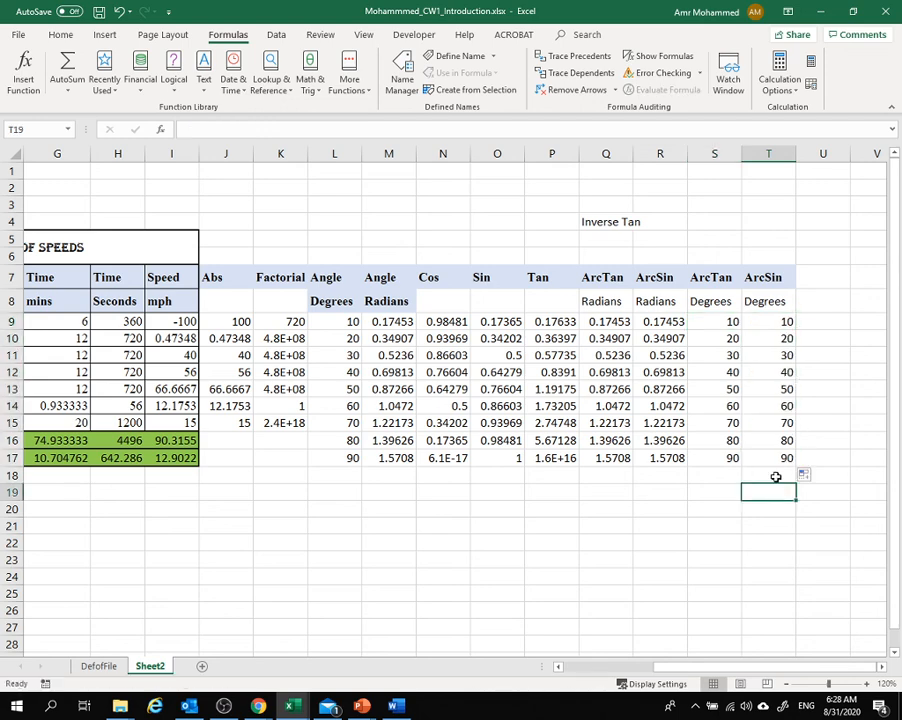
pyautogui.click(769, 321)
pyautogui.click(207, 130)
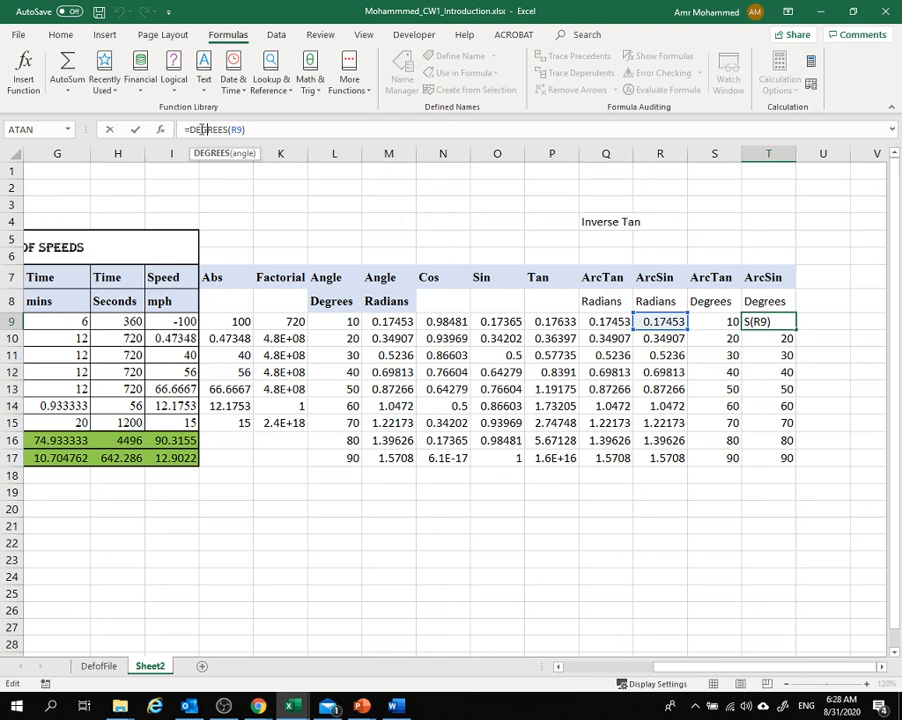
pyautogui.press('Return')
pyautogui.click(446, 543)
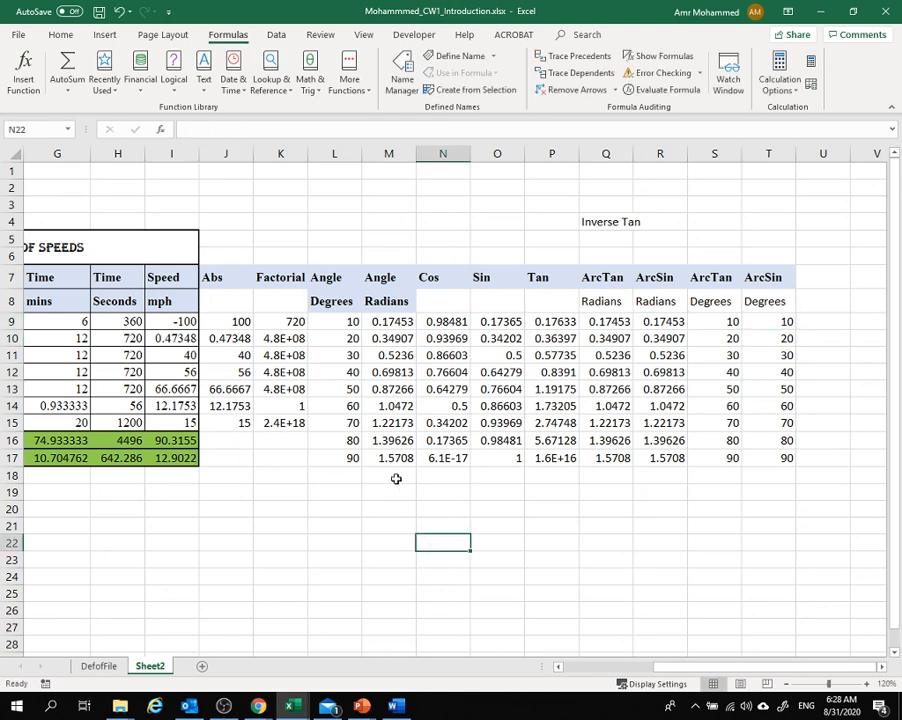